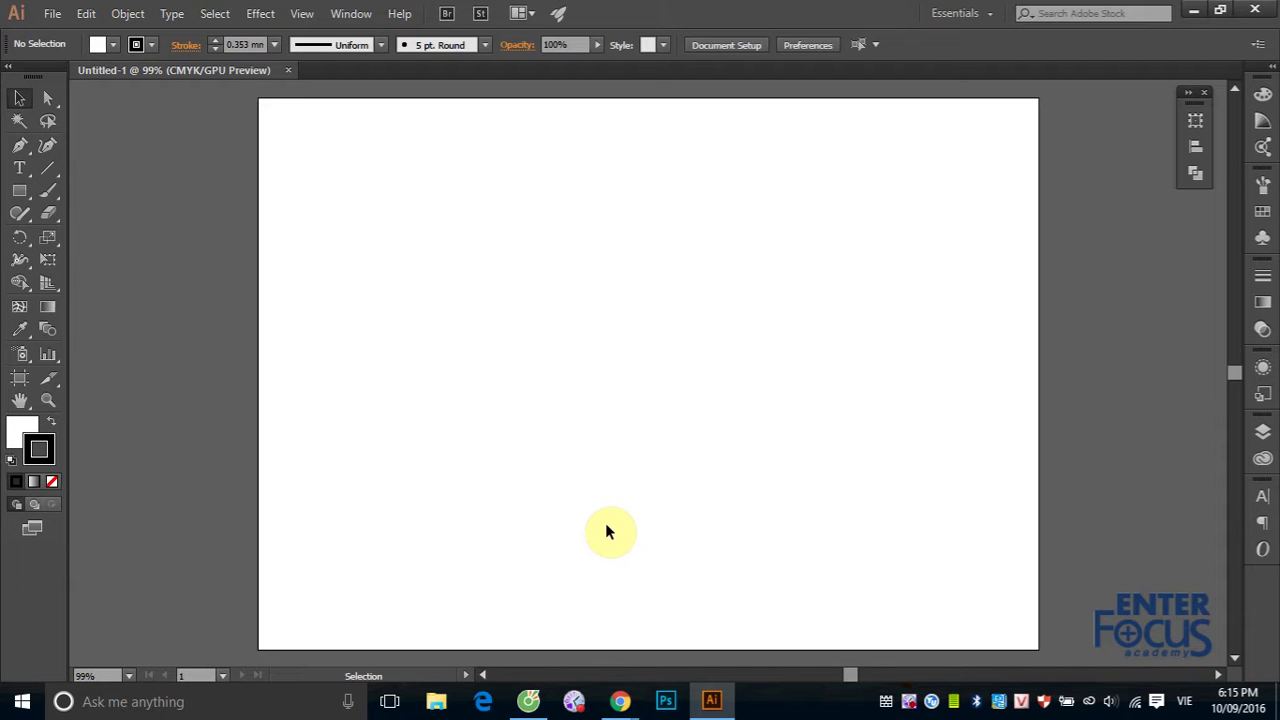
- Draw a rectangle in the upper-left of the artboard and return to the Selection tool
{"action": "left_click", "coordinate": [19, 190]}
{"action": "left_click_drag", "start_coordinate": [414, 214], "coordinate": [604, 384]}
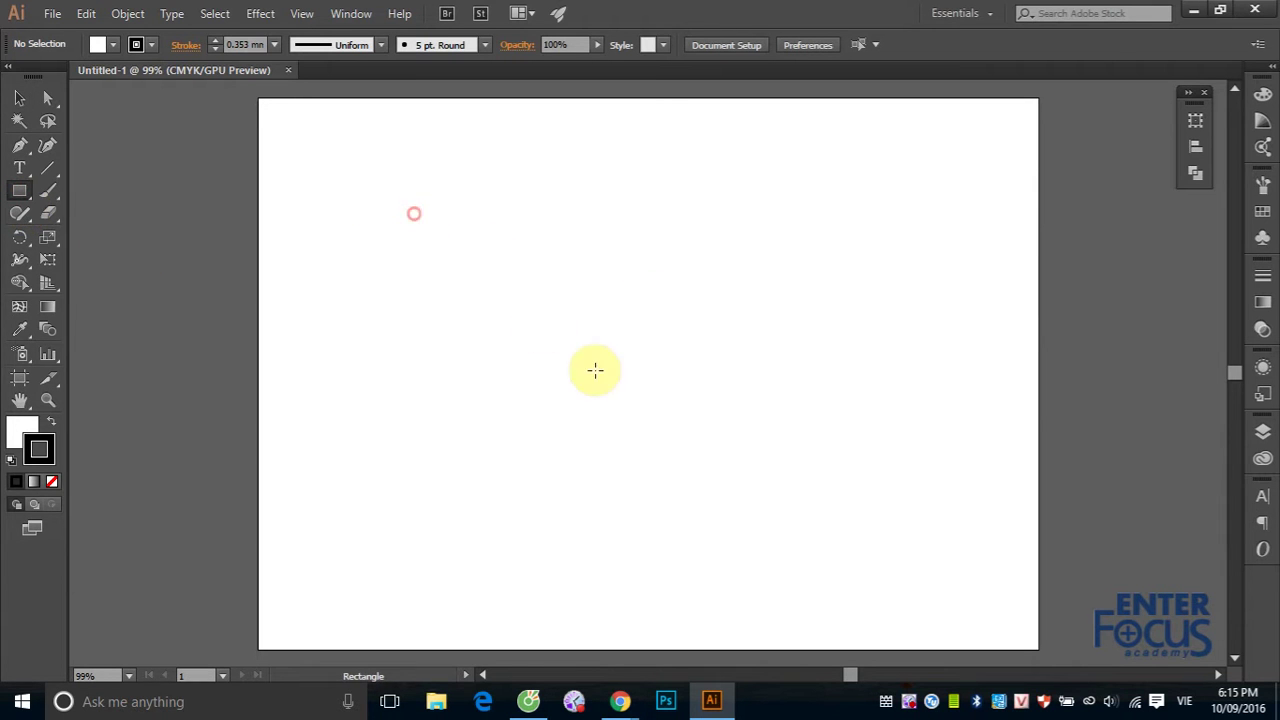
{"action": "left_click", "coordinate": [20, 99]}
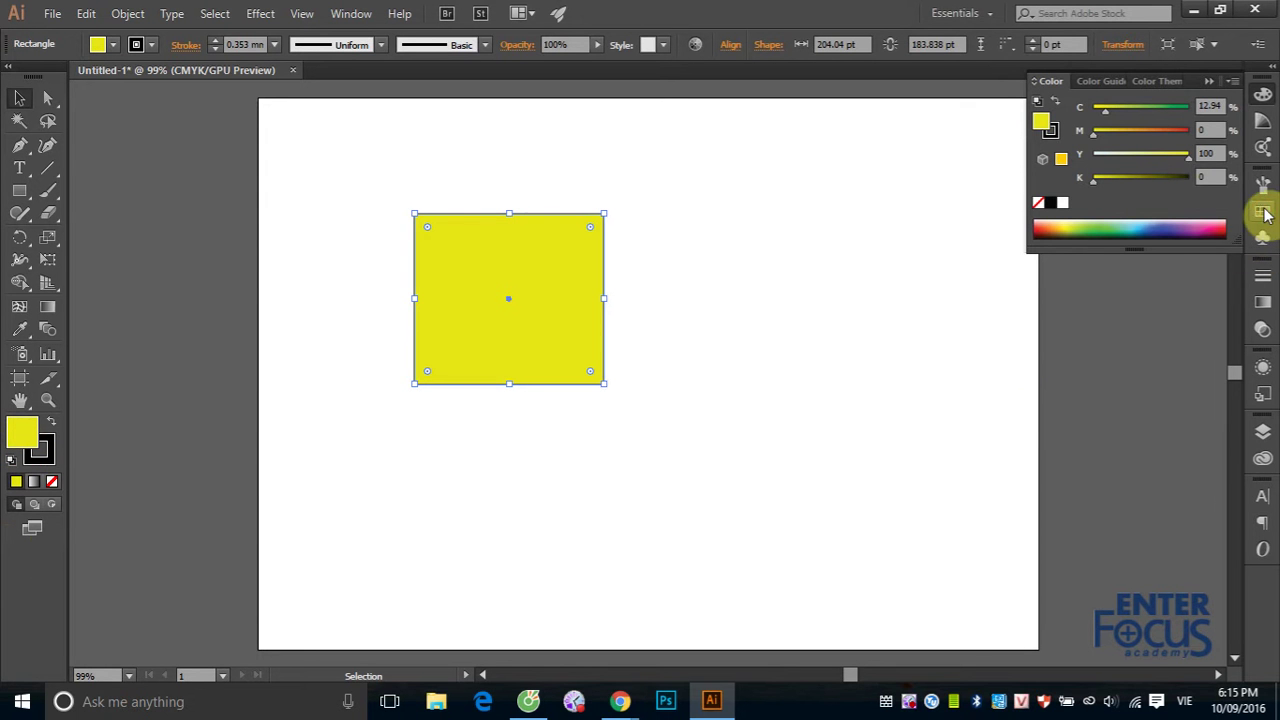
- Try red and cyan swatches, then fill the rectangle with dark blue (C100 M100 Y0 K0)
{"action": "left_click", "coordinate": [1262, 211]}
{"action": "left_click", "coordinate": [1082, 227]}
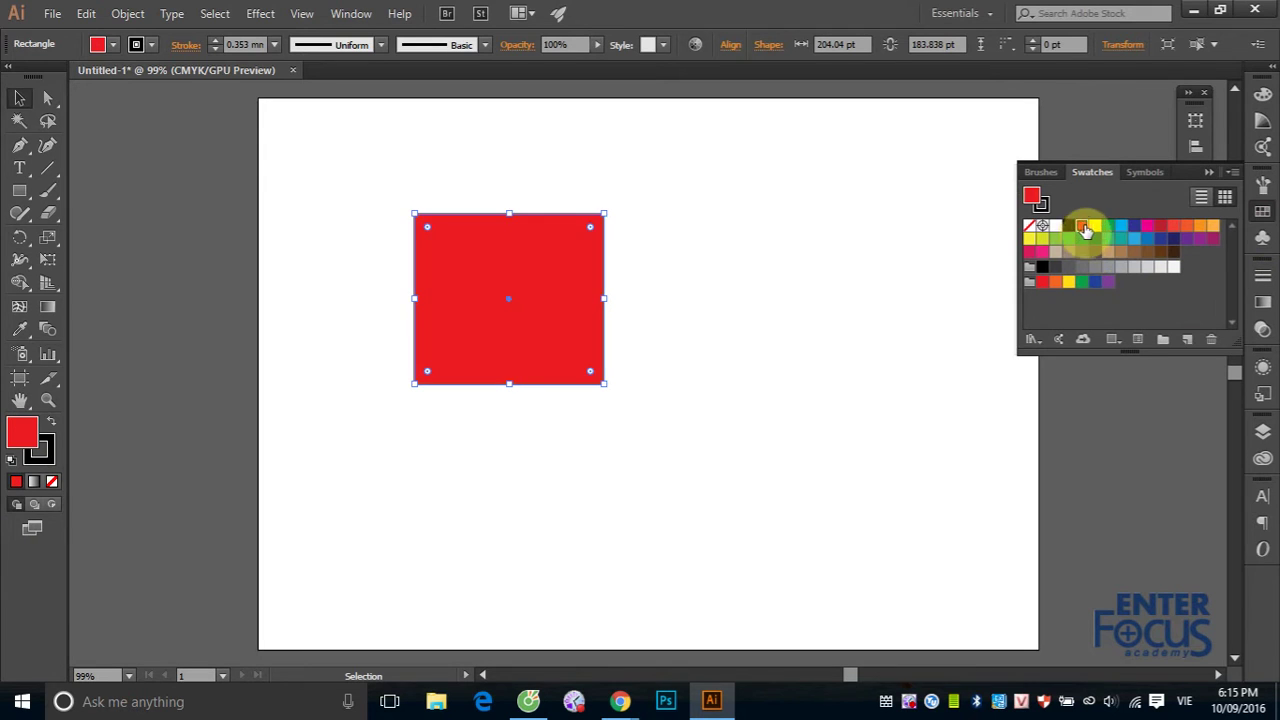
{"action": "left_click", "coordinate": [1132, 233]}
{"action": "left_click", "coordinate": [1134, 227]}
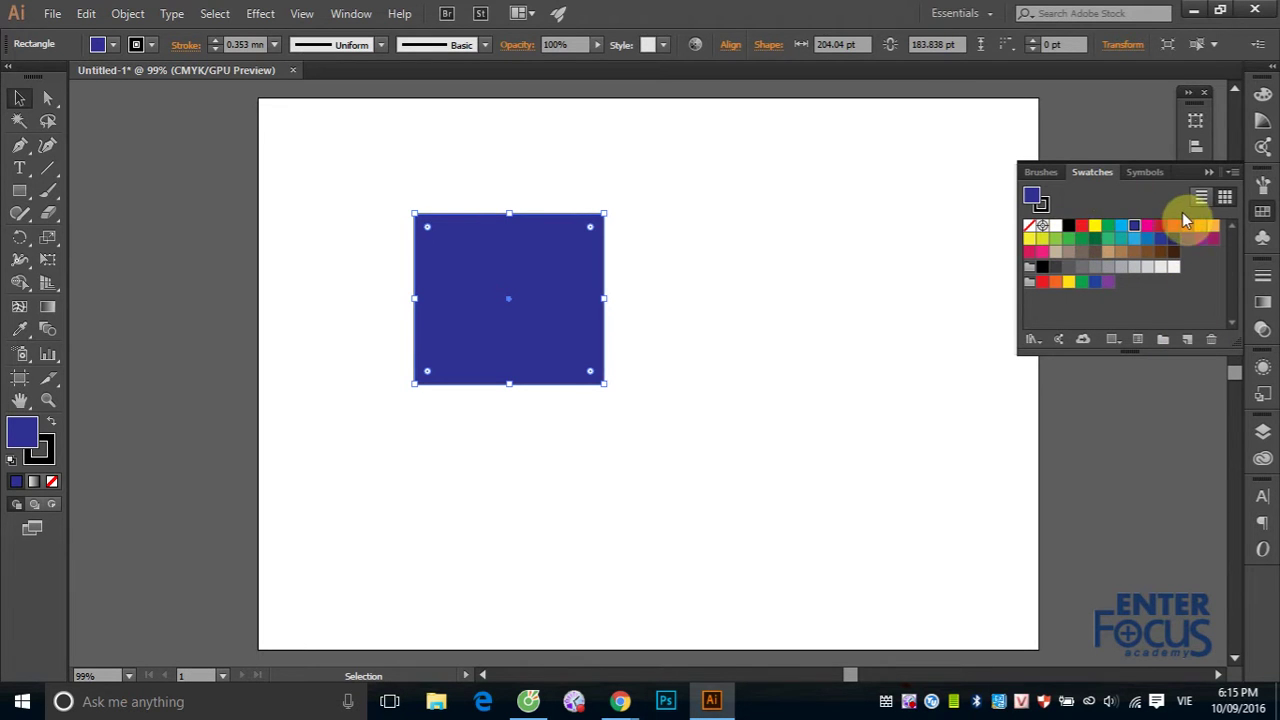
{"action": "left_click", "coordinate": [1262, 98]}
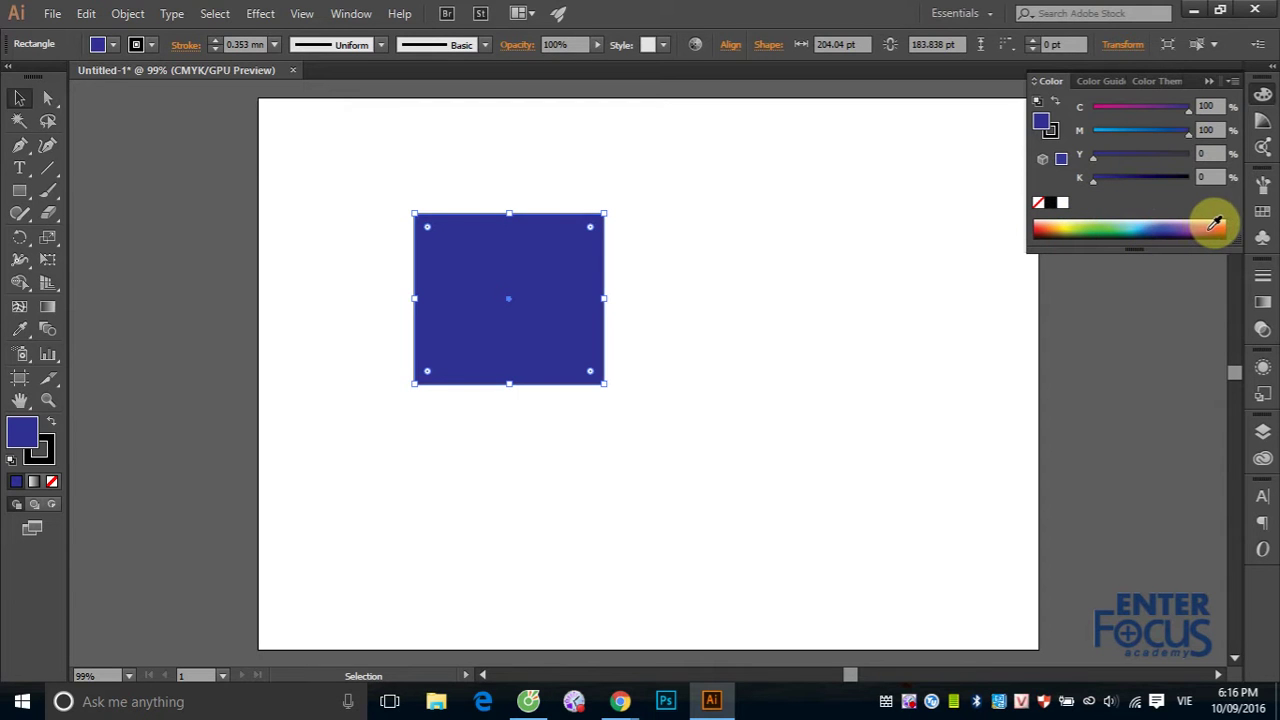
- Pick colours from the Color panel spectrum, ending on yellow-green C34.9 M0 Y100 K0 for the fill
{"action": "left_click", "coordinate": [1130, 222]}
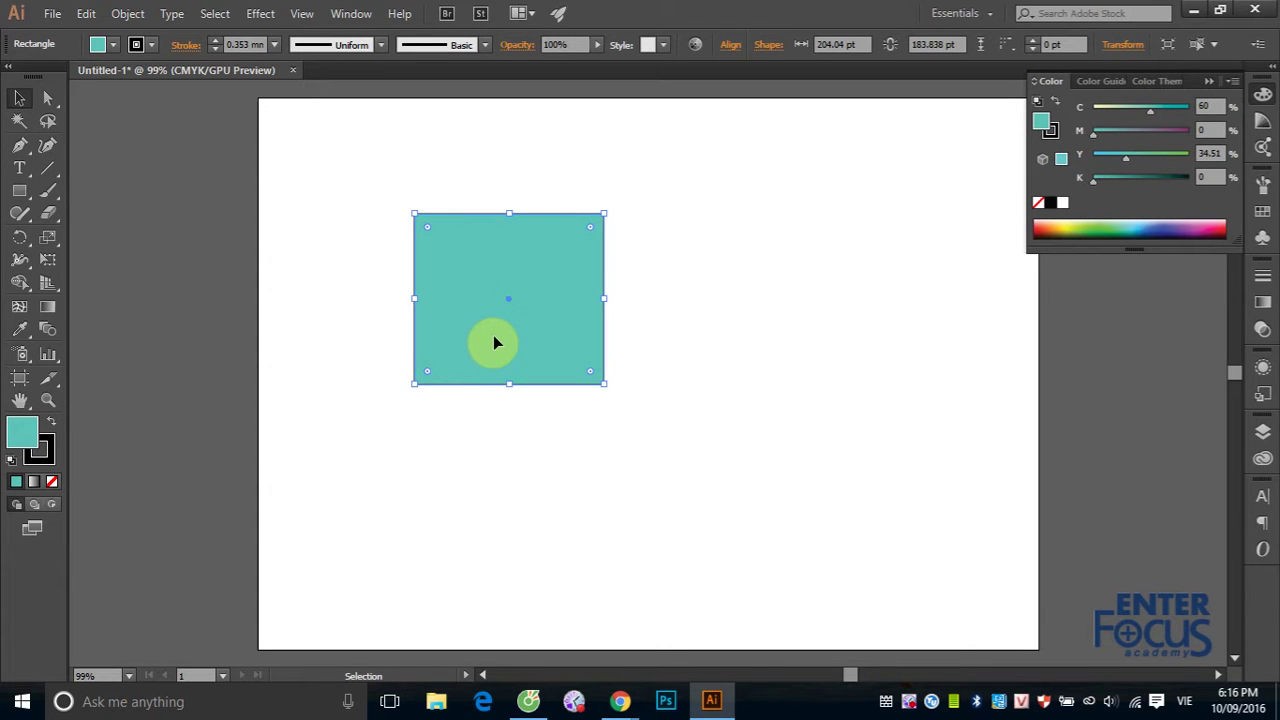
{"action": "left_click", "coordinate": [1210, 106]}
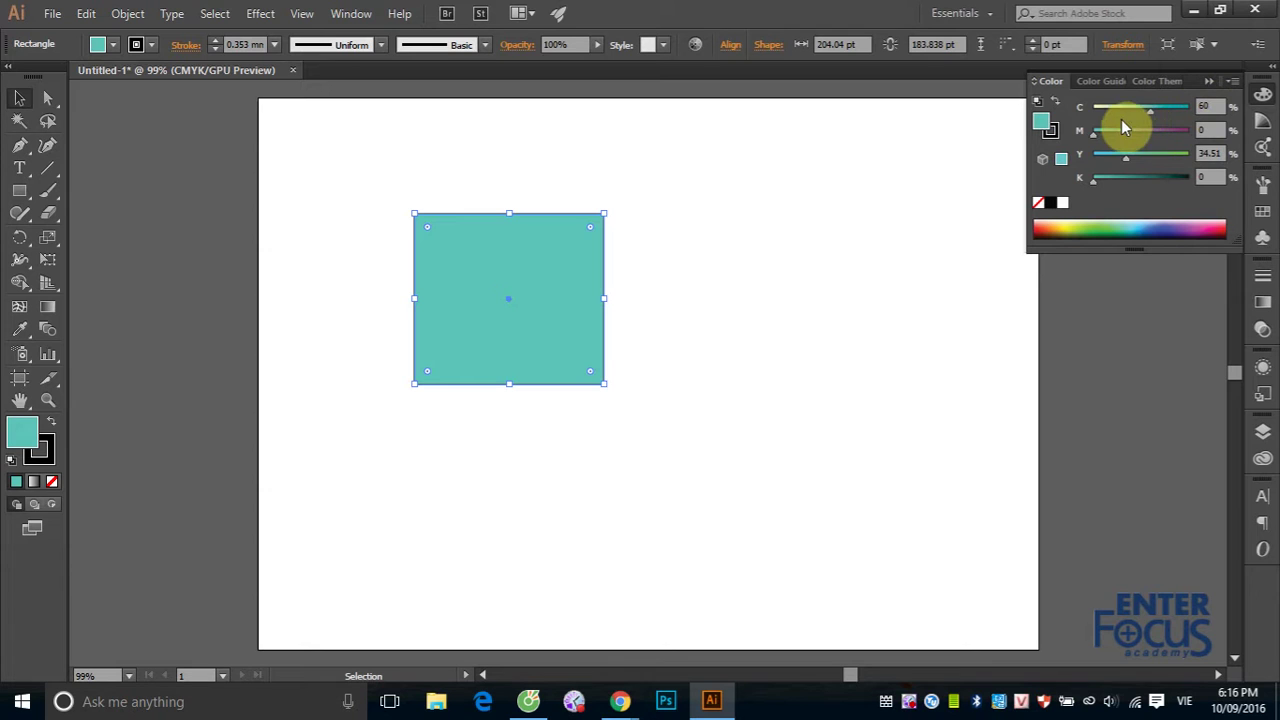
{"action": "left_click", "coordinate": [1205, 128]}
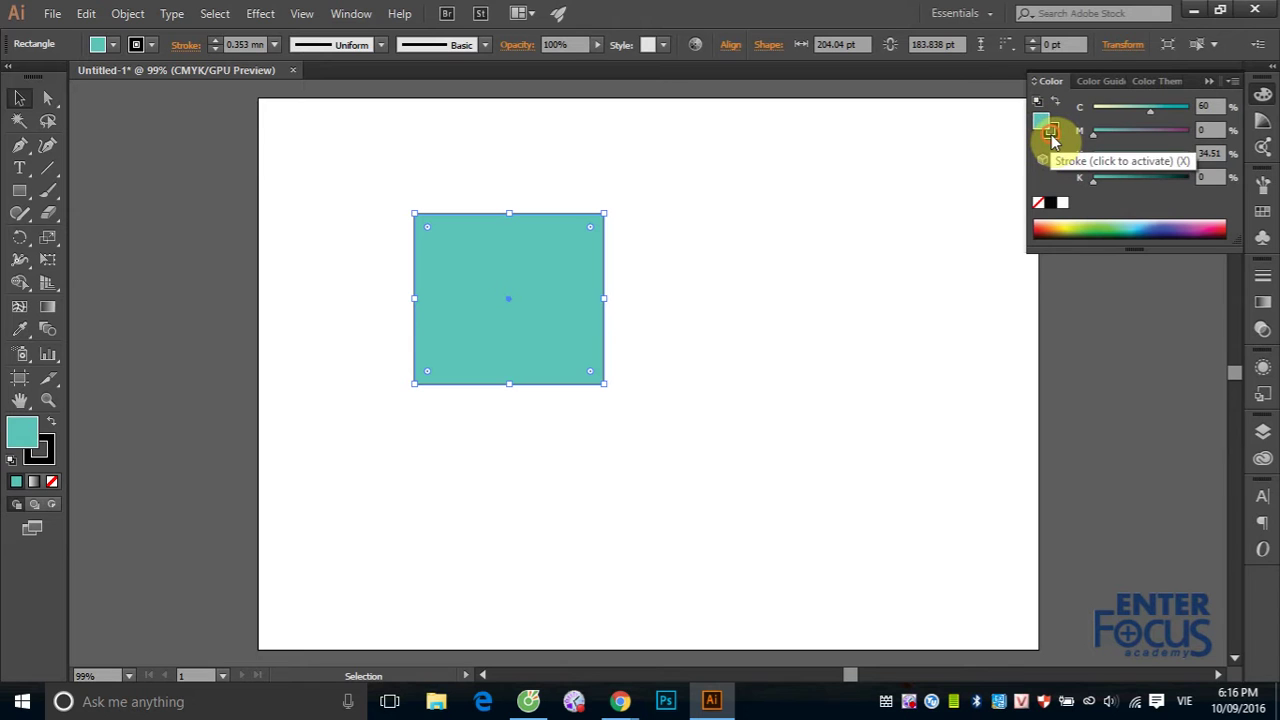
{"action": "left_click", "coordinate": [1051, 134]}
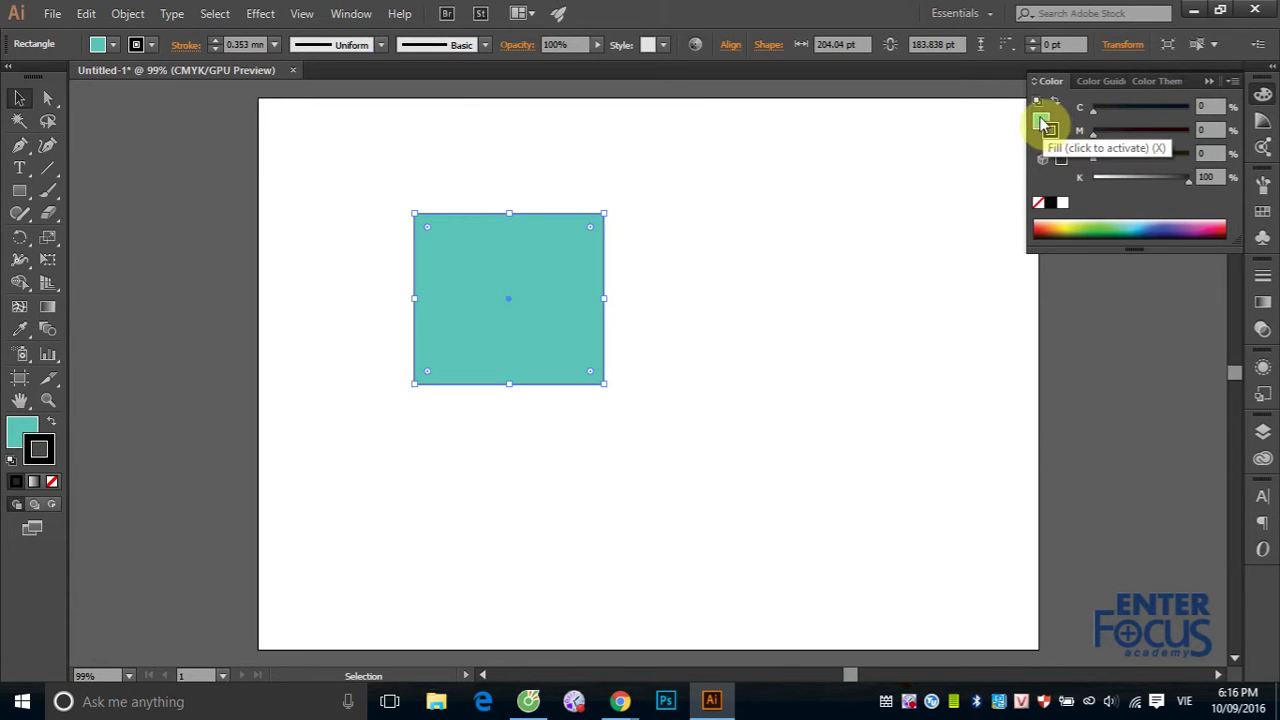
{"action": "left_click", "coordinate": [1040, 120]}
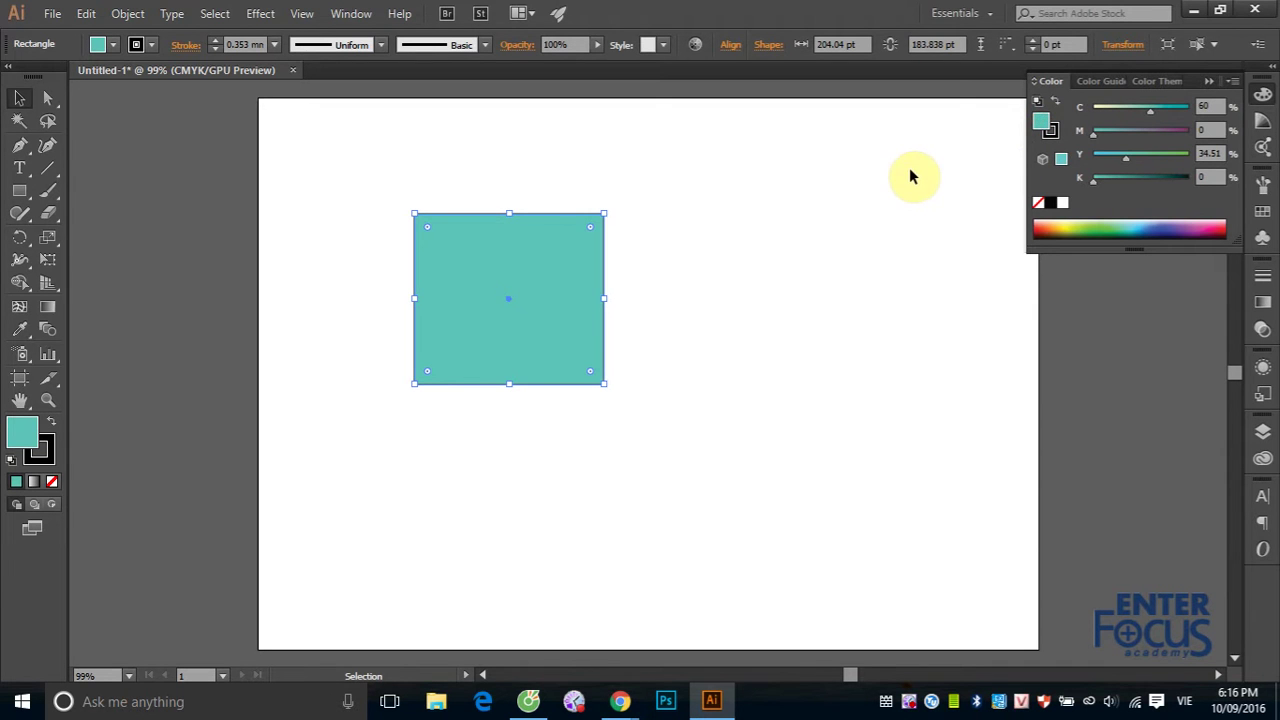
{"action": "left_click", "coordinate": [1074, 228]}
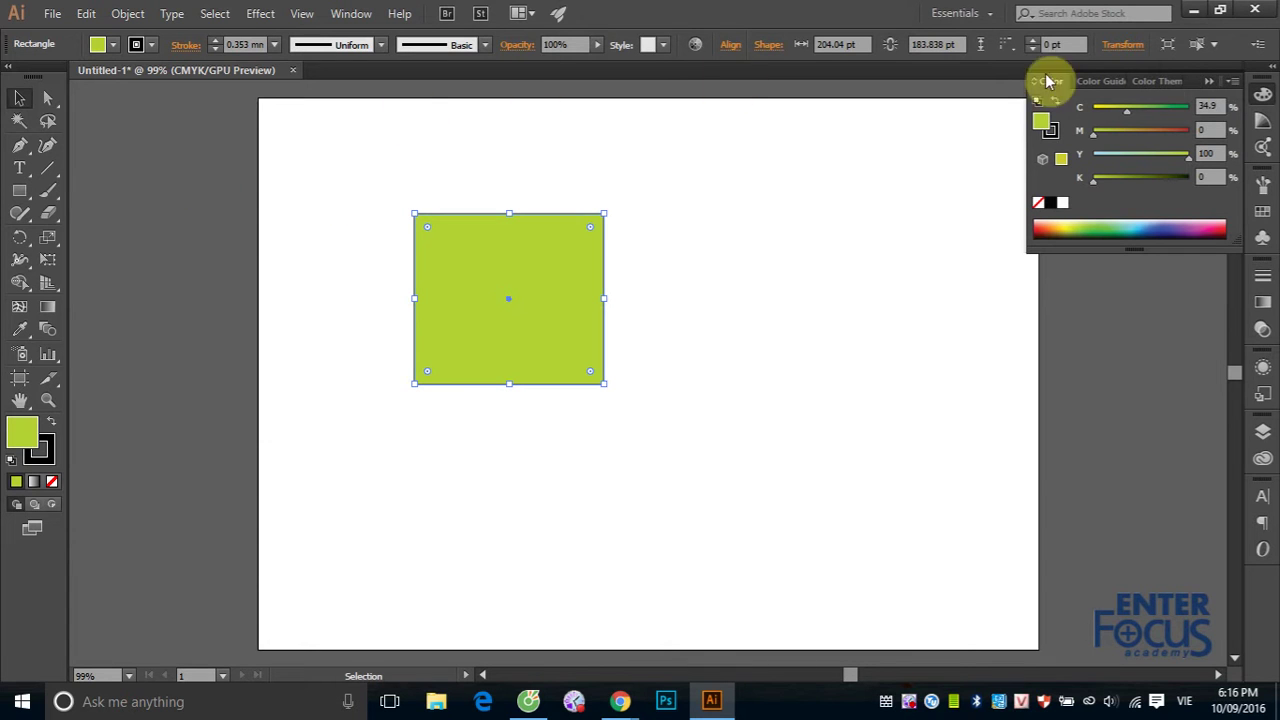
- Close the Color panel and move the rectangle to the centre of the artboard
{"action": "left_click", "coordinate": [1210, 80]}
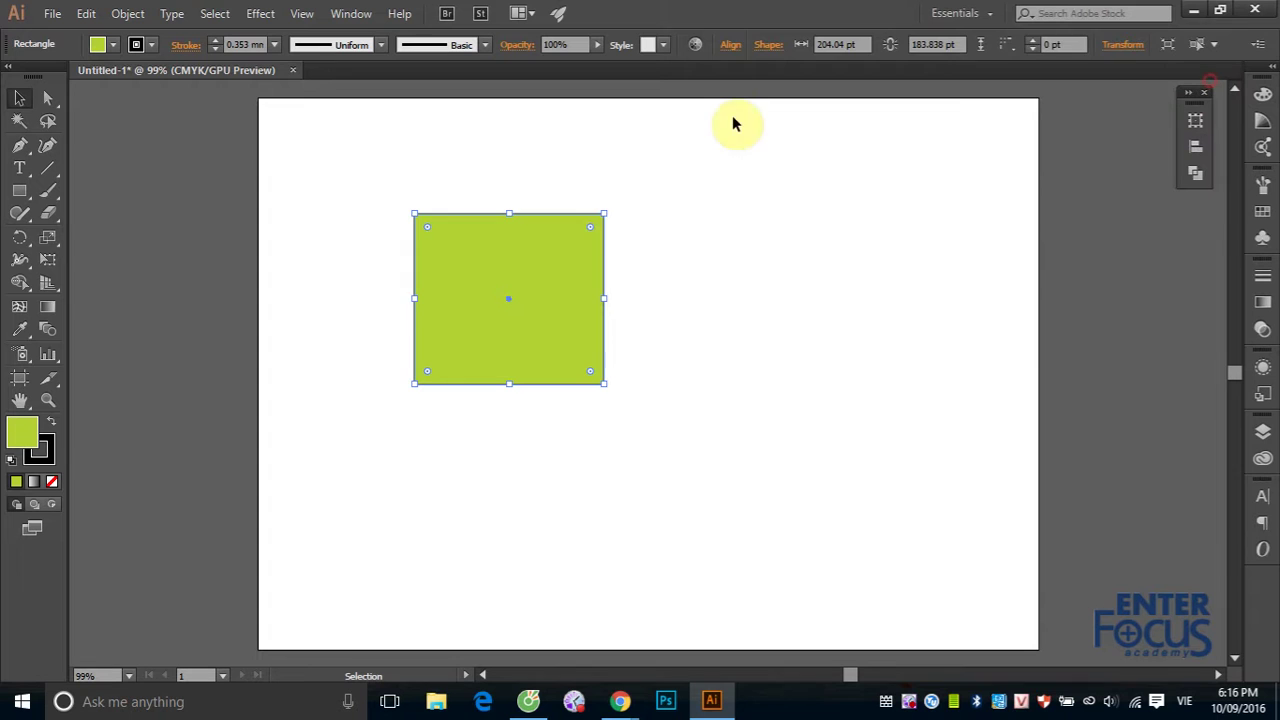
{"action": "left_click", "coordinate": [703, 215]}
{"action": "left_click_drag", "start_coordinate": [536, 266], "coordinate": [385, 210]}
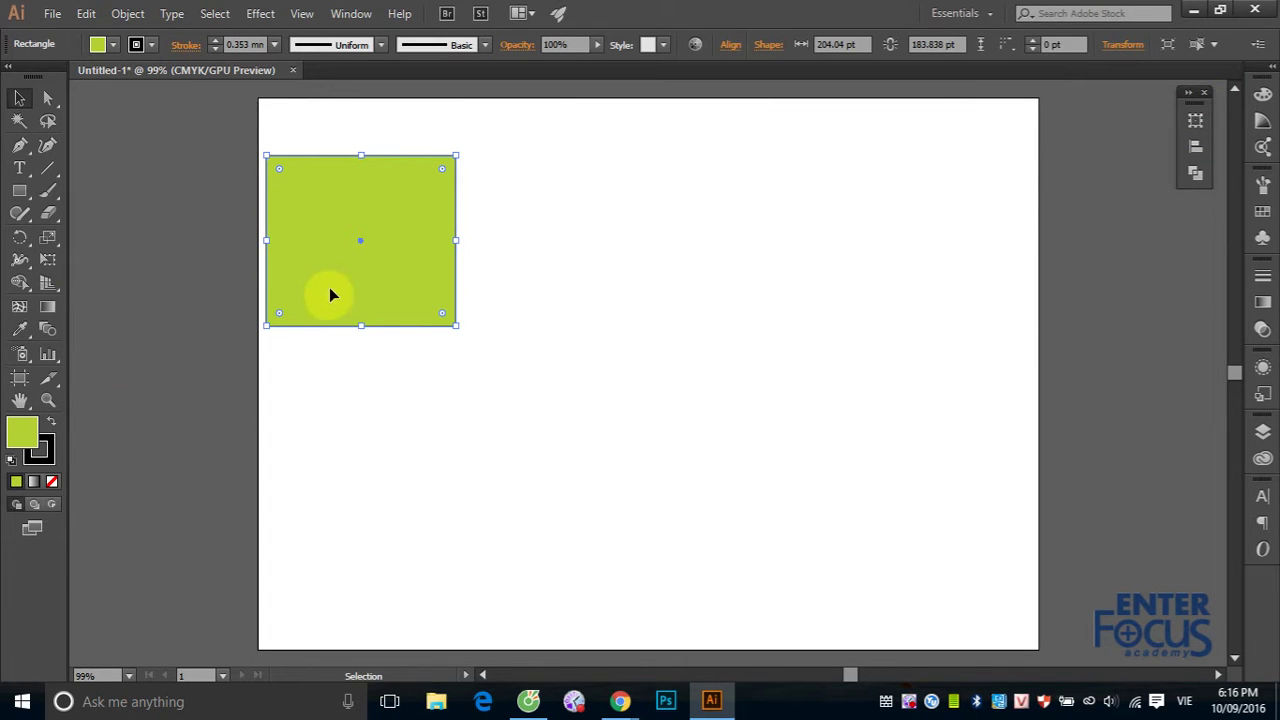
{"action": "left_click_drag", "start_coordinate": [333, 289], "coordinate": [597, 341]}
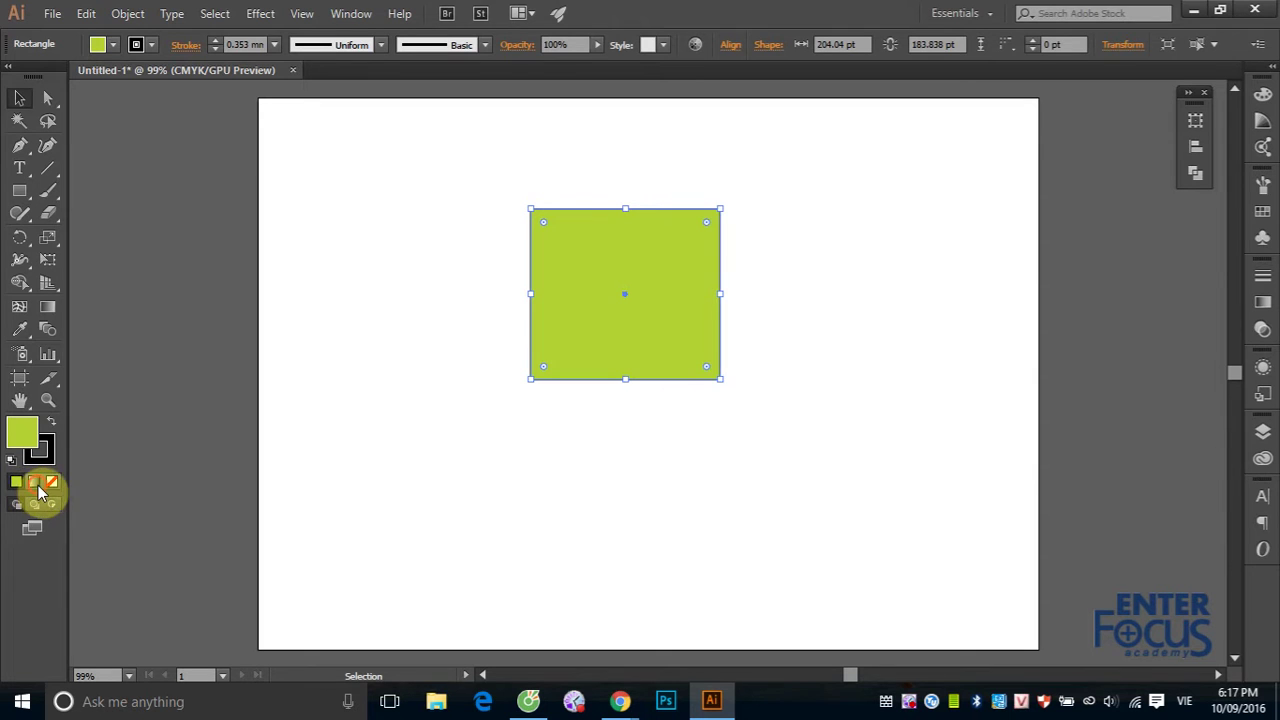
- Replace the solid fill with the default white-to-black linear gradient at 0°
{"action": "left_click", "coordinate": [35, 483]}
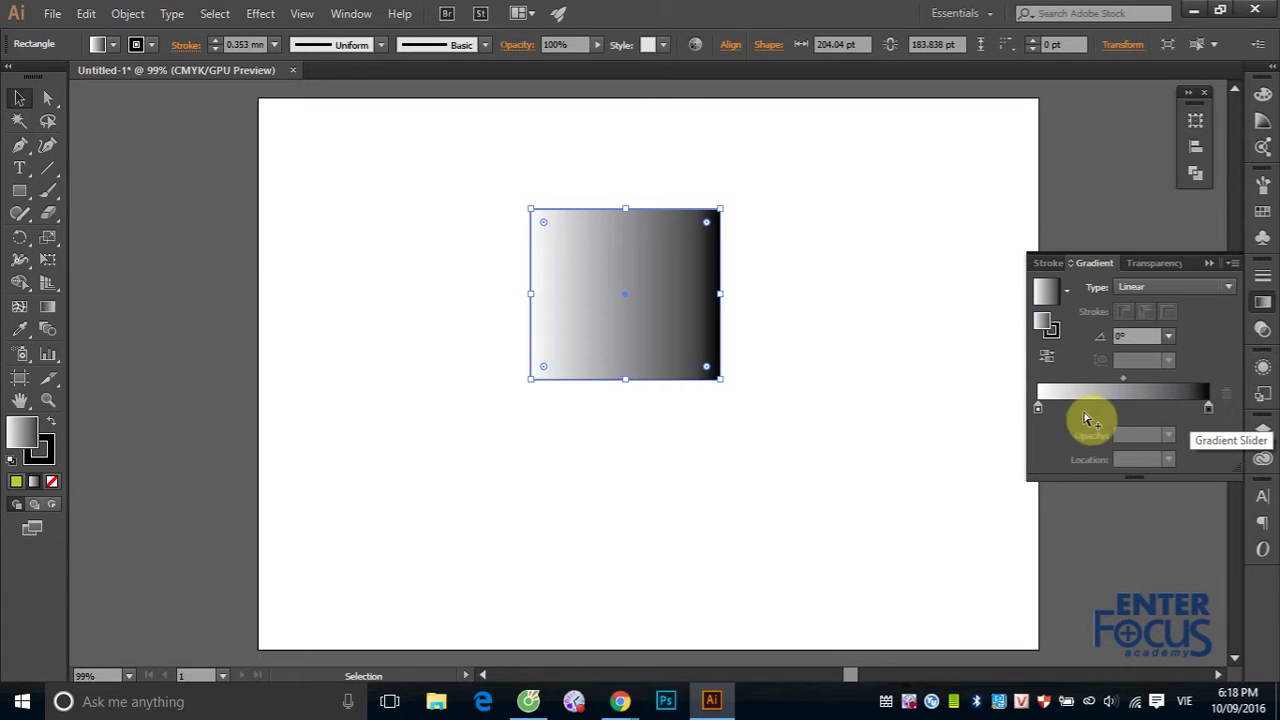
{"action": "left_click", "coordinate": [1048, 328]}
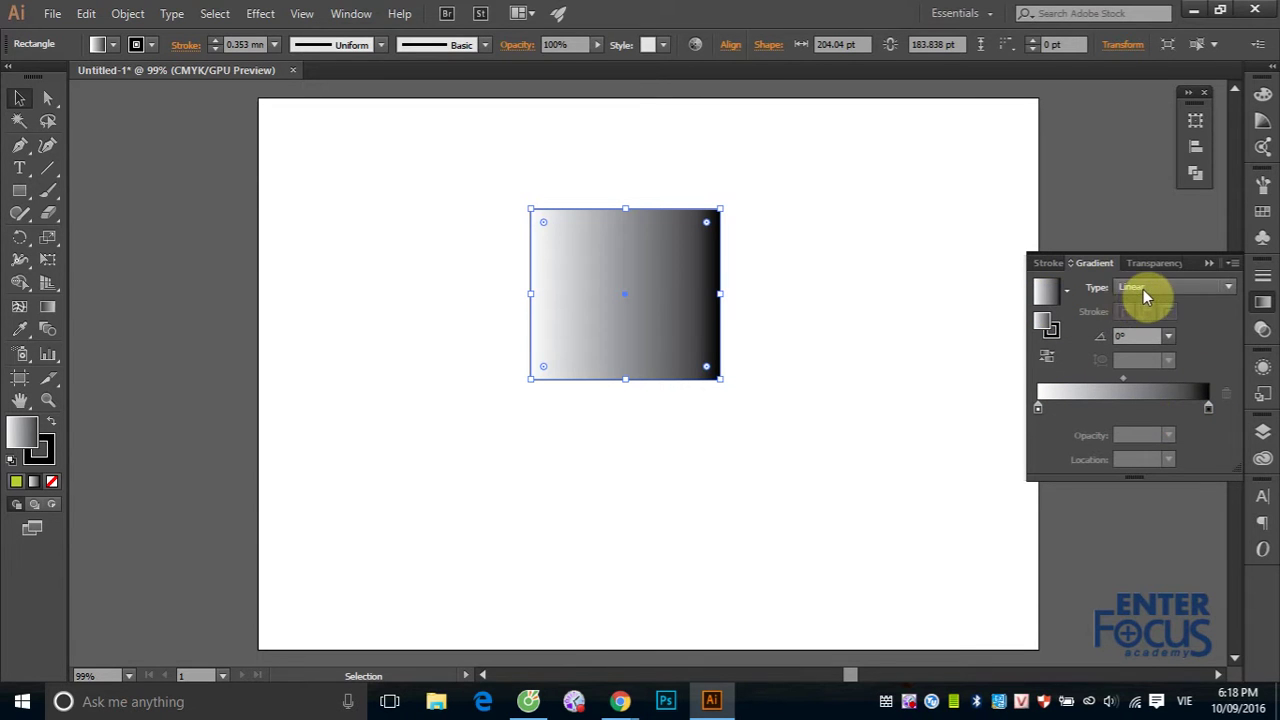
{"action": "left_click", "coordinate": [1229, 290]}
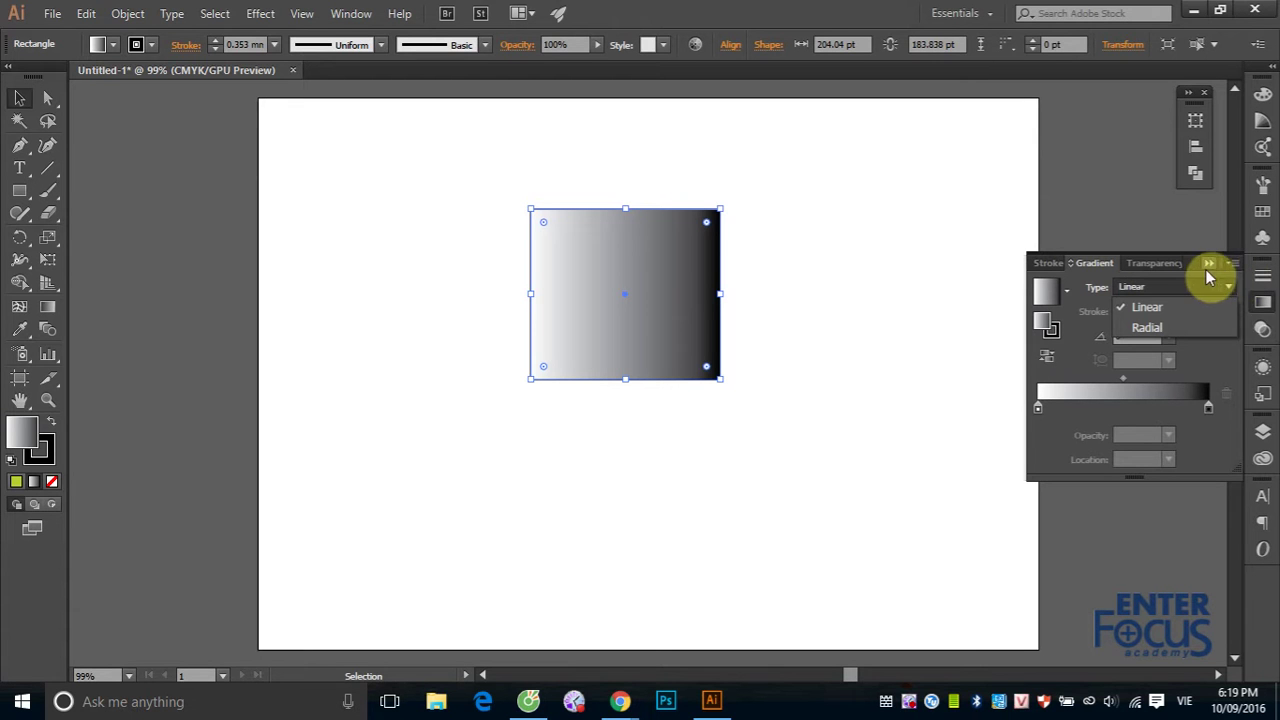
{"action": "left_click", "coordinate": [1219, 370]}
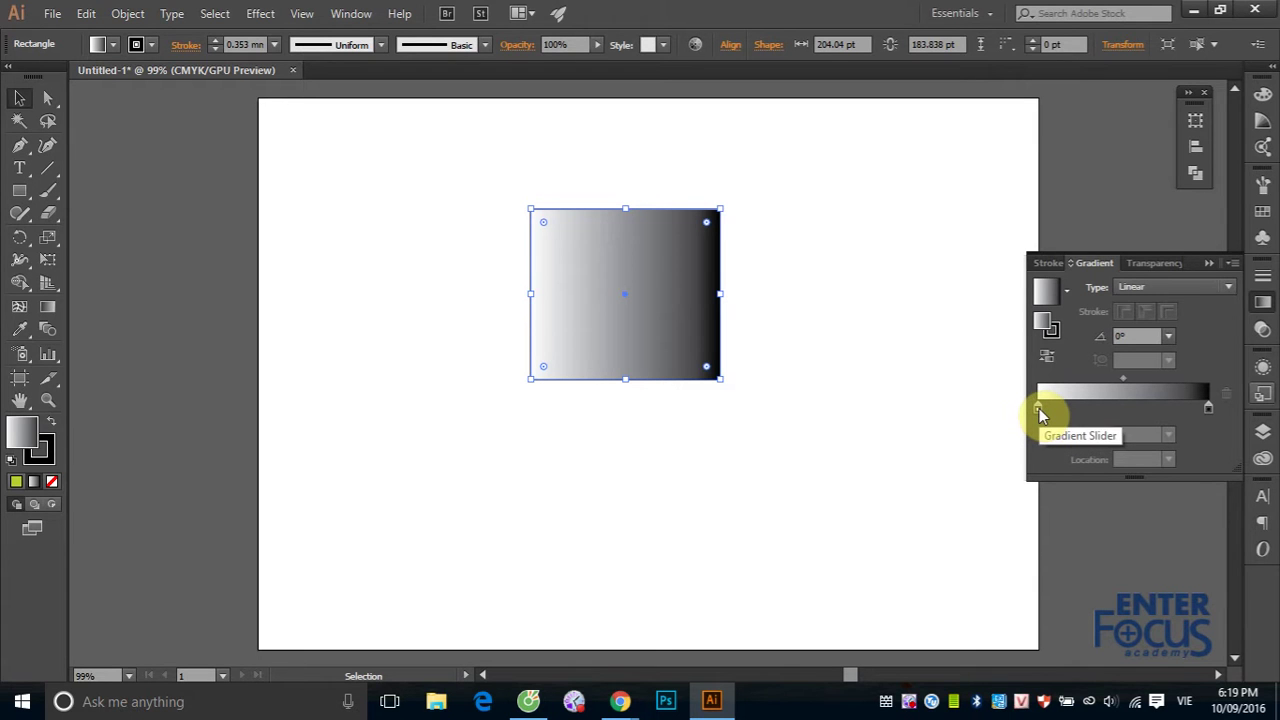
{"action": "left_click", "coordinate": [1039, 408]}
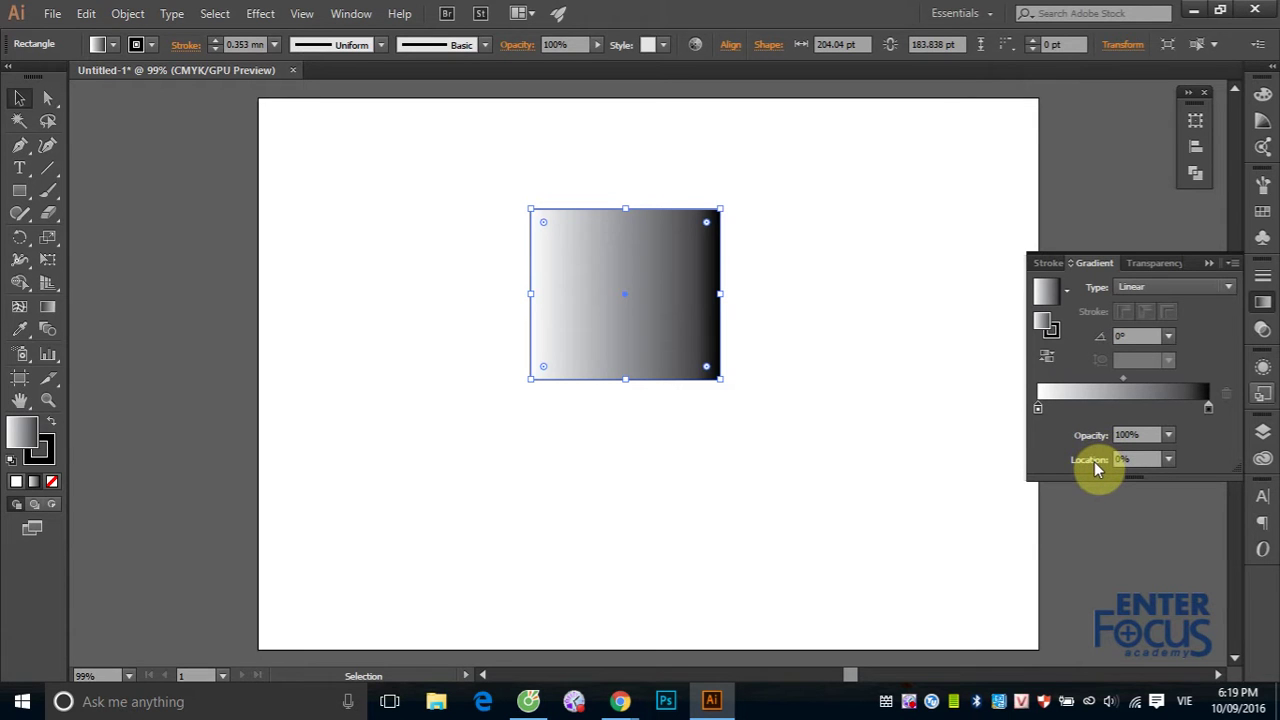
{"action": "left_click", "coordinate": [1209, 411]}
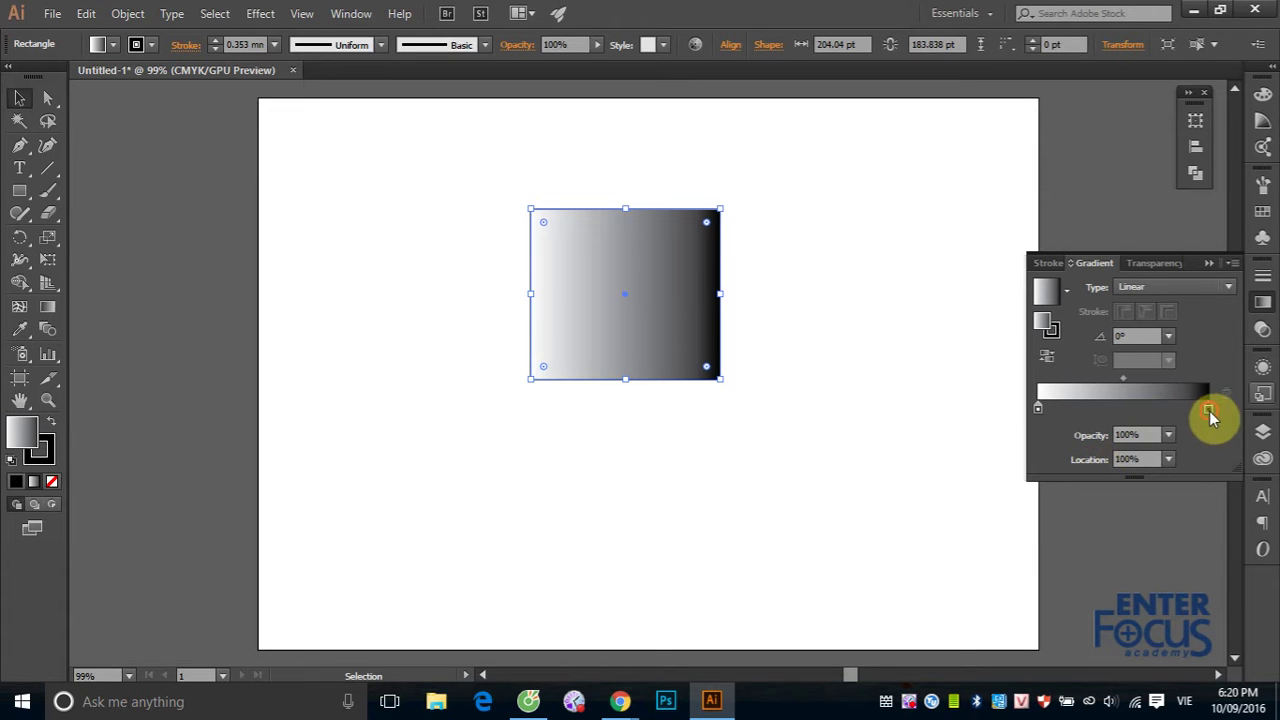
{"action": "left_click", "coordinate": [1138, 434]}
{"action": "key", "text": "Tab"}
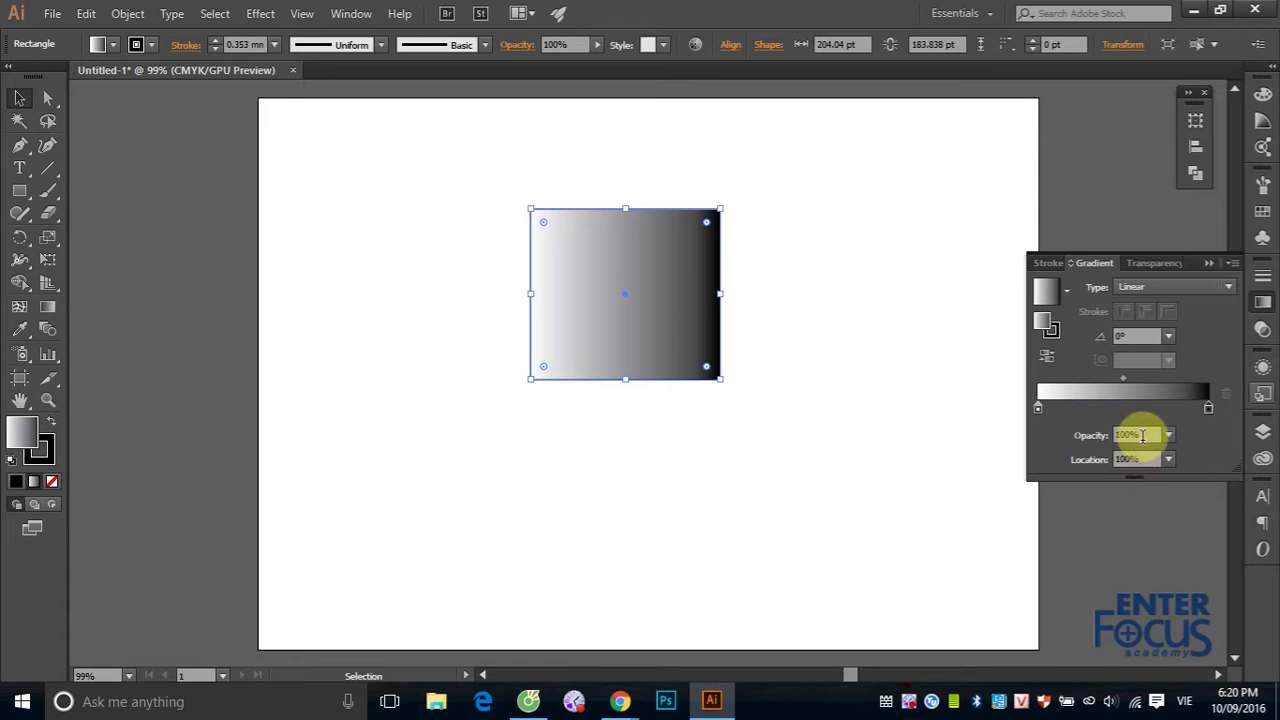
{"action": "left_click", "coordinate": [1208, 410]}
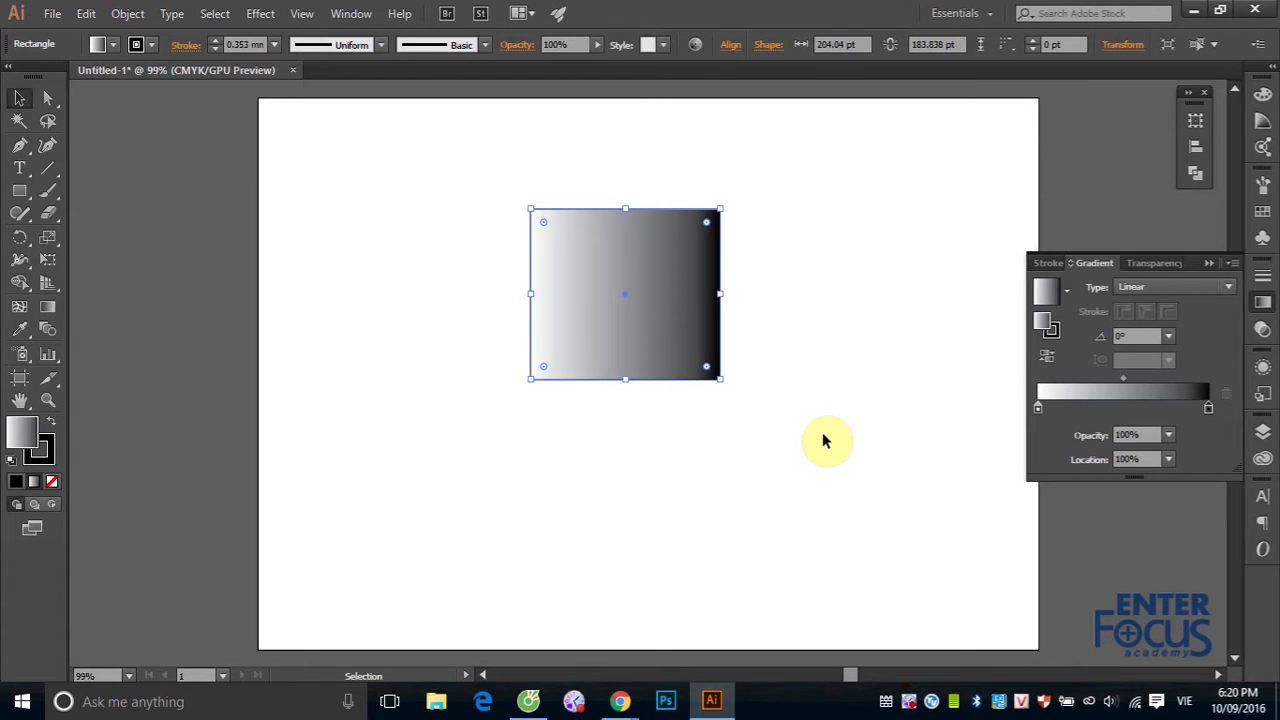
- Try moving the gradient stops inward, black to 78%, then return both to the ends
{"action": "left_click_drag", "start_coordinate": [1036, 409], "coordinate": [1087, 409]}
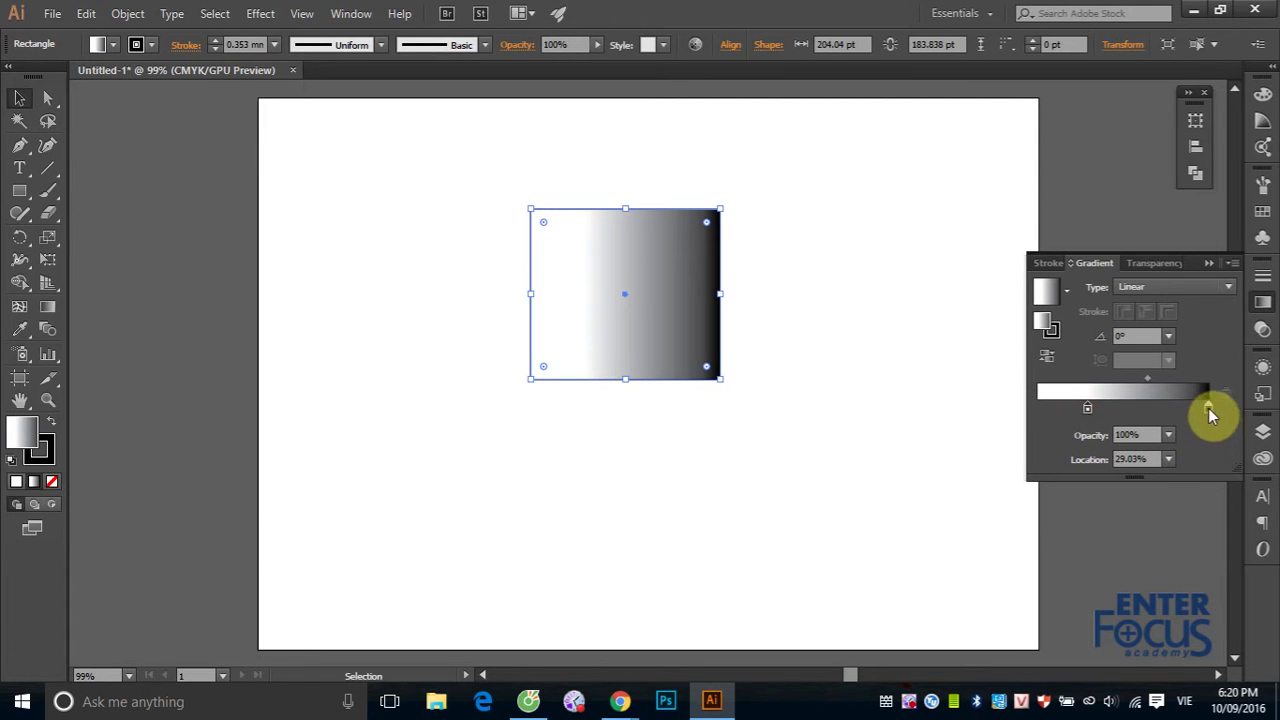
{"action": "left_click_drag", "start_coordinate": [1209, 409], "coordinate": [1171, 409]}
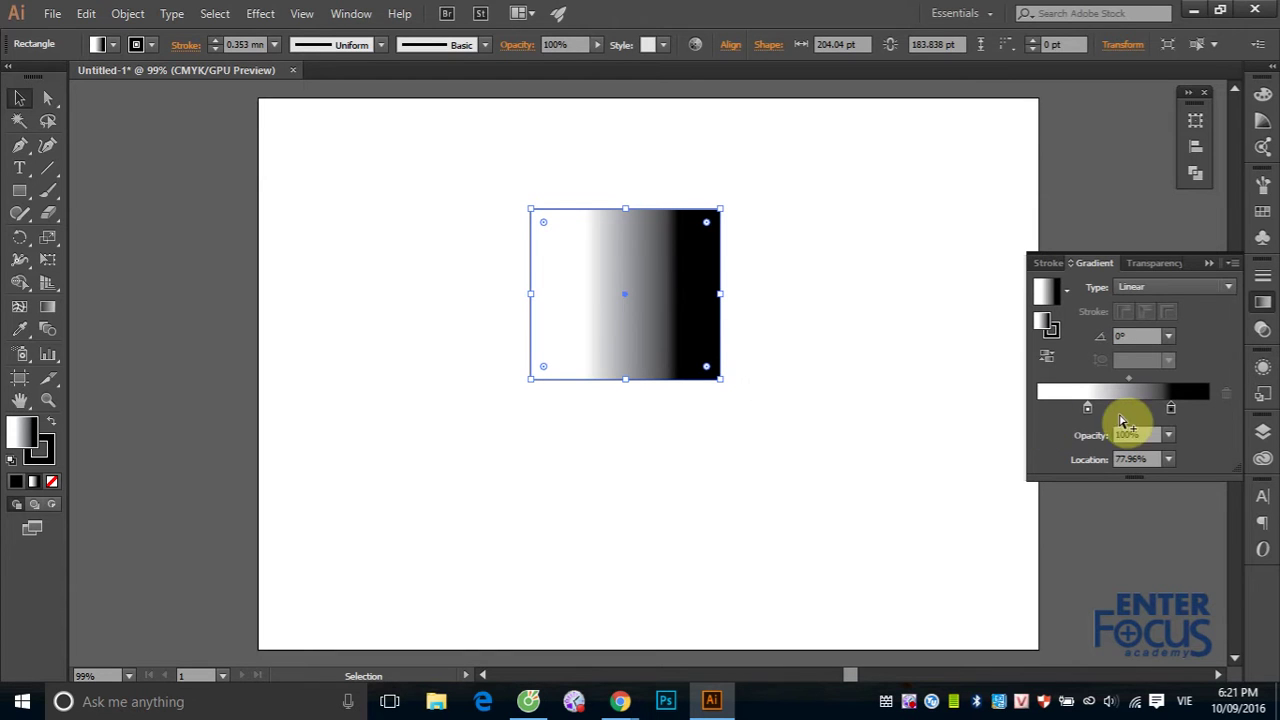
{"action": "left_click", "coordinate": [1087, 409]}
{"action": "left_click_drag", "start_coordinate": [1088, 410], "coordinate": [1037, 410]}
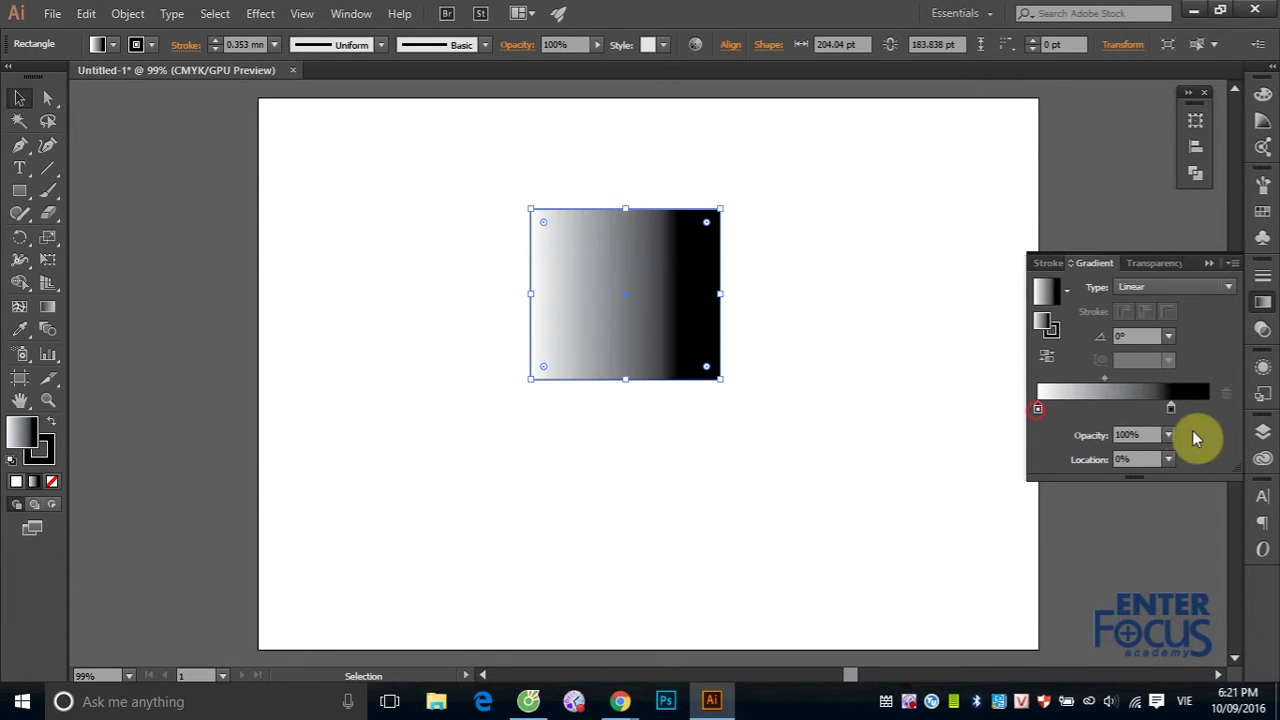
{"action": "left_click", "coordinate": [1172, 410]}
{"action": "left_click_drag", "start_coordinate": [1172, 410], "coordinate": [1210, 410]}
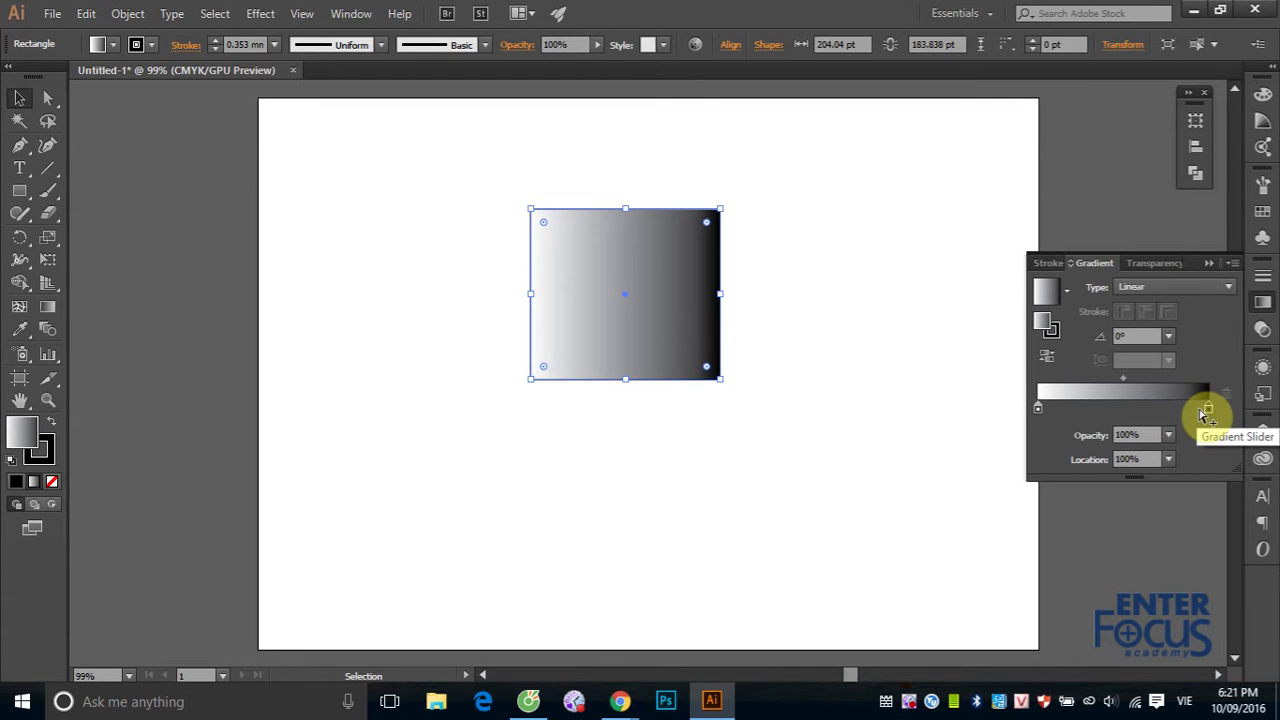
- Drag the gradient midpoint to about 31%, then settle it at 48.39%
{"action": "left_click", "coordinate": [1123, 378]}
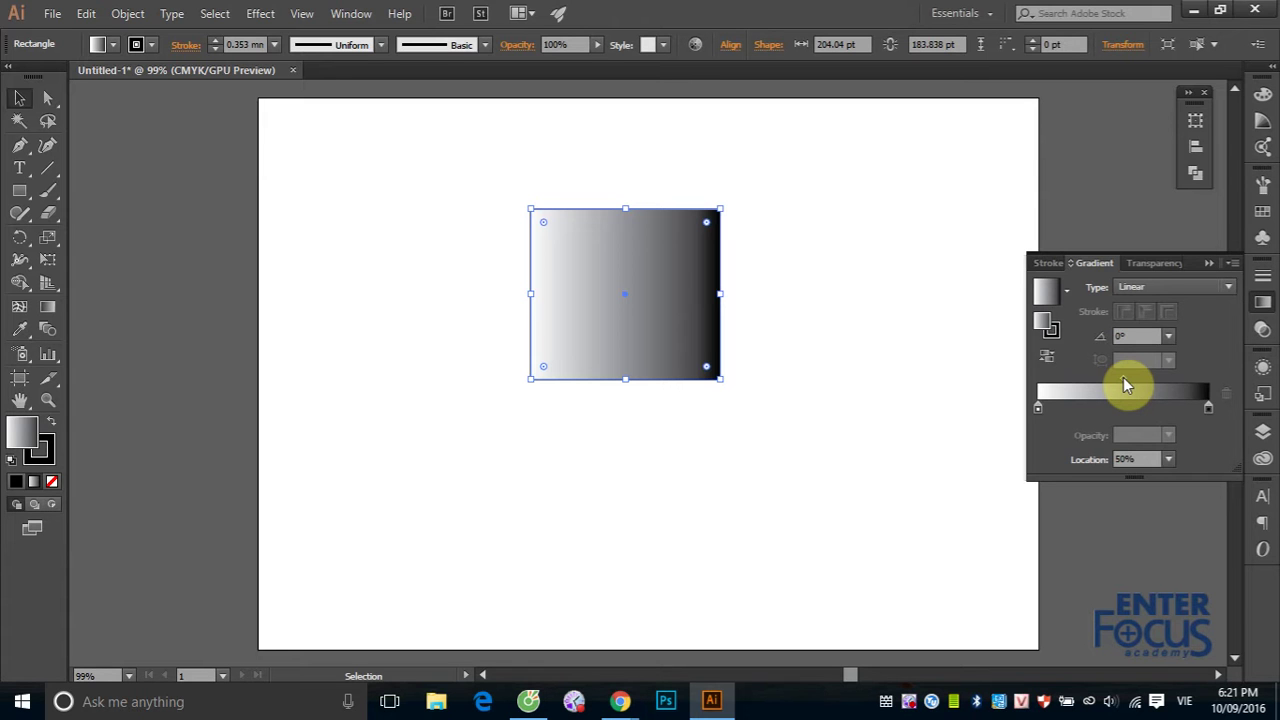
{"action": "left_click_drag", "start_coordinate": [1125, 385], "coordinate": [1090, 381]}
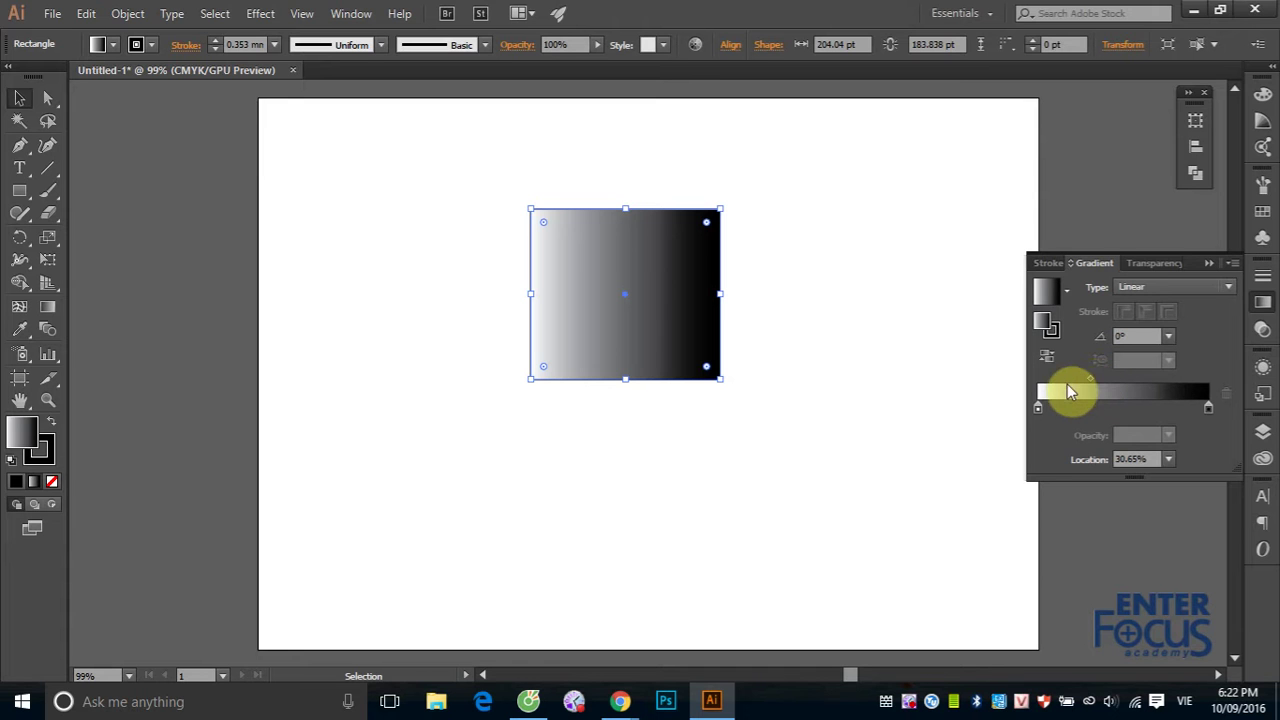
{"action": "left_click_drag", "start_coordinate": [1091, 379], "coordinate": [1121, 377]}
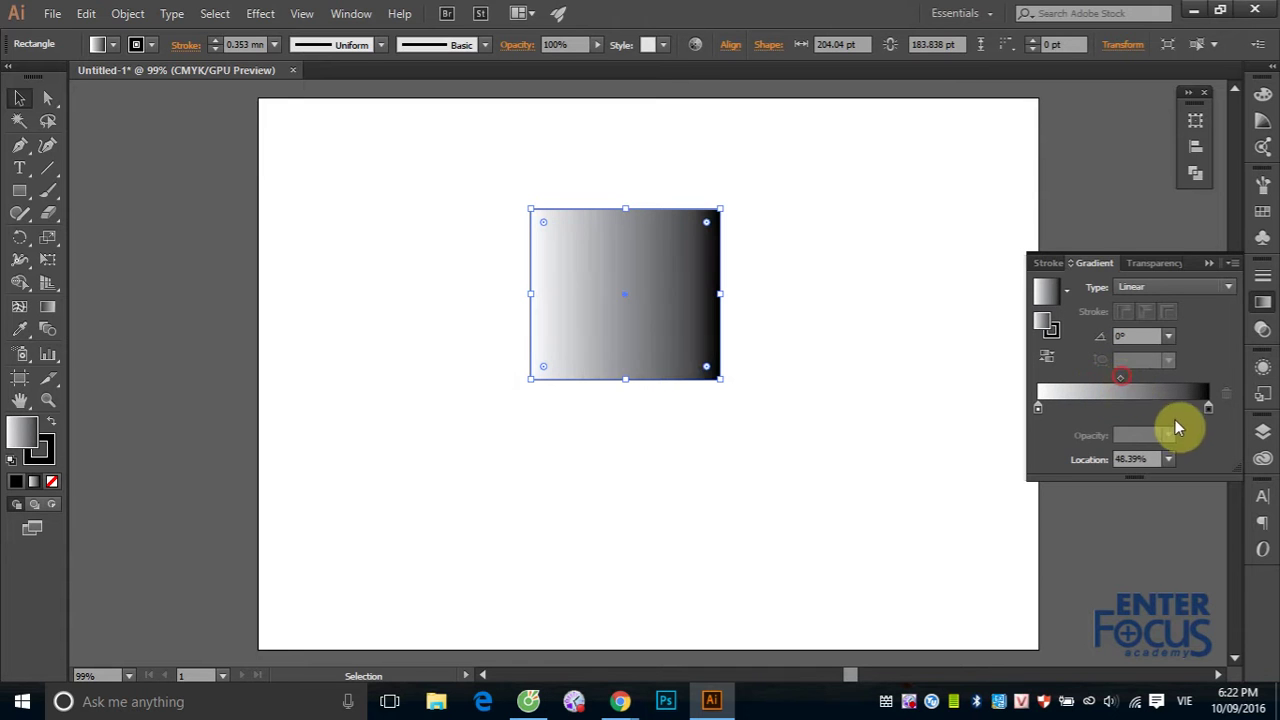
- Change the gradient angle from 0° to 45° in the Gradient panel
{"action": "left_click", "coordinate": [1121, 336]}
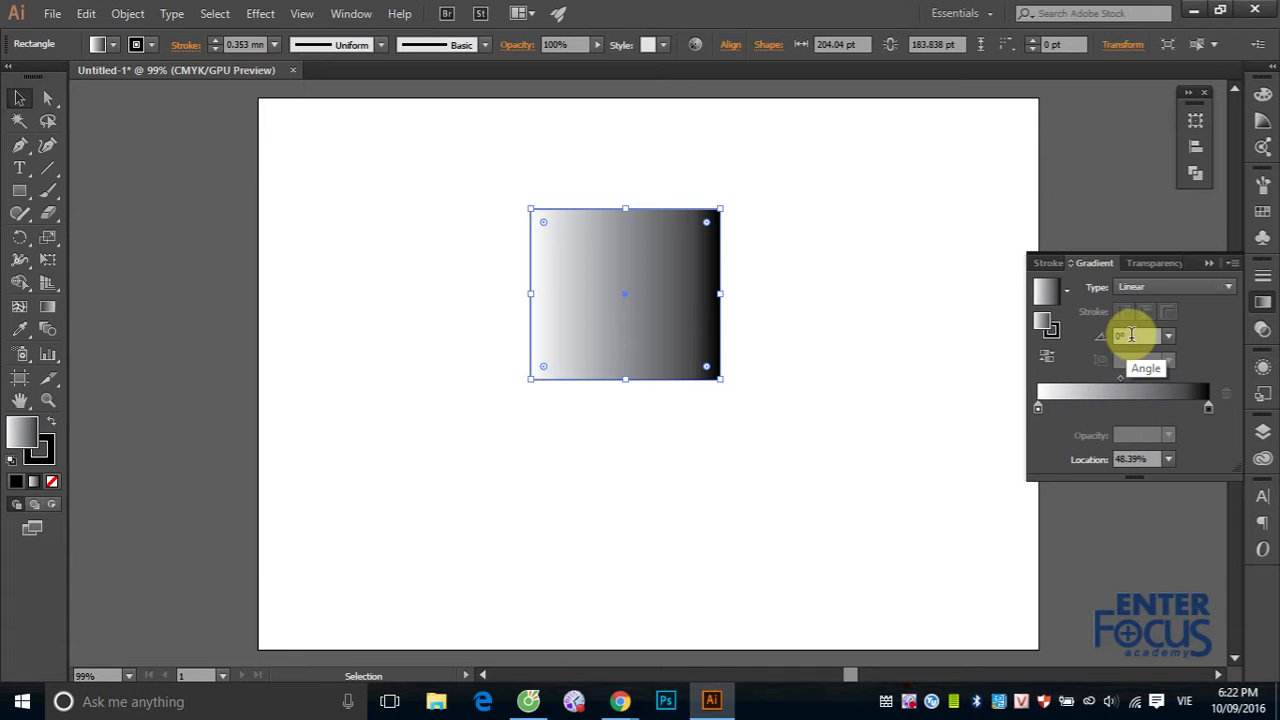
{"action": "left_click", "coordinate": [1131, 334]}
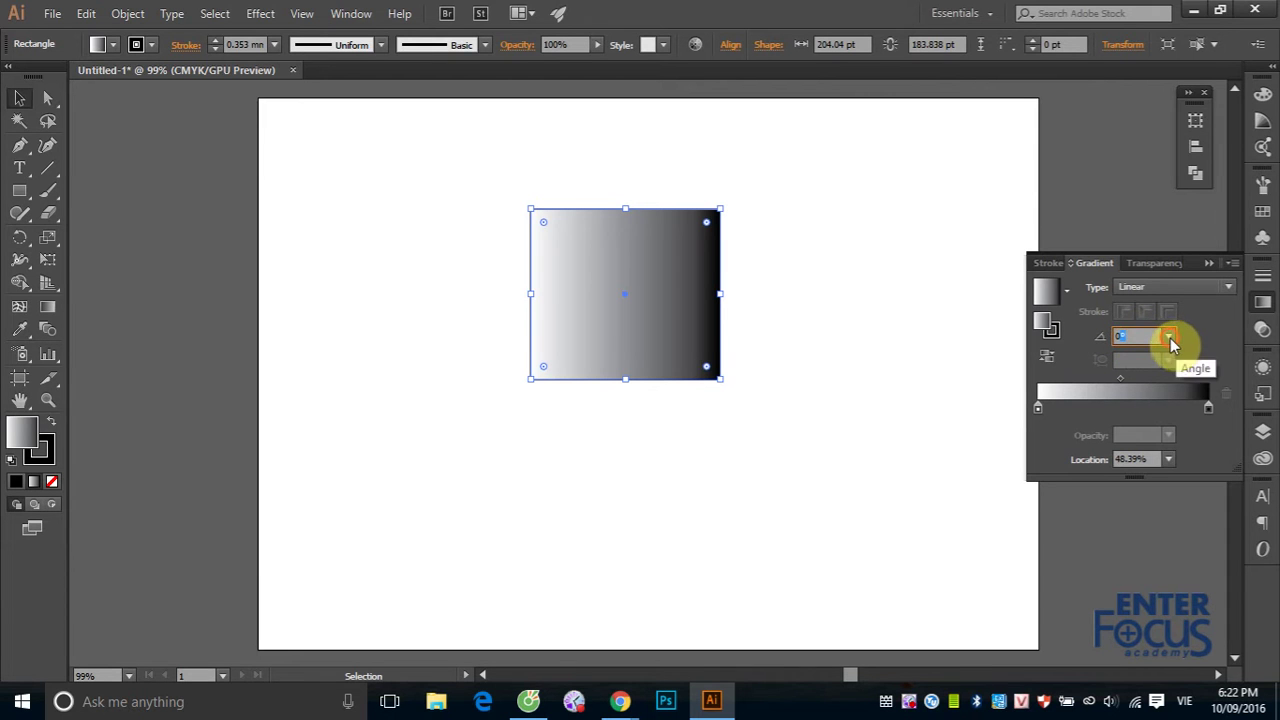
{"action": "left_click", "coordinate": [1170, 338]}
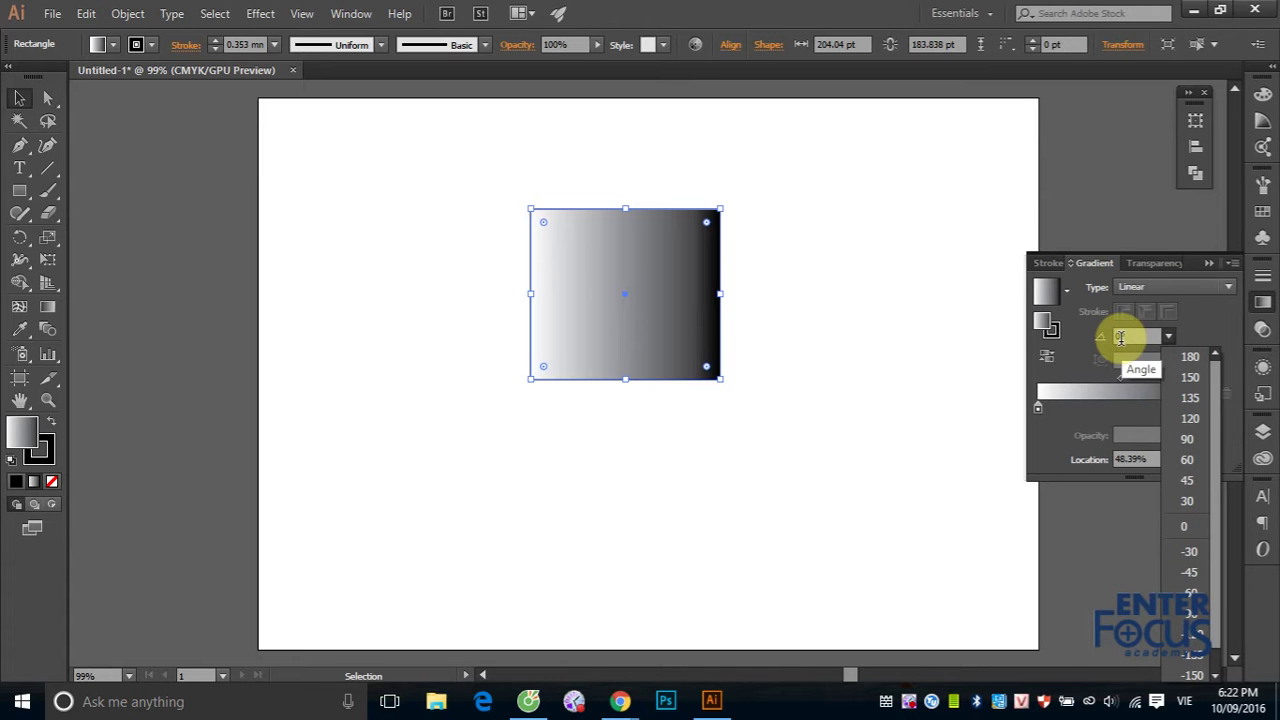
{"action": "left_click", "coordinate": [1118, 340]}
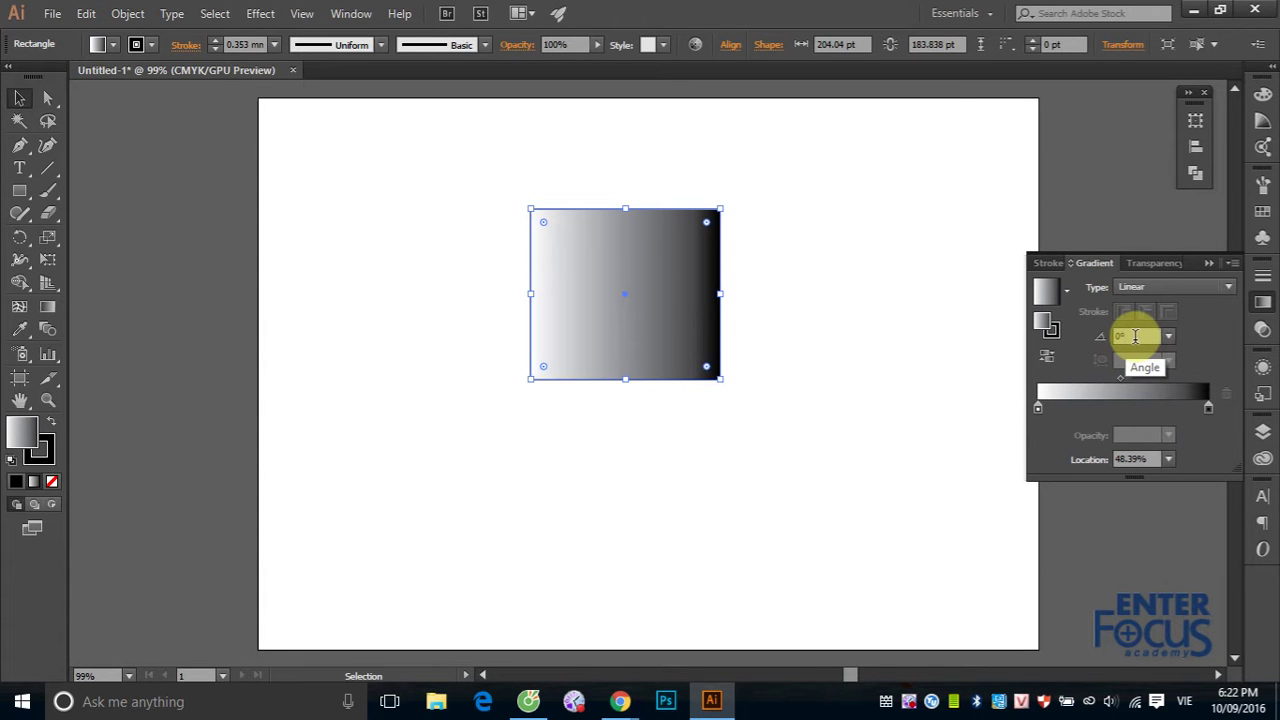
{"action": "double_click", "coordinate": [1135, 337]}
{"action": "type", "text": "45"}
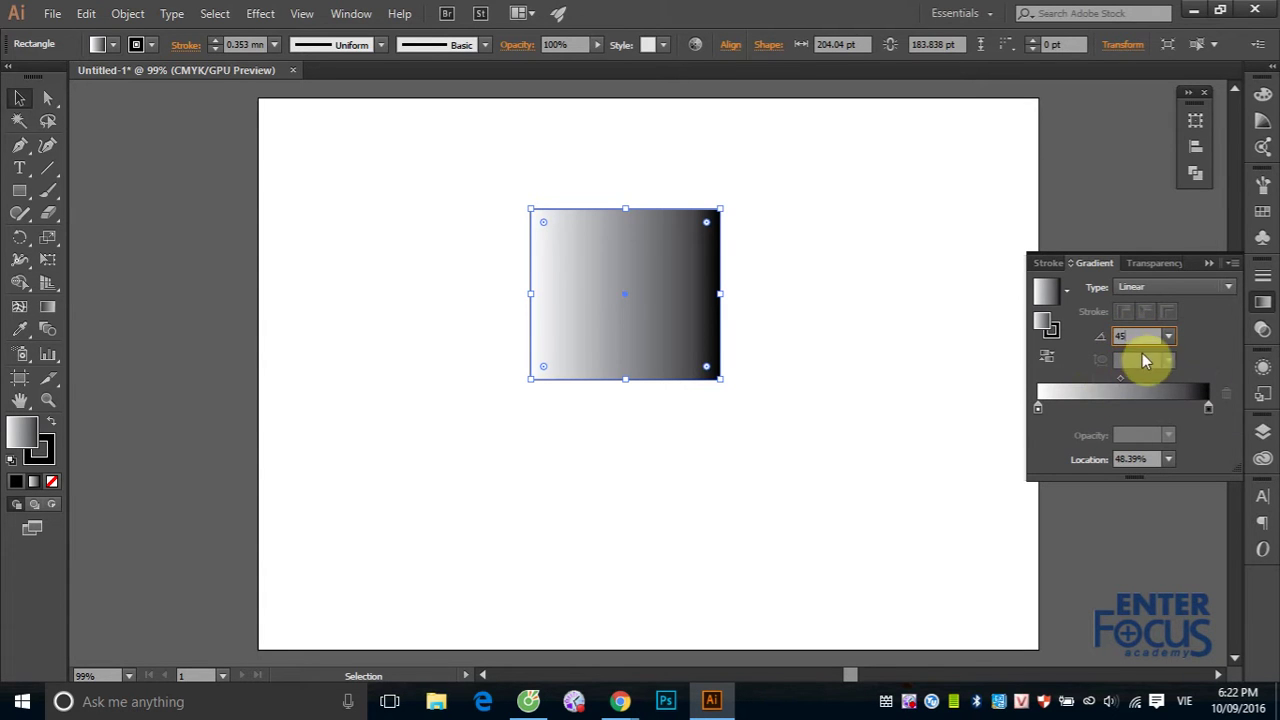
{"action": "left_click", "coordinate": [1130, 458]}
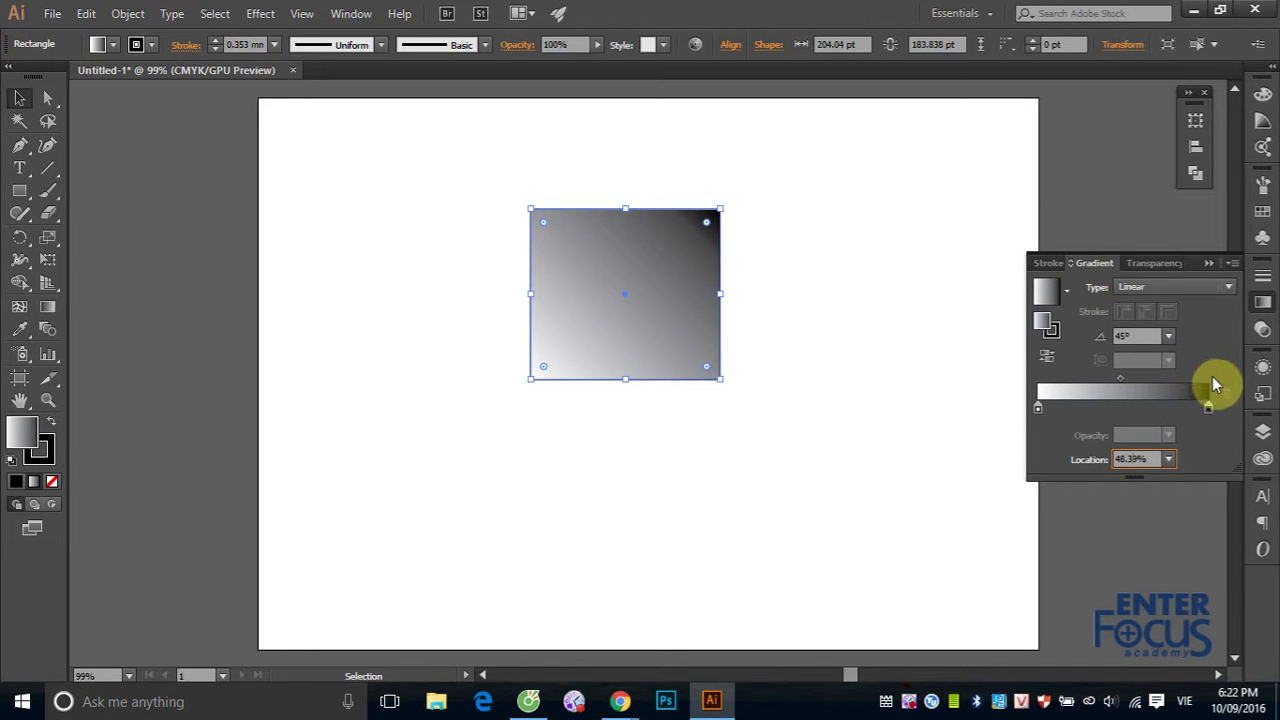
- Switch the gradient type to Radial, briefly back to Linear, then Radial again
{"action": "left_click", "coordinate": [1223, 287]}
{"action": "left_click", "coordinate": [1154, 324]}
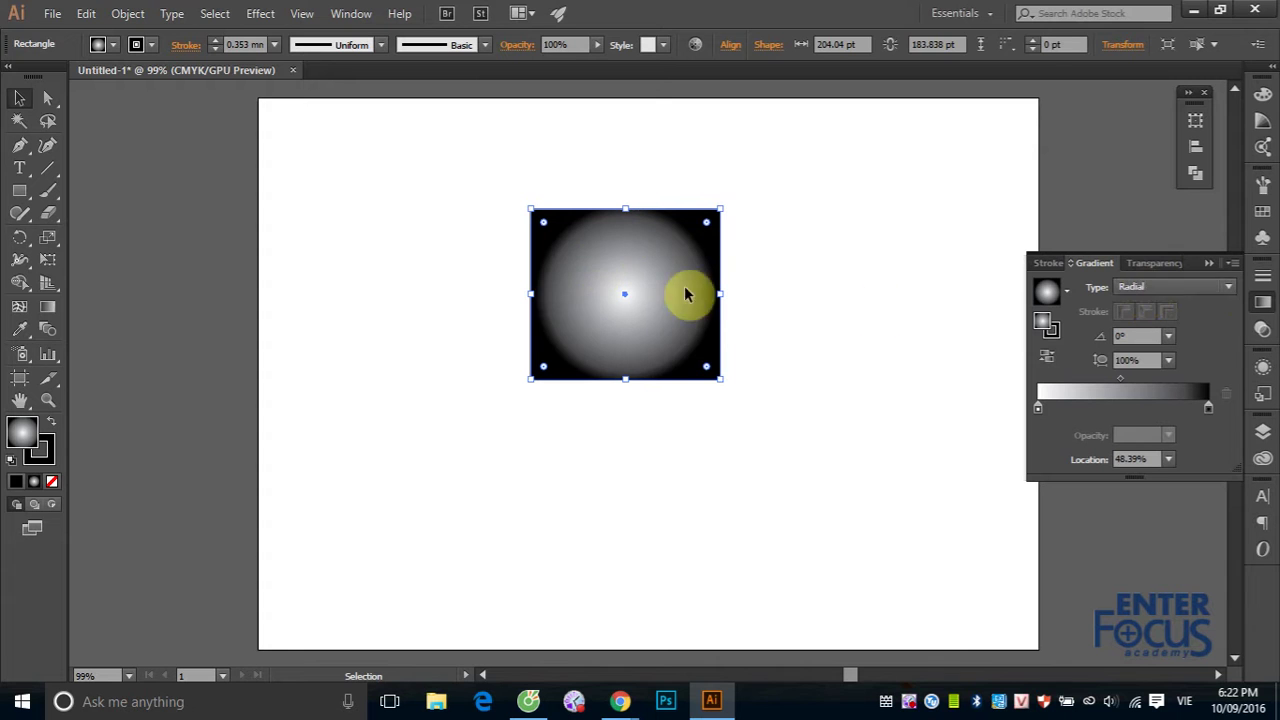
{"action": "left_click", "coordinate": [1228, 287]}
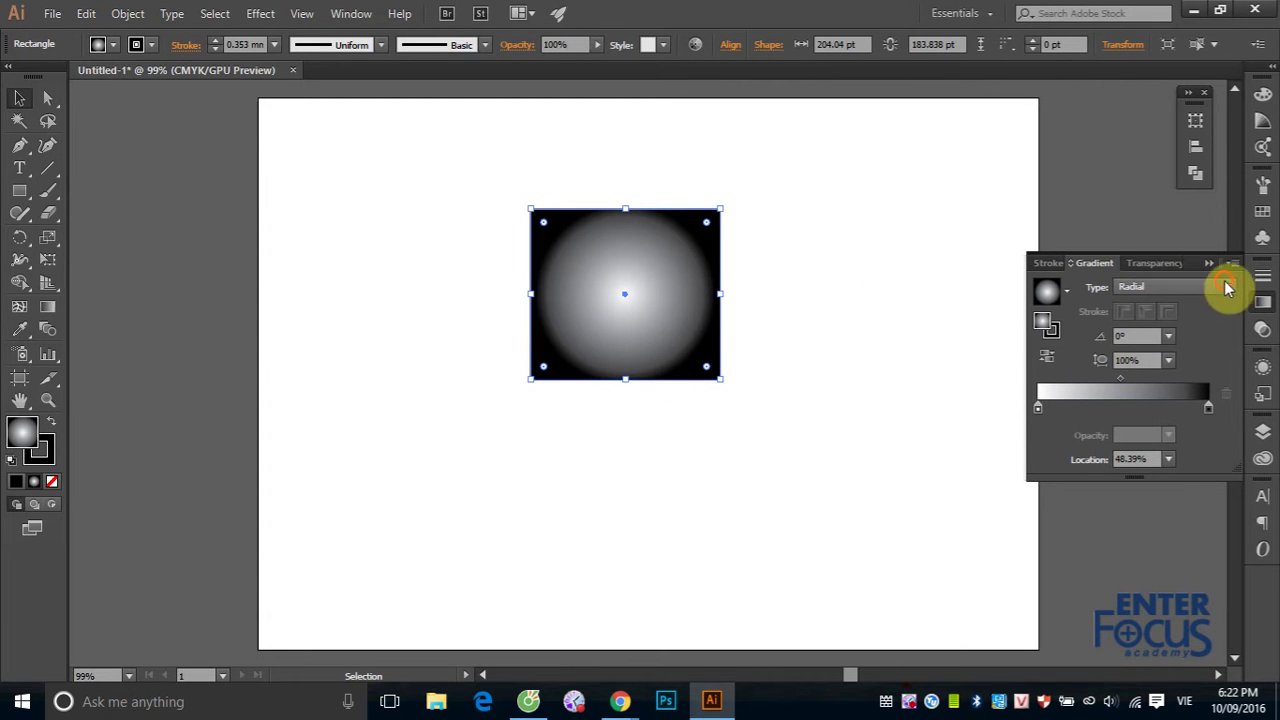
{"action": "left_click", "coordinate": [1163, 303]}
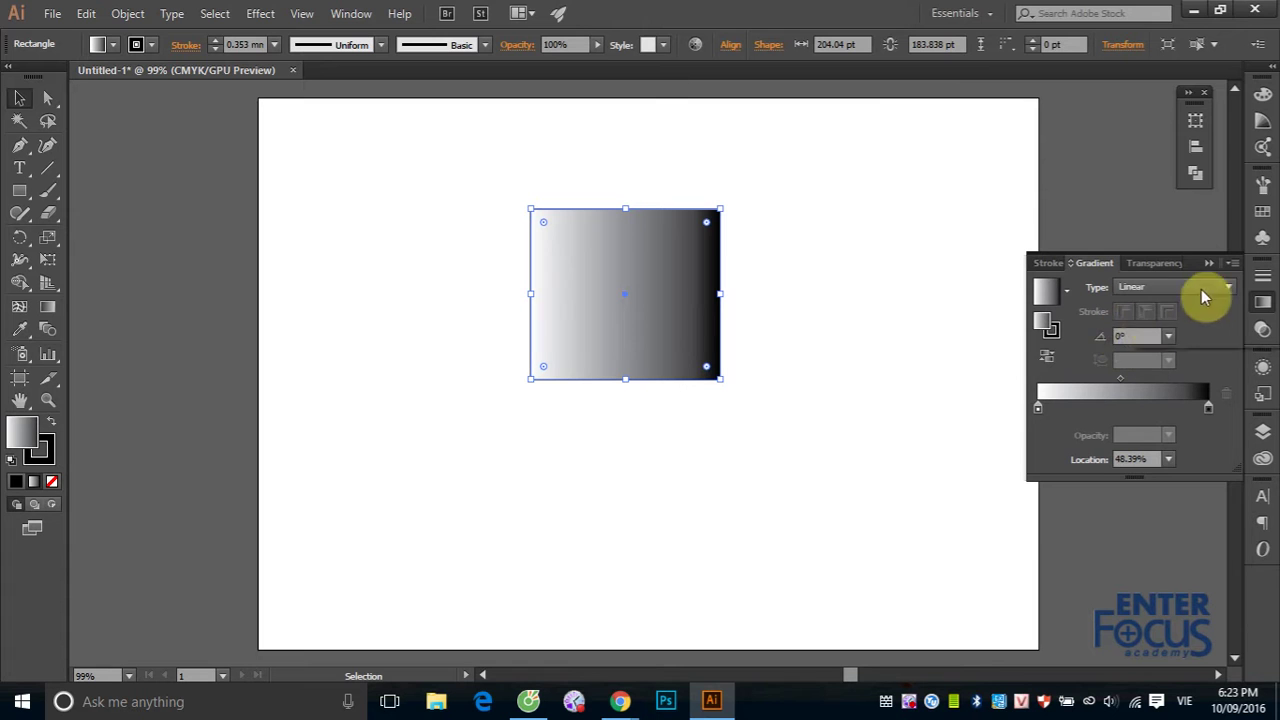
{"action": "left_click", "coordinate": [1226, 287]}
{"action": "left_click", "coordinate": [1160, 327]}
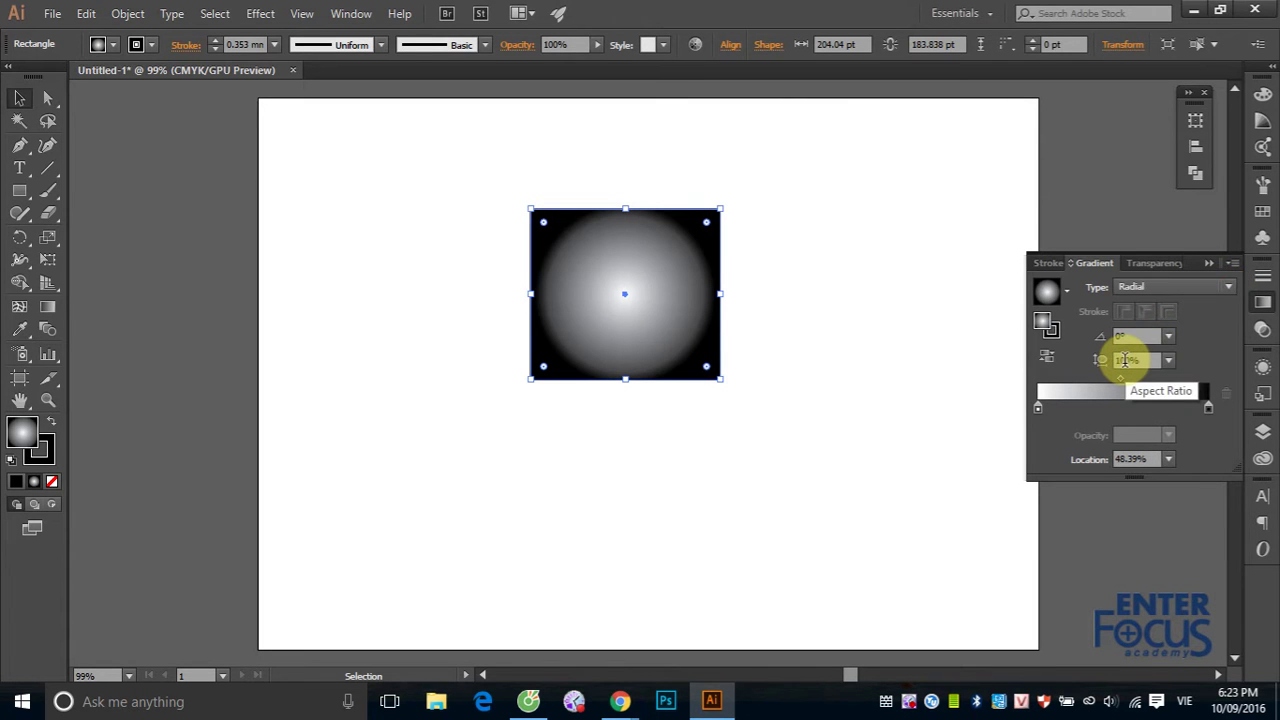
{"action": "left_click", "coordinate": [1169, 361]}
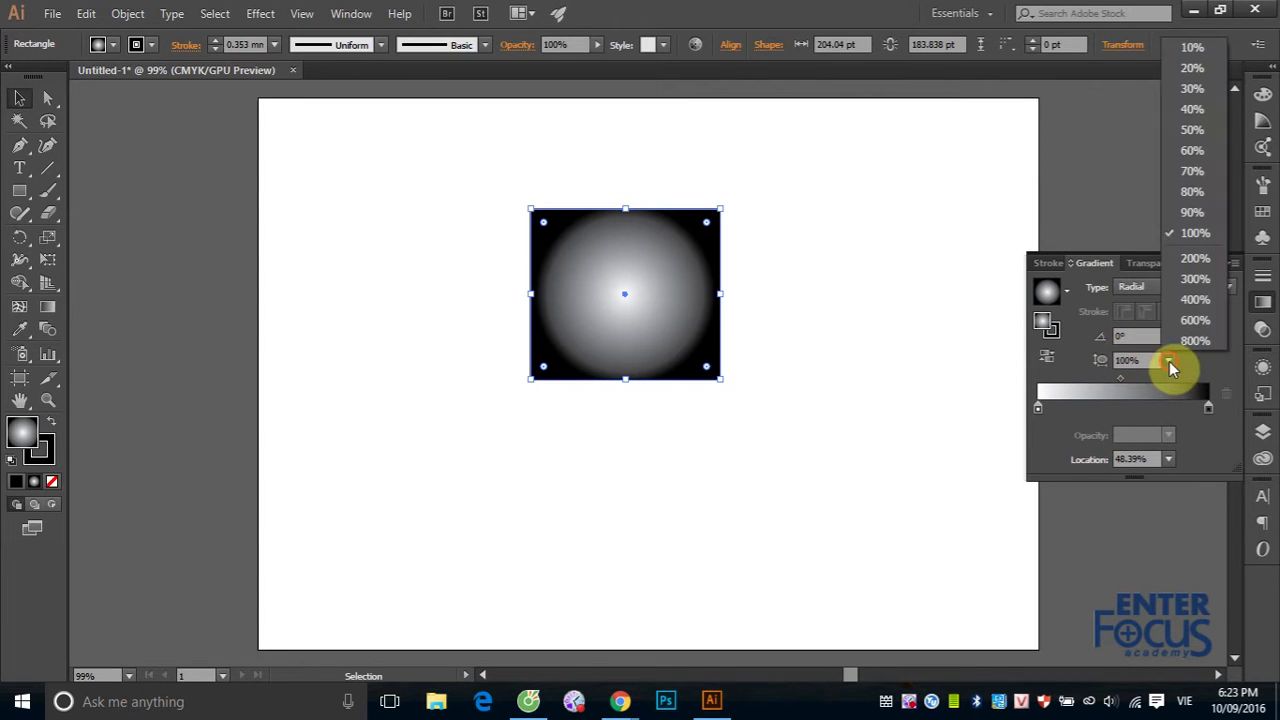
{"action": "left_click", "coordinate": [1193, 132]}
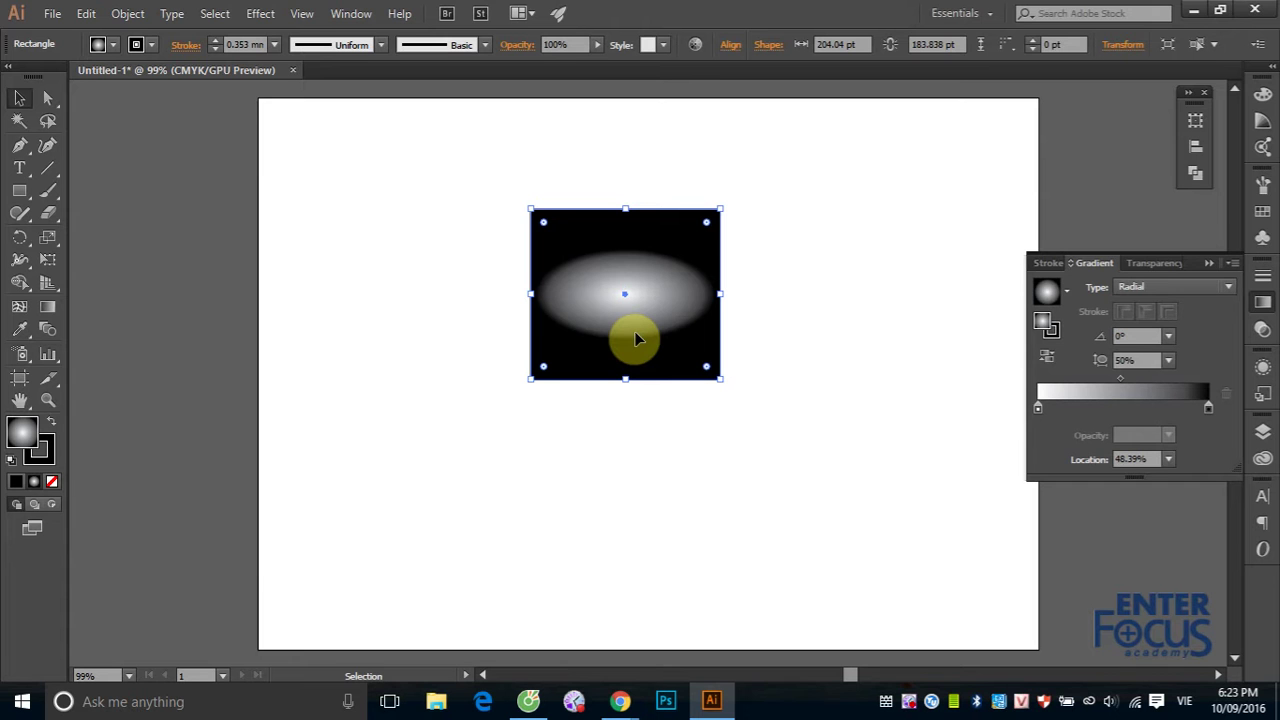
{"action": "left_click", "coordinate": [1167, 361]}
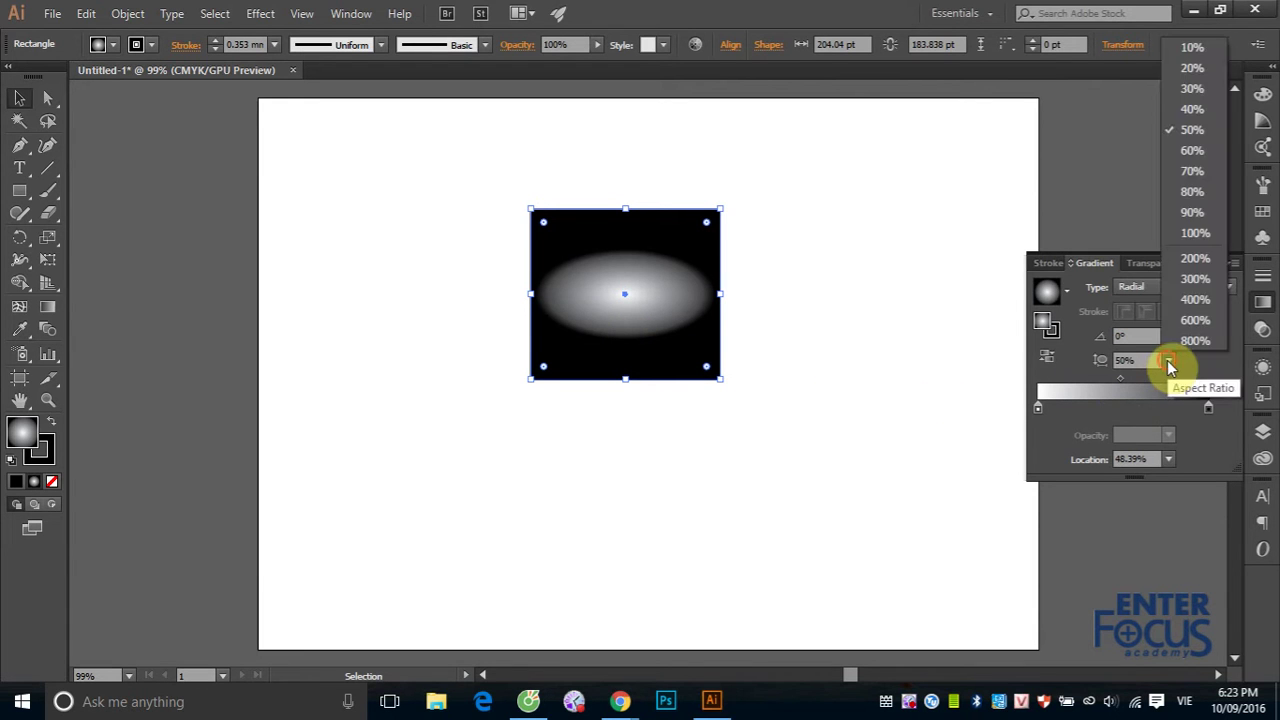
{"action": "left_click", "coordinate": [1203, 235]}
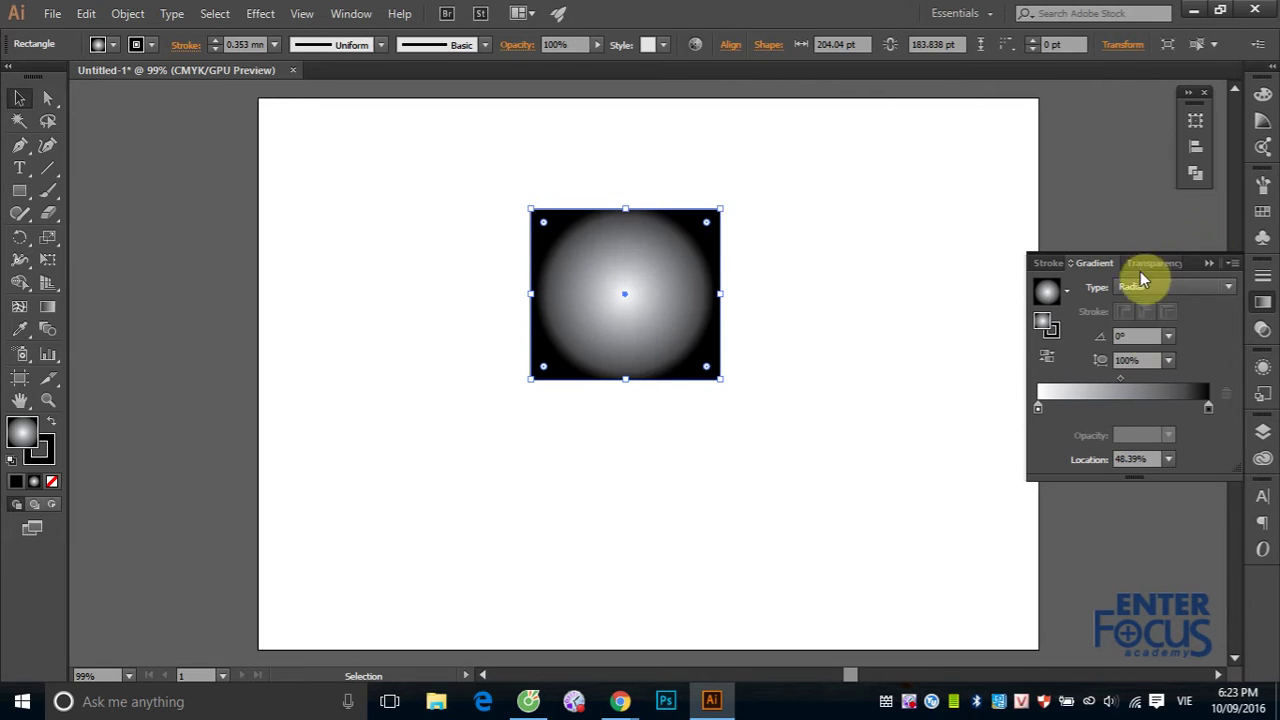
{"action": "left_click", "coordinate": [1167, 361]}
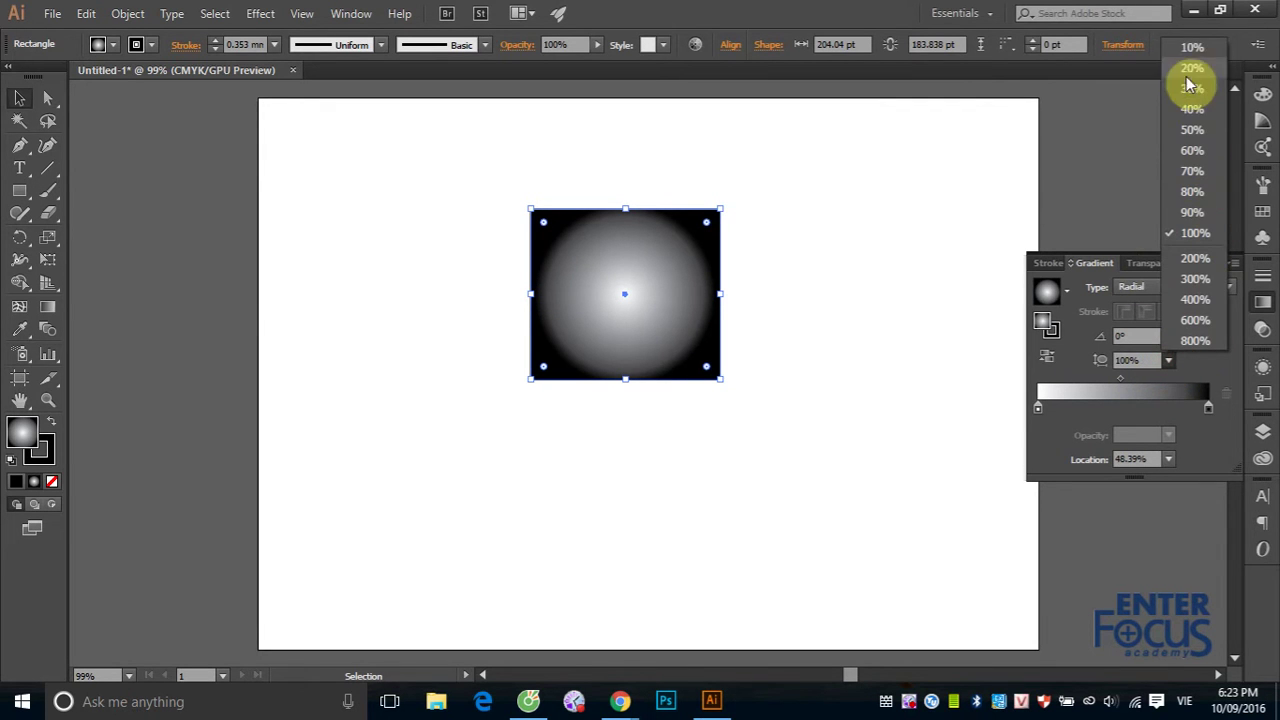
{"action": "left_click", "coordinate": [1200, 322]}
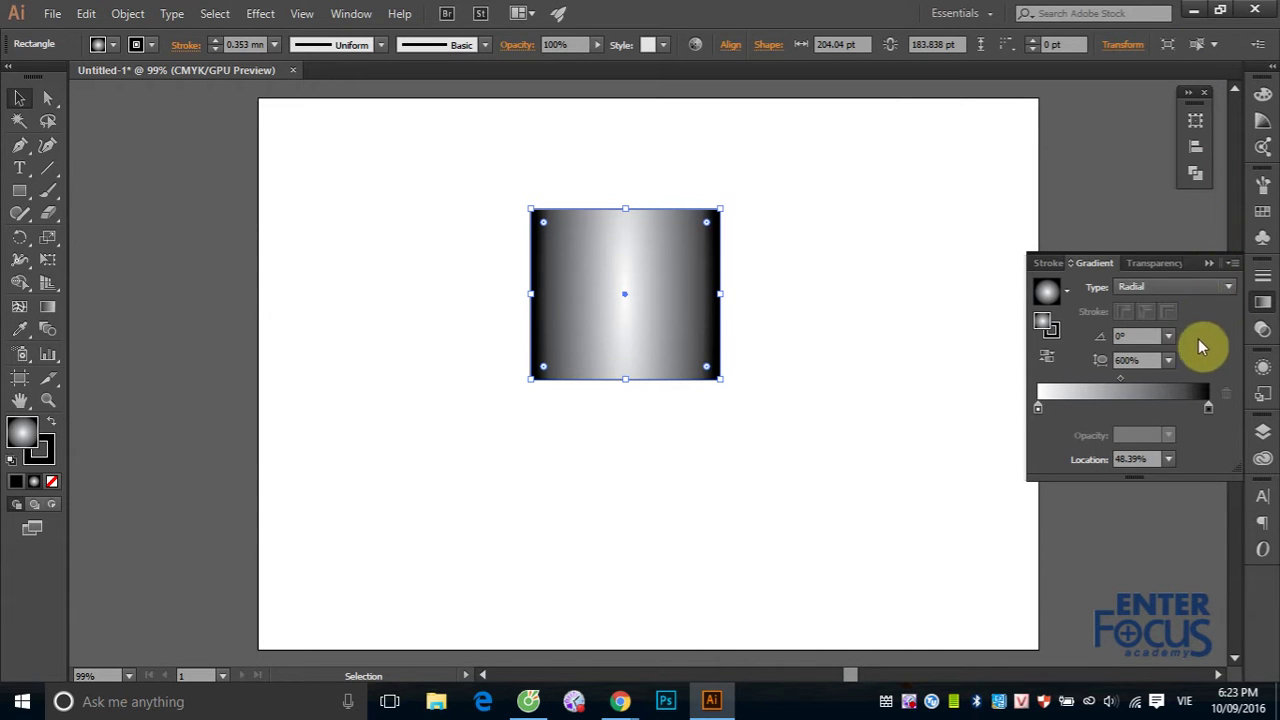
{"action": "left_click", "coordinate": [1168, 361]}
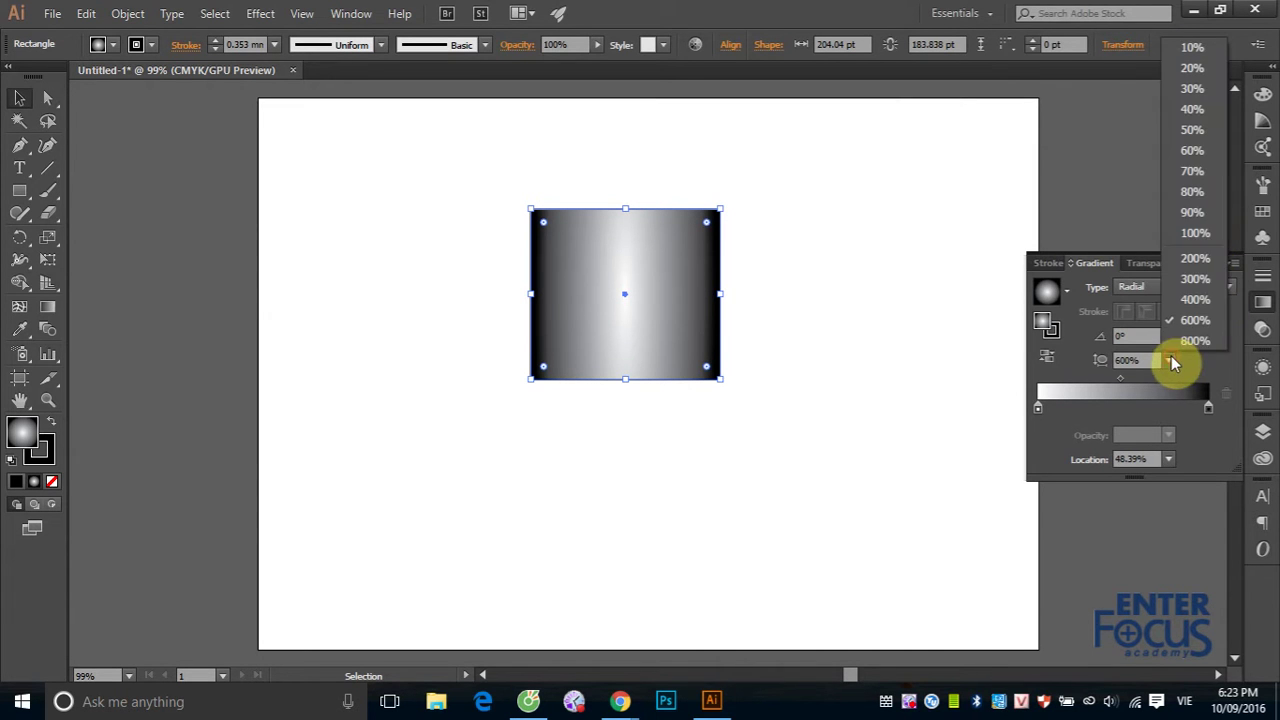
{"action": "left_click", "coordinate": [1203, 241]}
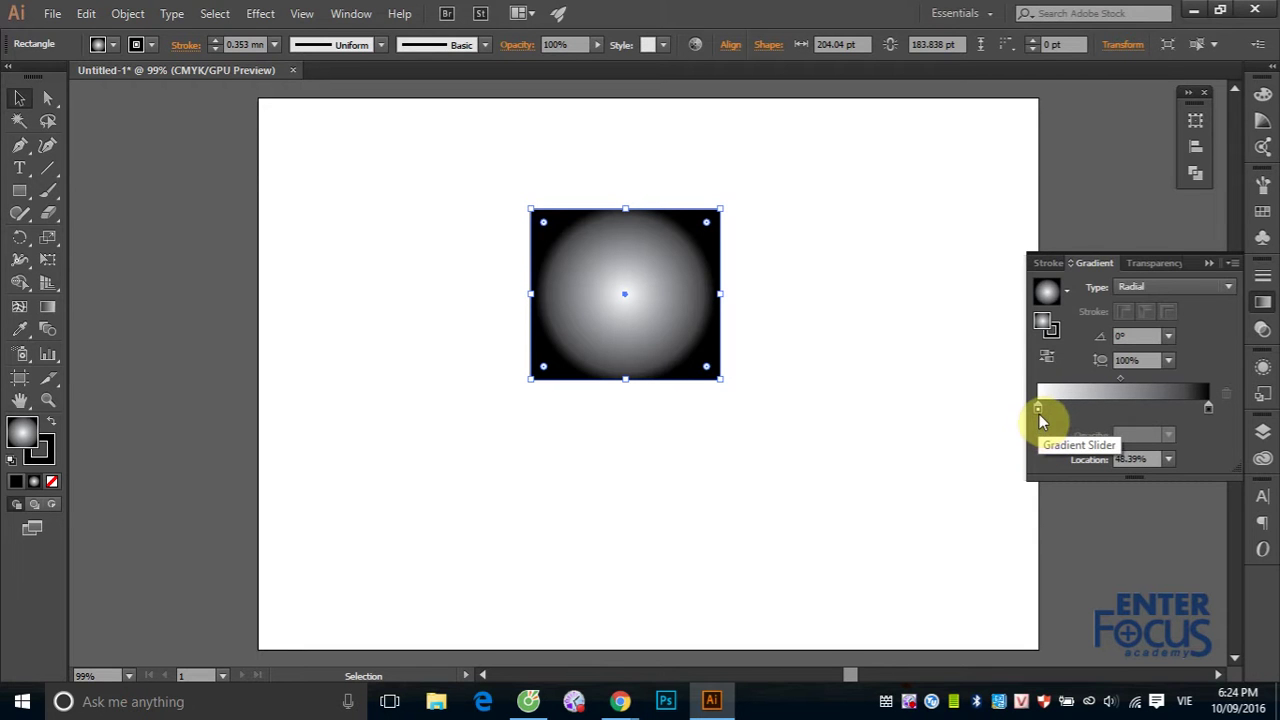
- Select the white left gradient stop and open its colour popup
{"action": "left_click", "coordinate": [1038, 409]}
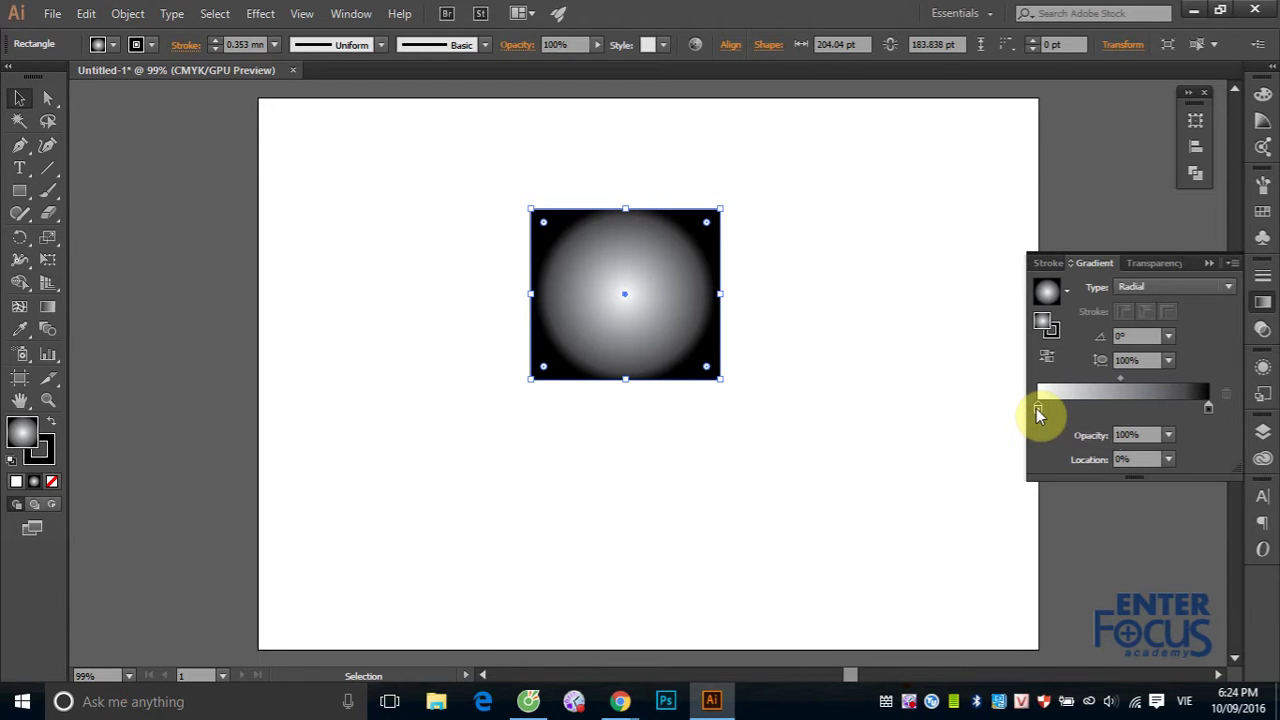
{"action": "double_click", "coordinate": [1038, 409]}
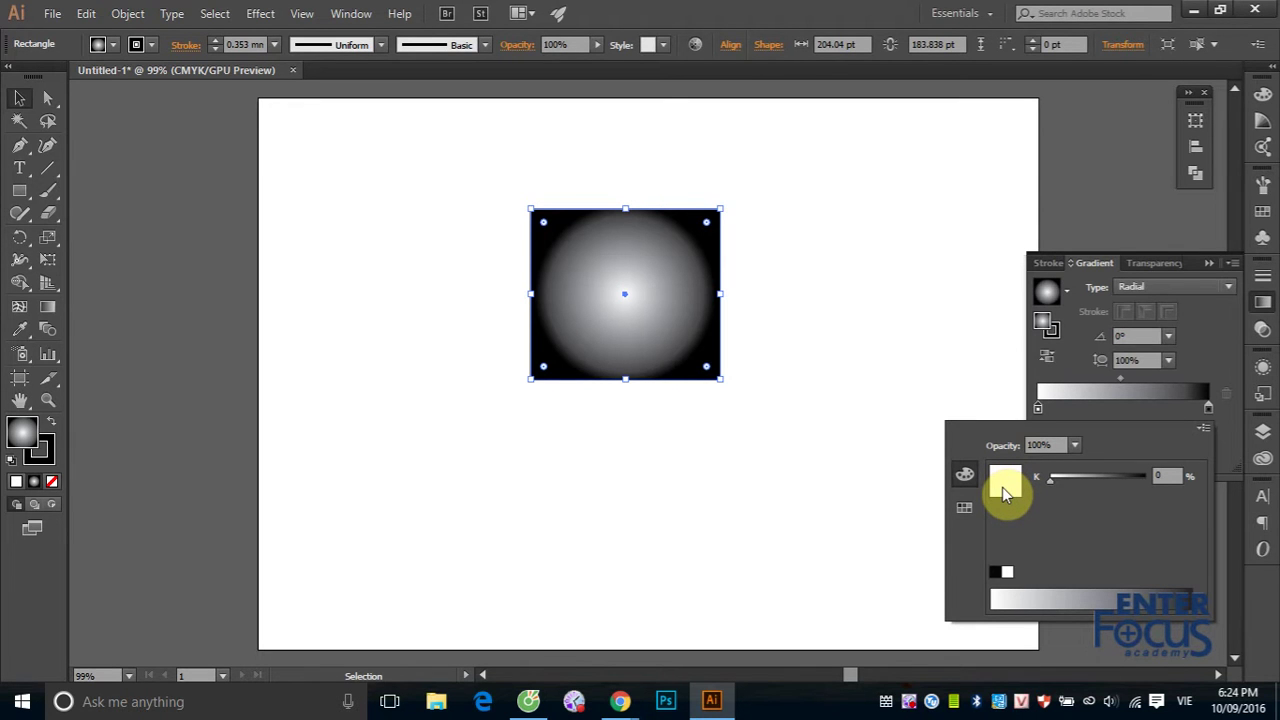
- Set the white stop's K to 0 and switch its colour mode to CMYK
{"action": "left_click", "coordinate": [1164, 476]}
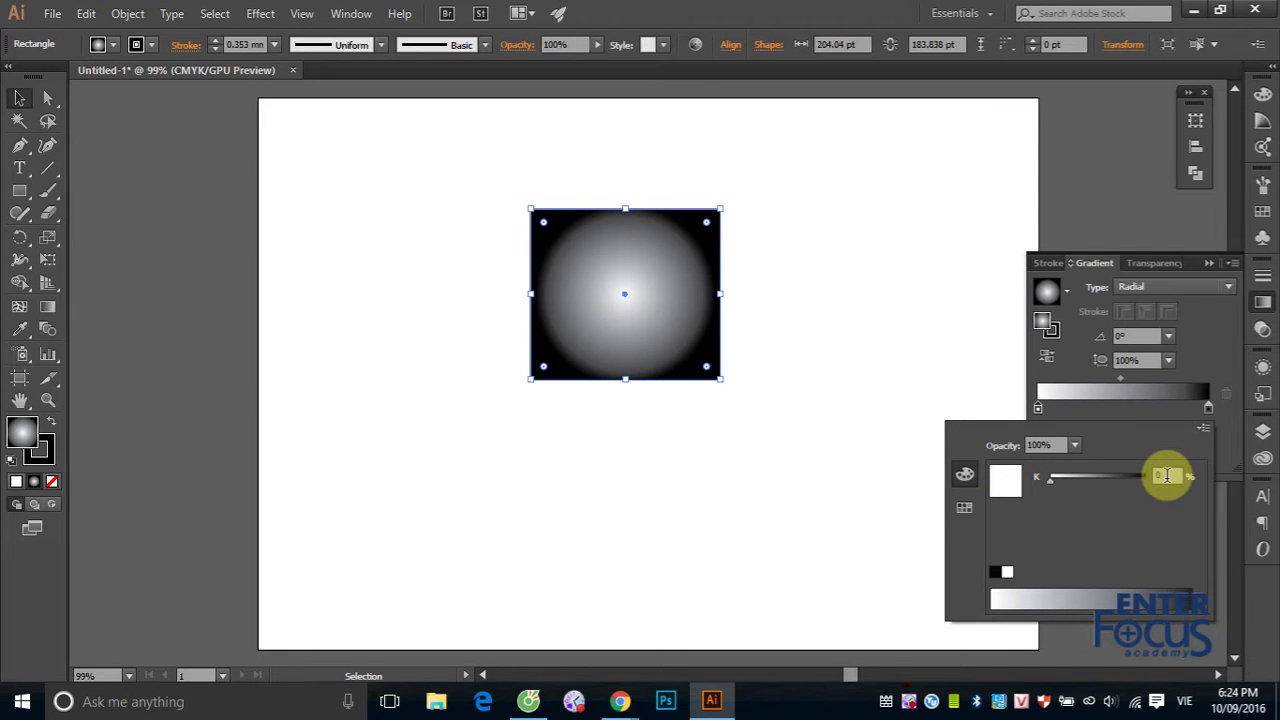
{"action": "type", "text": "0"}
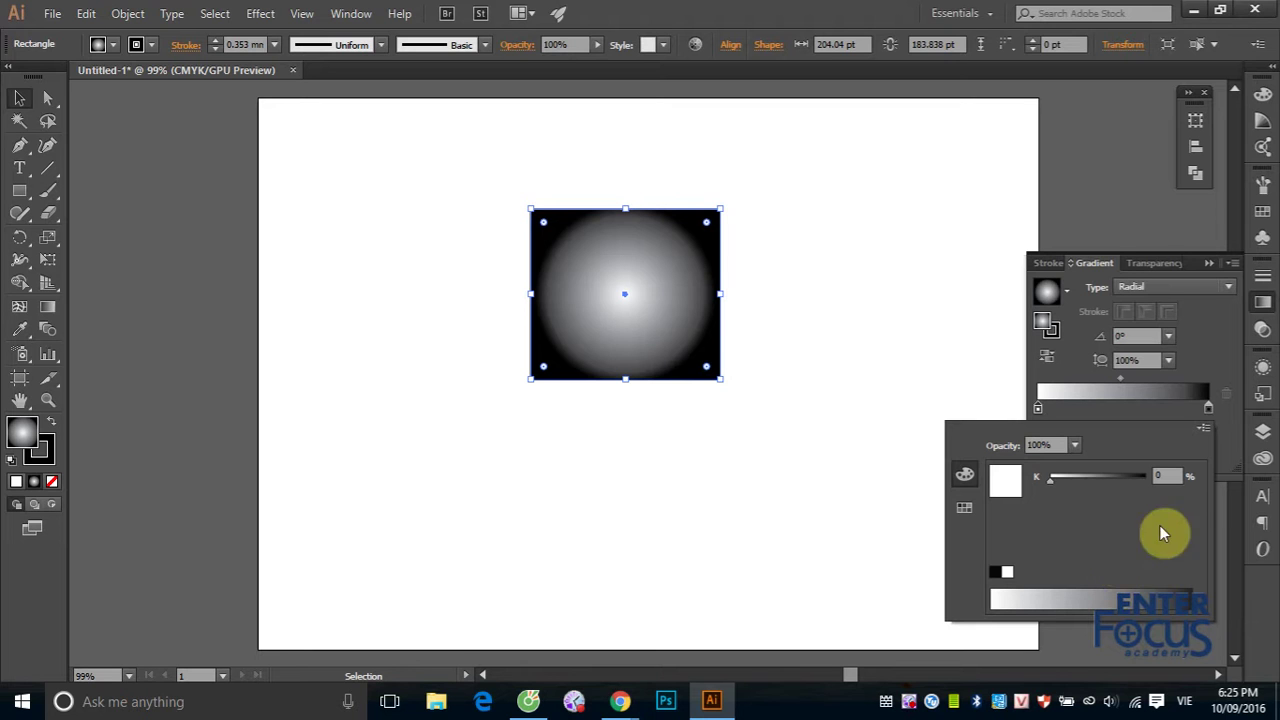
{"action": "left_click", "coordinate": [1203, 432]}
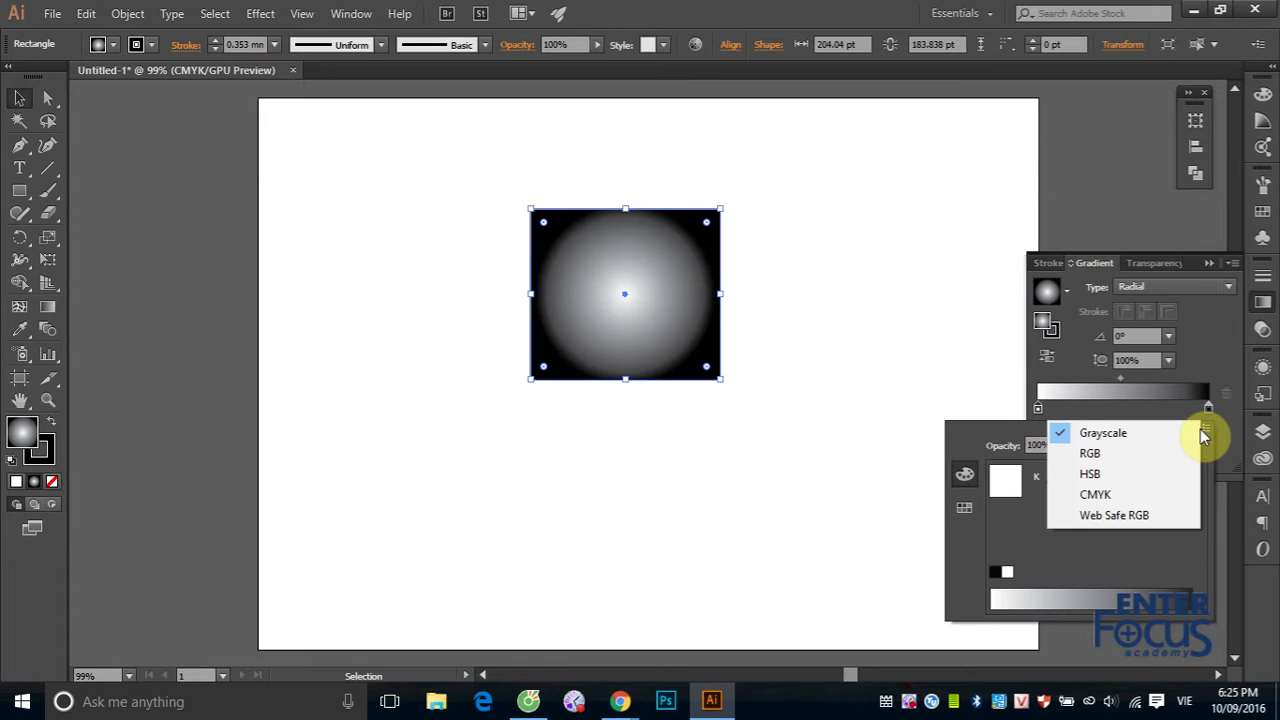
{"action": "left_click", "coordinate": [1136, 497]}
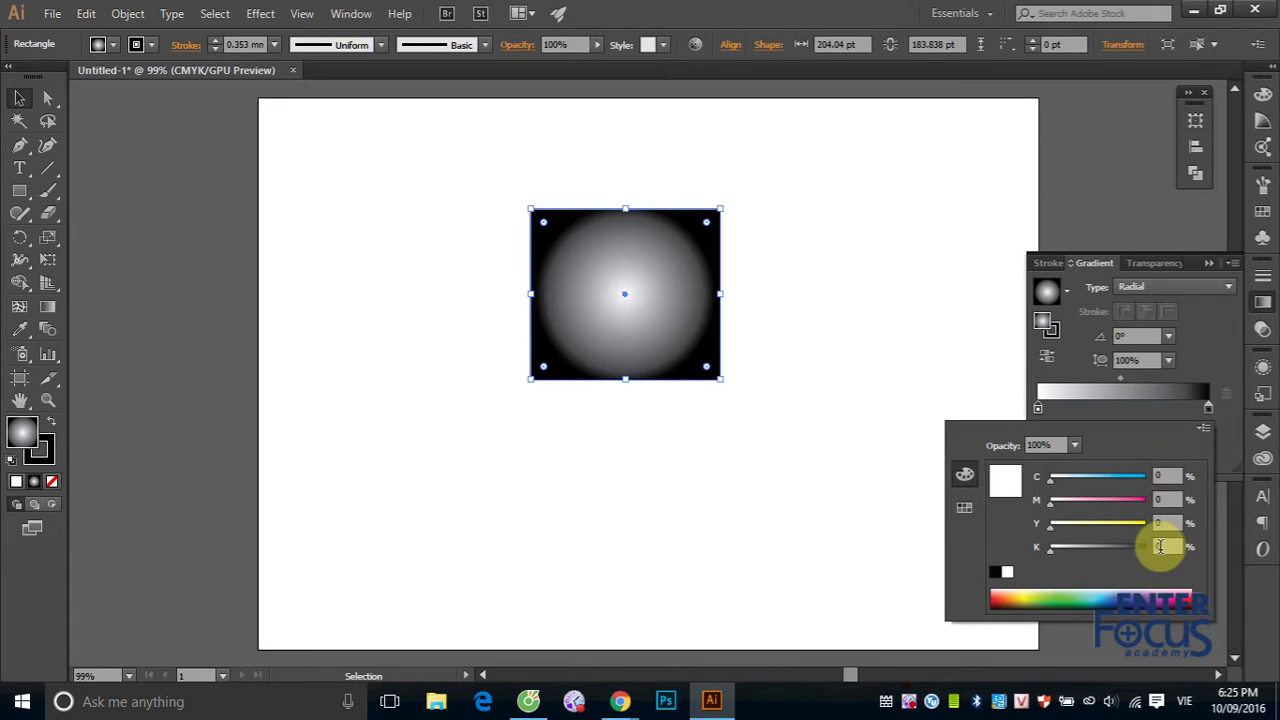
{"action": "left_click", "coordinate": [1160, 547]}
- Recolour the radial gradient stops from swatches: red at the centre, CMYK Yellow at the outer edge
{"action": "left_click", "coordinate": [964, 510]}
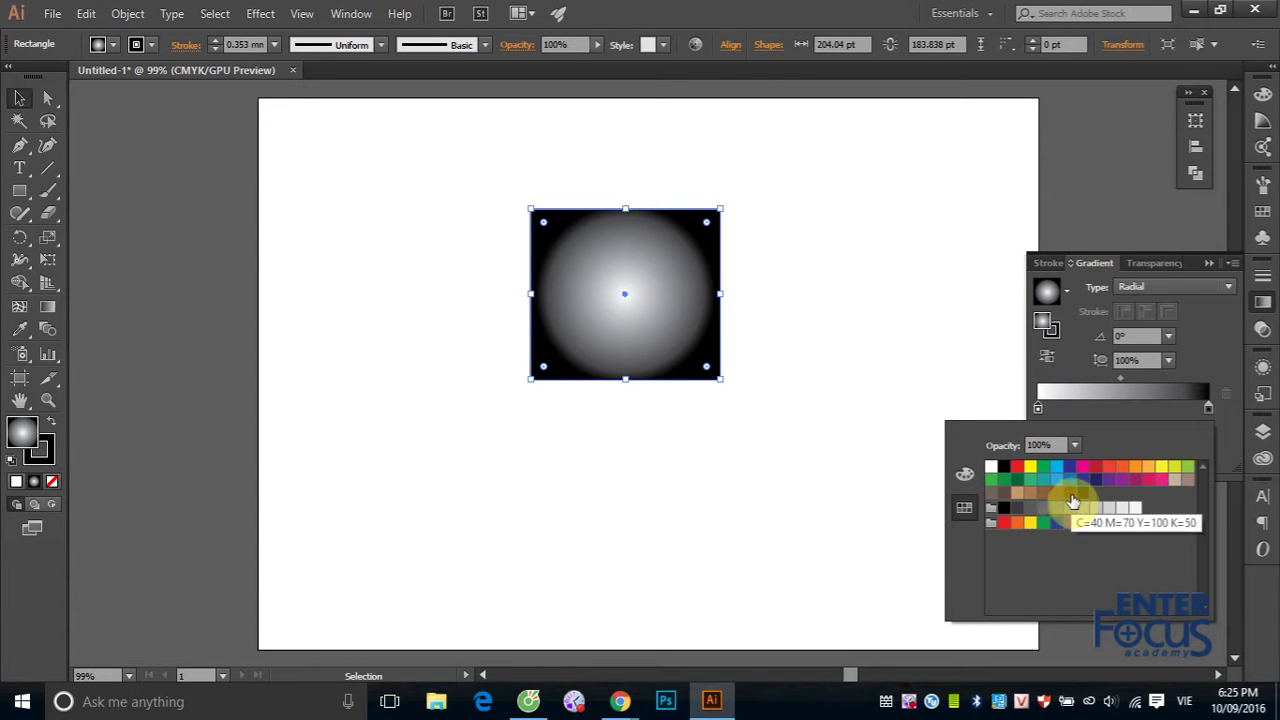
{"action": "left_click", "coordinate": [1019, 469]}
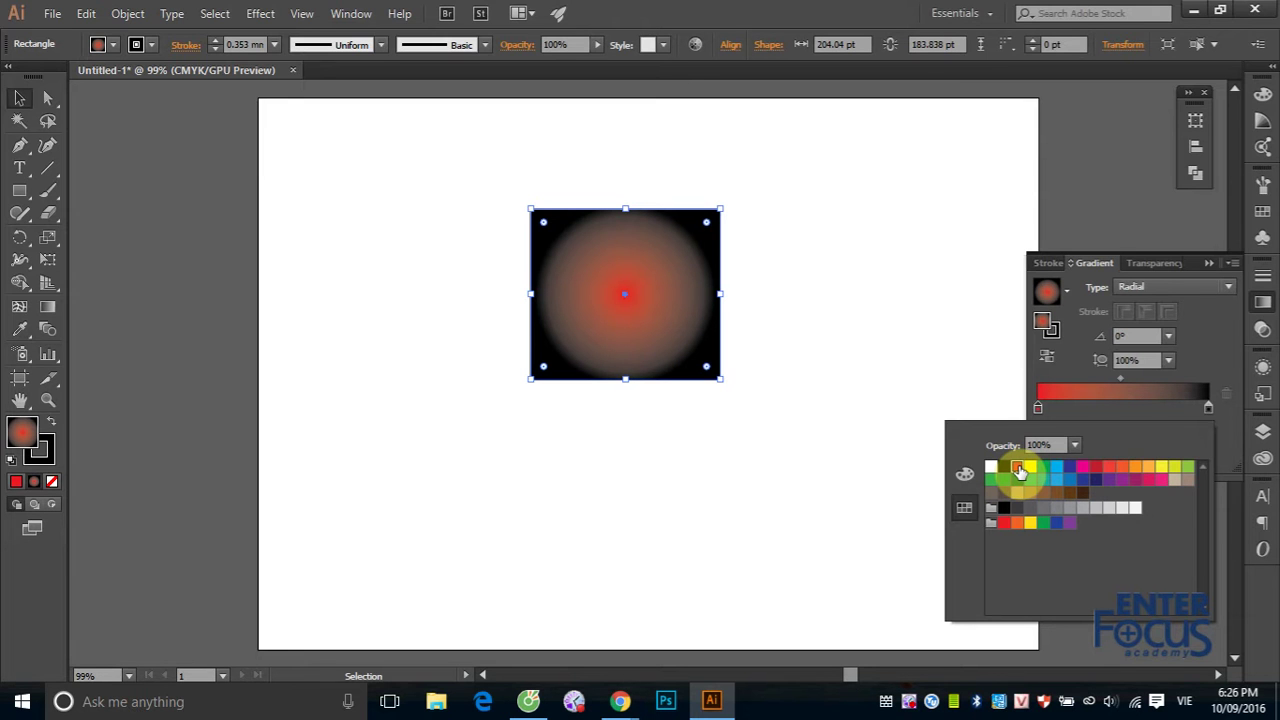
{"action": "left_click", "coordinate": [1209, 409]}
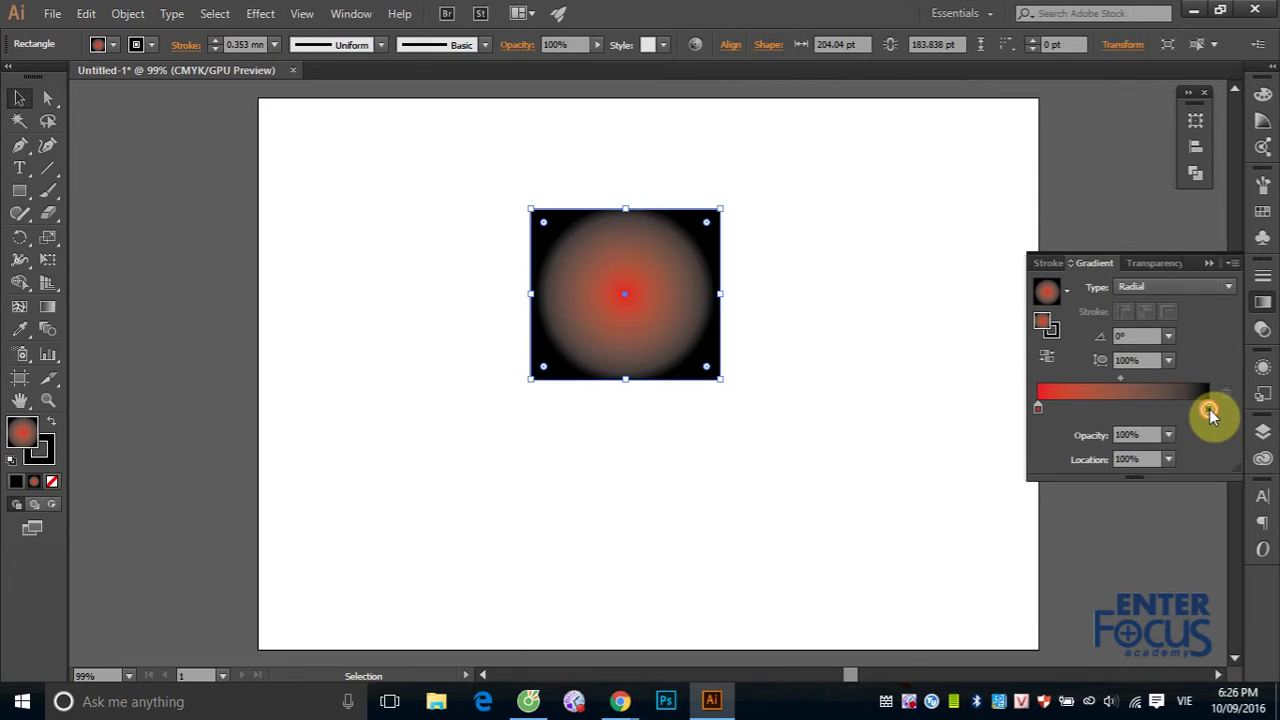
{"action": "double_click", "coordinate": [1209, 409]}
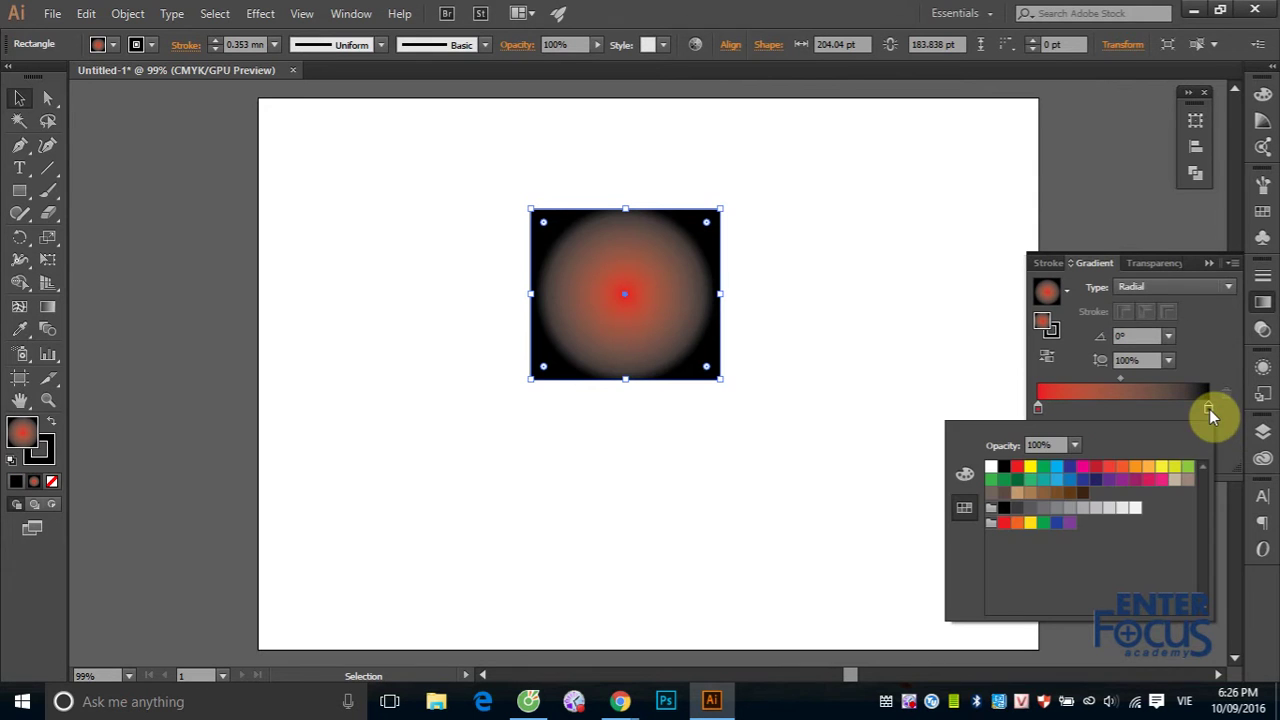
{"action": "left_click", "coordinate": [1031, 468]}
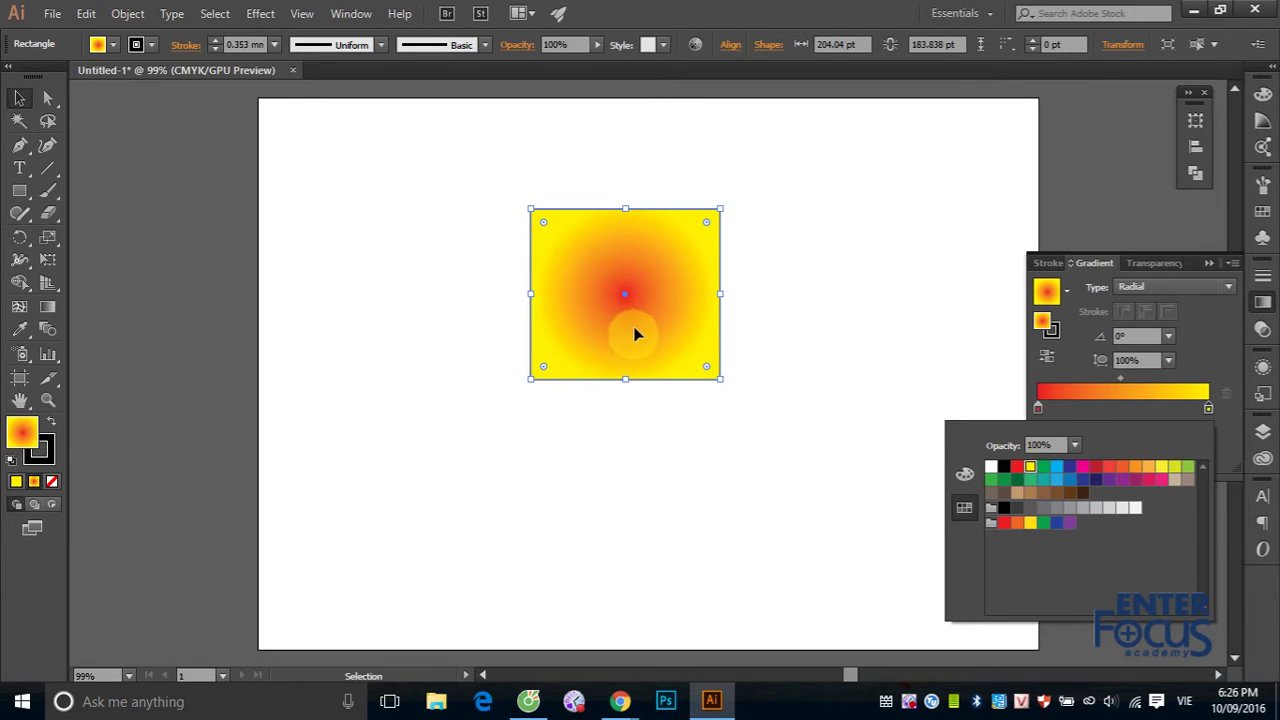
- Drag CMYK Blue onto the gradient's outer stop and cyan onto its centre stop
{"action": "left_click", "coordinate": [1110, 415]}
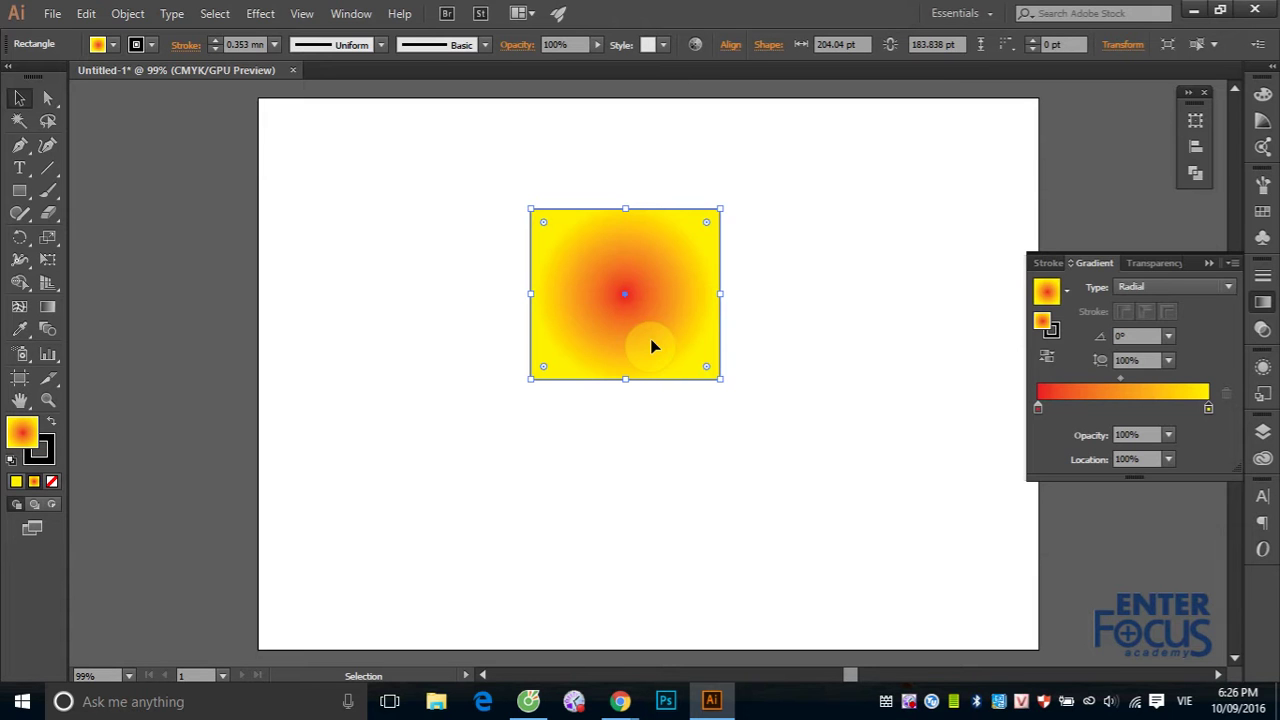
{"action": "left_click", "coordinate": [1271, 70]}
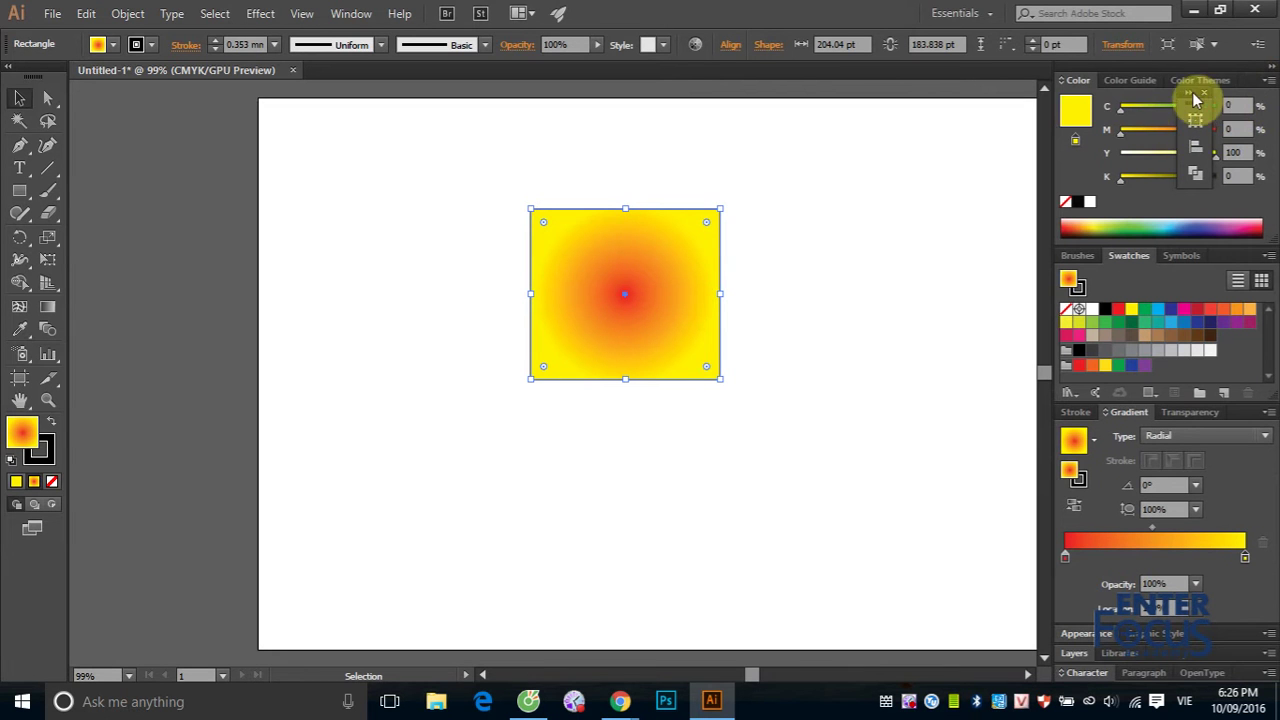
{"action": "left_click_drag", "start_coordinate": [1230, 105], "coordinate": [1004, 105]}
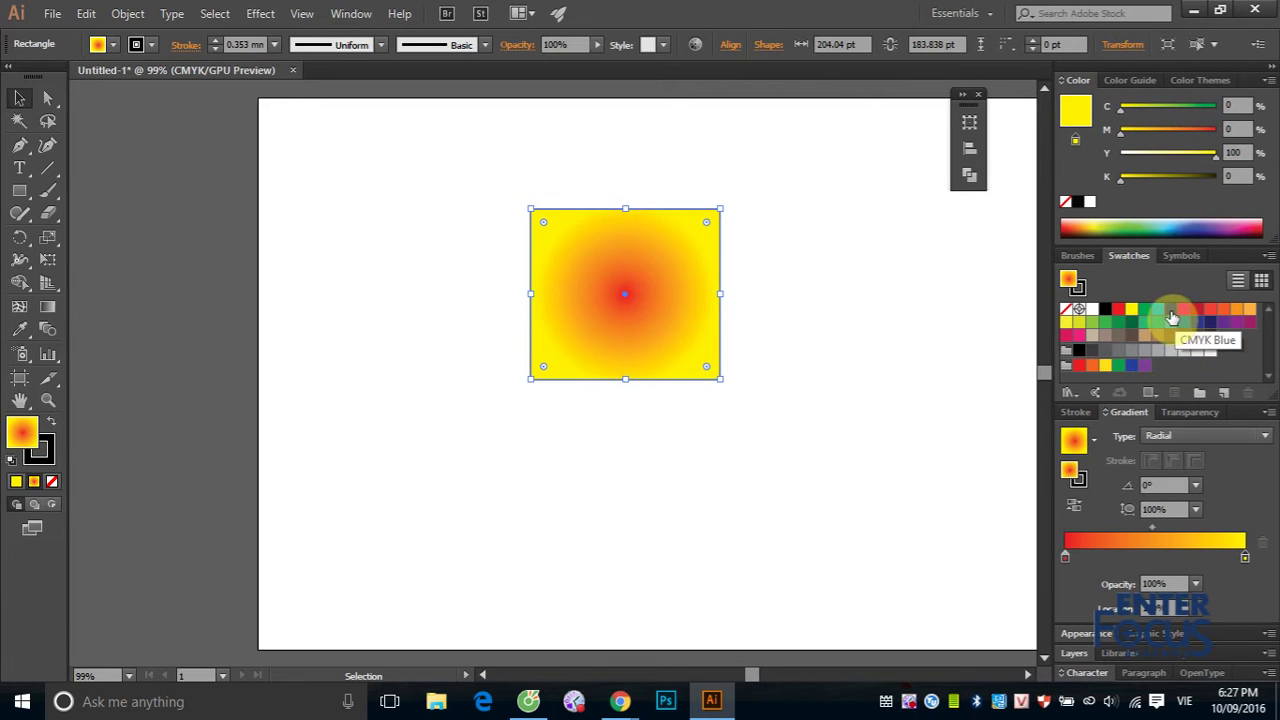
{"action": "left_click_drag", "start_coordinate": [1173, 316], "coordinate": [1245, 565]}
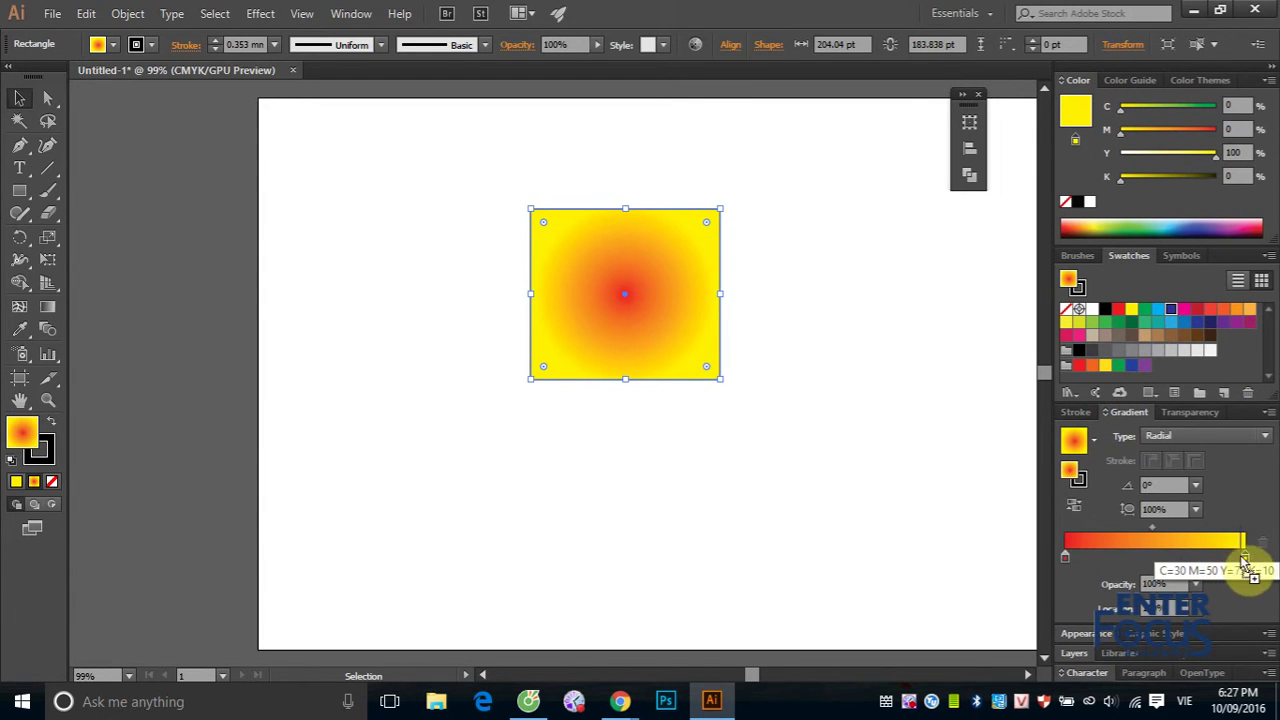
{"action": "left_click_drag", "start_coordinate": [1245, 565], "coordinate": [1246, 565]}
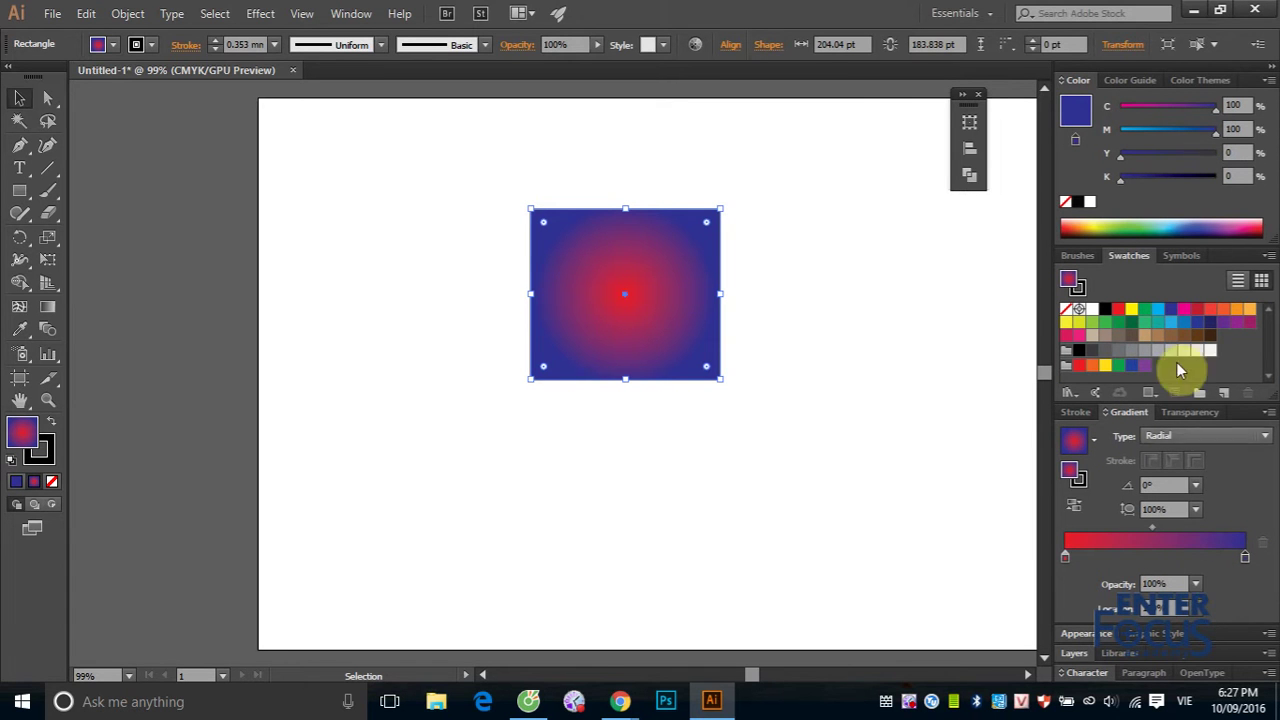
{"action": "left_click_drag", "start_coordinate": [1157, 310], "coordinate": [1065, 559]}
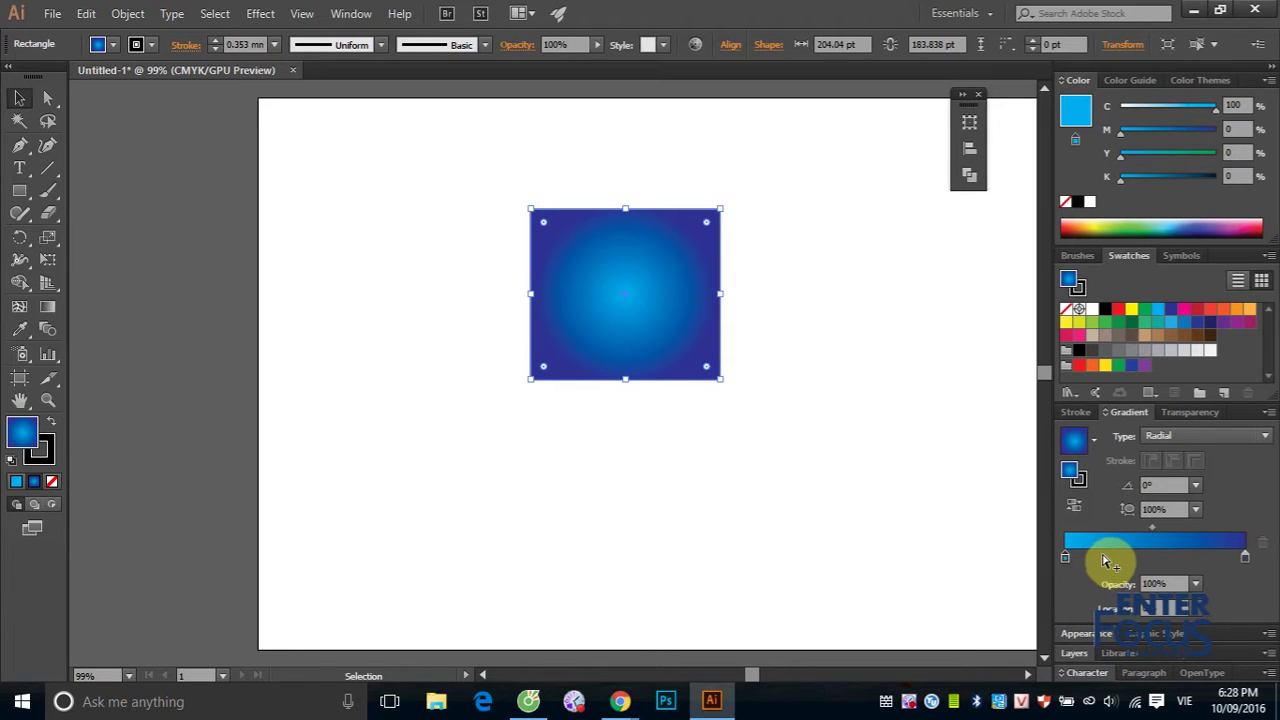
- Add a CMYK Magenta stop mid-gradient between cyan and dark blue, discarding the extra red stop
{"action": "left_click", "coordinate": [1103, 560]}
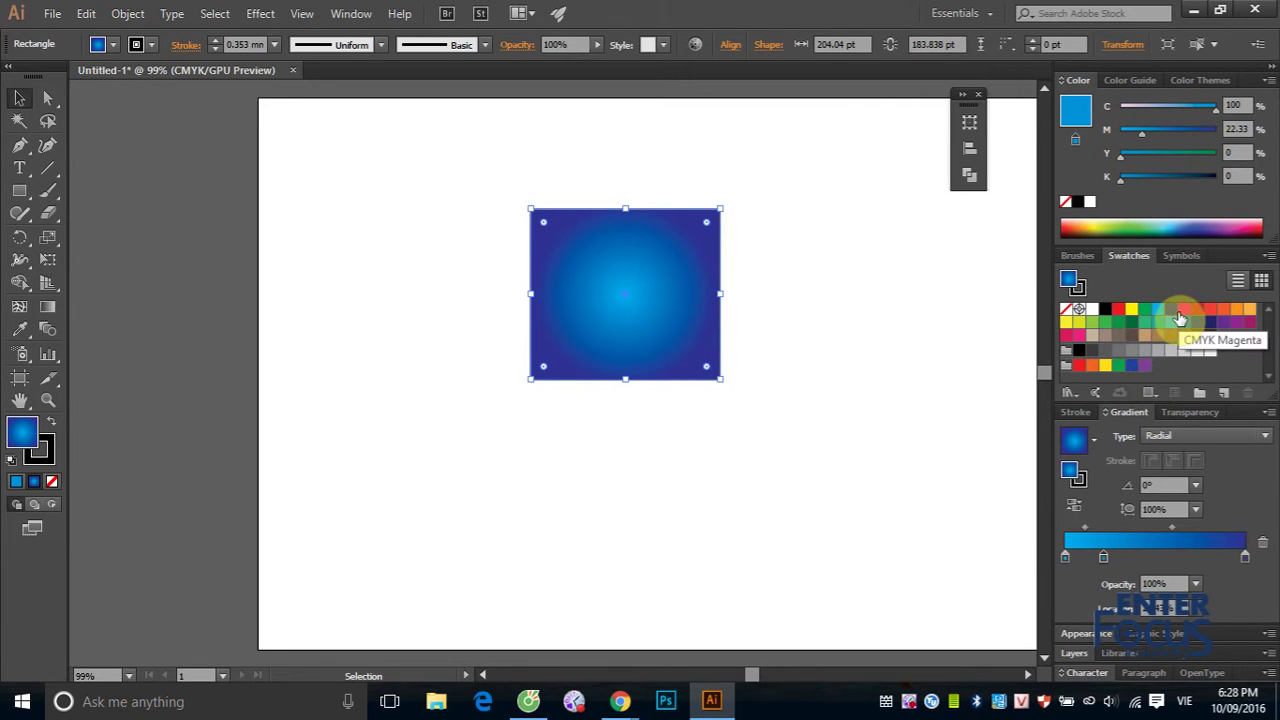
{"action": "left_click_drag", "start_coordinate": [1183, 310], "coordinate": [1150, 557]}
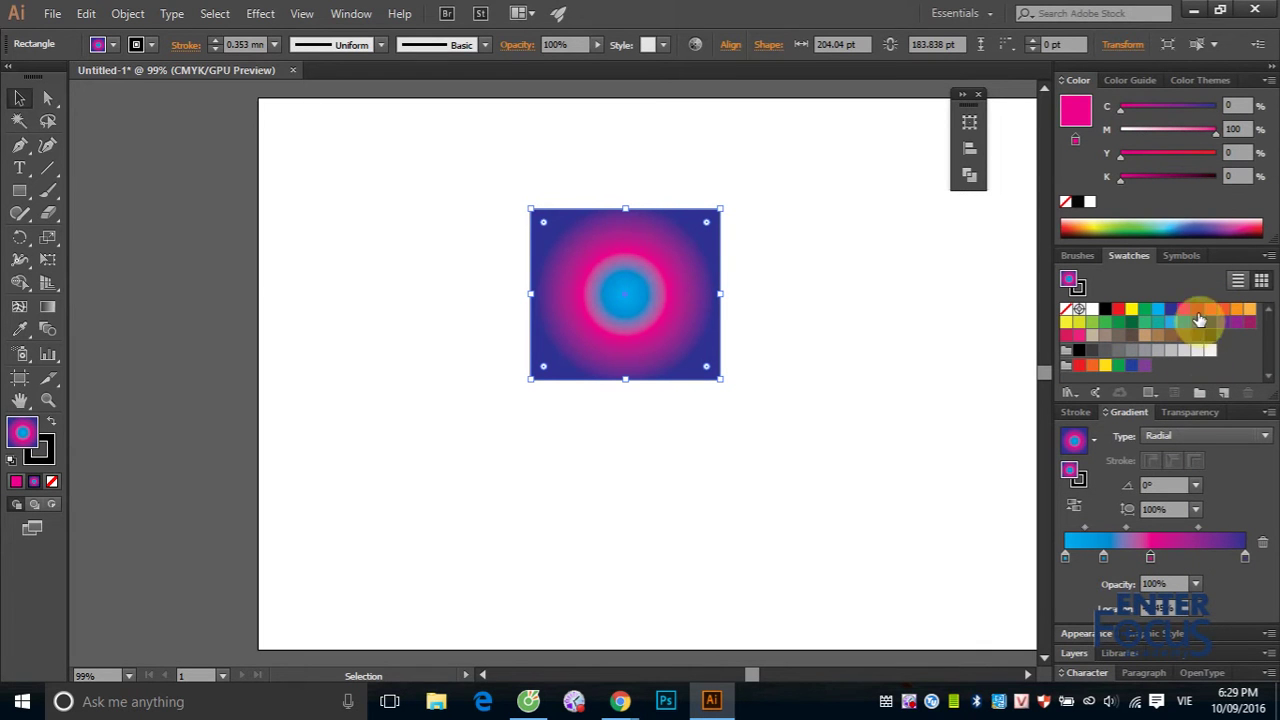
{"action": "left_click_drag", "start_coordinate": [1199, 318], "coordinate": [1184, 558]}
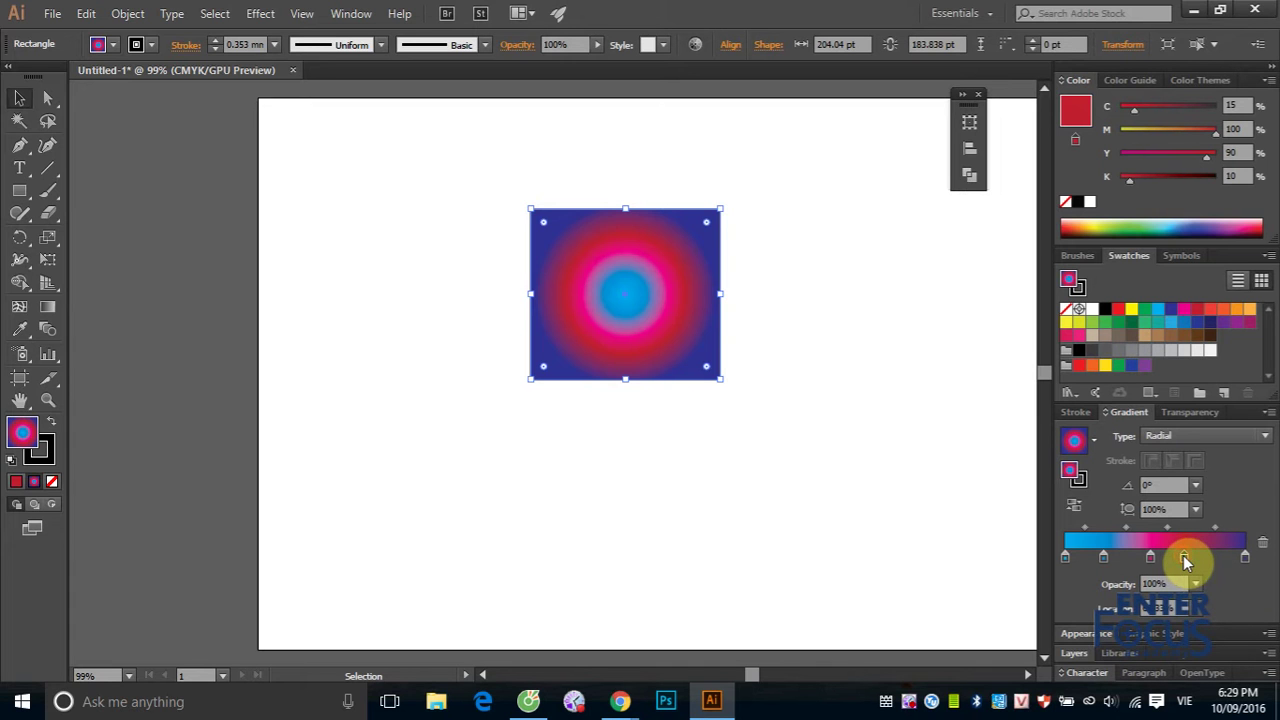
{"action": "left_click_drag", "start_coordinate": [1184, 556], "coordinate": [1215, 609]}
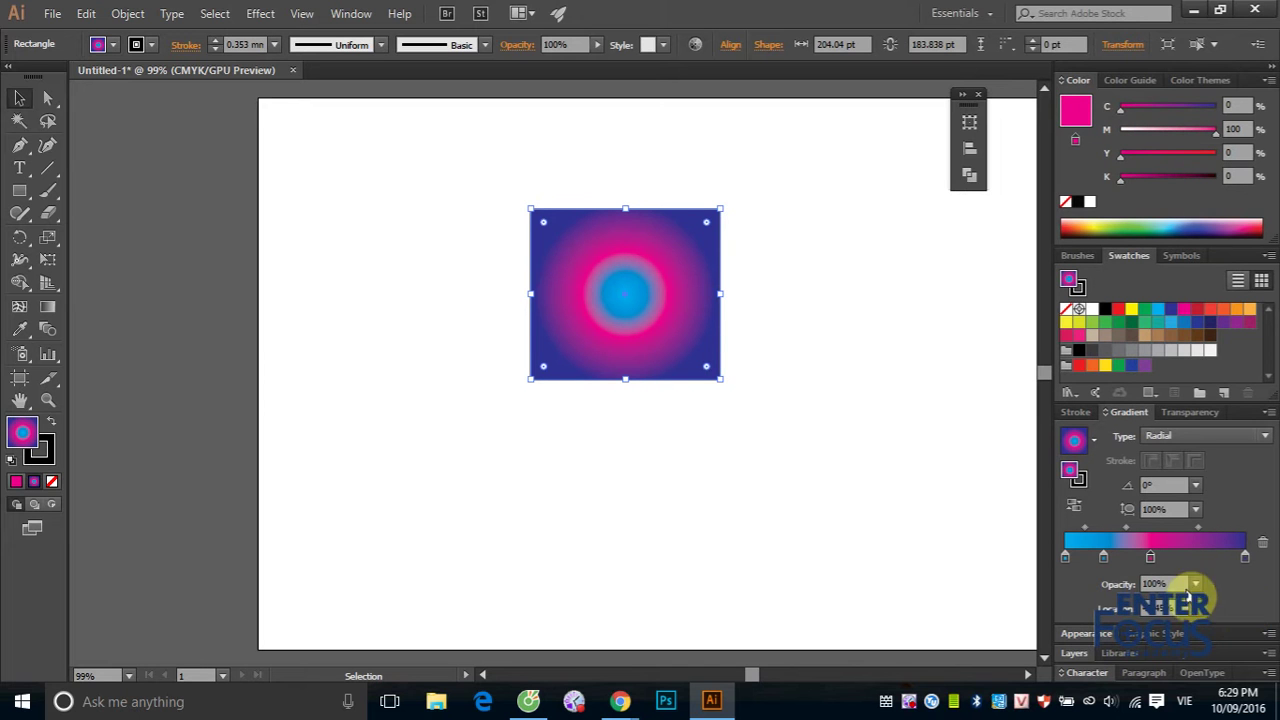
- Drag the magenta stop off the Gradient slider to delete it
{"action": "left_click_drag", "start_coordinate": [1150, 556], "coordinate": [1157, 598]}
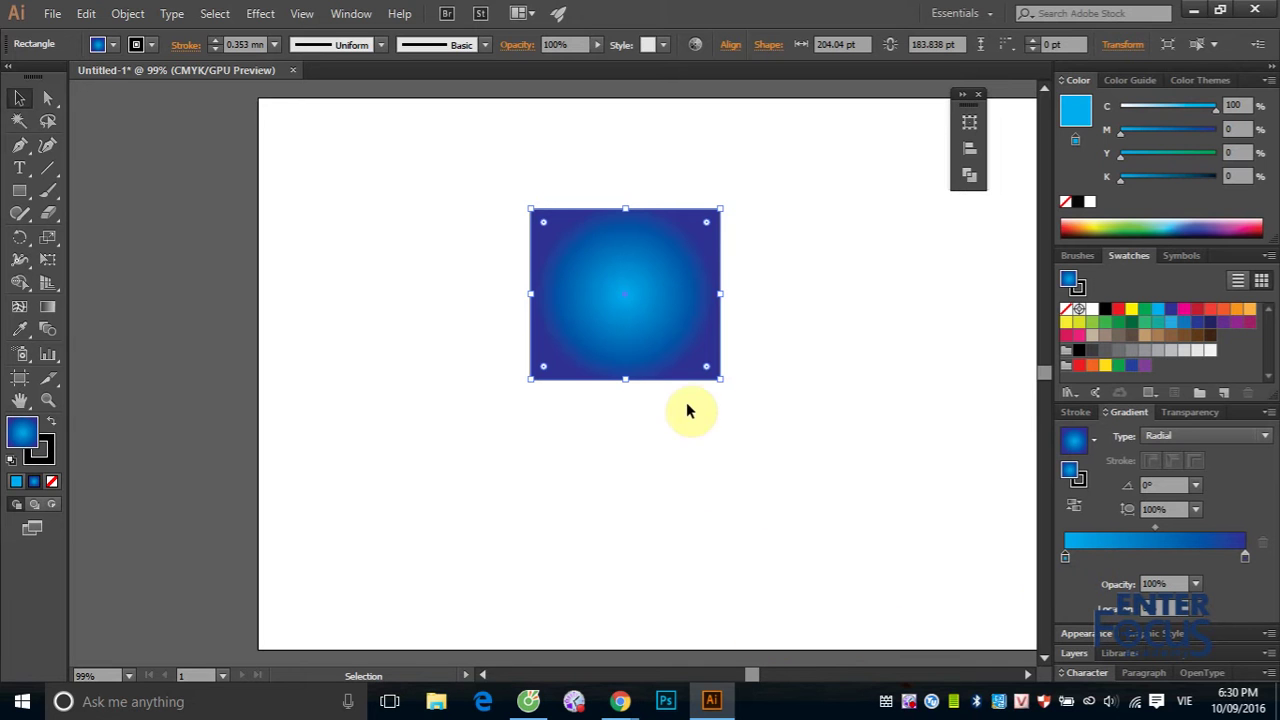
- Zoom into the rectangle's top-left corner and give it a 3 mm black stroke
{"action": "key", "text": "z"}
{"action": "left_click_drag", "start_coordinate": [503, 186], "coordinate": [573, 235]}
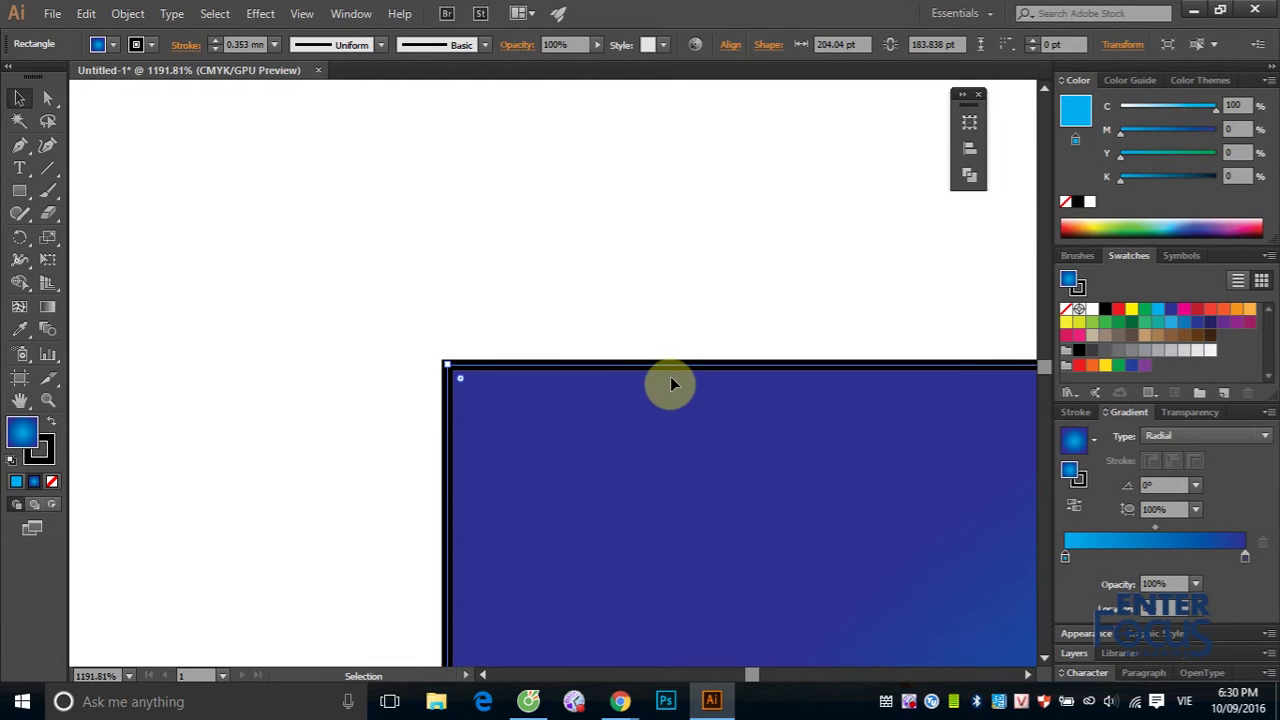
{"action": "left_click", "coordinate": [275, 45]}
{"action": "left_click", "coordinate": [298, 249]}
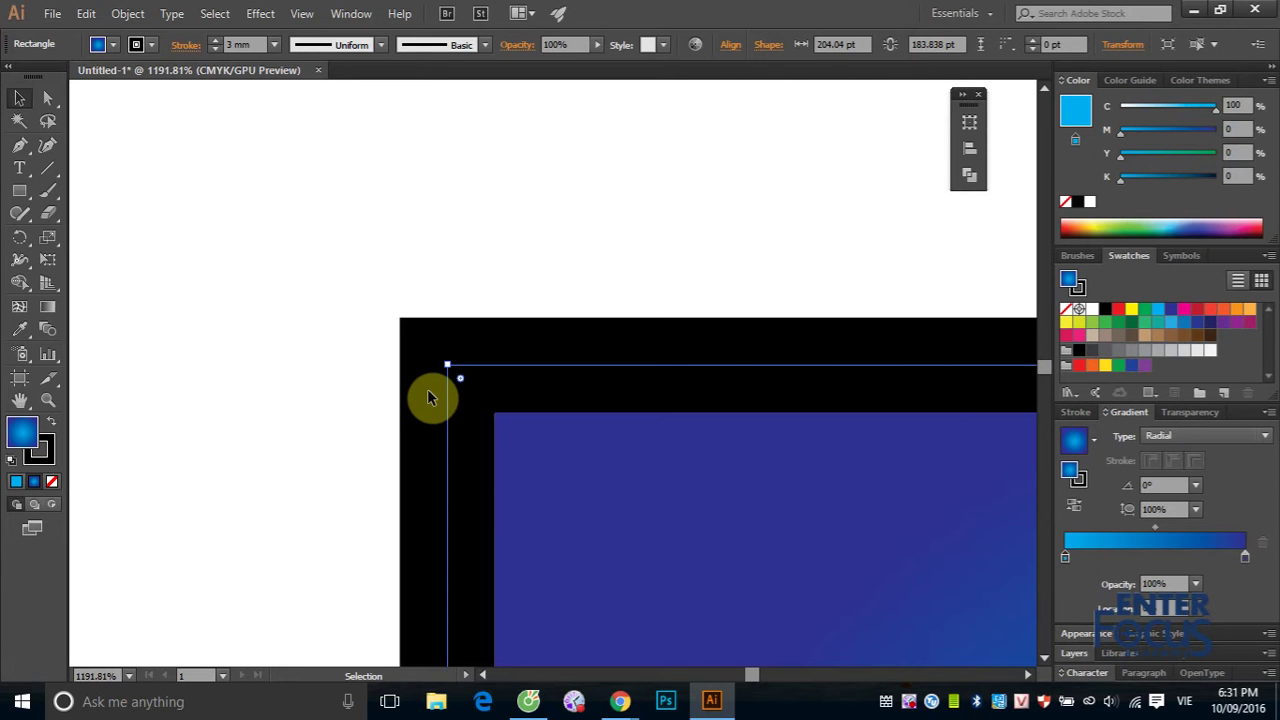
{"action": "left_click", "coordinate": [44, 446]}
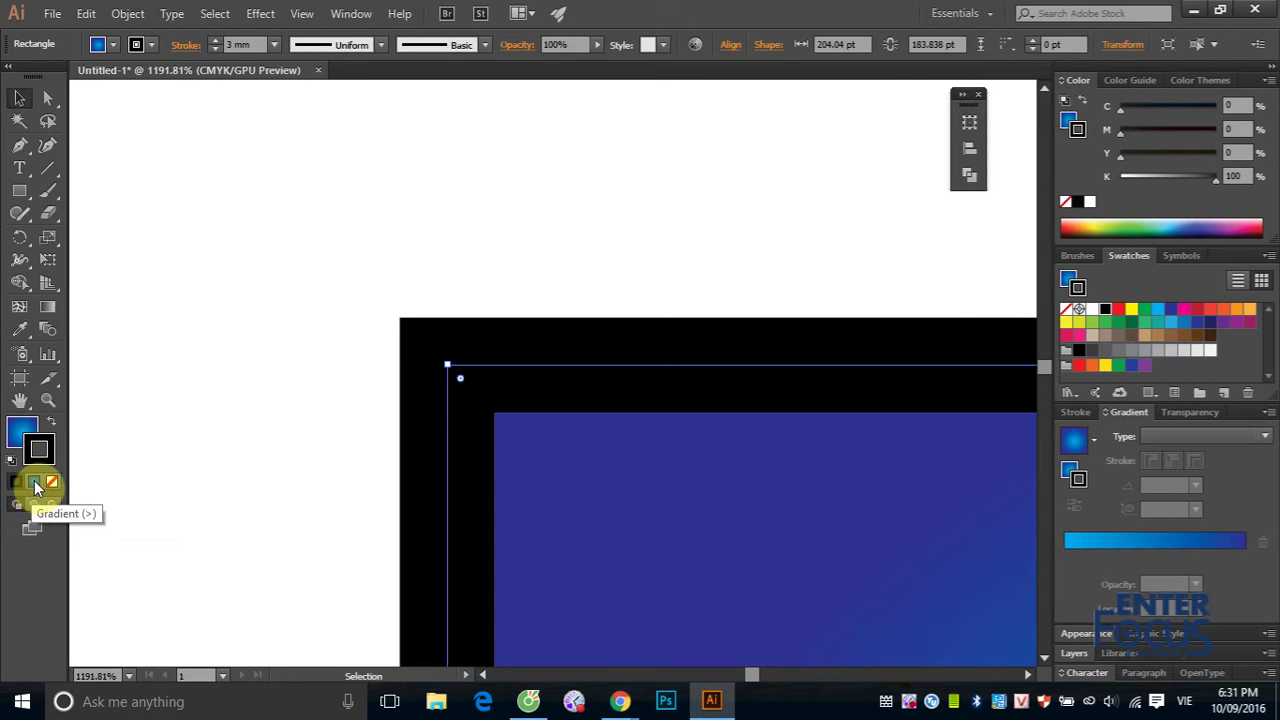
- Apply a linear cyan-to-dark-blue gradient to the rectangle's stroke
{"action": "left_click", "coordinate": [35, 484]}
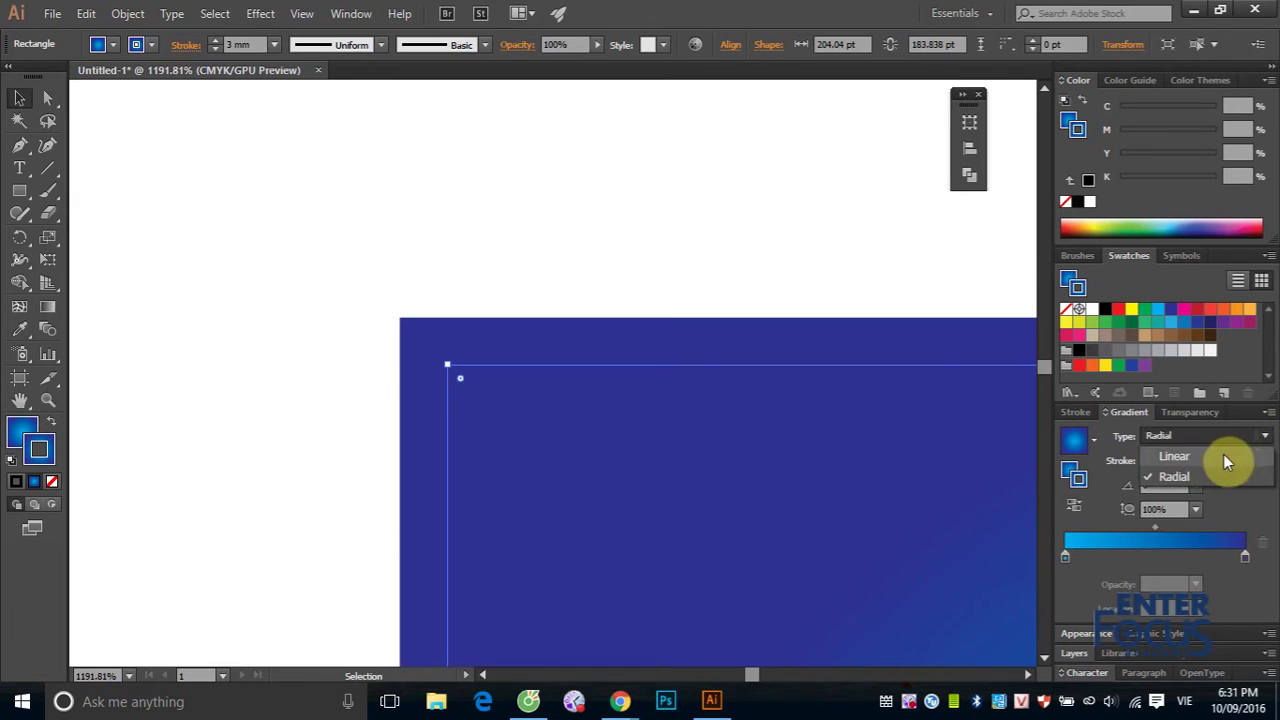
{"action": "left_click", "coordinate": [1222, 457]}
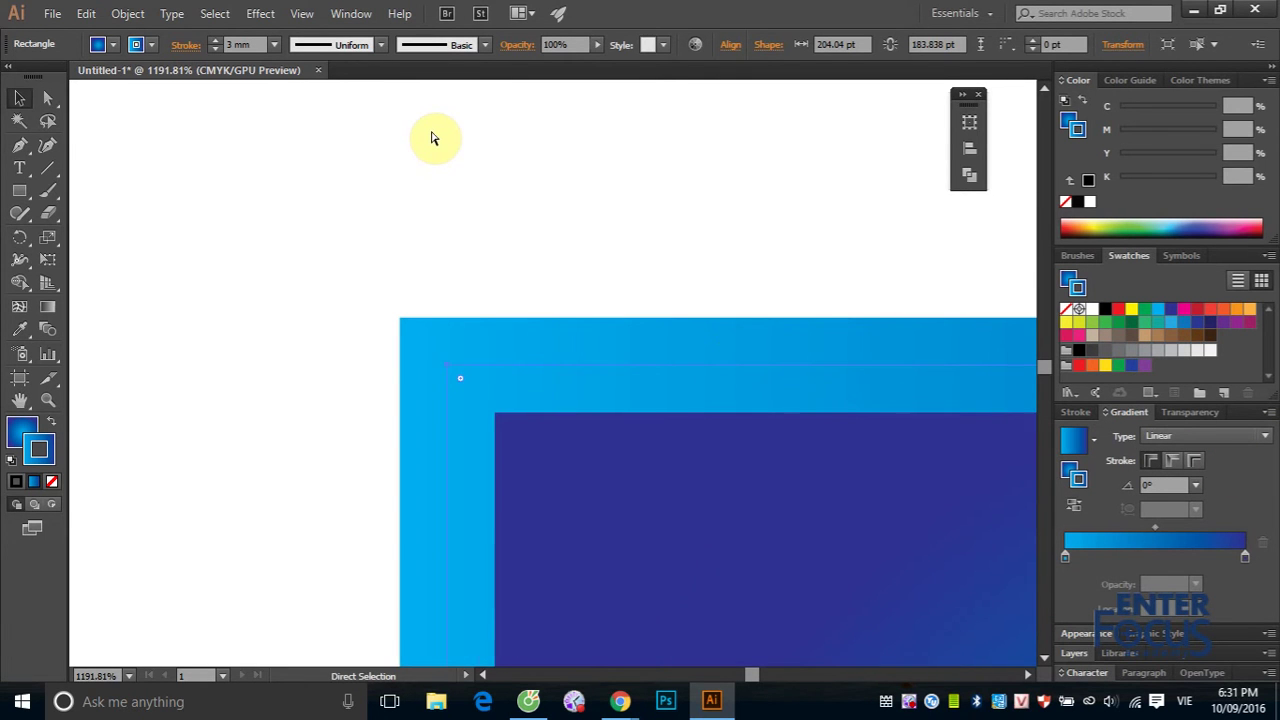
{"action": "key", "text": "ctrl+1"}
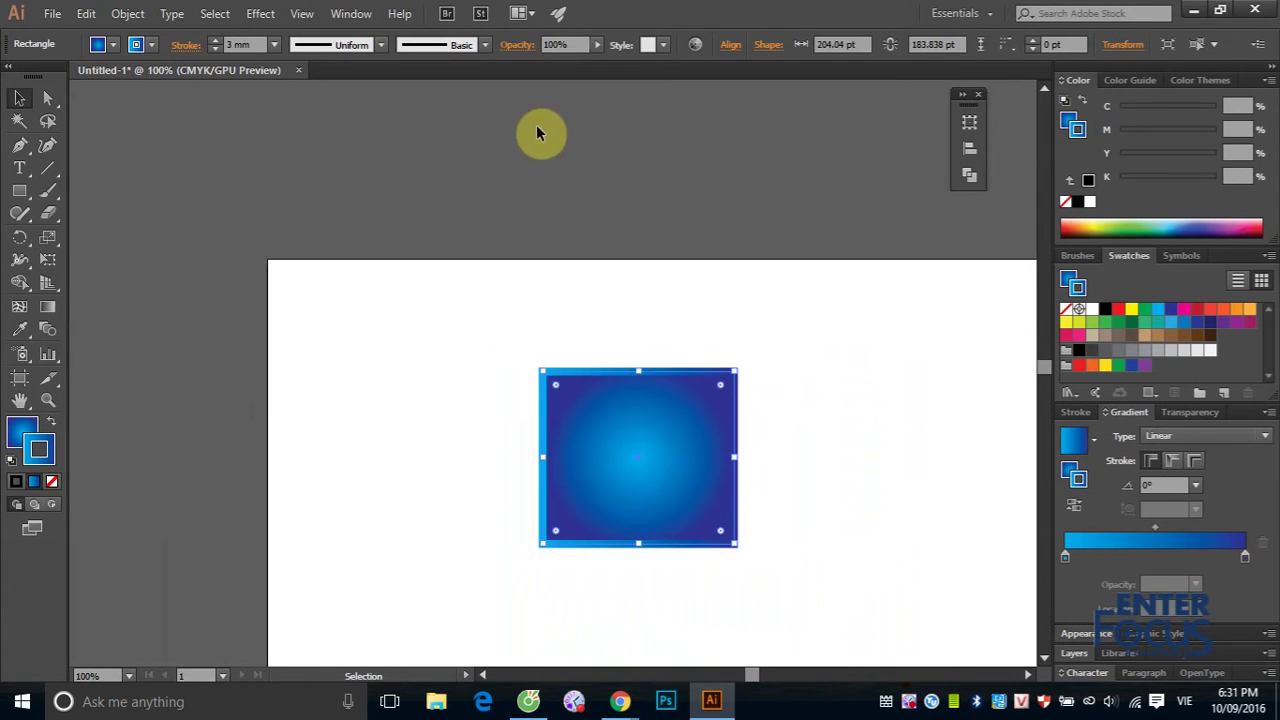
- Deselect, zoom in to about 345%, and reselect the gradient rectangle
{"action": "left_click", "coordinate": [867, 365]}
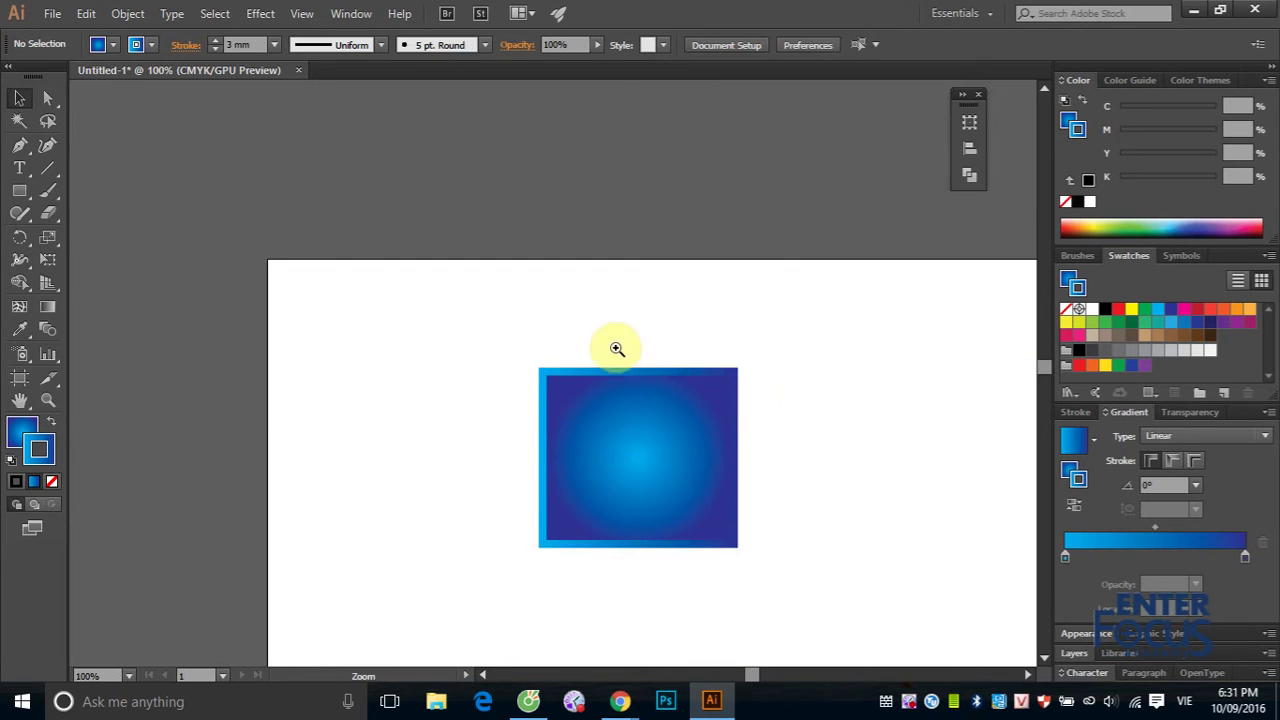
{"action": "left_click", "coordinate": [500, 331]}
{"action": "scroll", "coordinate": [720, 440], "scroll_direction": "up", "scroll_amount": 5}
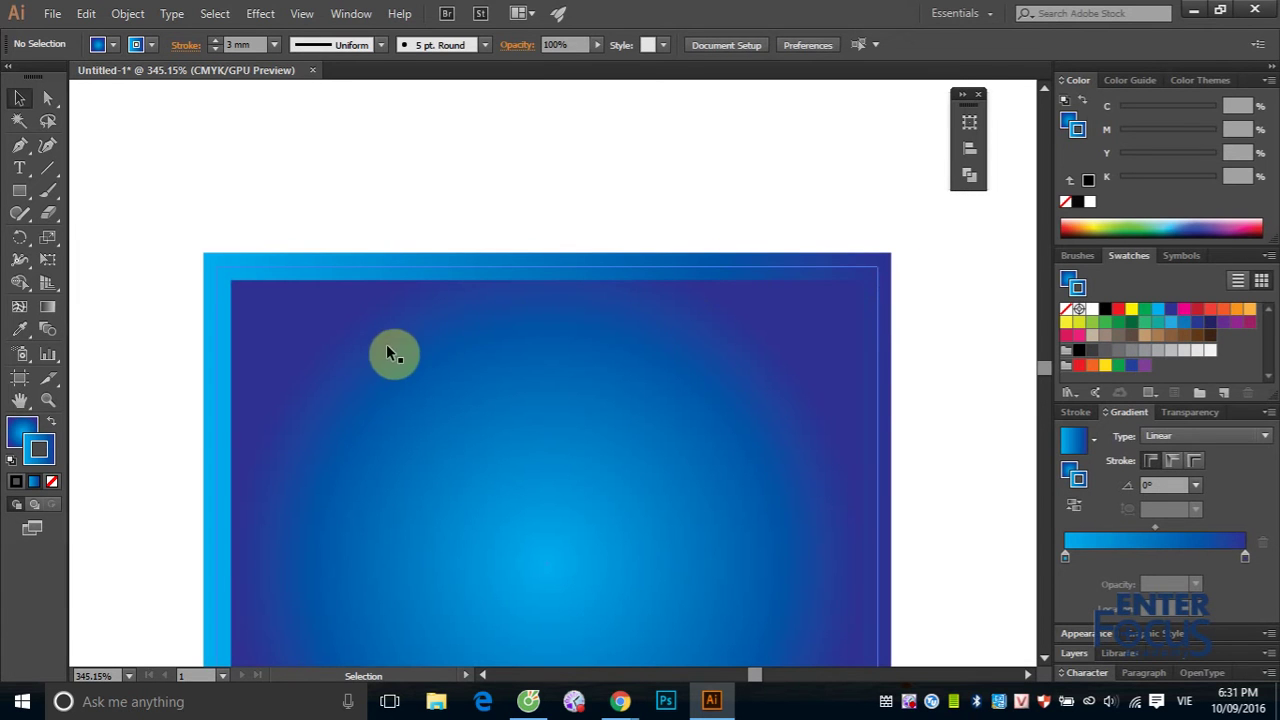
{"action": "left_click", "coordinate": [290, 286]}
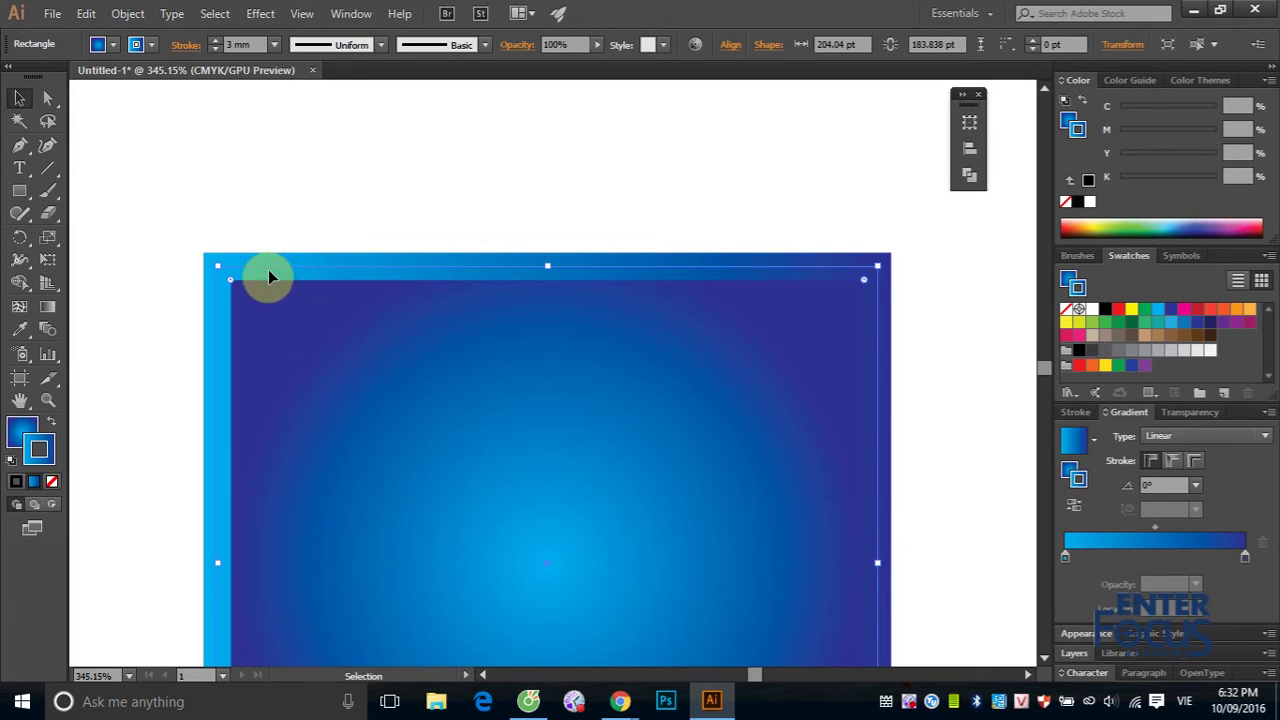
- Reverse the stroke gradient so it shades dark blue on the left to cyan on the right
{"action": "left_click", "coordinate": [1073, 511]}
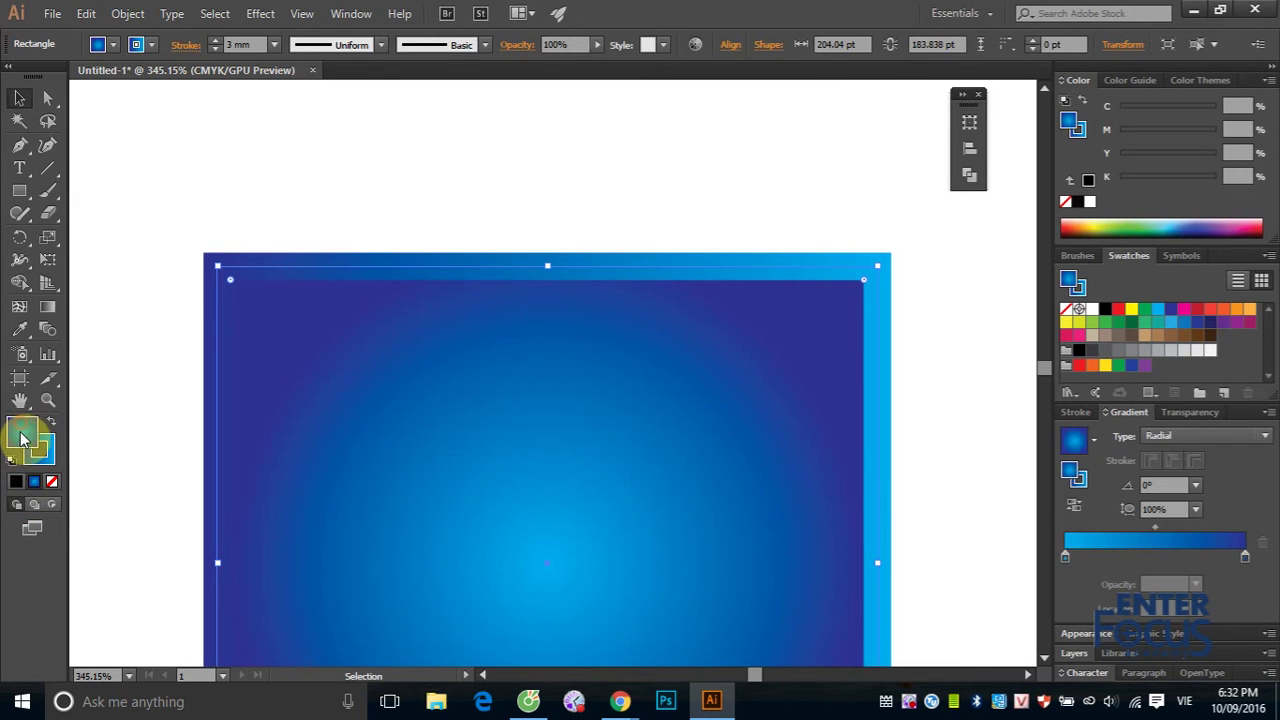
- Give the rectangle a solid yellow fill and increase its stroke weight to 6 mm
{"action": "left_click", "coordinate": [16, 482]}
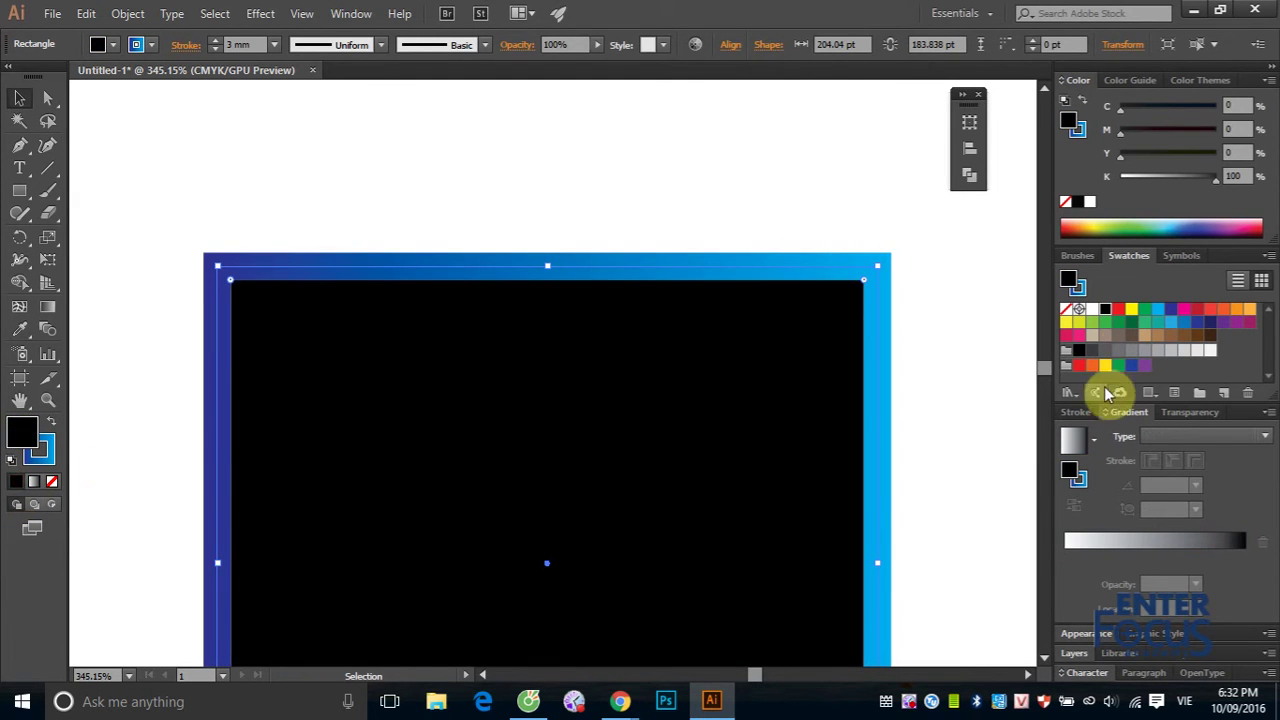
{"action": "left_click", "coordinate": [1131, 311]}
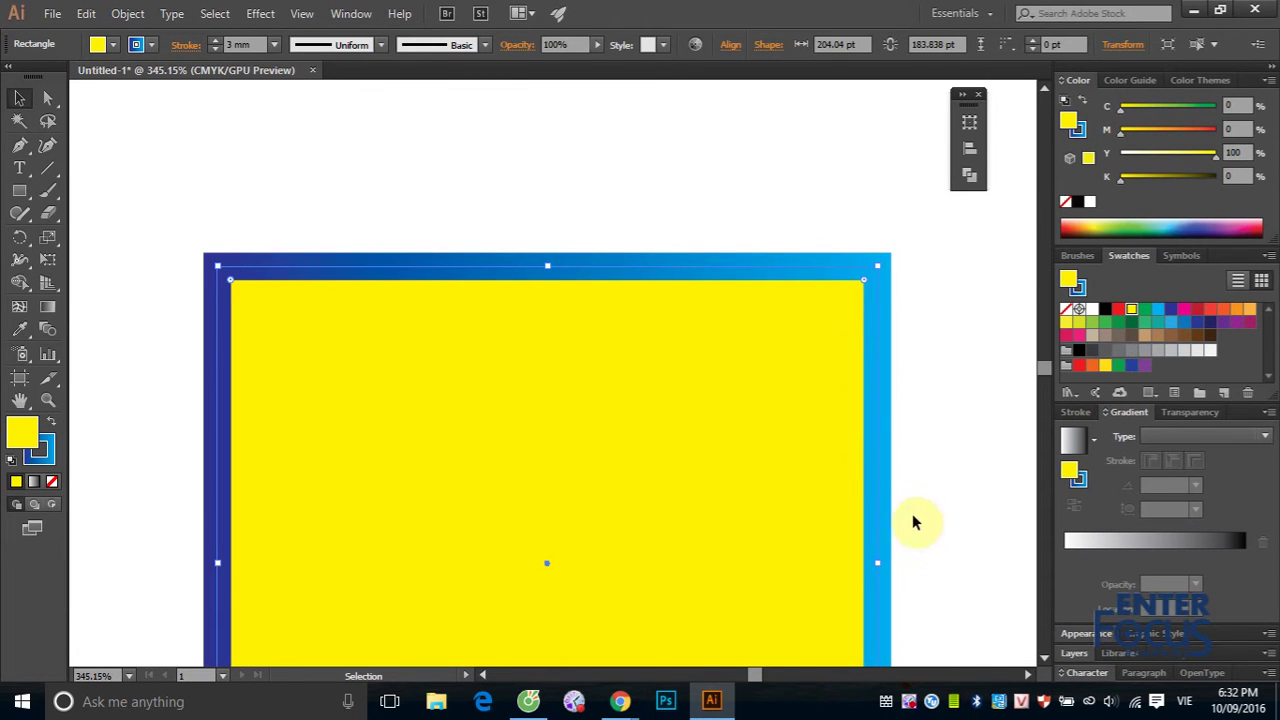
{"action": "left_click", "coordinate": [275, 45]}
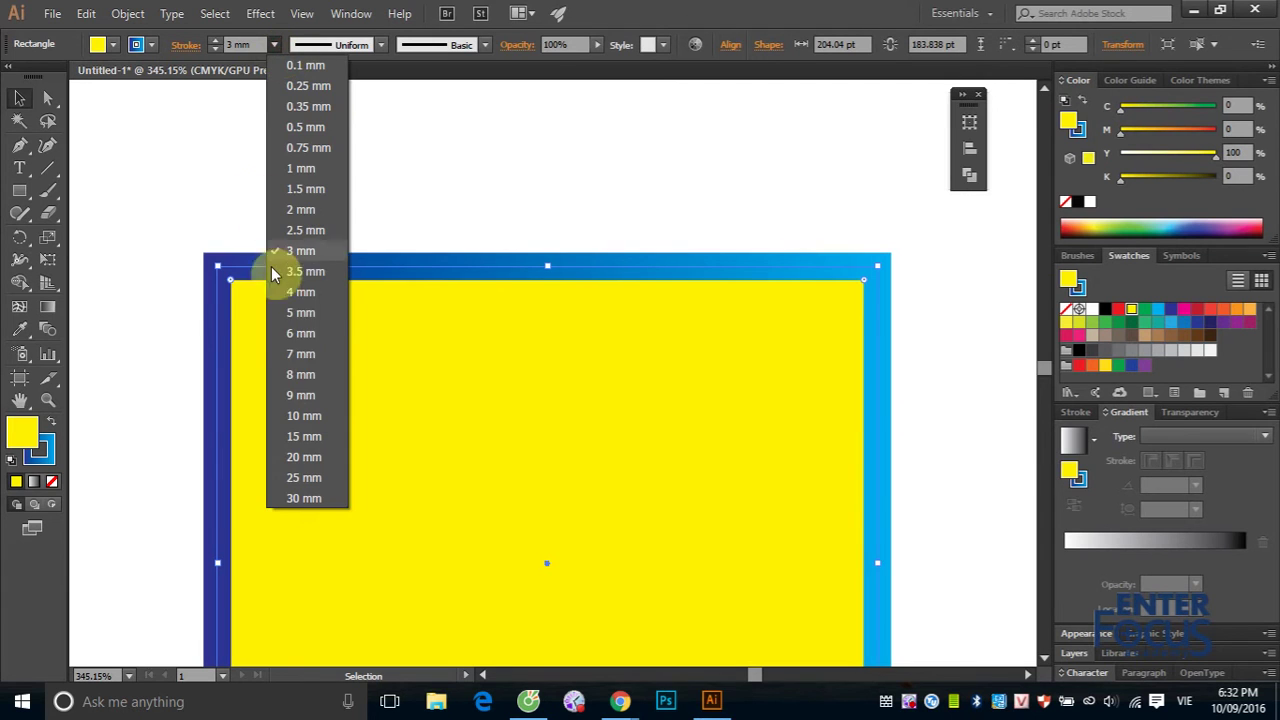
{"action": "left_click", "coordinate": [296, 334]}
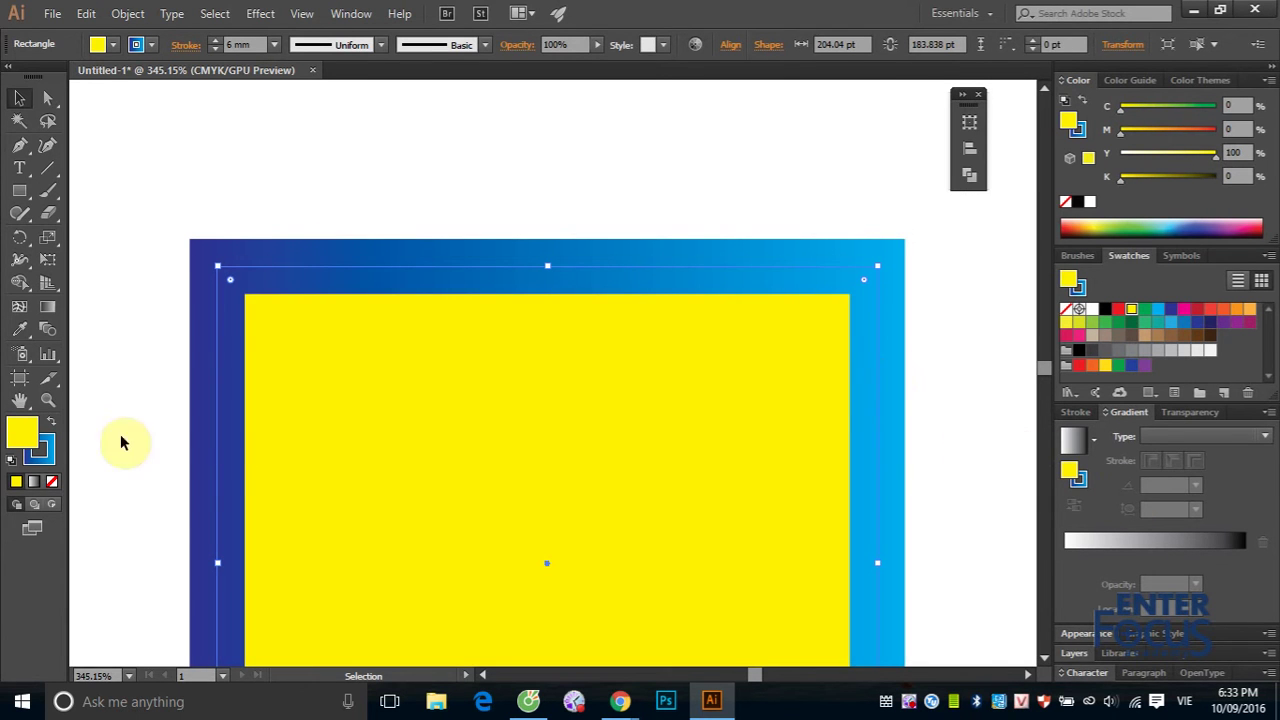
{"action": "left_click", "coordinate": [40, 450]}
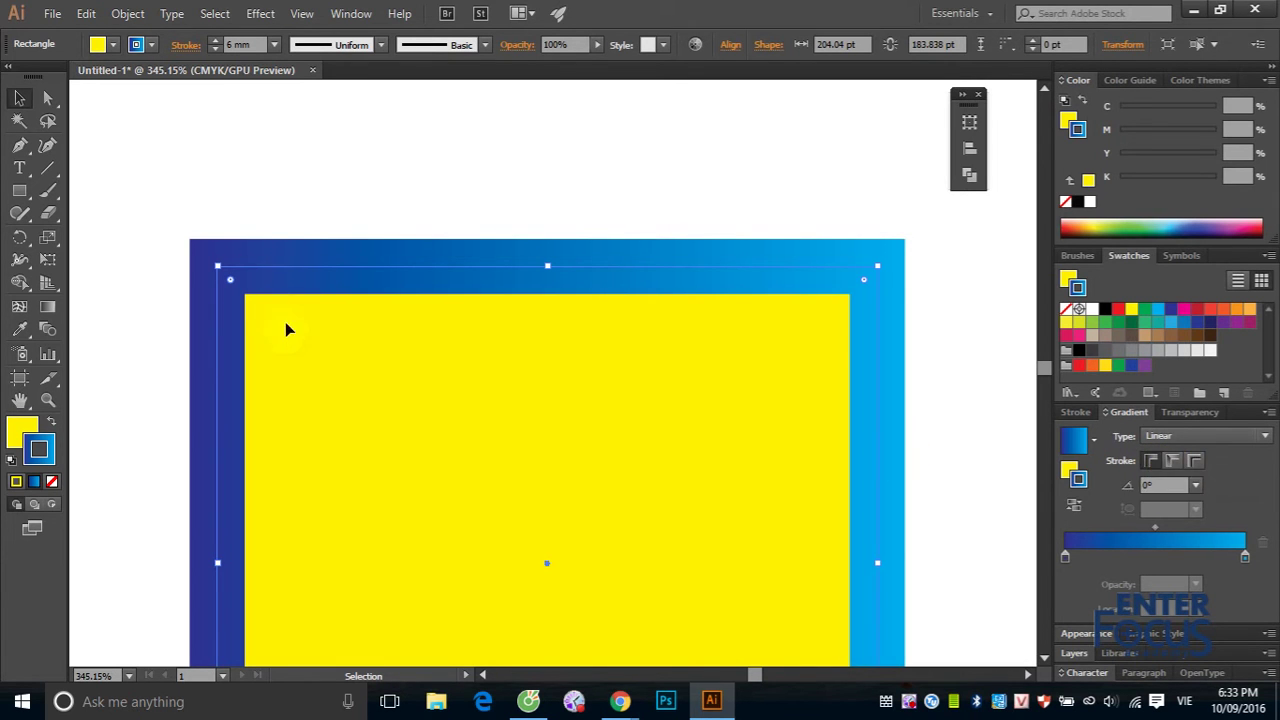
- Apply the stroke's cyan-to-dark-blue gradient along the rectangle's border path
{"action": "left_click", "coordinate": [1176, 466]}
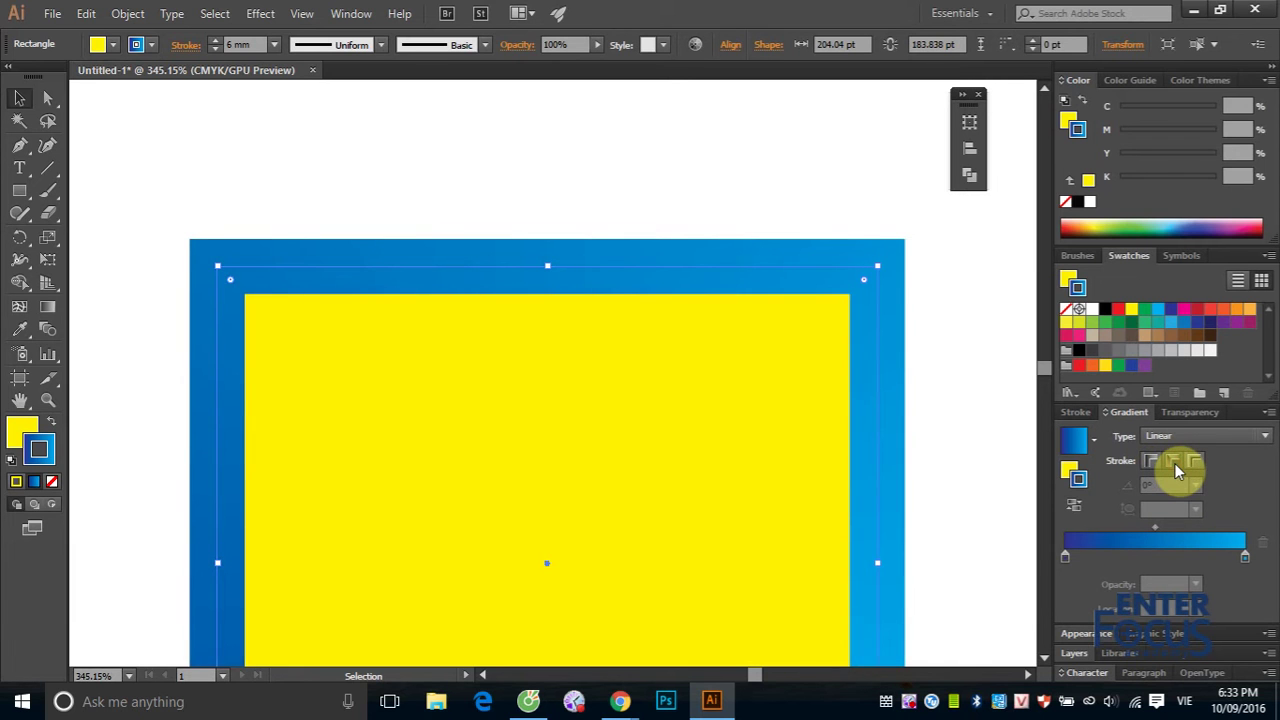
{"action": "scroll", "coordinate": [903, 463], "scroll_direction": "down", "scroll_amount": 3}
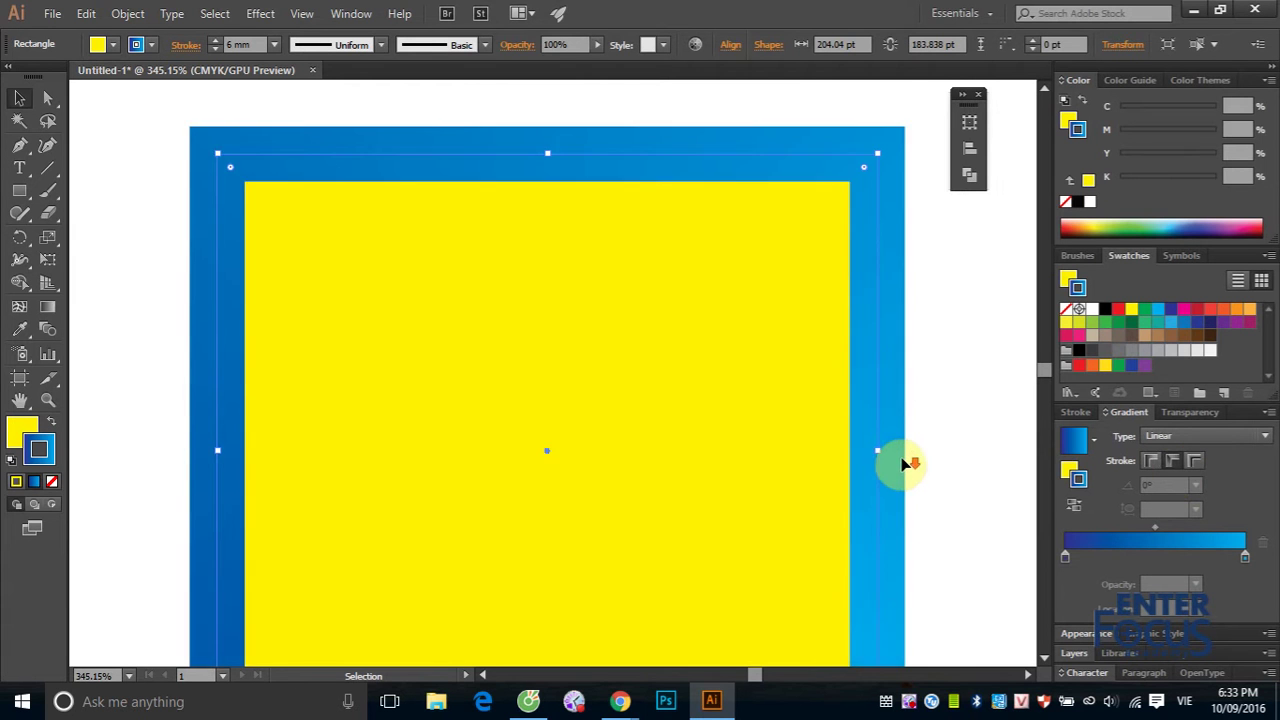
{"action": "scroll", "coordinate": [903, 463], "scroll_direction": "down", "scroll_amount": 2}
{"action": "scroll", "coordinate": [903, 463], "scroll_direction": "down", "scroll_amount": 2}
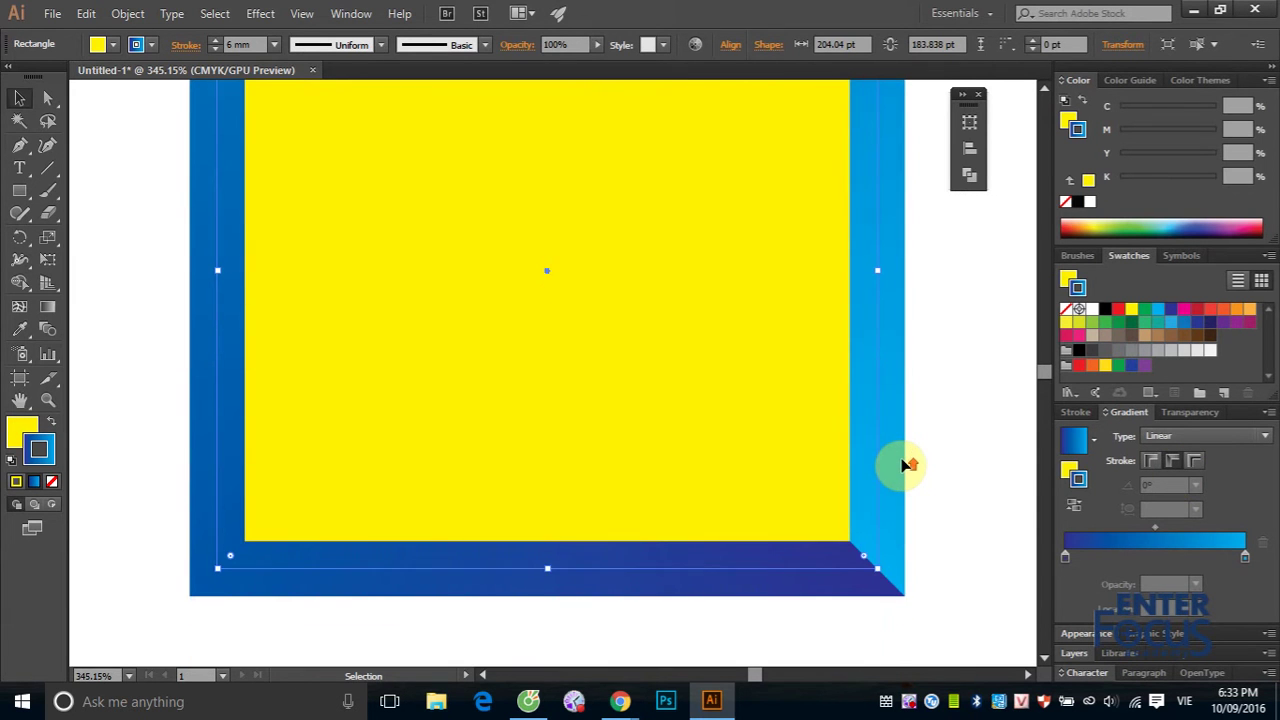
{"action": "scroll", "coordinate": [903, 463], "scroll_direction": "up", "scroll_amount": 2}
{"action": "scroll", "coordinate": [903, 463], "scroll_direction": "up", "scroll_amount": 3}
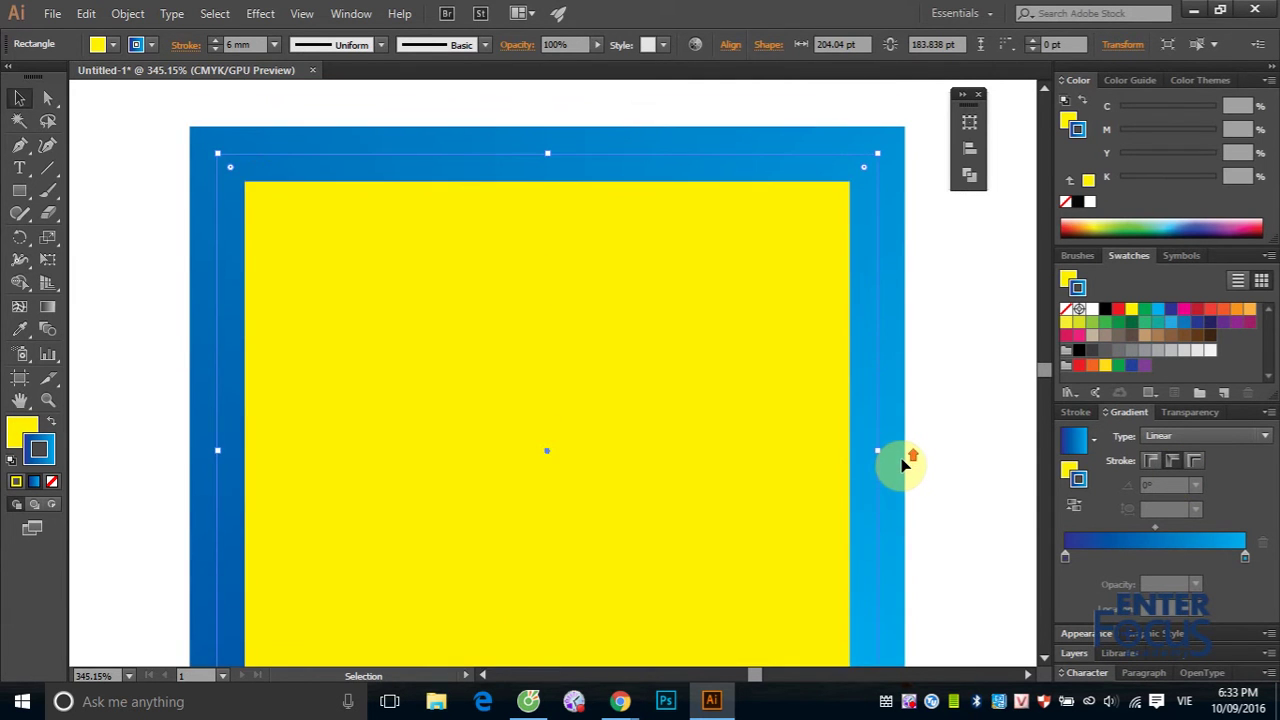
{"action": "left_click", "coordinate": [1195, 460]}
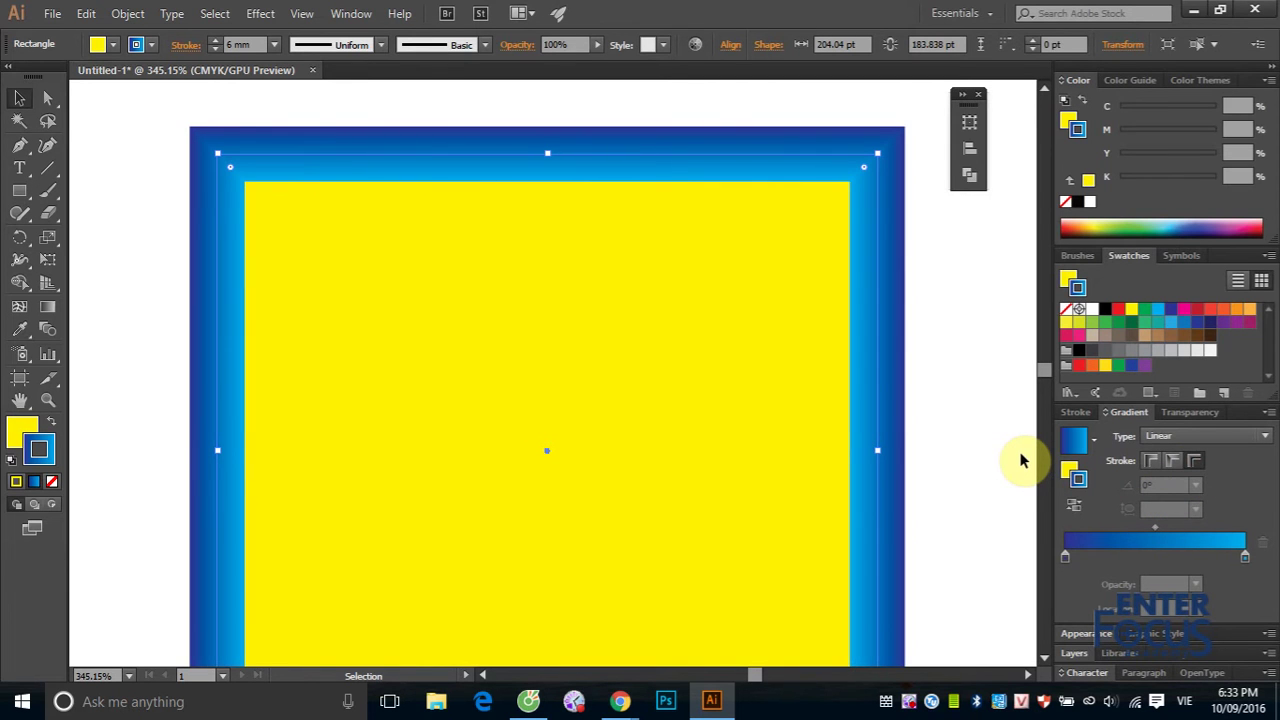
{"action": "left_click", "coordinate": [1150, 461]}
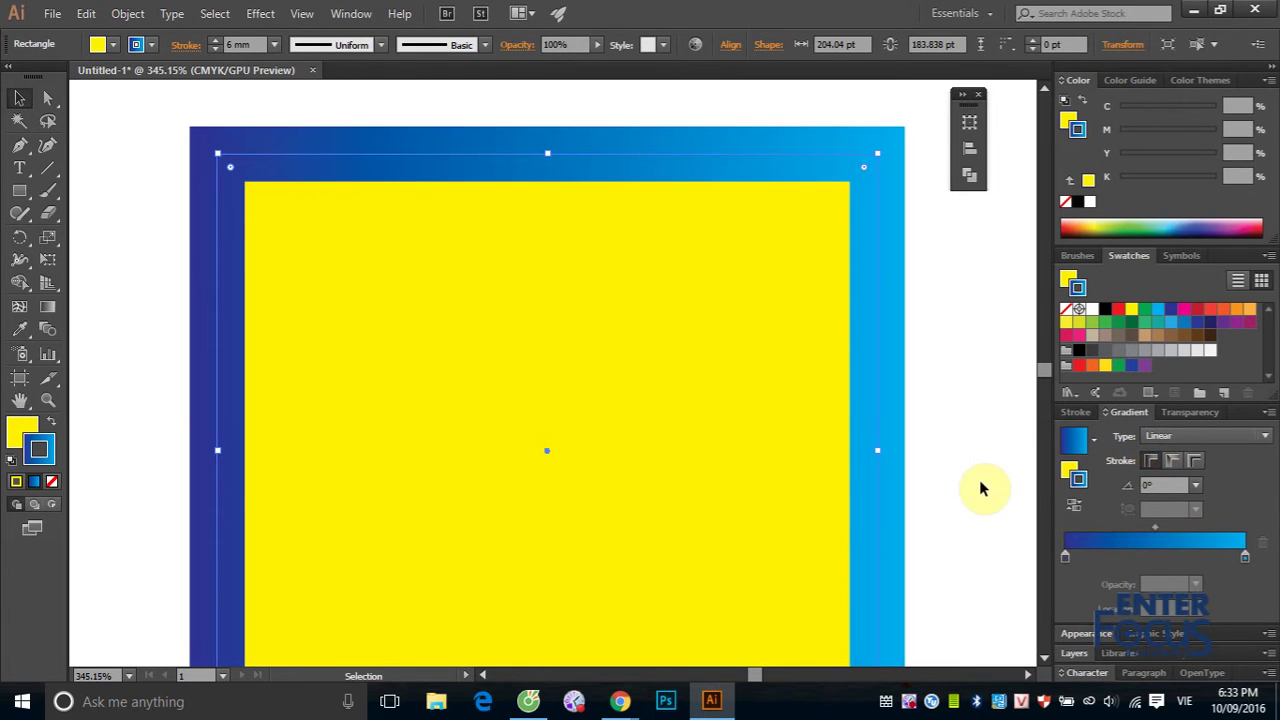
{"action": "scroll", "coordinate": [540, 385], "scroll_direction": "down", "scroll_amount": 2}
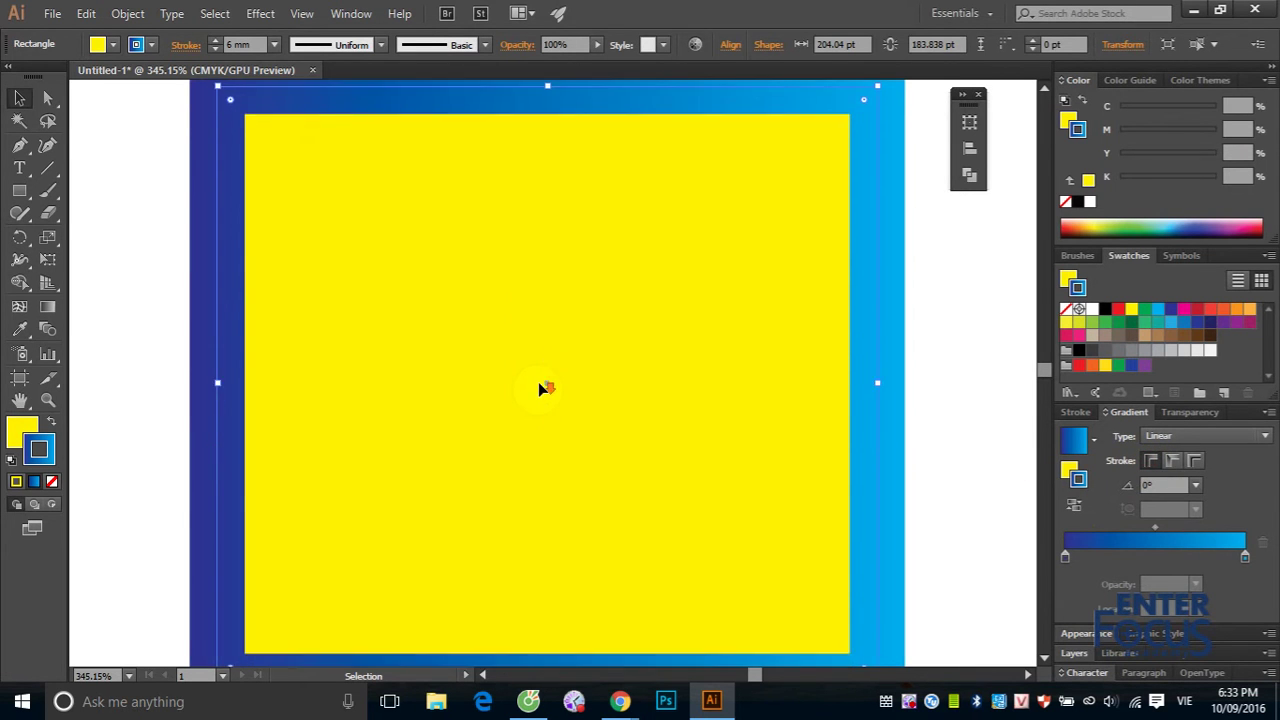
{"action": "scroll", "coordinate": [540, 385], "scroll_direction": "down", "scroll_amount": 2}
{"action": "scroll", "coordinate": [538, 388], "scroll_direction": "down", "scroll_amount": 1}
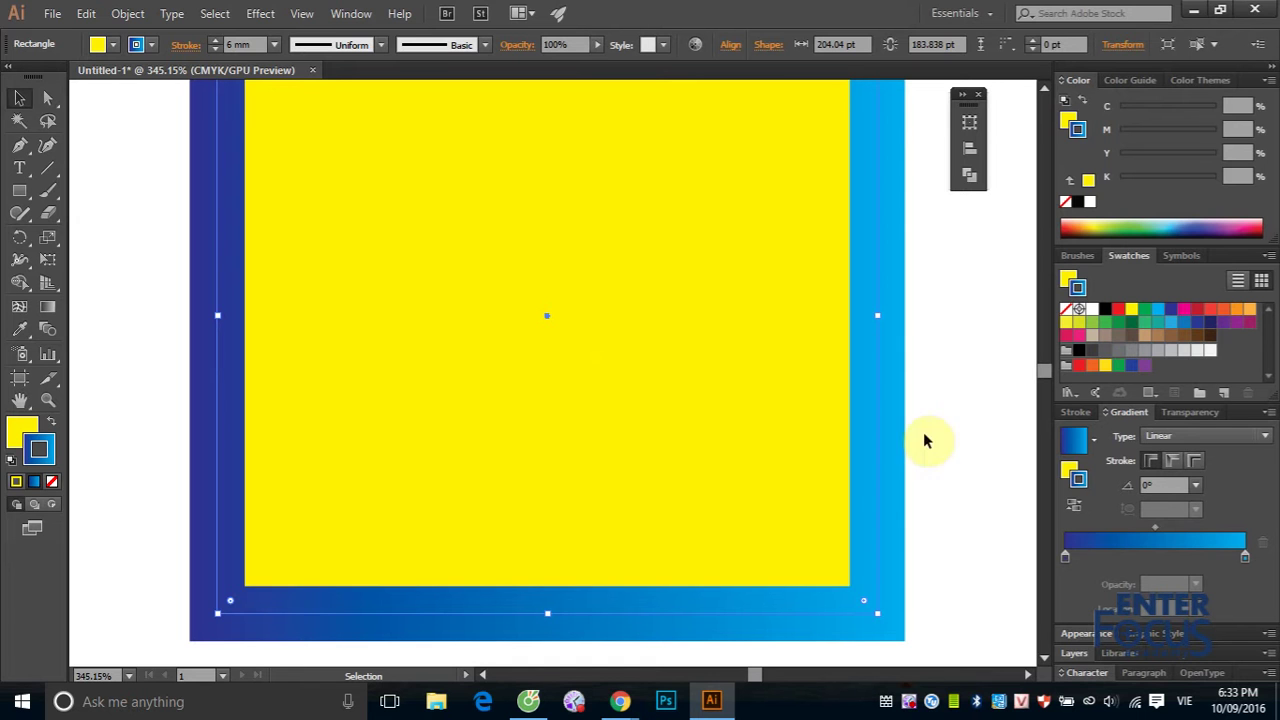
{"action": "left_click", "coordinate": [1172, 460]}
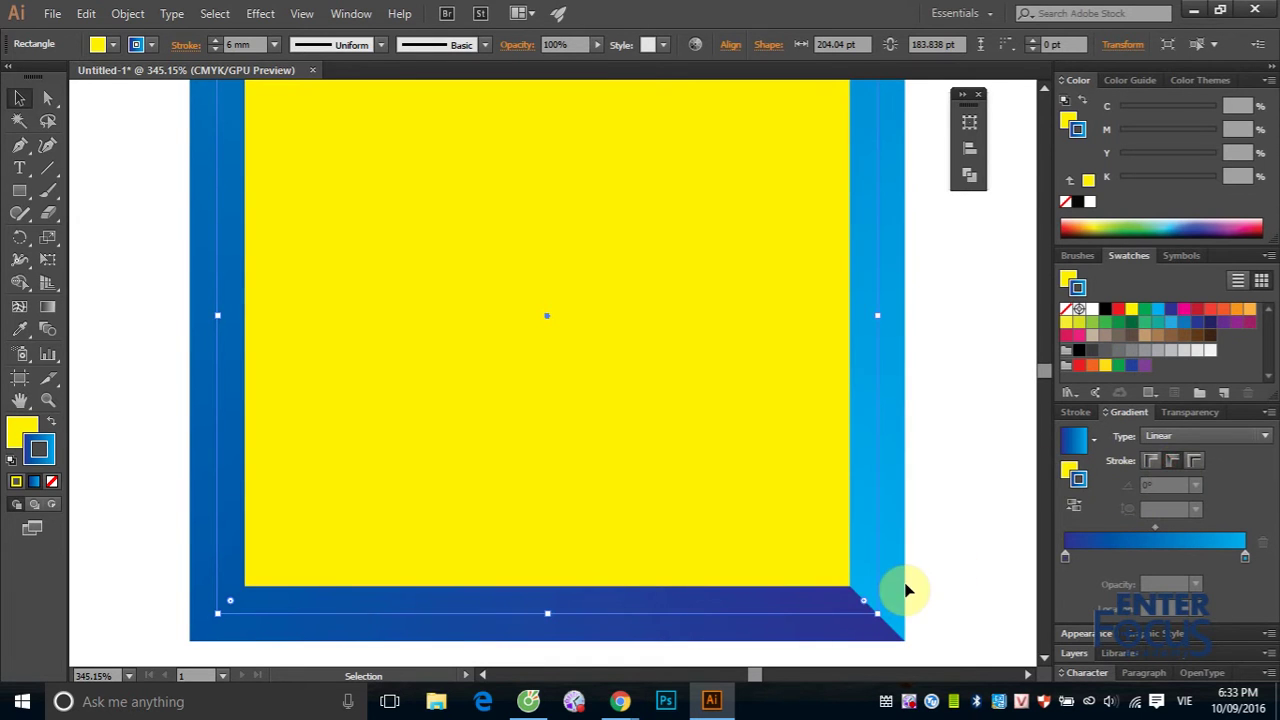
{"action": "scroll", "coordinate": [906, 590], "scroll_direction": "up", "scroll_amount": 2}
{"action": "scroll", "coordinate": [906, 590], "scroll_direction": "down", "scroll_amount": 2}
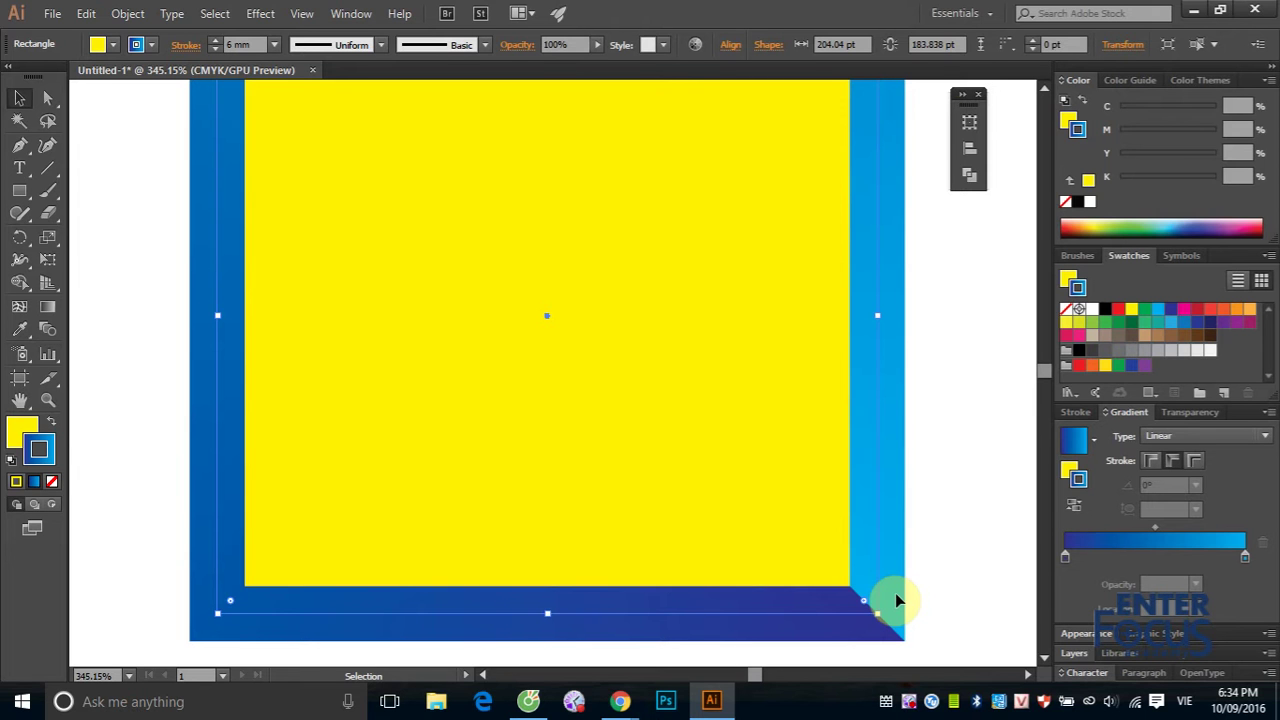
{"action": "scroll", "coordinate": [879, 544], "scroll_direction": "up", "scroll_amount": 2}
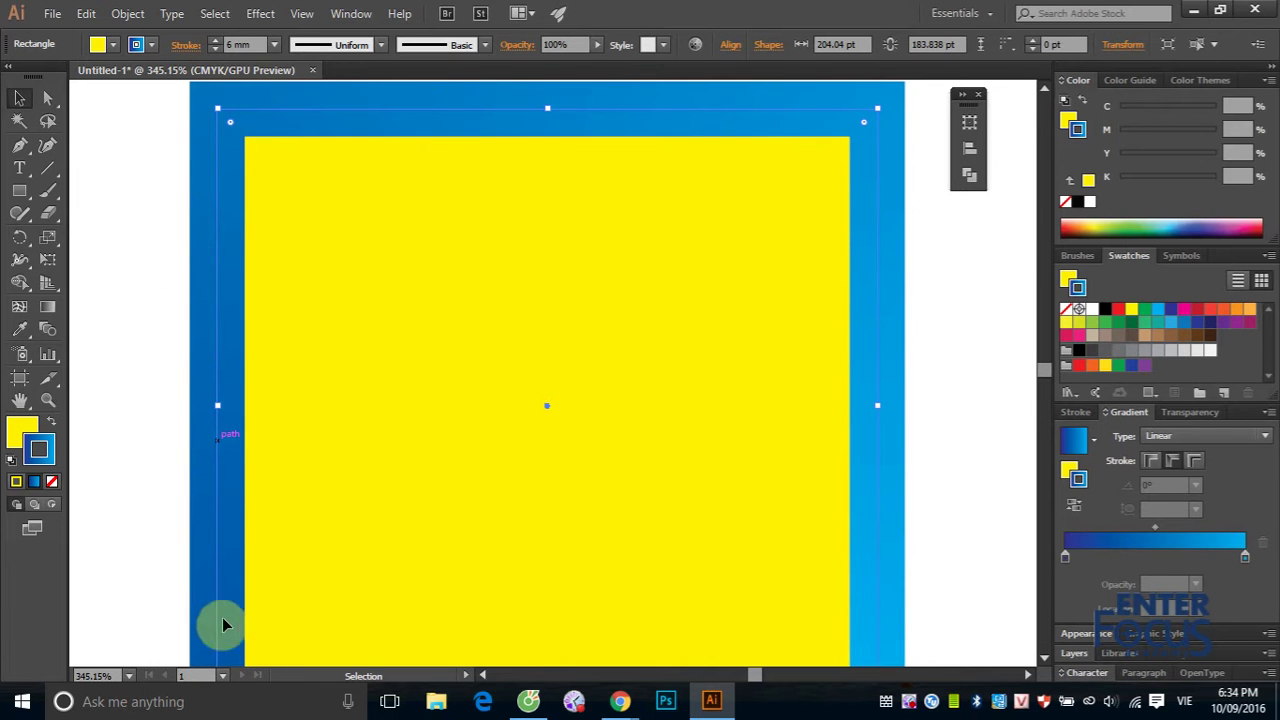
{"action": "scroll", "coordinate": [229, 641], "scroll_direction": "down", "scroll_amount": 1}
{"action": "scroll", "coordinate": [231, 640], "scroll_direction": "down", "scroll_amount": 3}
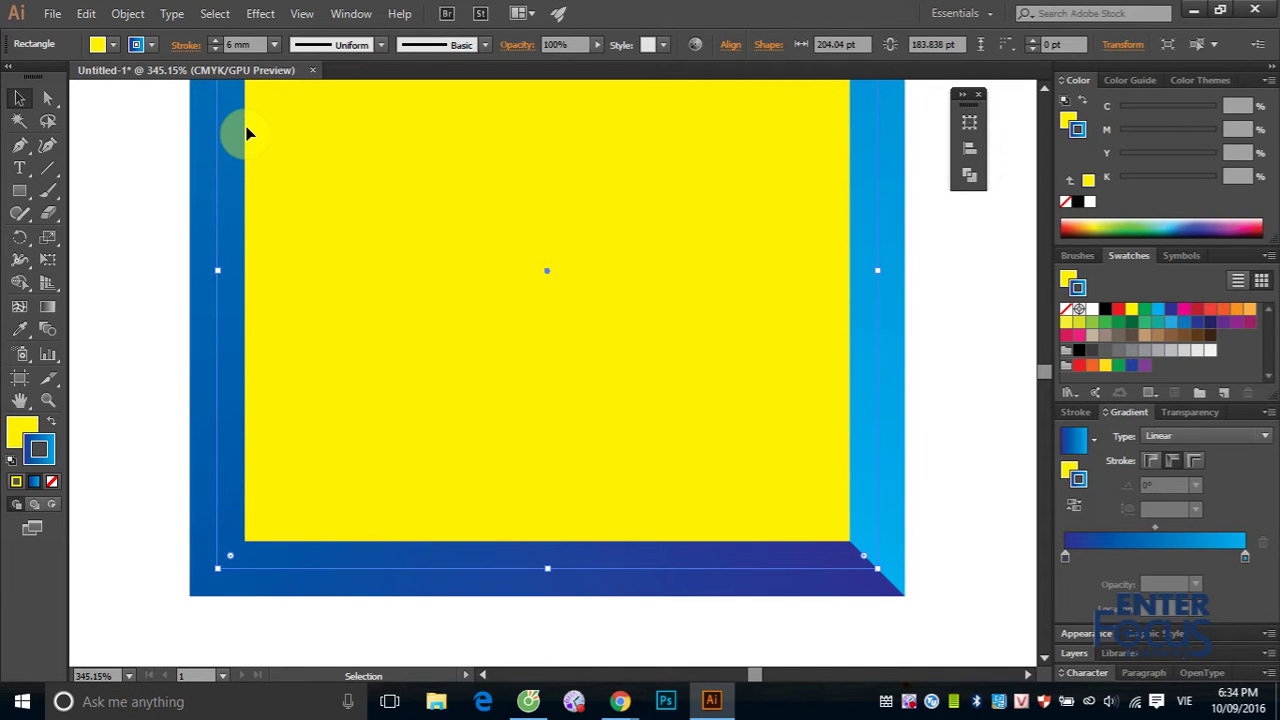
{"action": "key", "text": "shift+Down"}
{"action": "key", "text": "shift+Down"}
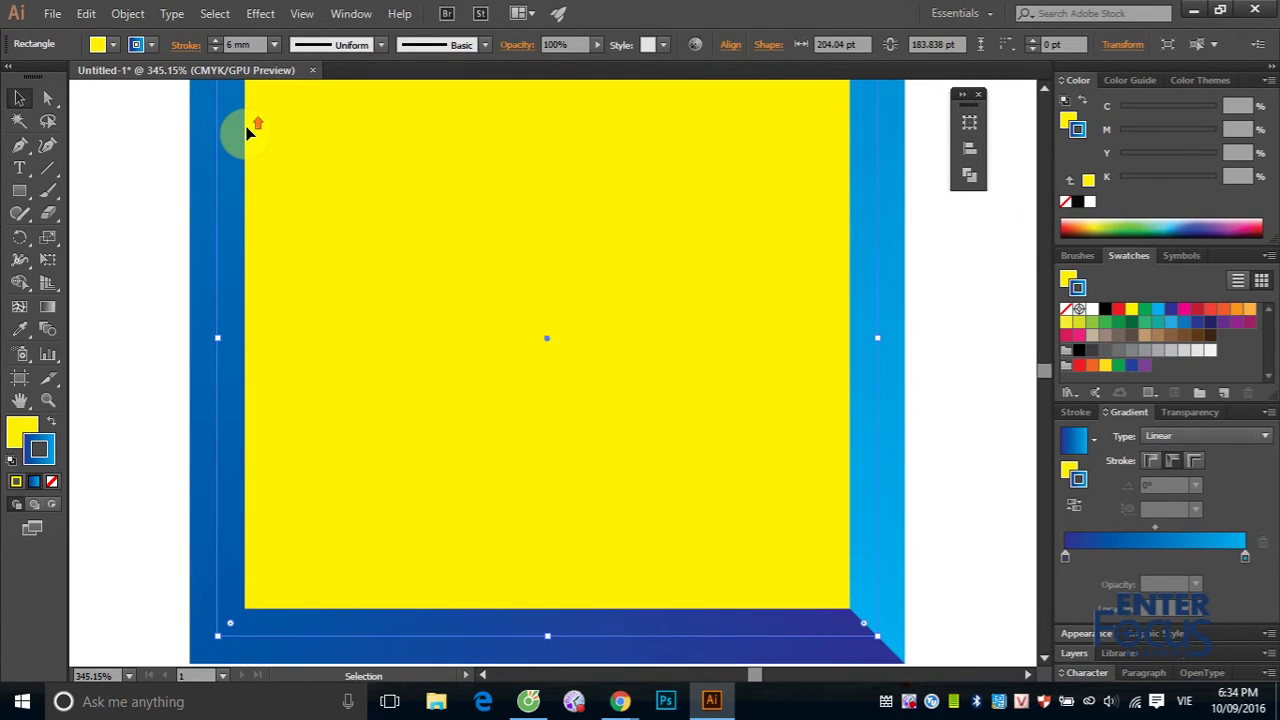
- Set the stroke gradient to run across the 6 mm border, dark outside to cyan inside
{"action": "left_click", "coordinate": [1195, 462]}
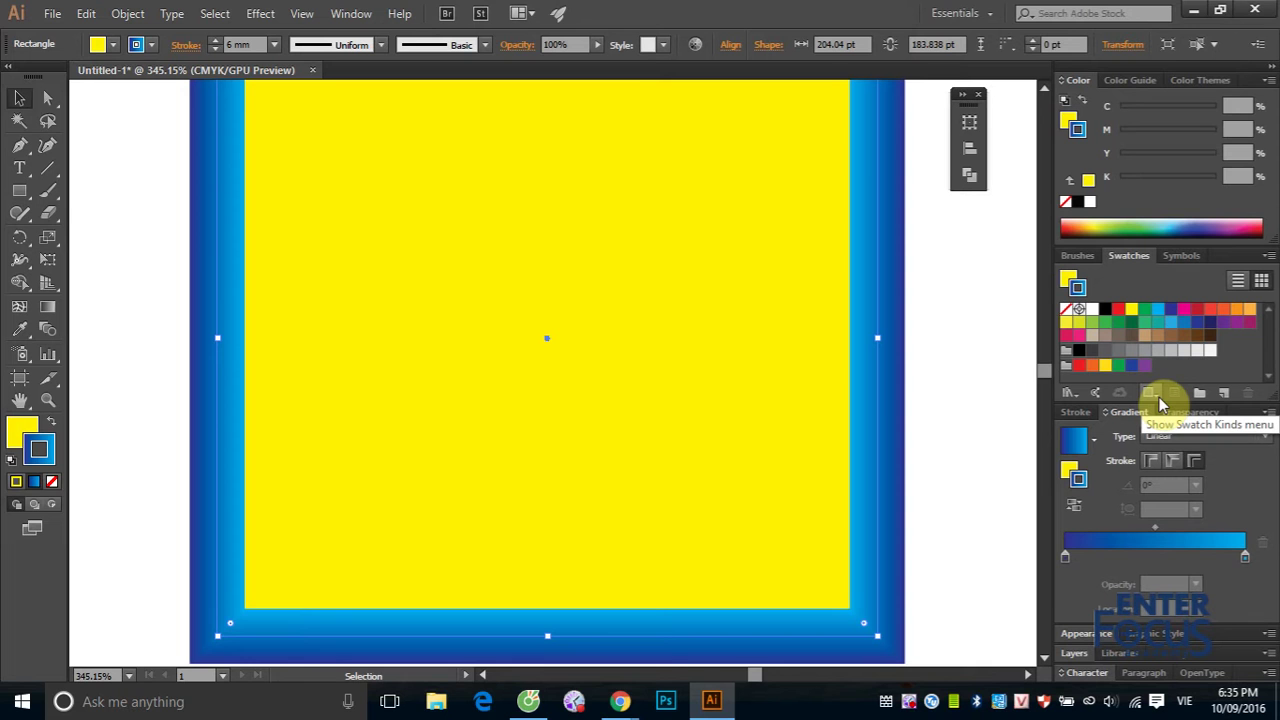
{"action": "left_click", "coordinate": [1152, 394]}
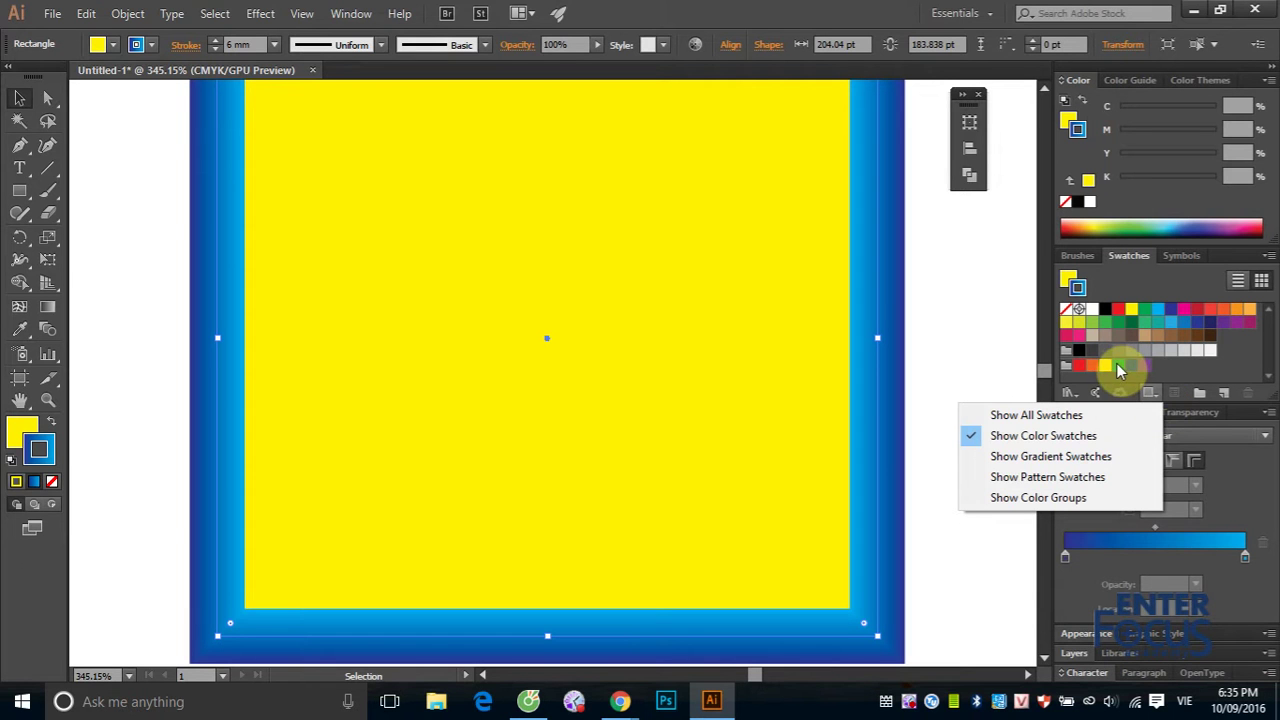
{"action": "left_click", "coordinate": [1058, 420]}
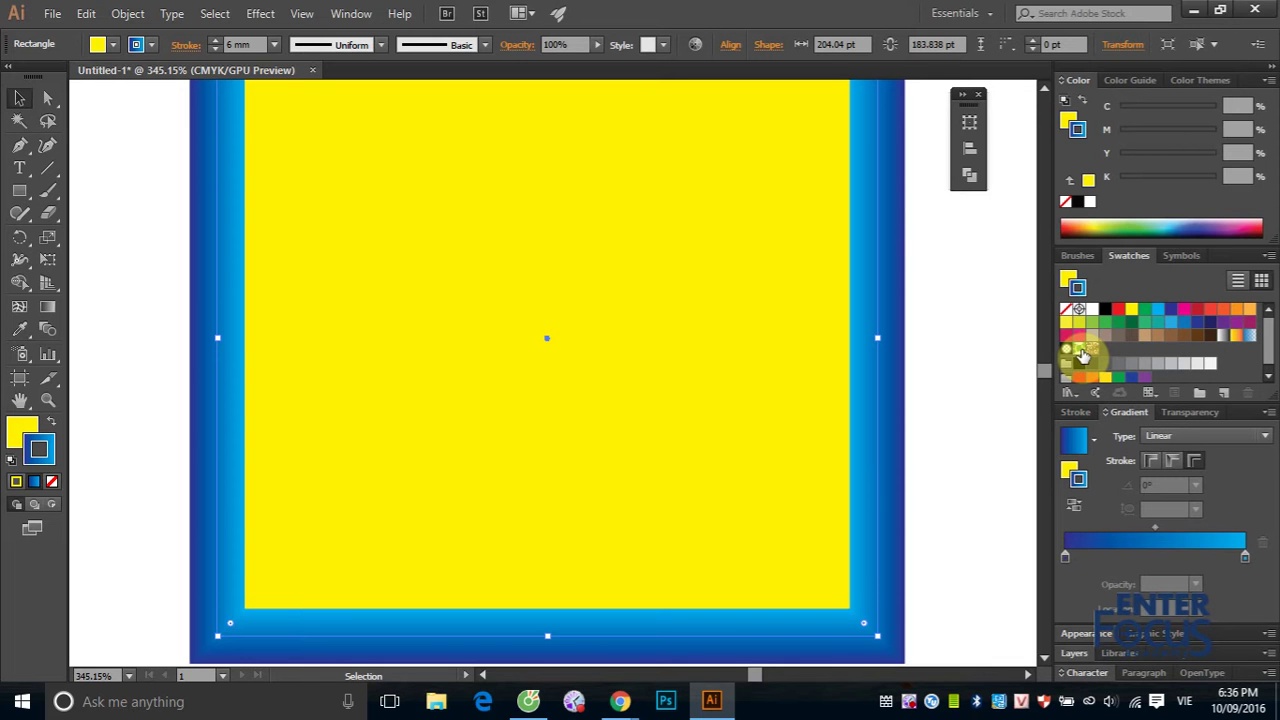
{"action": "left_click", "coordinate": [1150, 393]}
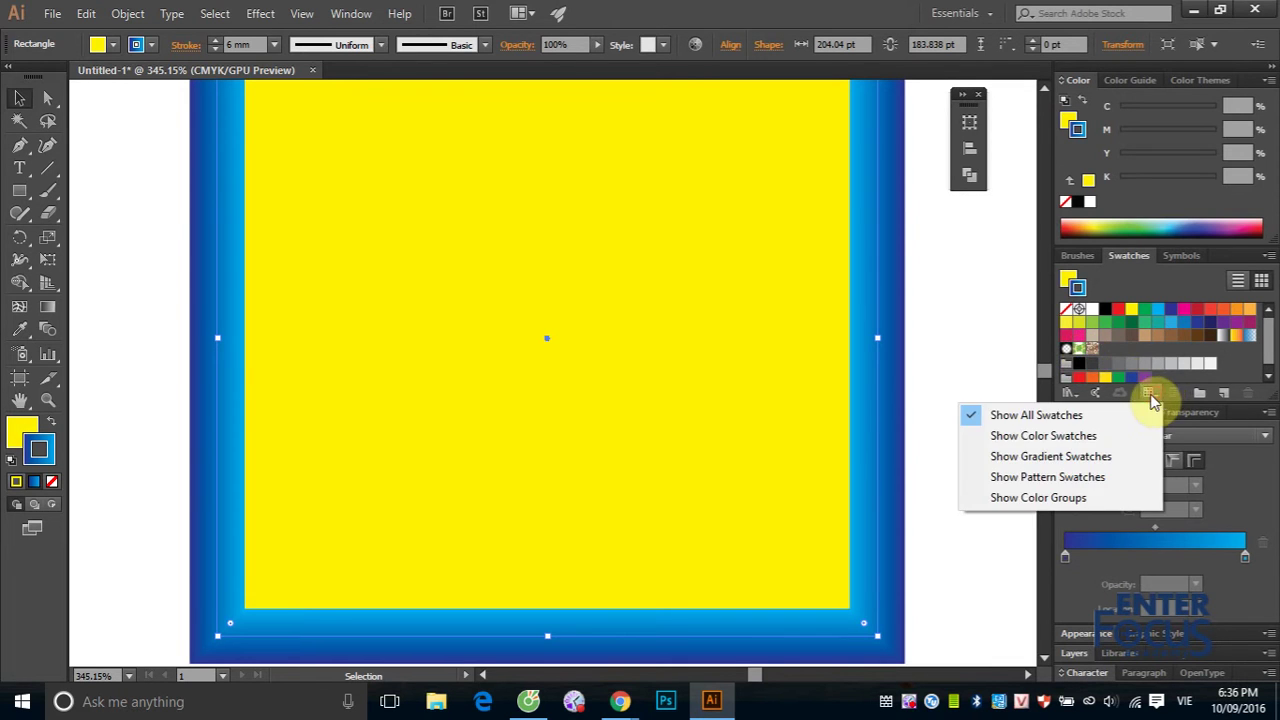
{"action": "left_click", "coordinate": [1049, 437]}
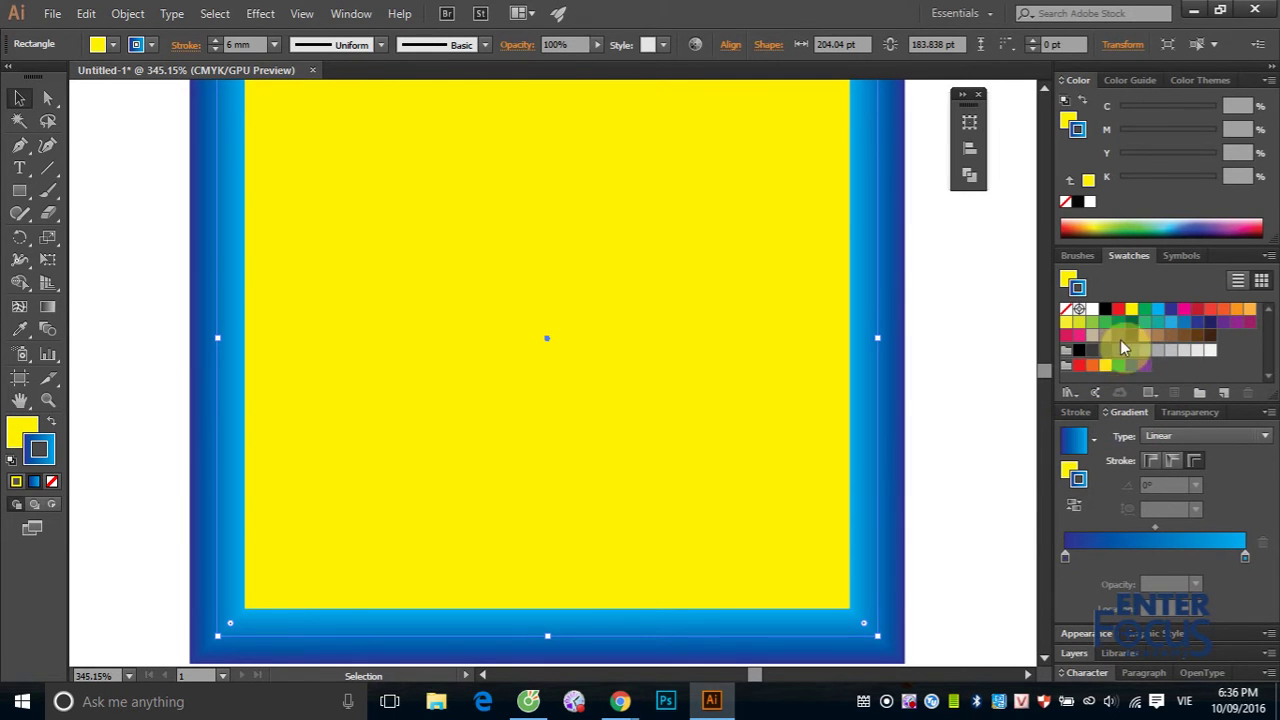
{"action": "left_click", "coordinate": [1149, 393]}
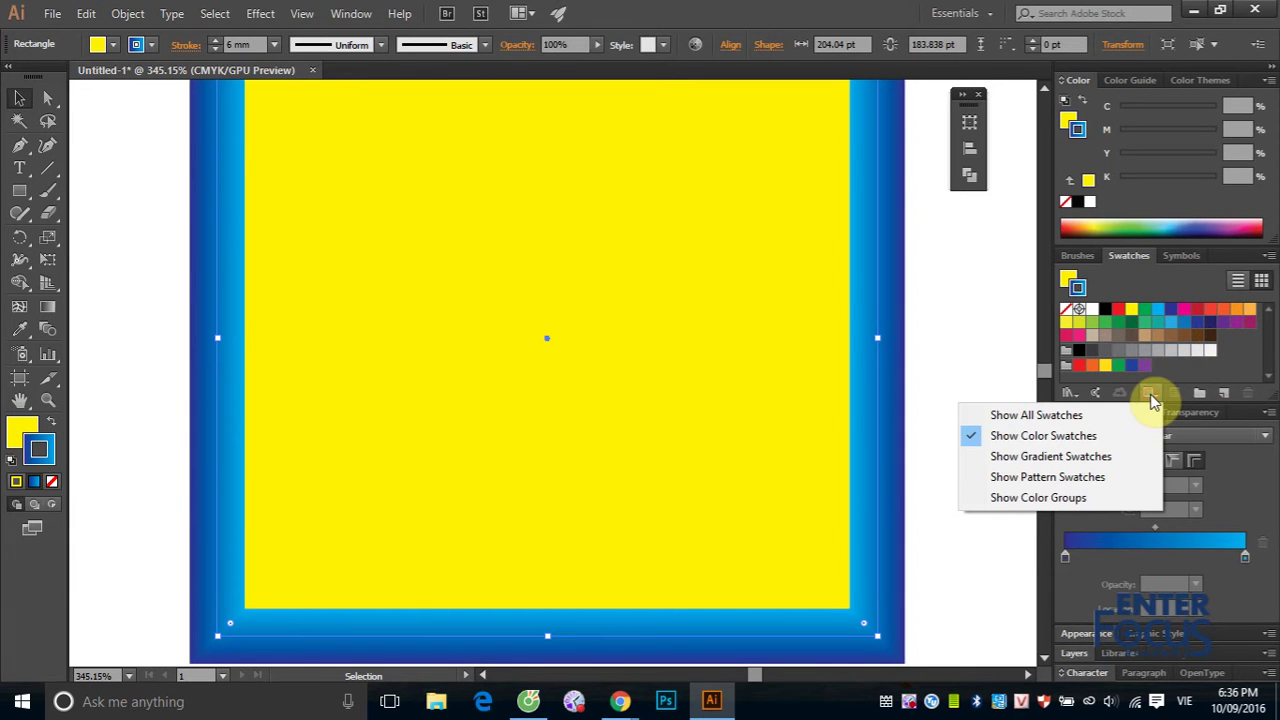
{"action": "left_click", "coordinate": [1048, 456]}
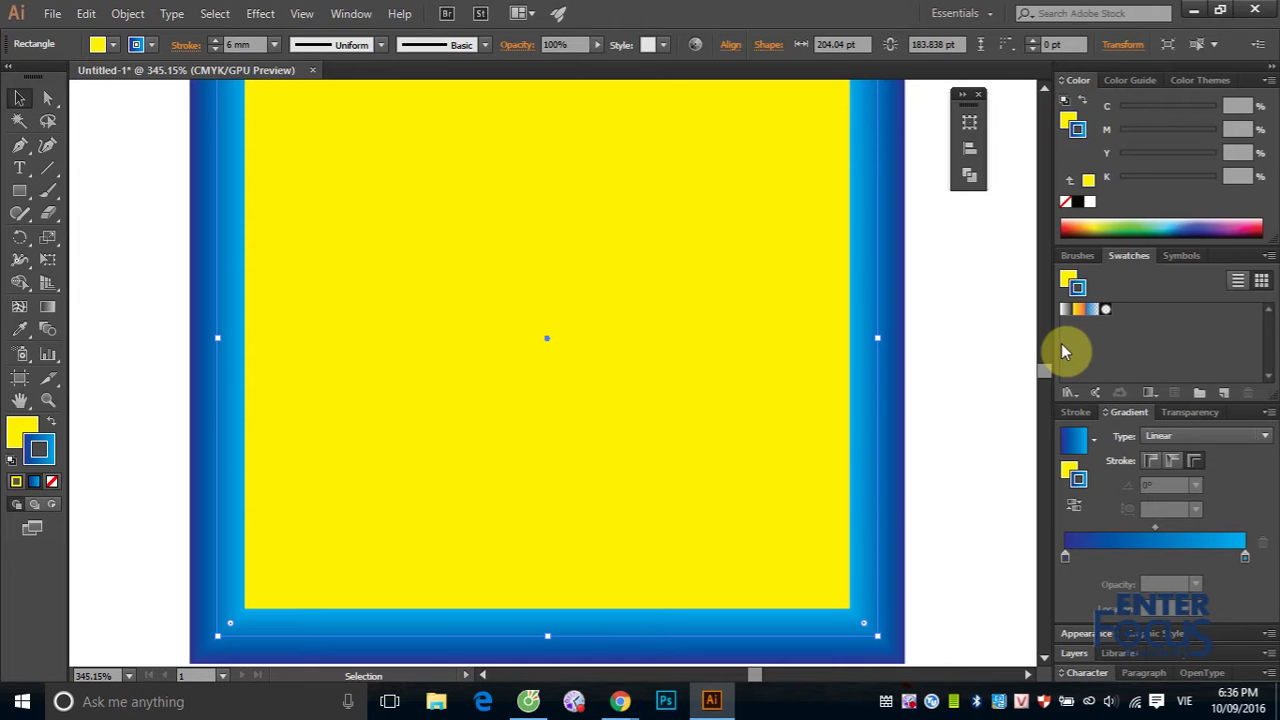
{"action": "left_click", "coordinate": [1159, 393]}
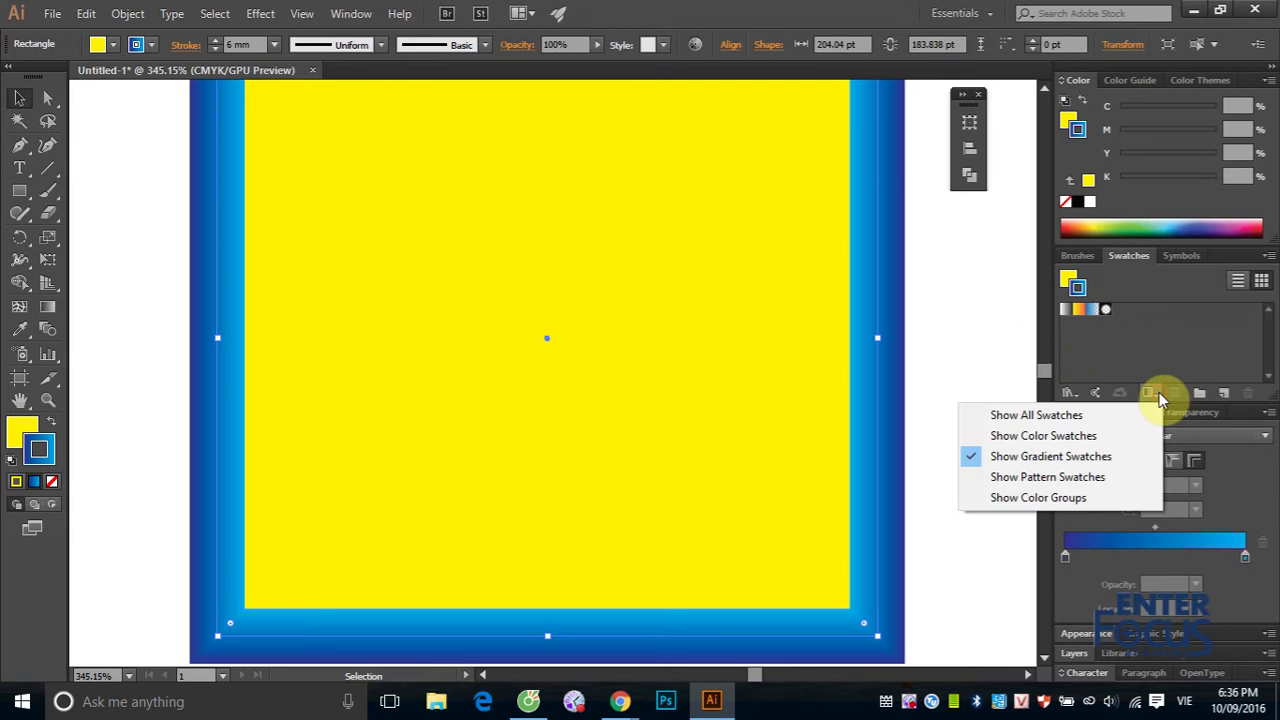
{"action": "left_click", "coordinate": [1093, 480]}
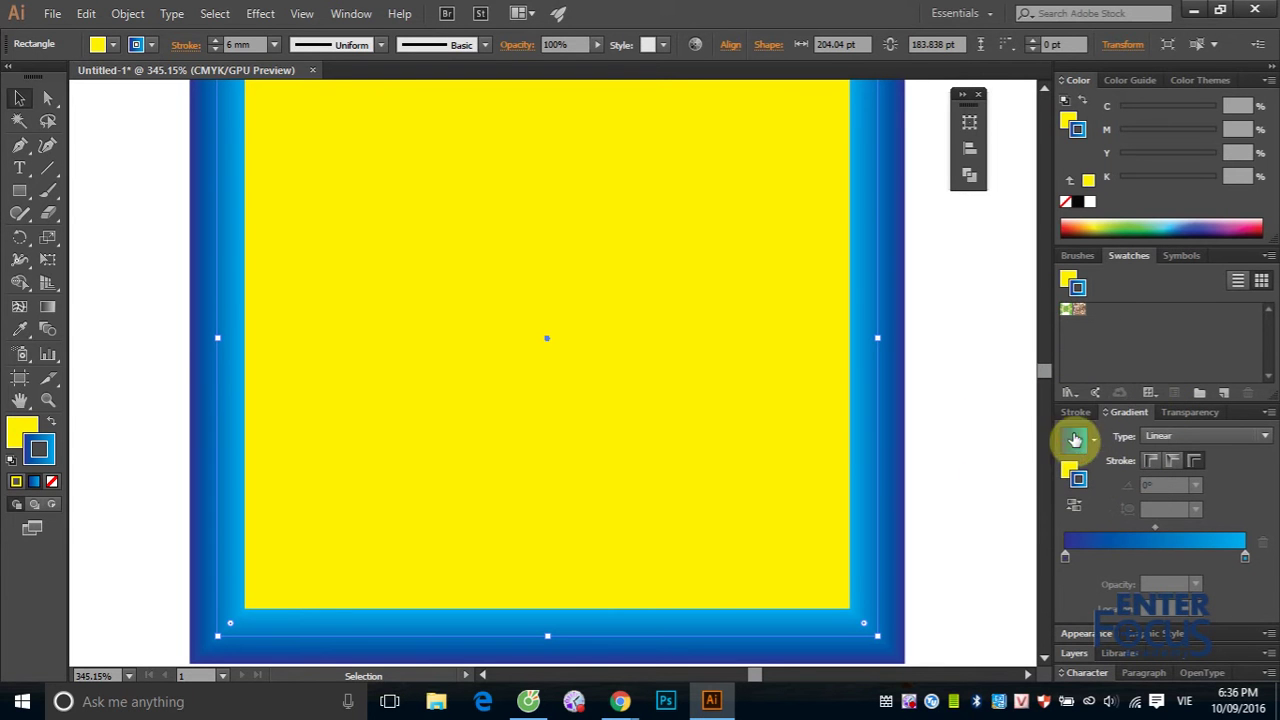
{"action": "left_click", "coordinate": [1152, 393]}
{"action": "left_click", "coordinate": [1066, 505]}
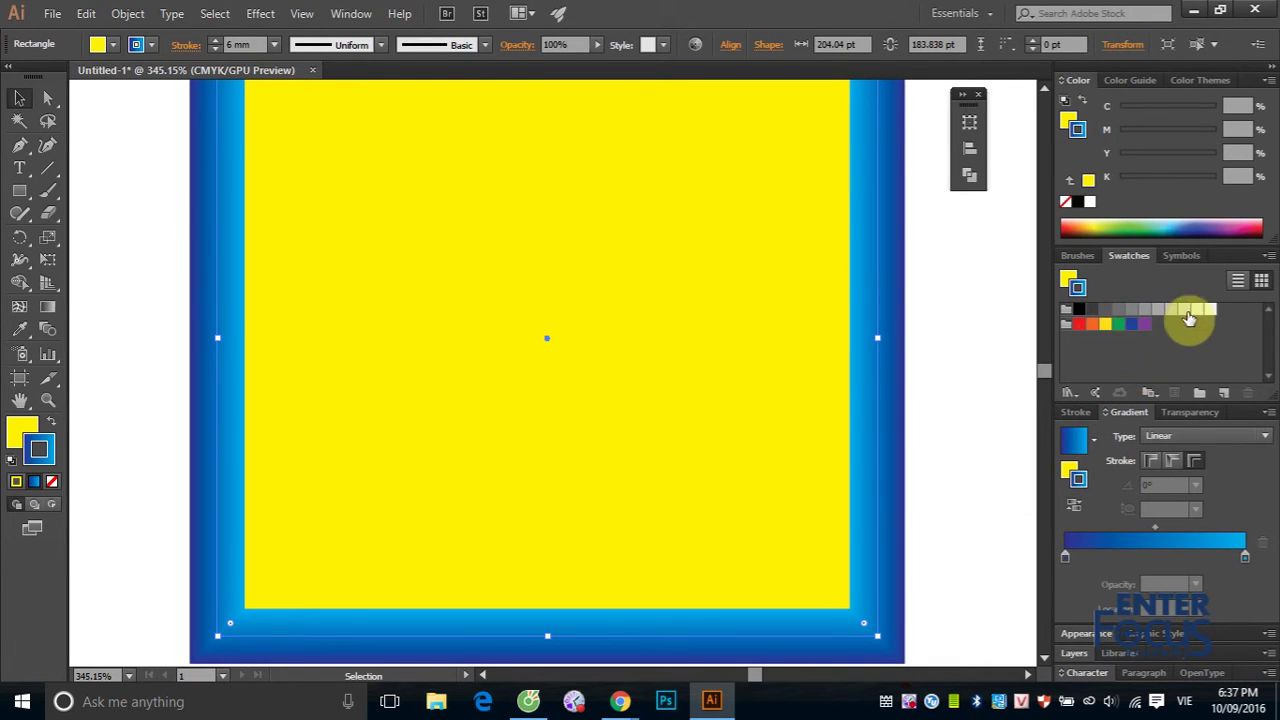
{"action": "left_click", "coordinate": [1157, 394]}
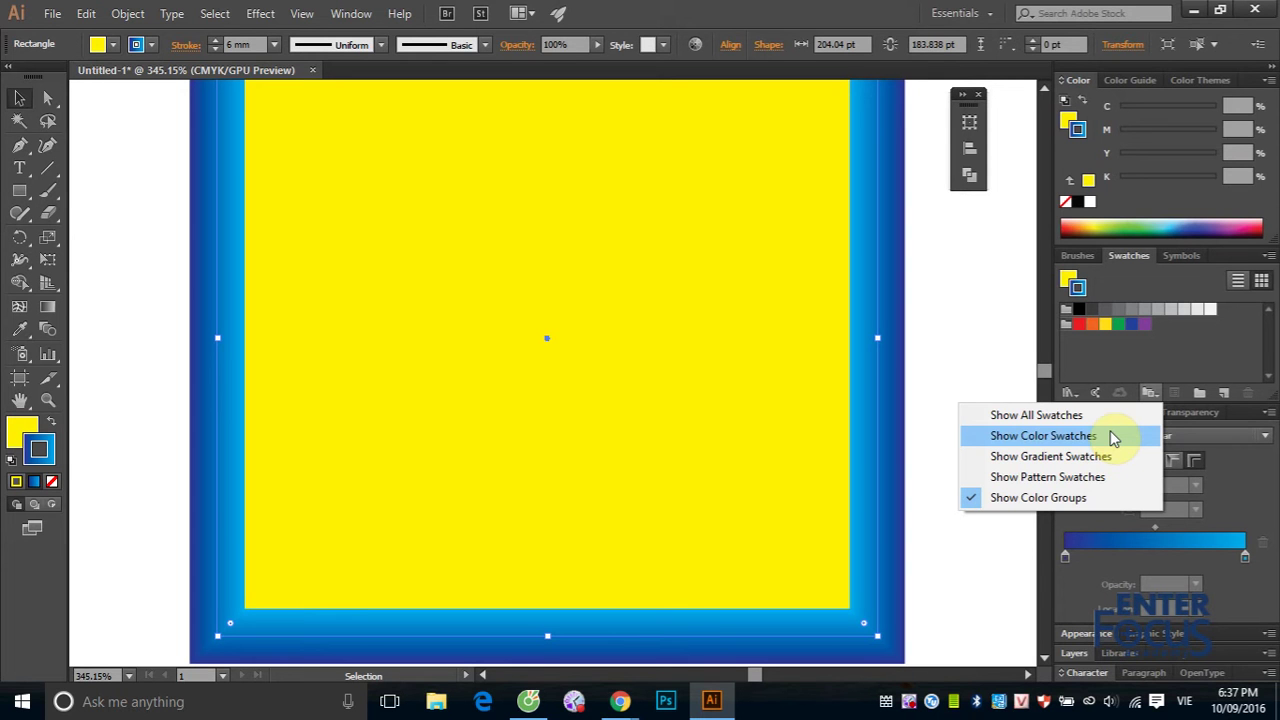
{"action": "left_click", "coordinate": [1111, 418]}
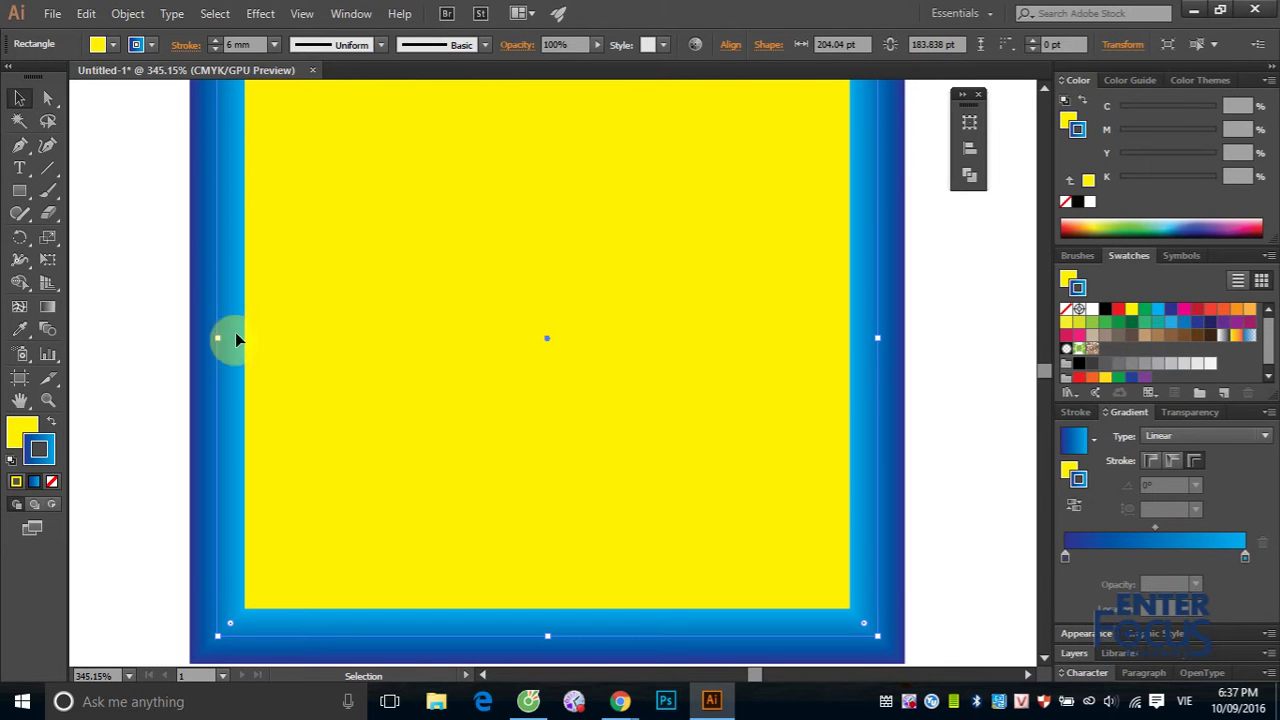
- Set the rectangle's fill to C 5, M 10, Y 100, K 15 and drag it into Swatches
{"action": "key", "text": "x"}
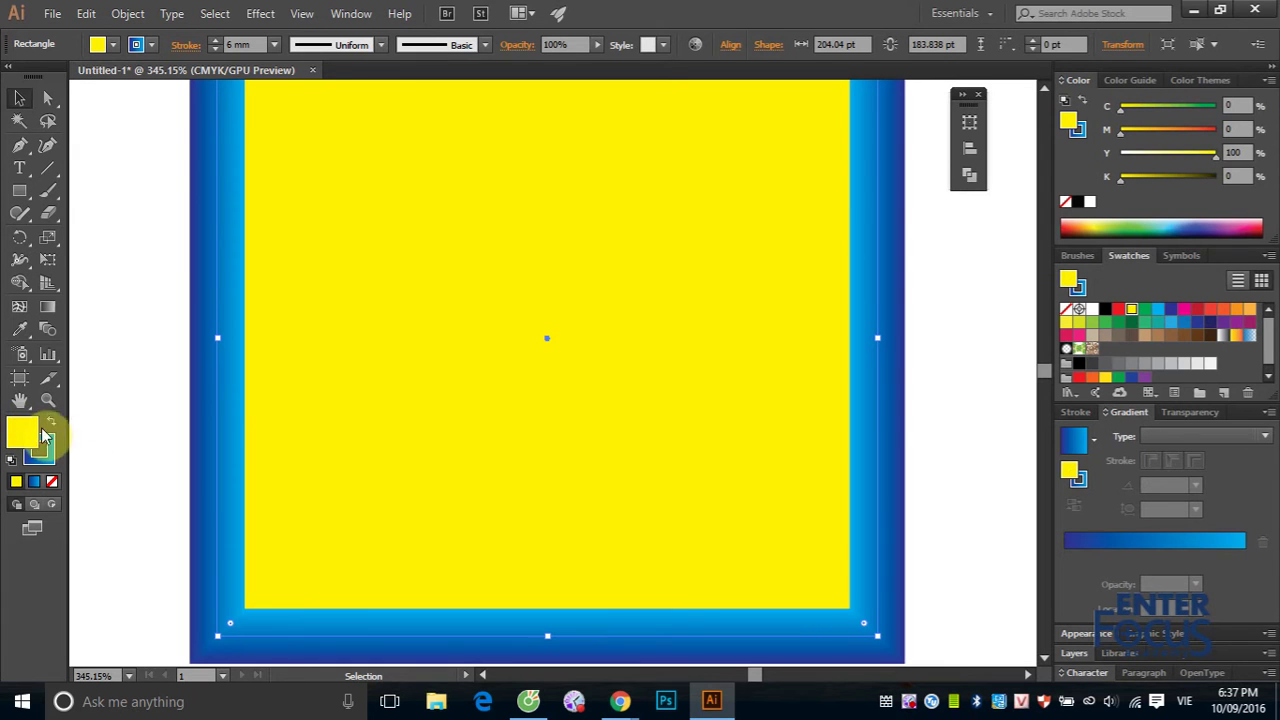
{"action": "double_click", "coordinate": [22, 430]}
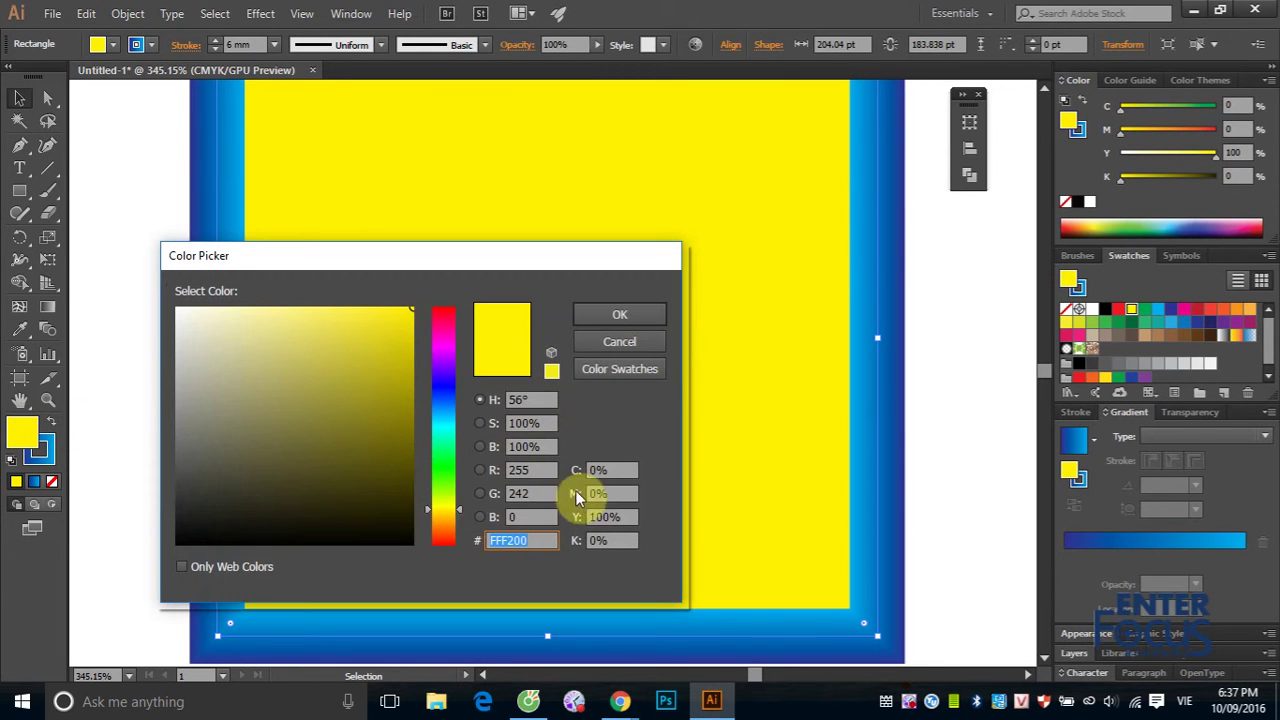
{"action": "left_click", "coordinate": [618, 495]}
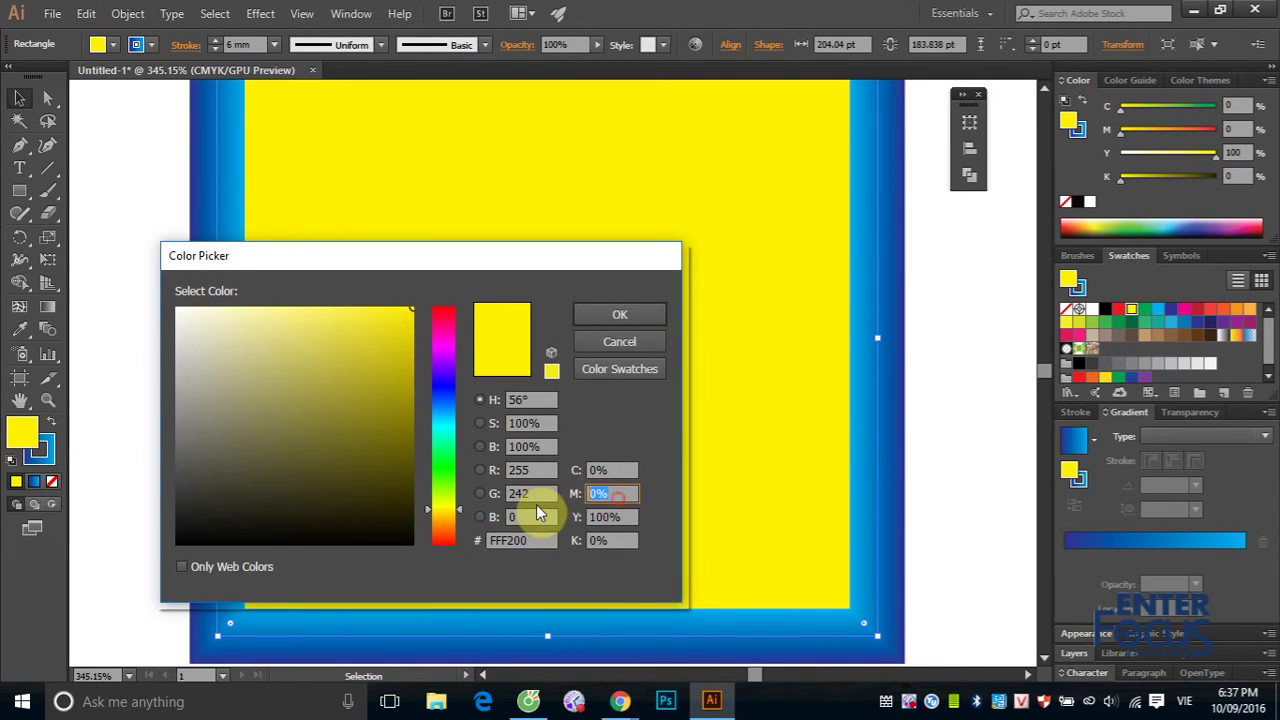
{"action": "type", "text": "10"}
{"action": "left_click", "coordinate": [612, 470]}
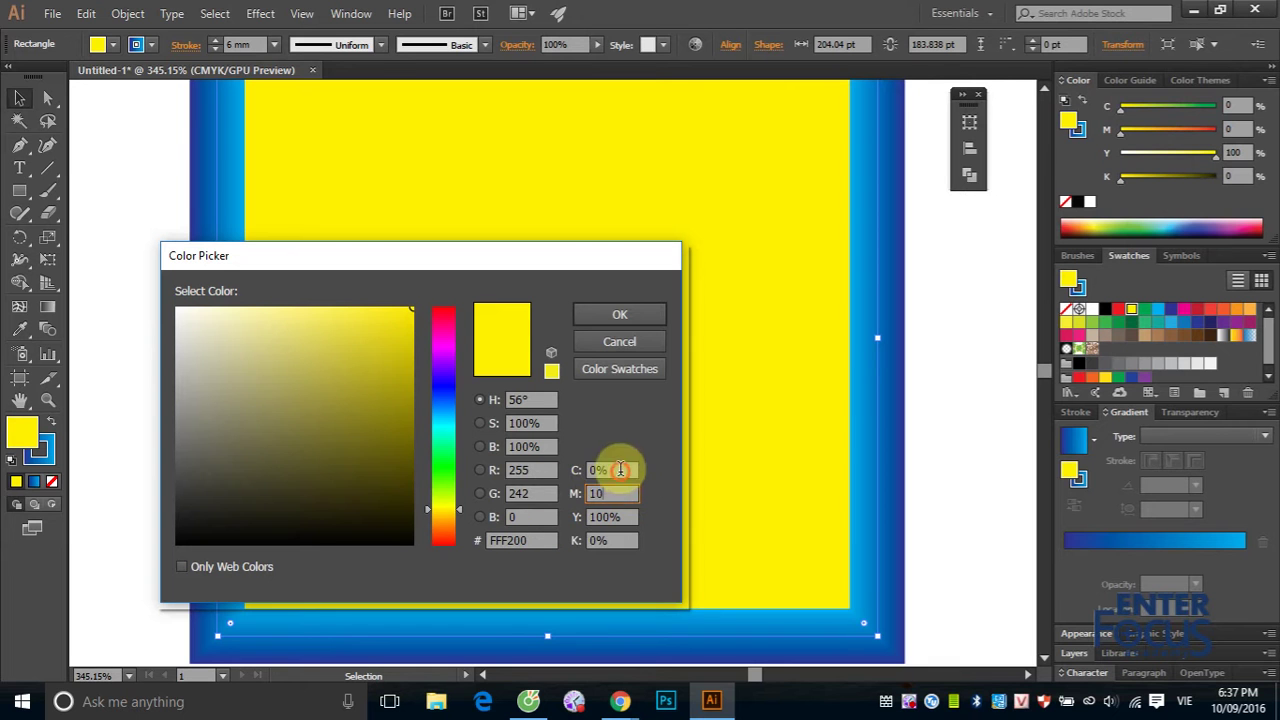
{"action": "type", "text": "5"}
{"action": "left_click", "coordinate": [608, 540]}
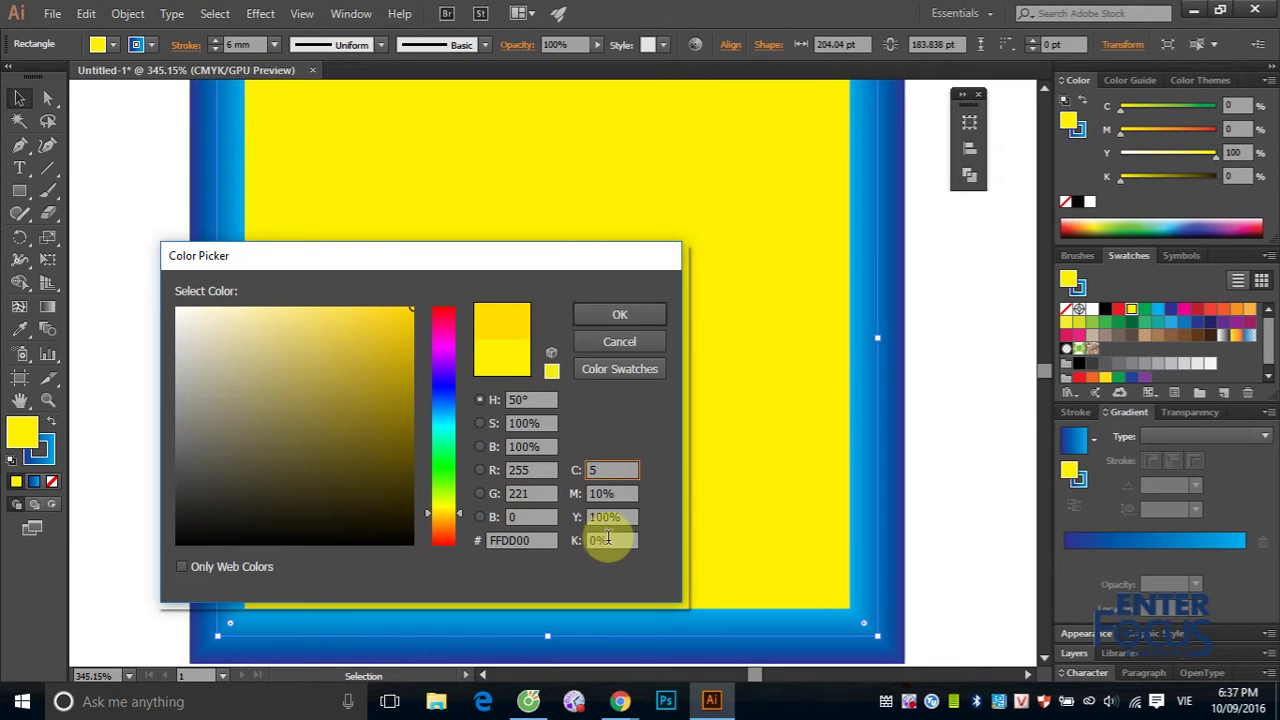
{"action": "type", "text": "15"}
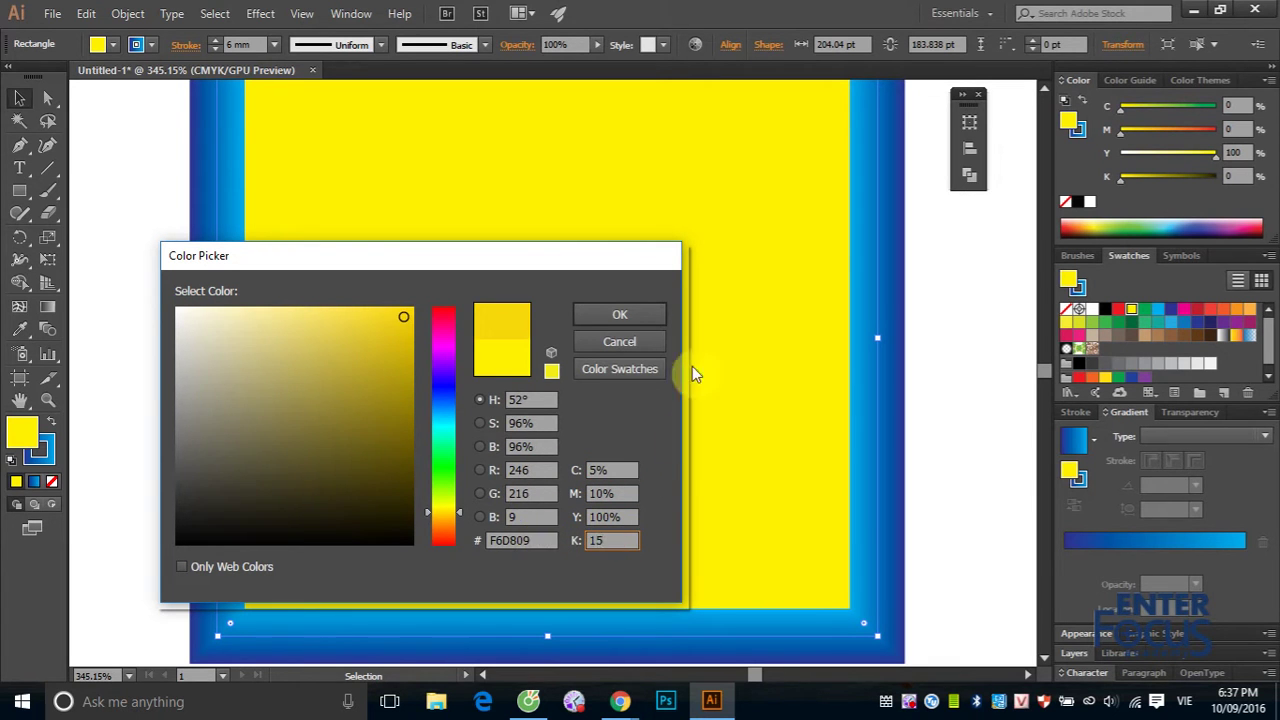
{"action": "left_click", "coordinate": [625, 316]}
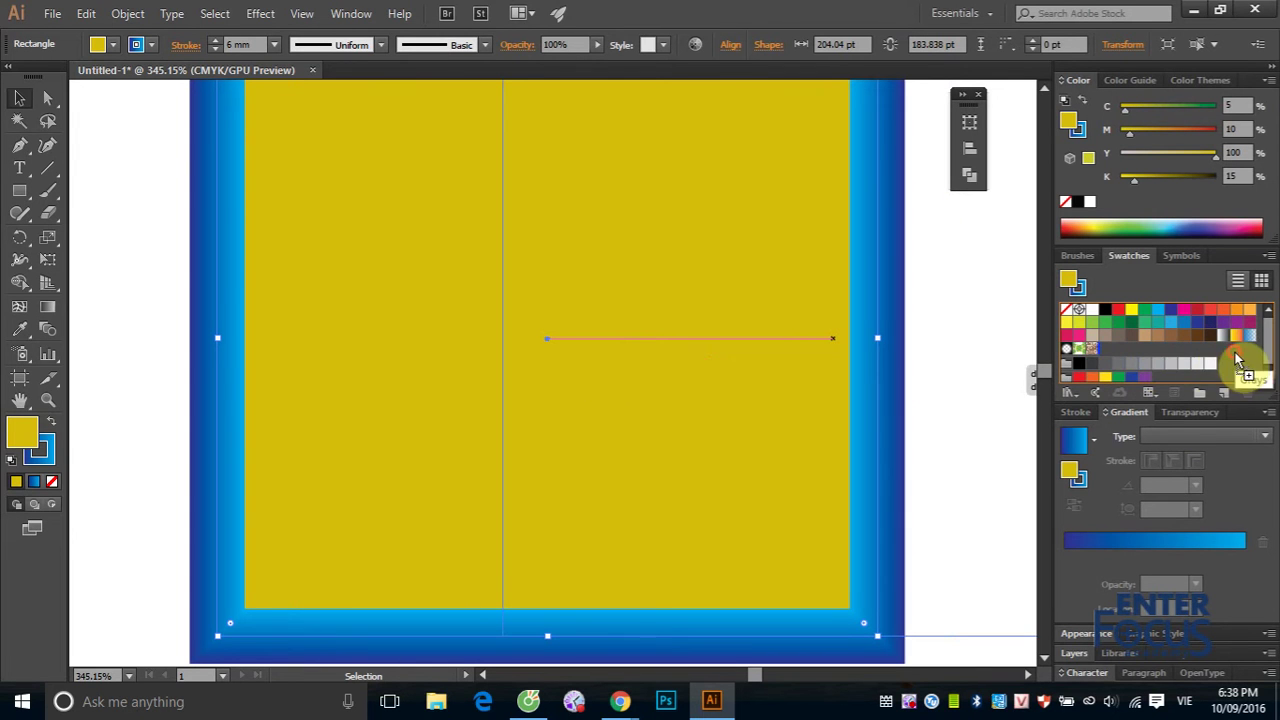
{"action": "left_click_drag", "start_coordinate": [702, 363], "coordinate": [1236, 352]}
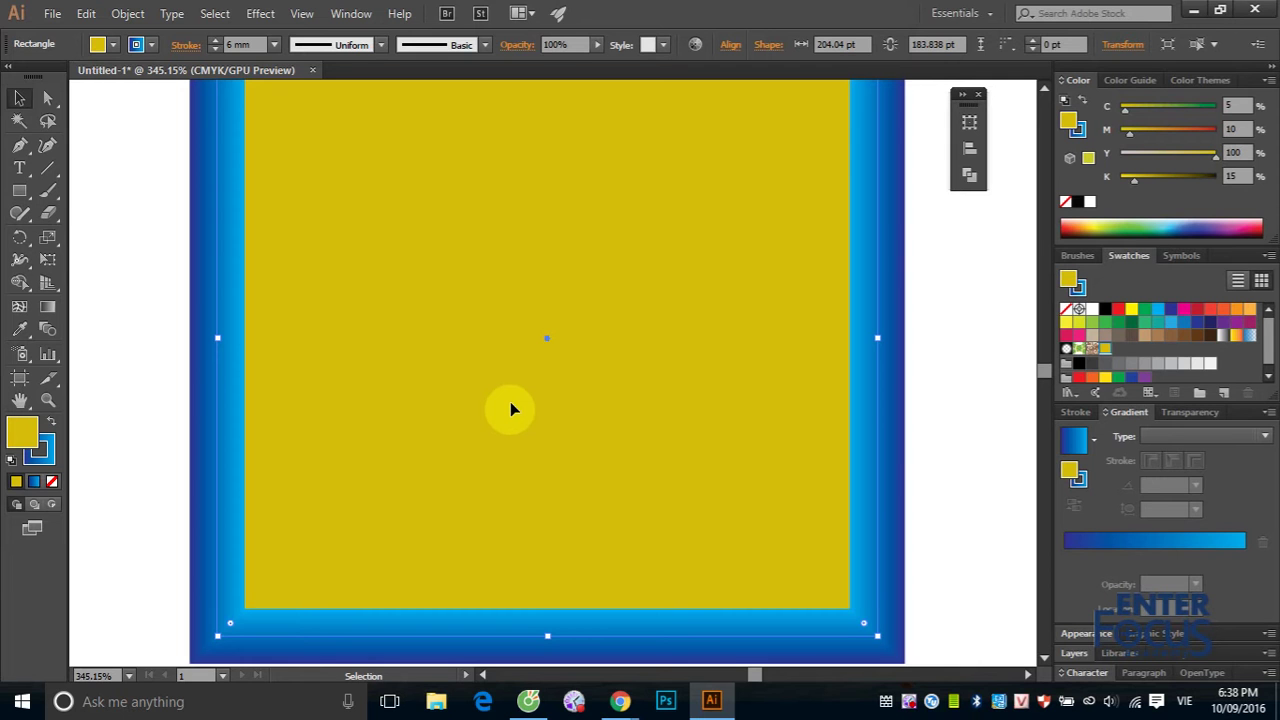
- Strip the blue gradient stroke from the rectangle and start a new swatch named C=5 M=10 Y=100 K=15
{"action": "left_click", "coordinate": [990, 348]}
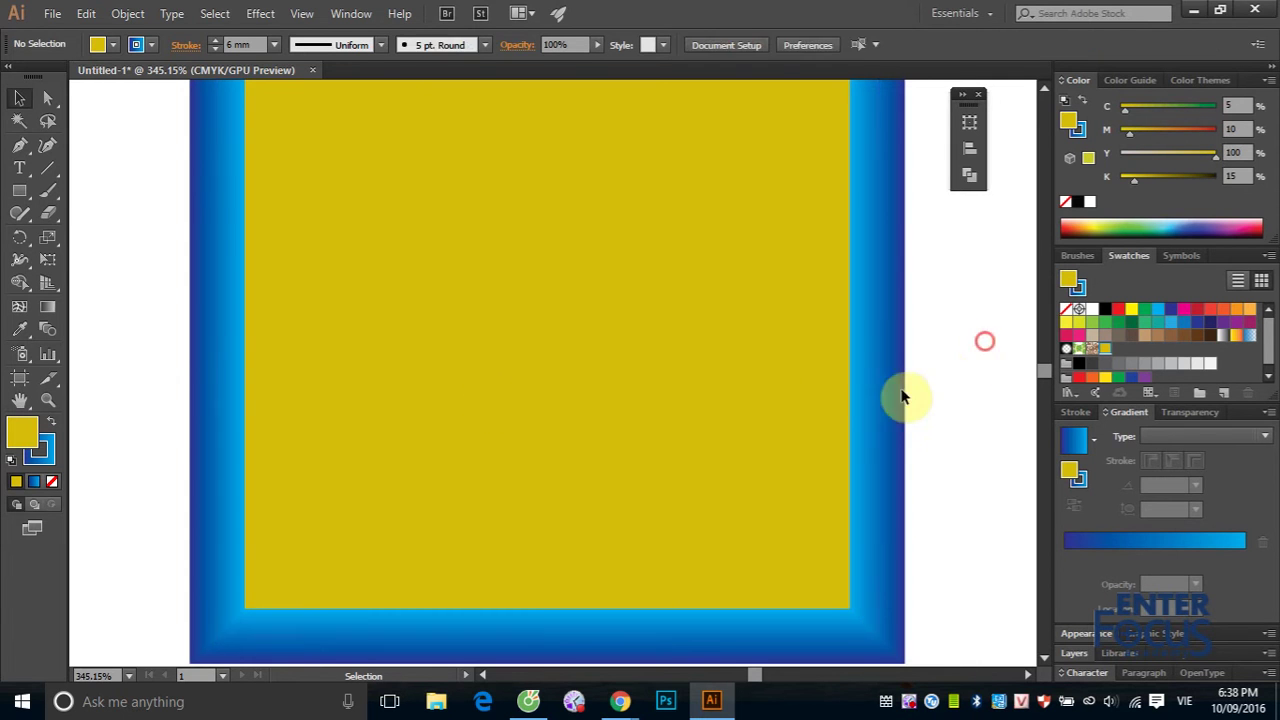
{"action": "left_click", "coordinate": [884, 394]}
{"action": "left_click", "coordinate": [51, 480]}
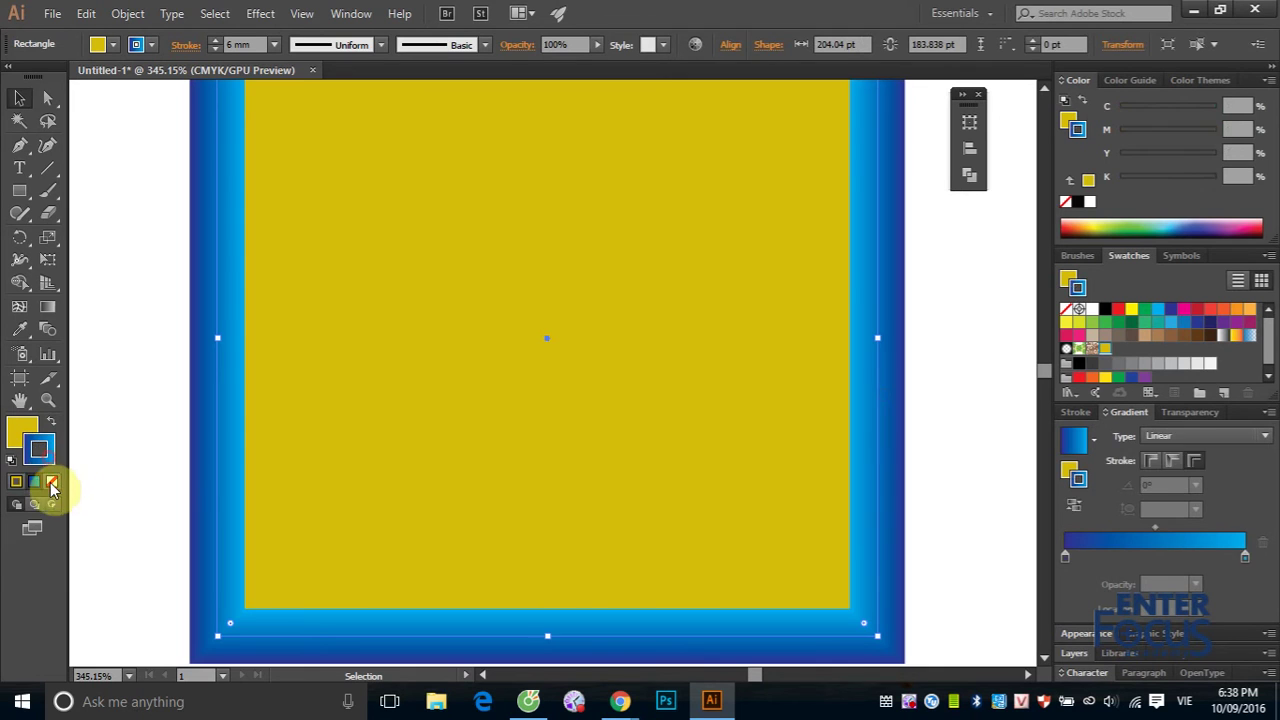
{"action": "left_click", "coordinate": [928, 320]}
{"action": "left_click", "coordinate": [763, 425]}
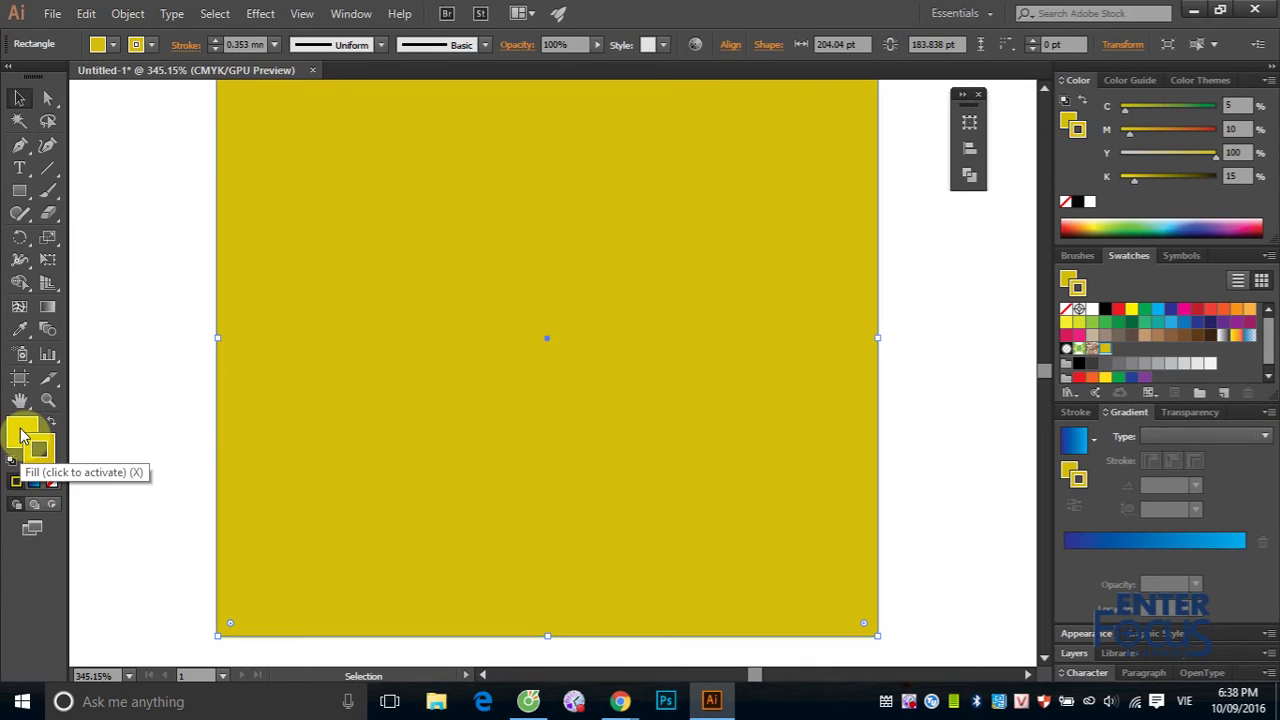
{"action": "left_click", "coordinate": [19, 487]}
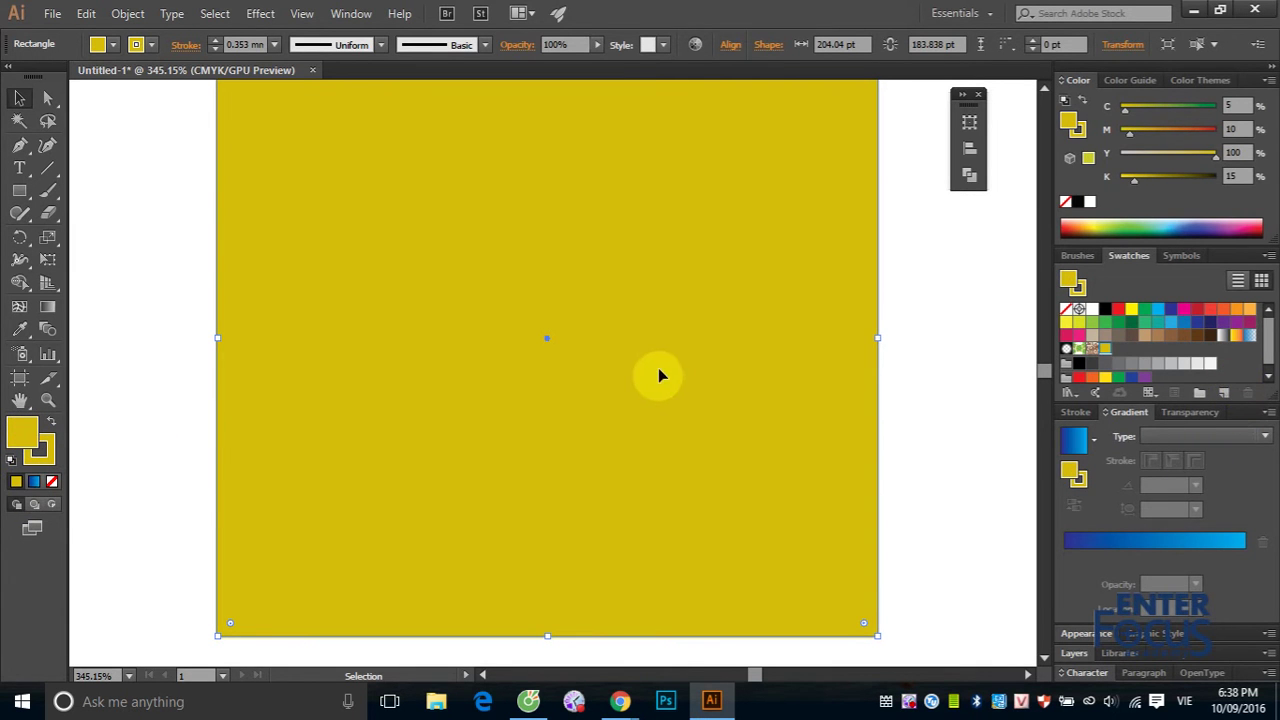
{"action": "left_click", "coordinate": [1224, 396]}
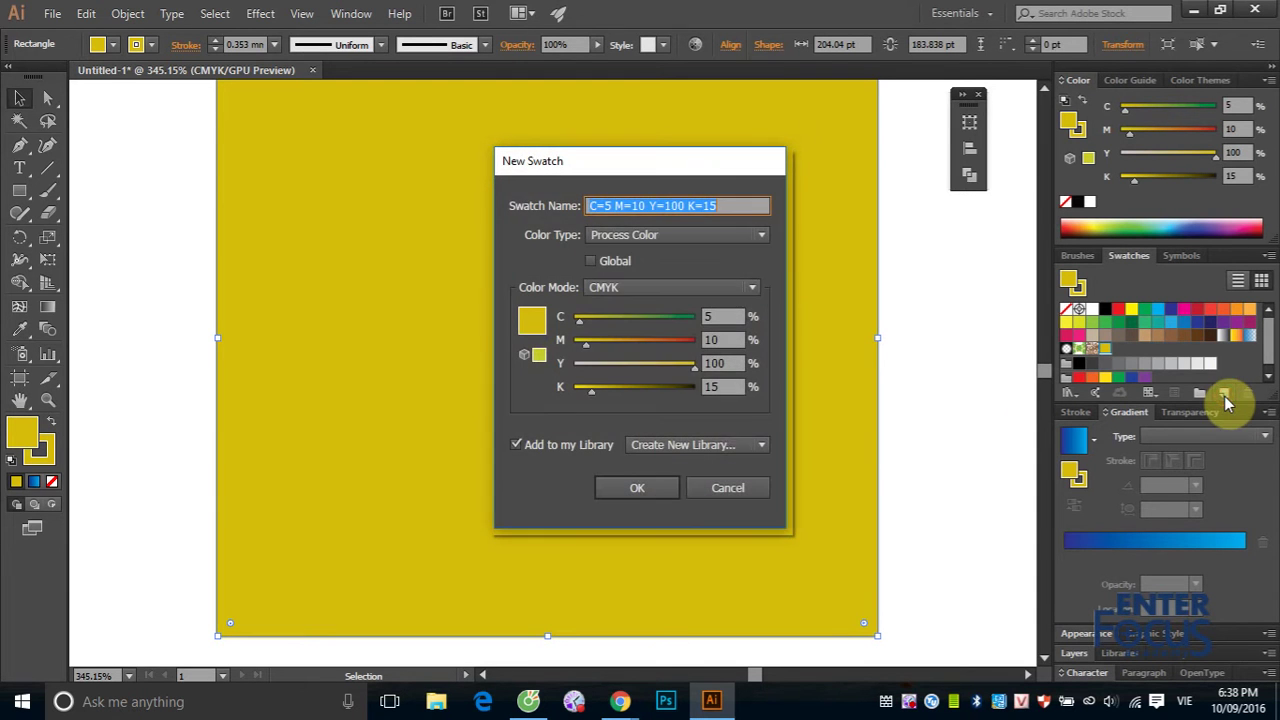
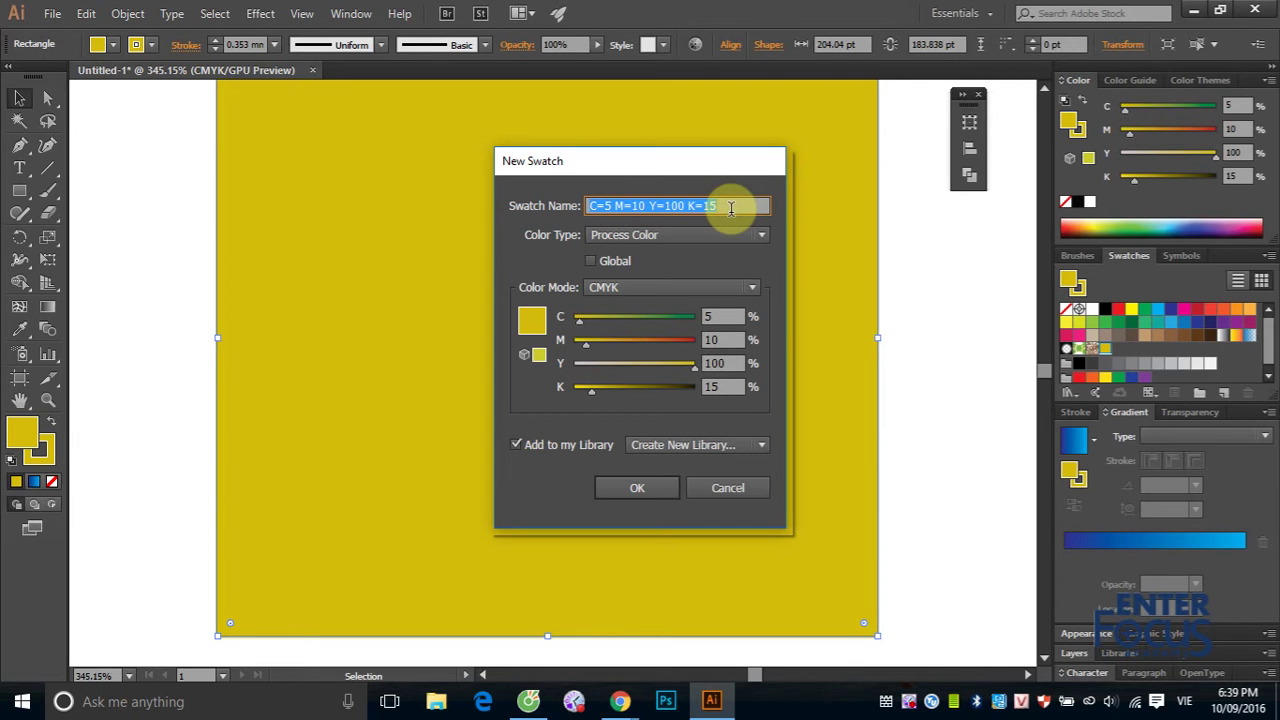
- Add the yellow swatch under its default name, C=5 M=10 Y=100 K=15
{"action": "left_click", "coordinate": [730, 206]}
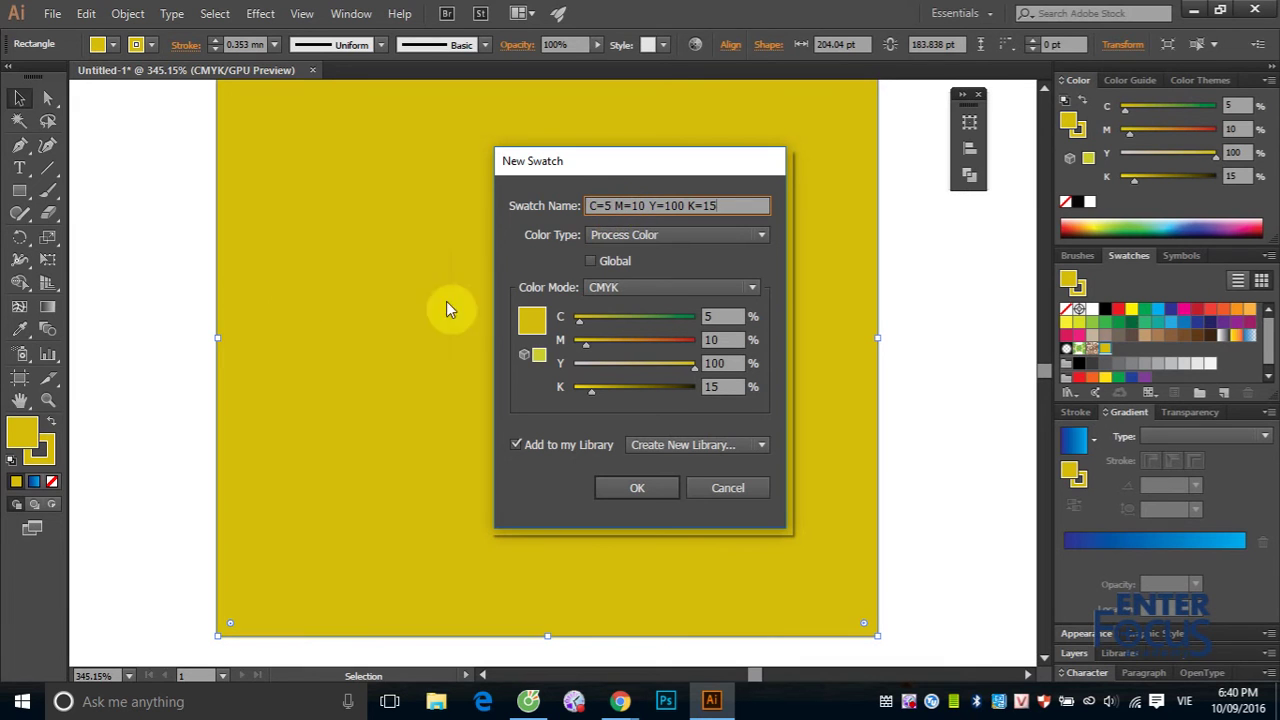
{"action": "left_click", "coordinate": [633, 490]}
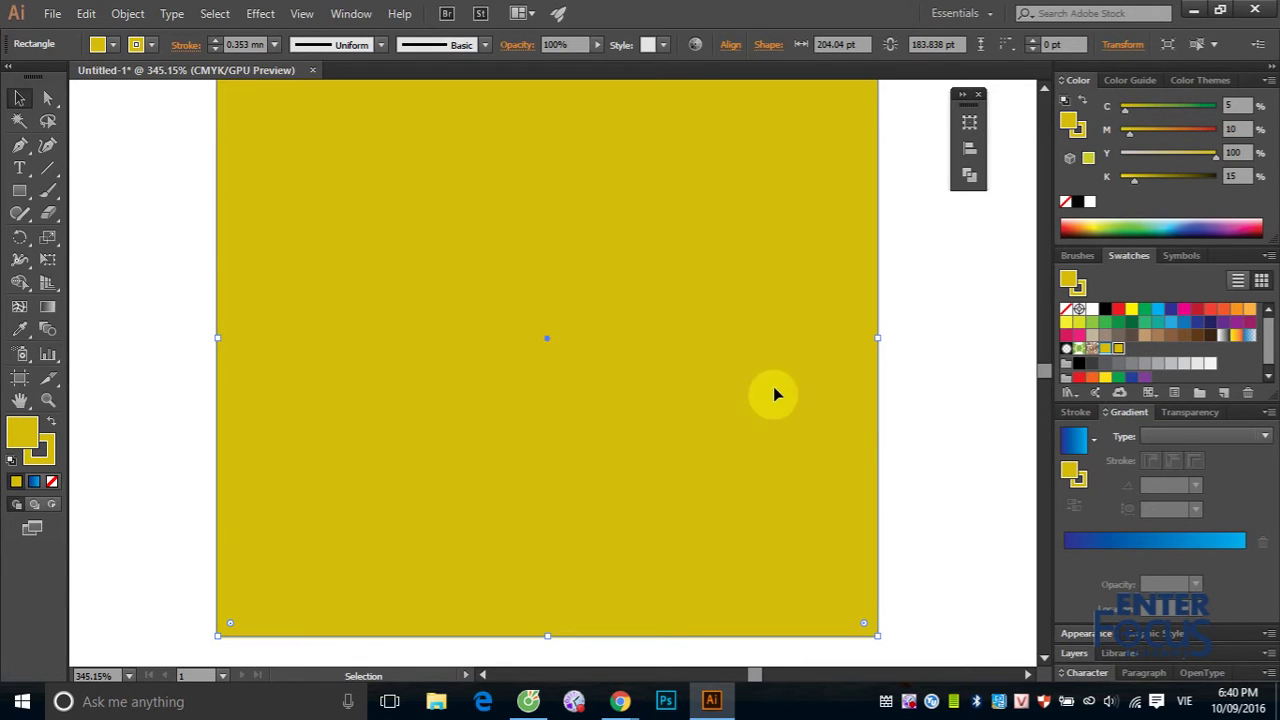
- Give the large rectangle the dark-to-light blue linear gradient fill and begin a new swatch from it
{"action": "left_click", "coordinate": [35, 484]}
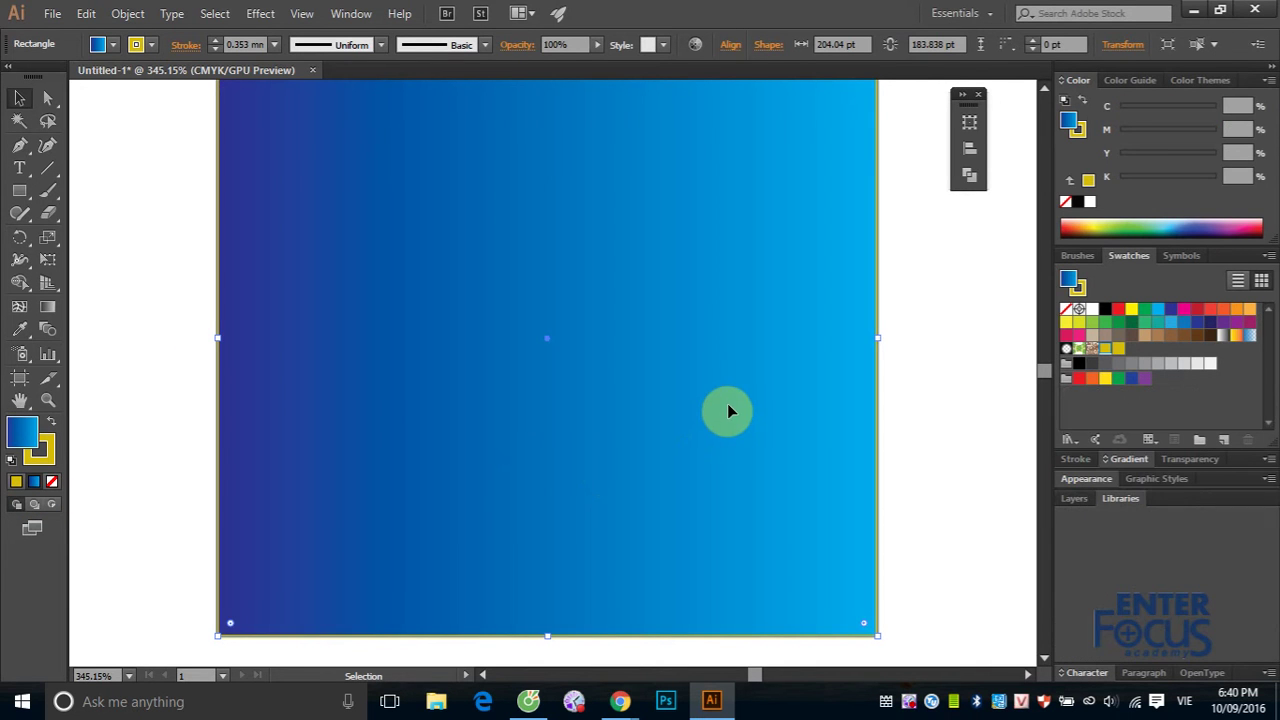
{"action": "left_click", "coordinate": [644, 438]}
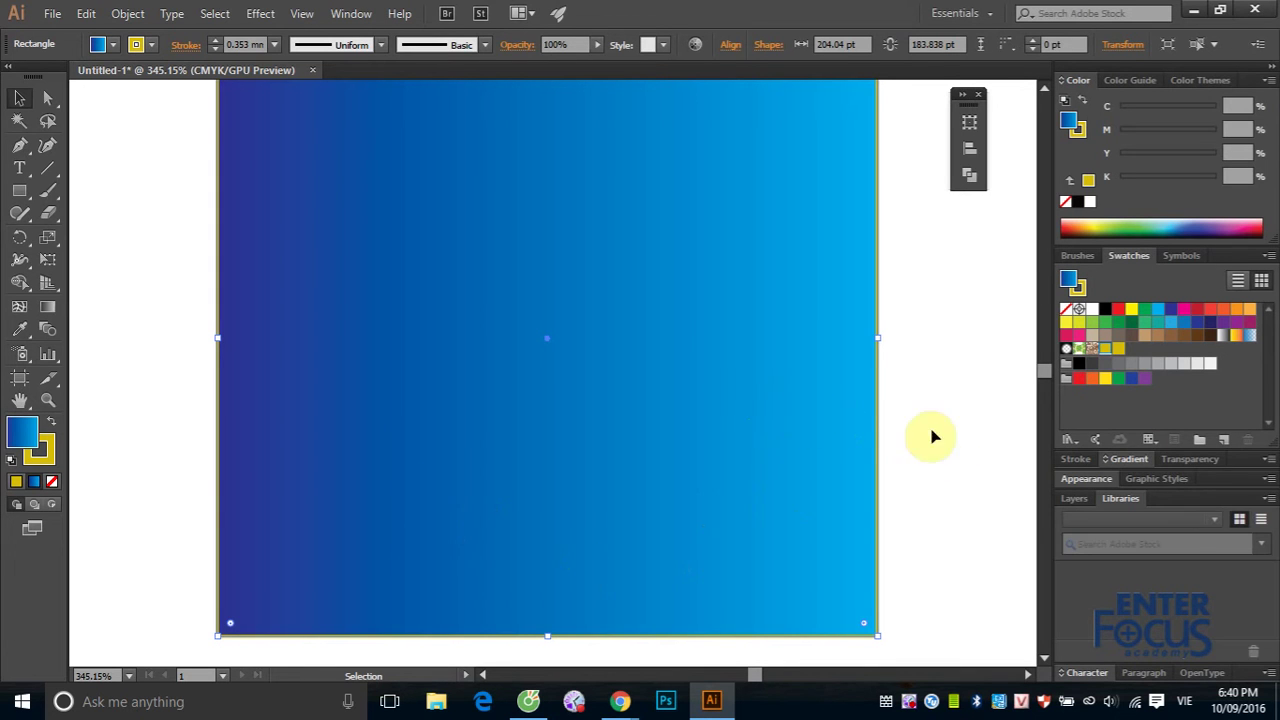
{"action": "left_click", "coordinate": [593, 407]}
{"action": "left_click", "coordinate": [1223, 442]}
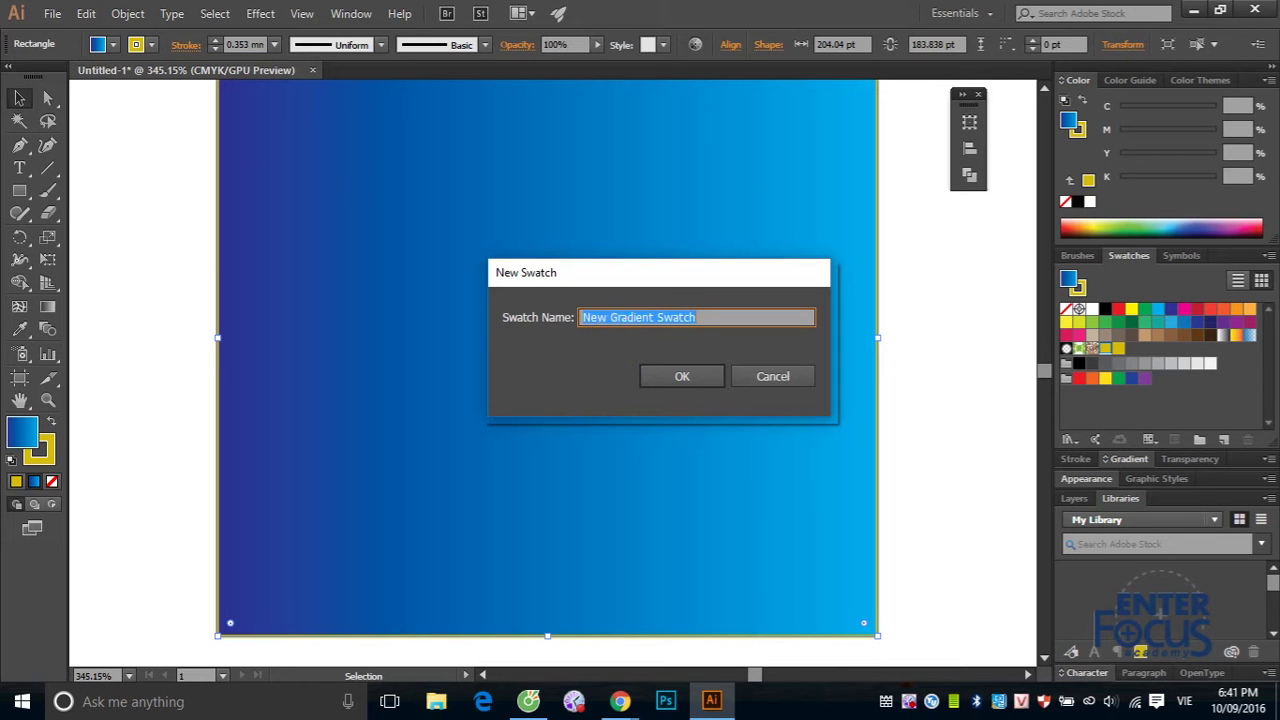
- Name the blue gradient swatch 144323 and add it to the Swatches panel
{"action": "type", "text": "144323"}
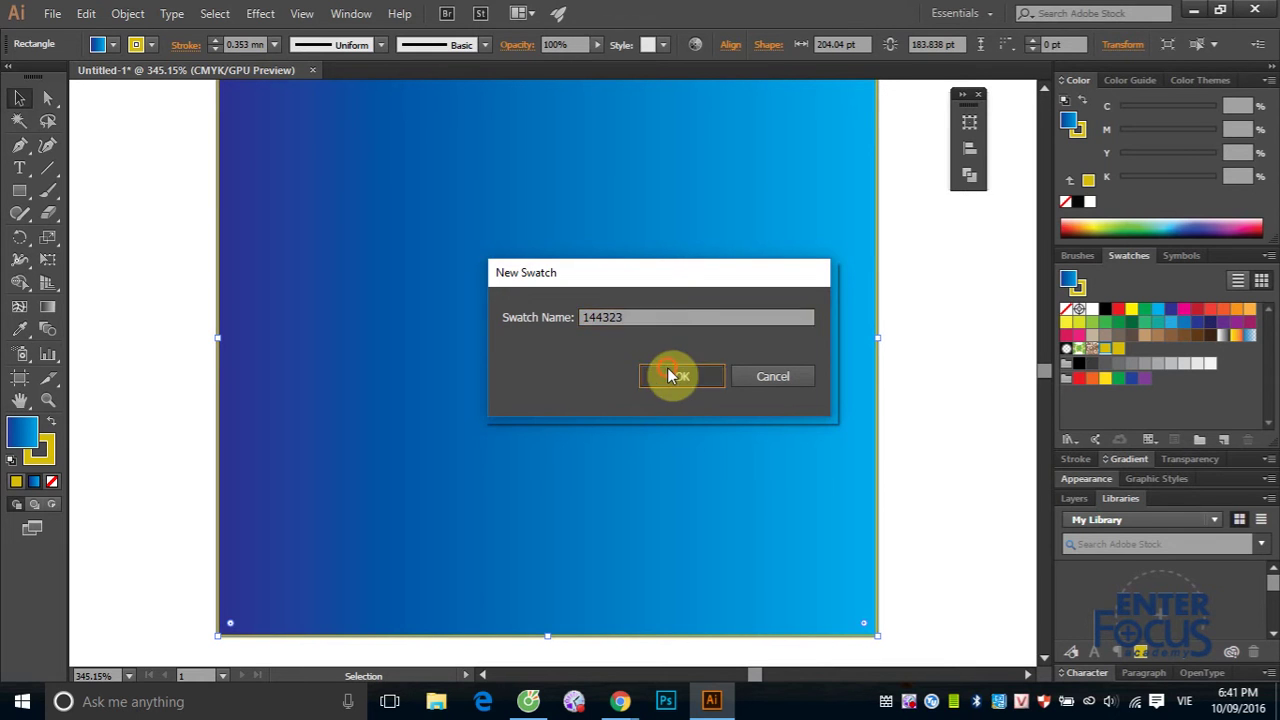
{"action": "left_click", "coordinate": [668, 372]}
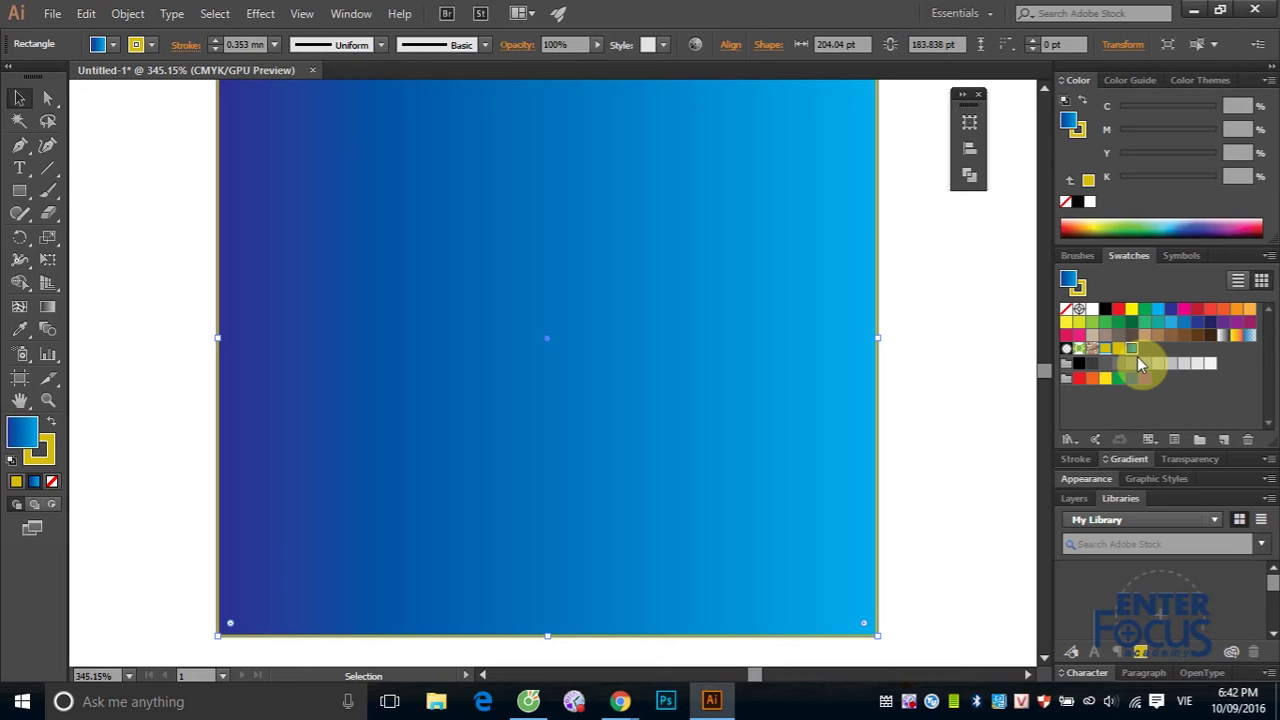
{"action": "left_click", "coordinate": [16, 483]}
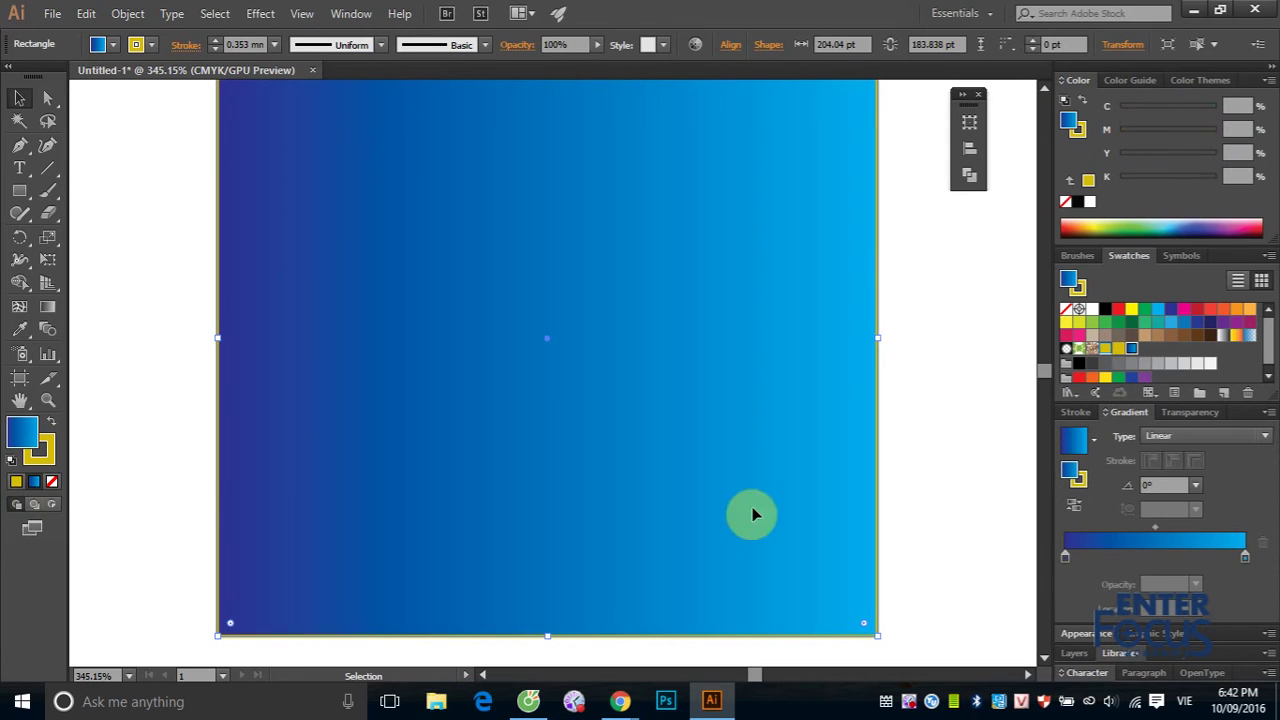
{"action": "left_click", "coordinate": [36, 484]}
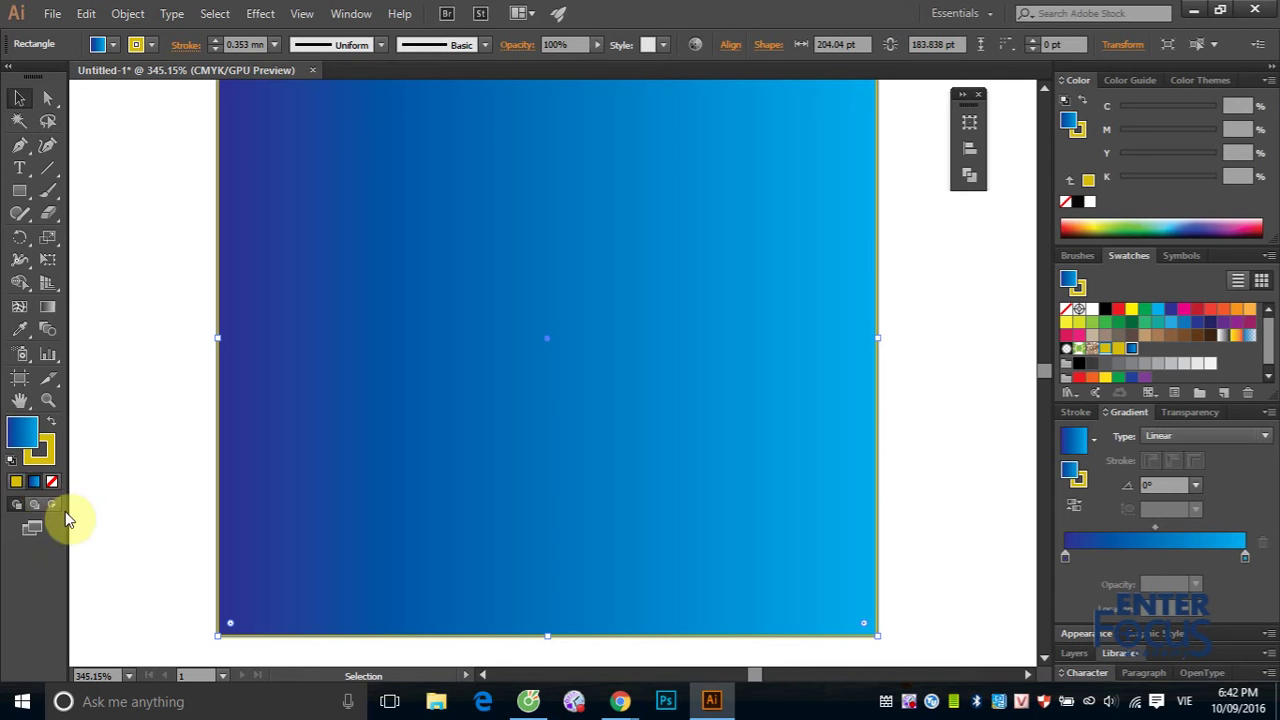
{"action": "left_click", "coordinate": [137, 403]}
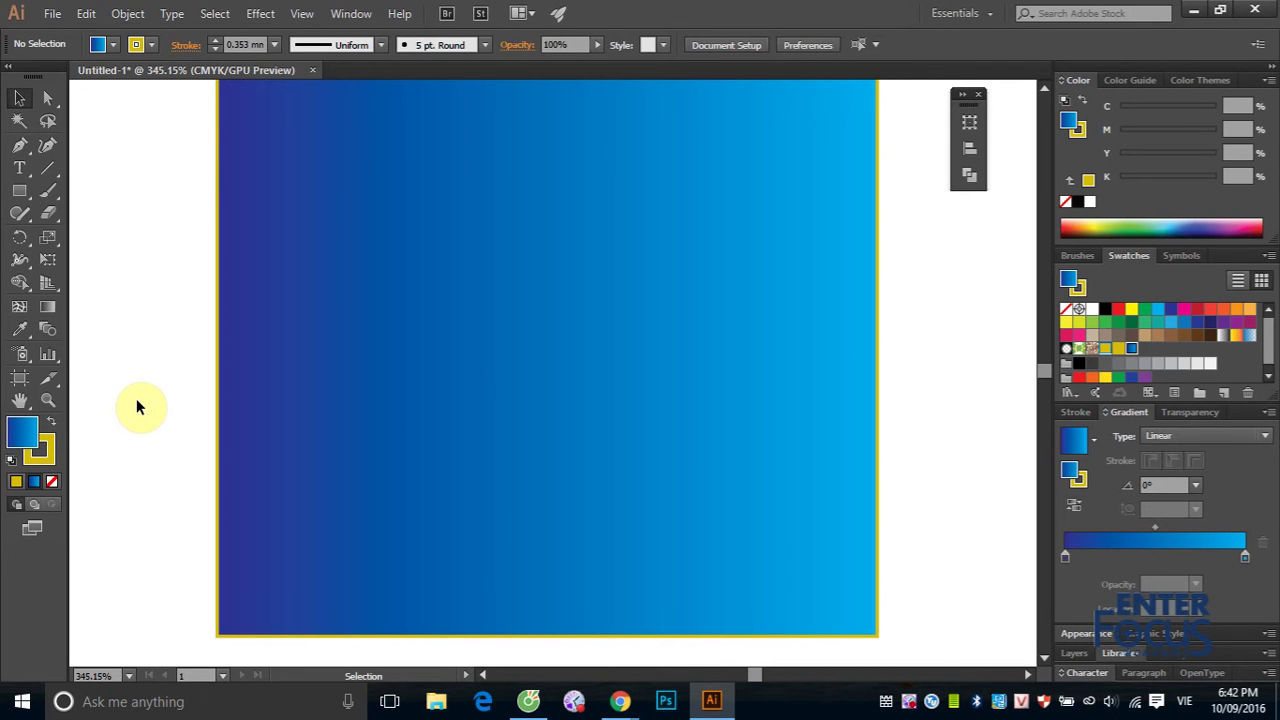
- Draw a small yellow square of about 26 × 29 pt left of the artboard, briefly trying the blue gradient on it
{"action": "left_click", "coordinate": [20, 192]}
{"action": "left_click", "coordinate": [16, 481]}
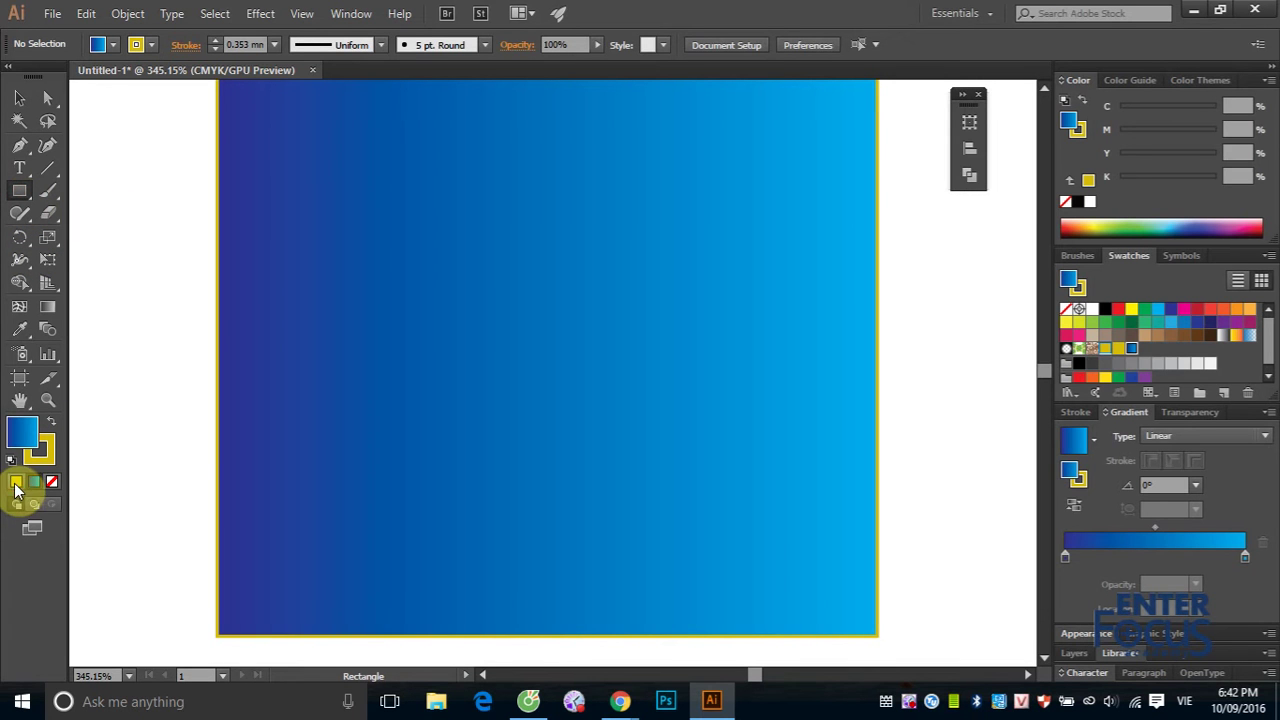
{"action": "left_click_drag", "start_coordinate": [103, 278], "coordinate": [189, 371]}
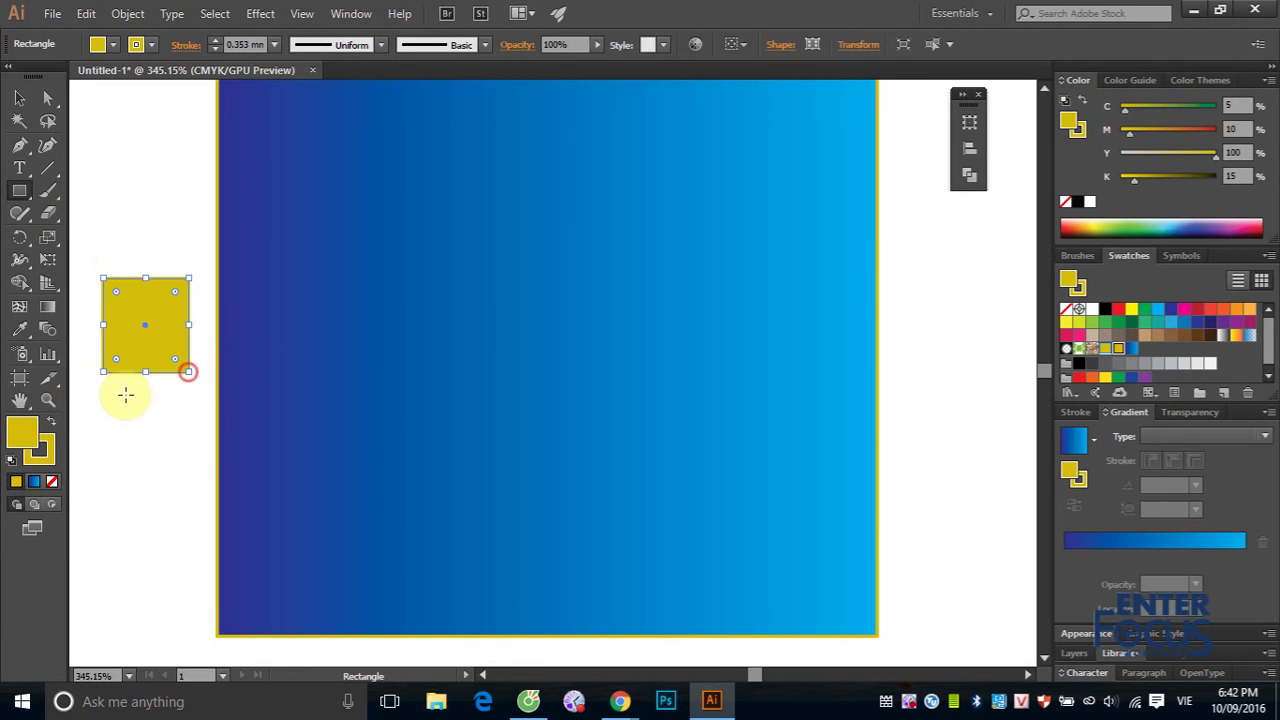
{"action": "left_click", "coordinate": [19, 97]}
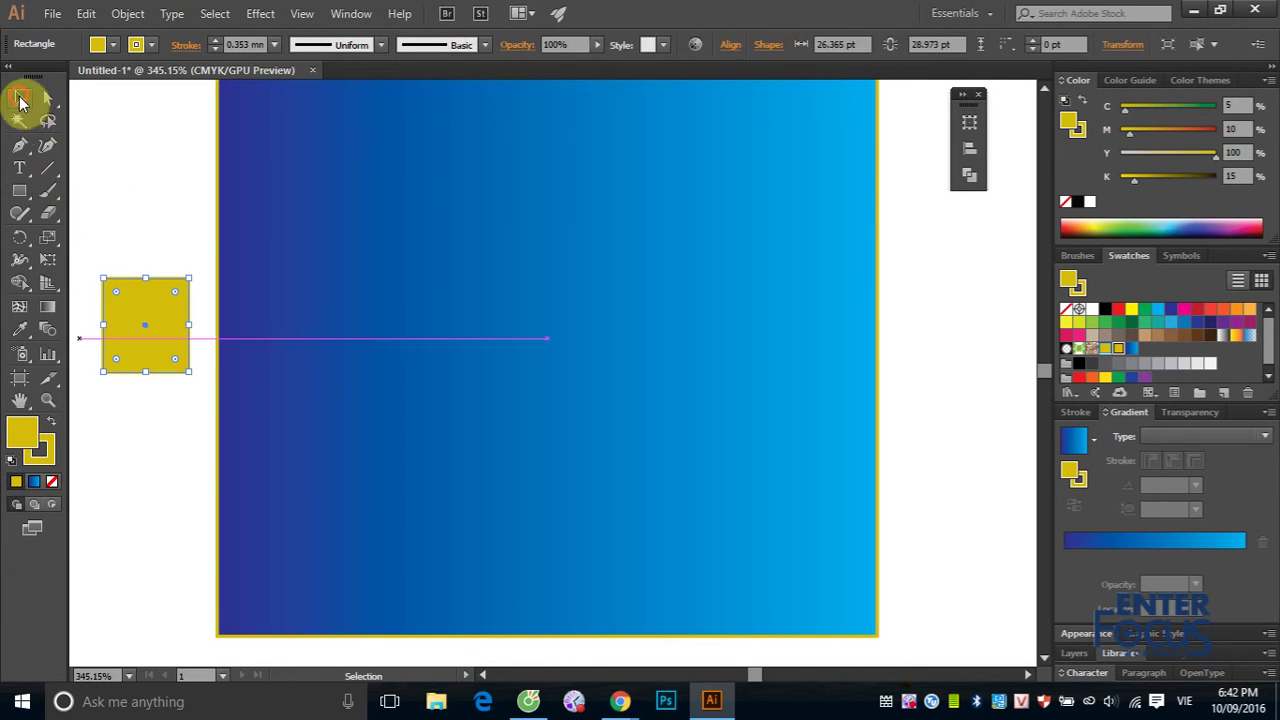
{"action": "left_click", "coordinate": [35, 482]}
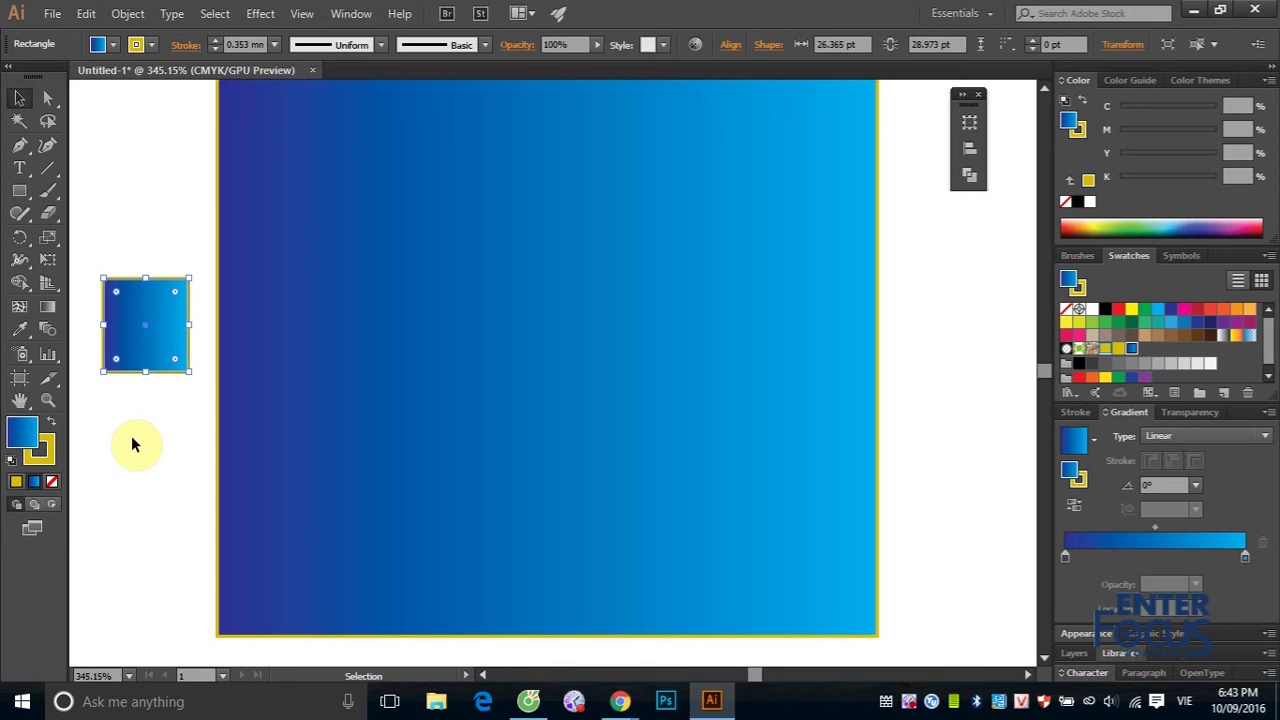
{"action": "left_click", "coordinate": [16, 481]}
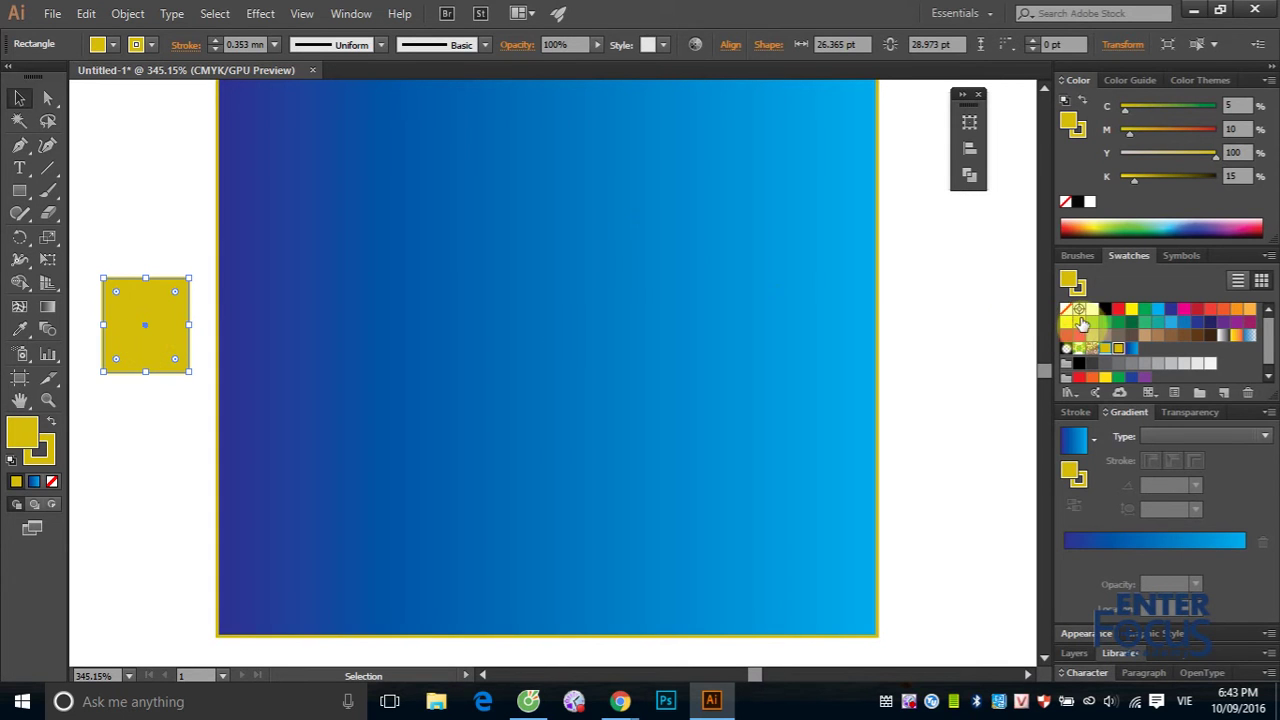
- Turn the small square red, then switch its fill to the blue linear gradient
{"action": "left_click", "coordinate": [1121, 313]}
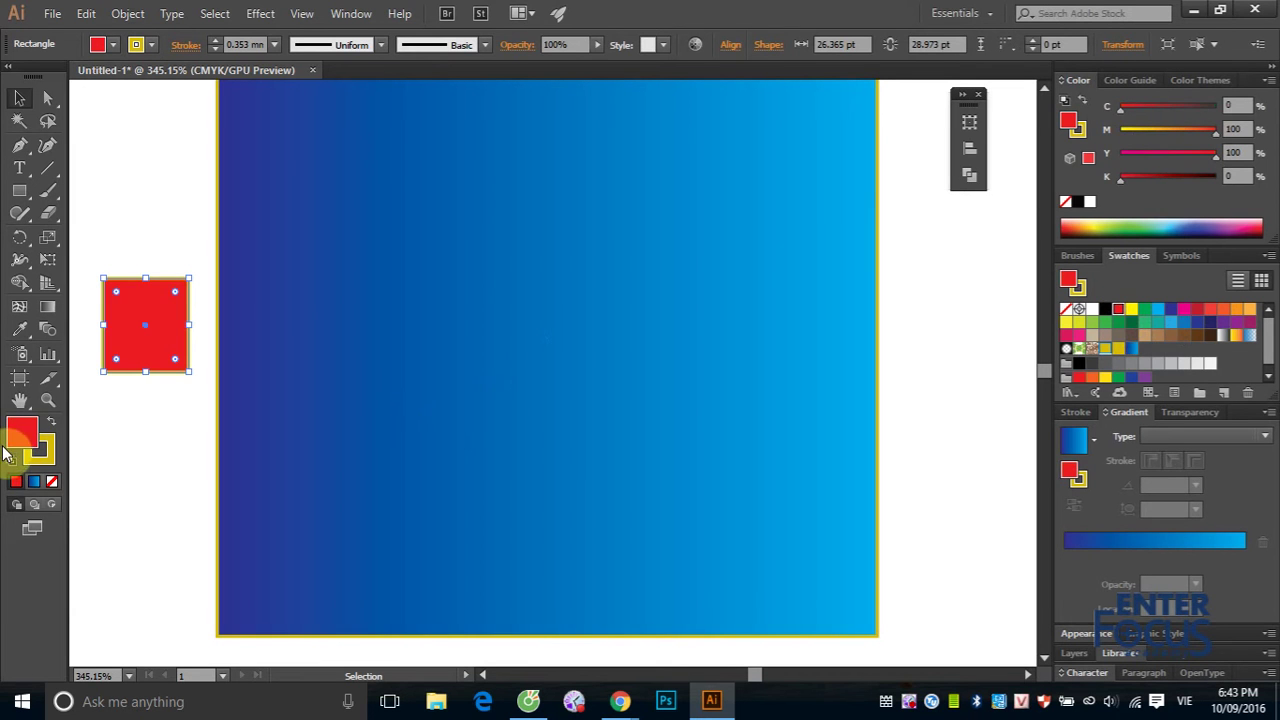
{"action": "left_click", "coordinate": [34, 483]}
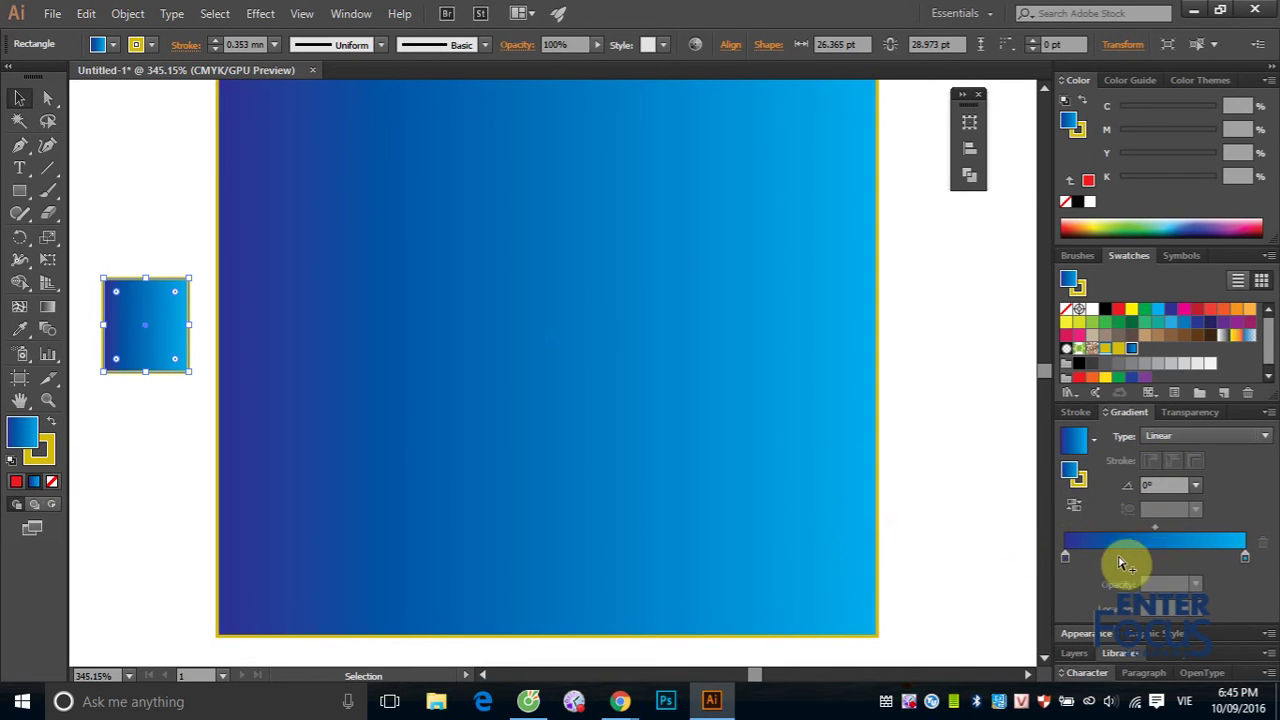
- Select only the large rectangle and show its on-canvas gradient annotator with the Gradient tool
{"action": "left_click", "coordinate": [1065, 558]}
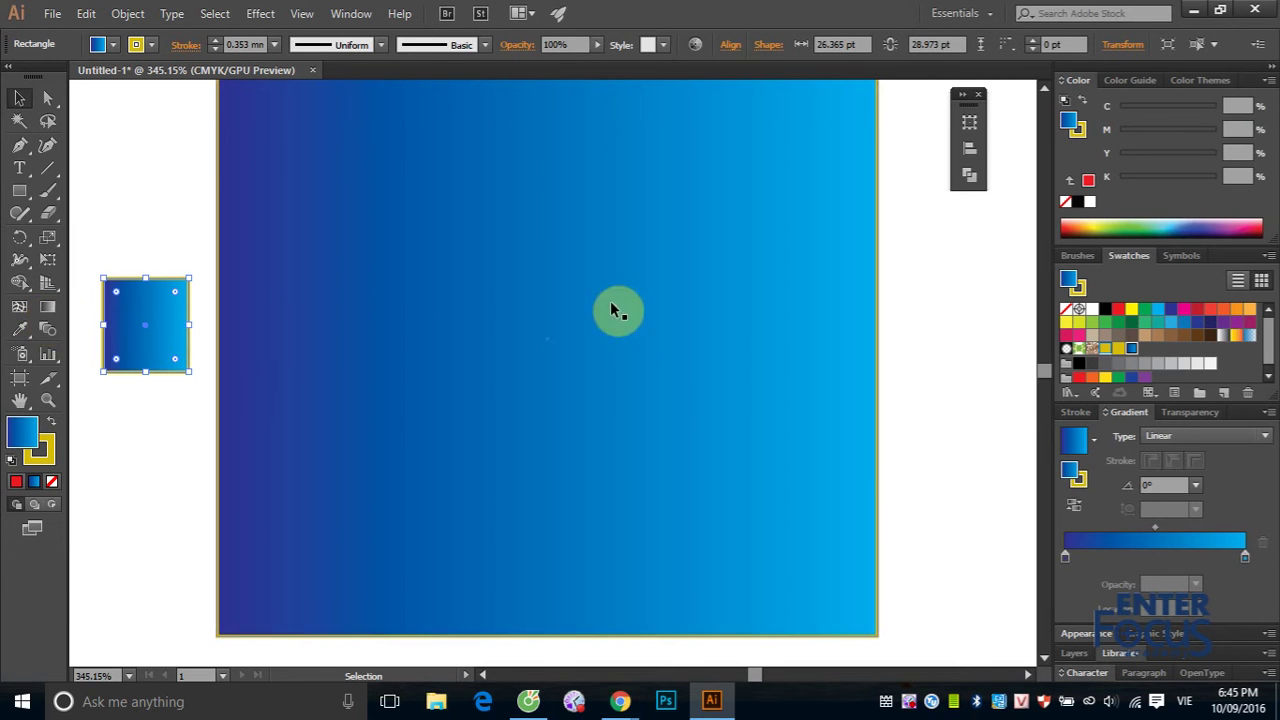
{"action": "left_click", "coordinate": [944, 277]}
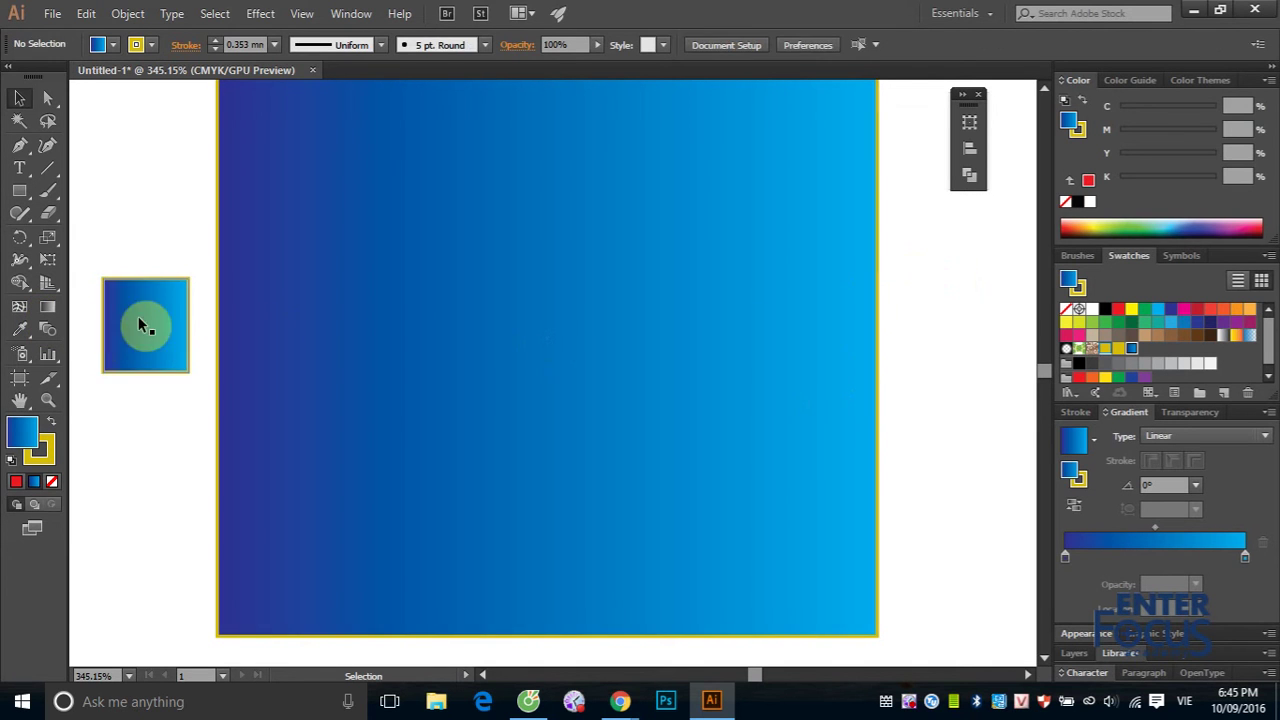
{"action": "left_click", "coordinate": [337, 300]}
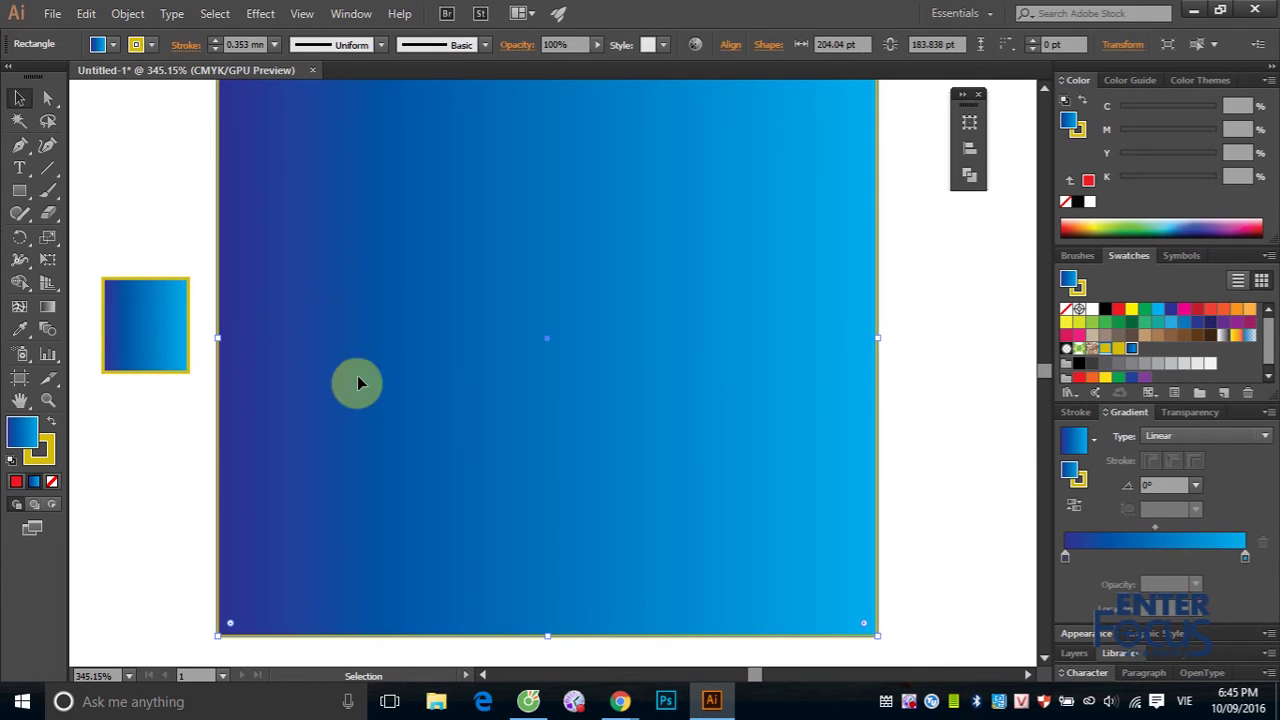
{"action": "left_click", "coordinate": [44, 306]}
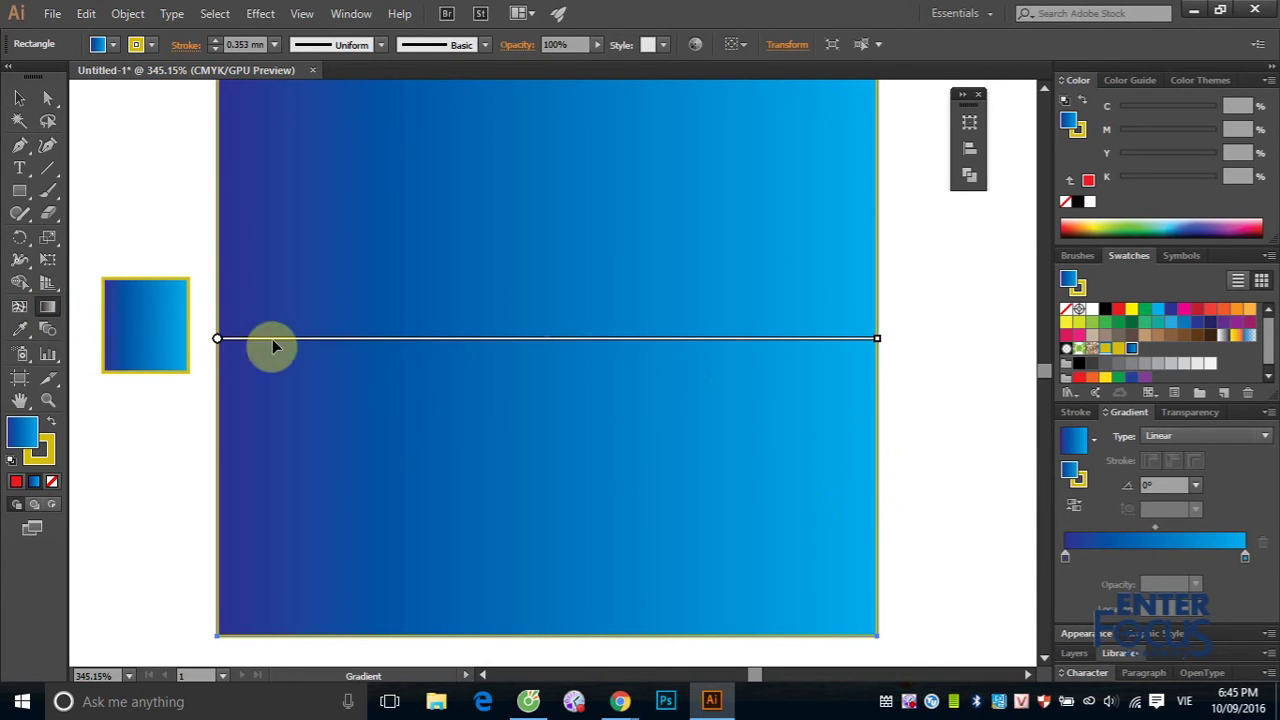
{"action": "mouse_move", "coordinate": [547, 338]}
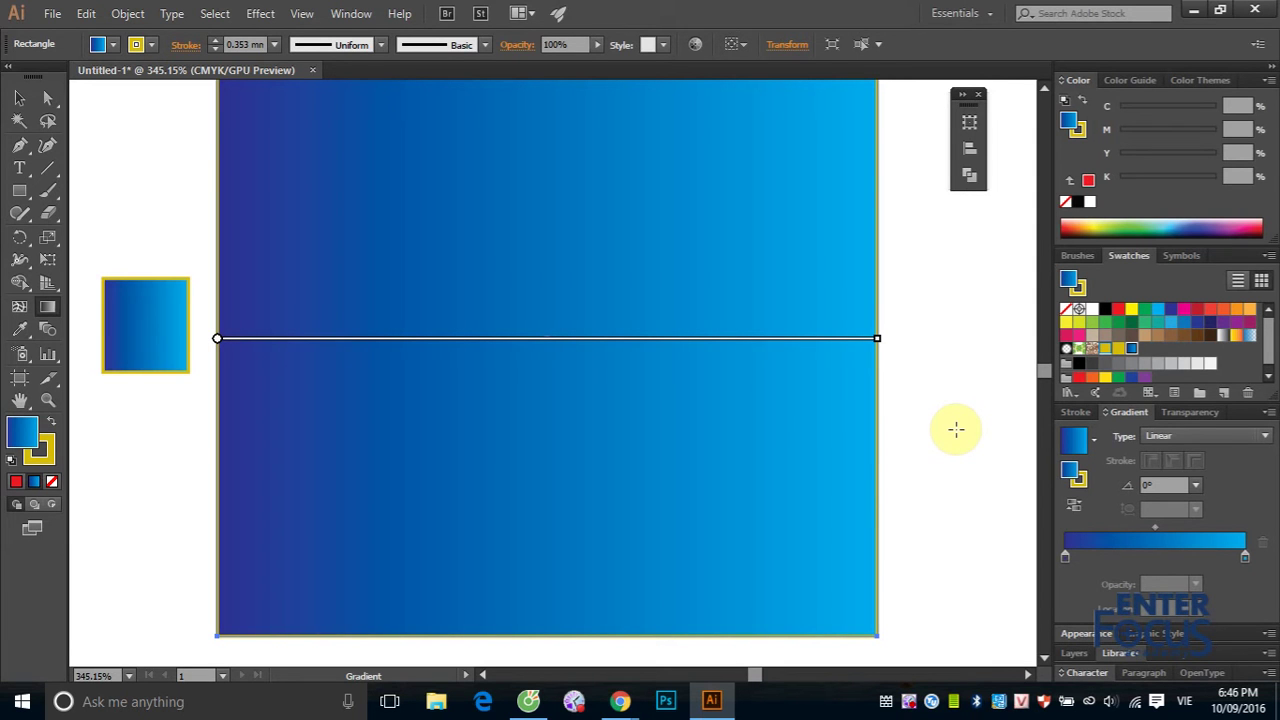
- Reposition the gradient midpoint and push the dark blue start stop toward the centre
{"action": "left_click_drag", "start_coordinate": [726, 354], "coordinate": [703, 357]}
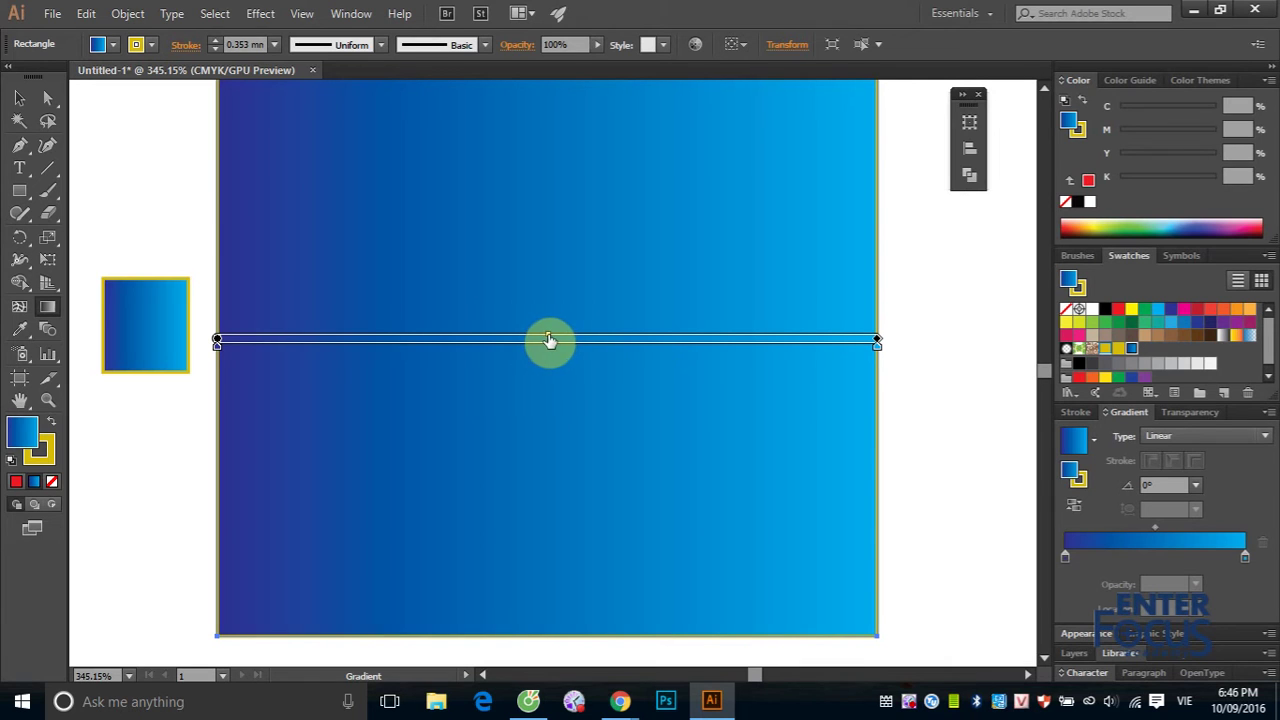
{"action": "mouse_move", "coordinate": [550, 341]}
{"action": "left_mouse_down"}
{"action": "mouse_move", "coordinate": [362, 345]}
{"action": "mouse_move", "coordinate": [681, 341]}
{"action": "left_mouse_up"}
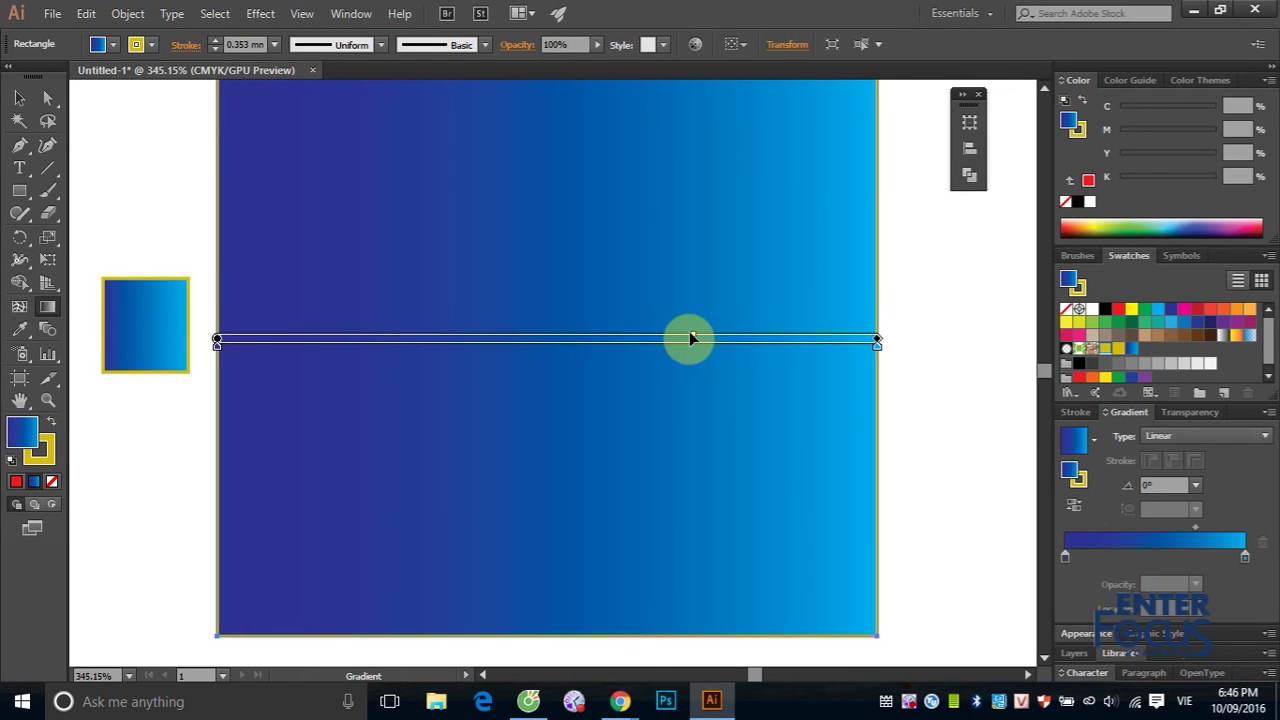
{"action": "left_click_drag", "start_coordinate": [636, 341], "coordinate": [547, 340]}
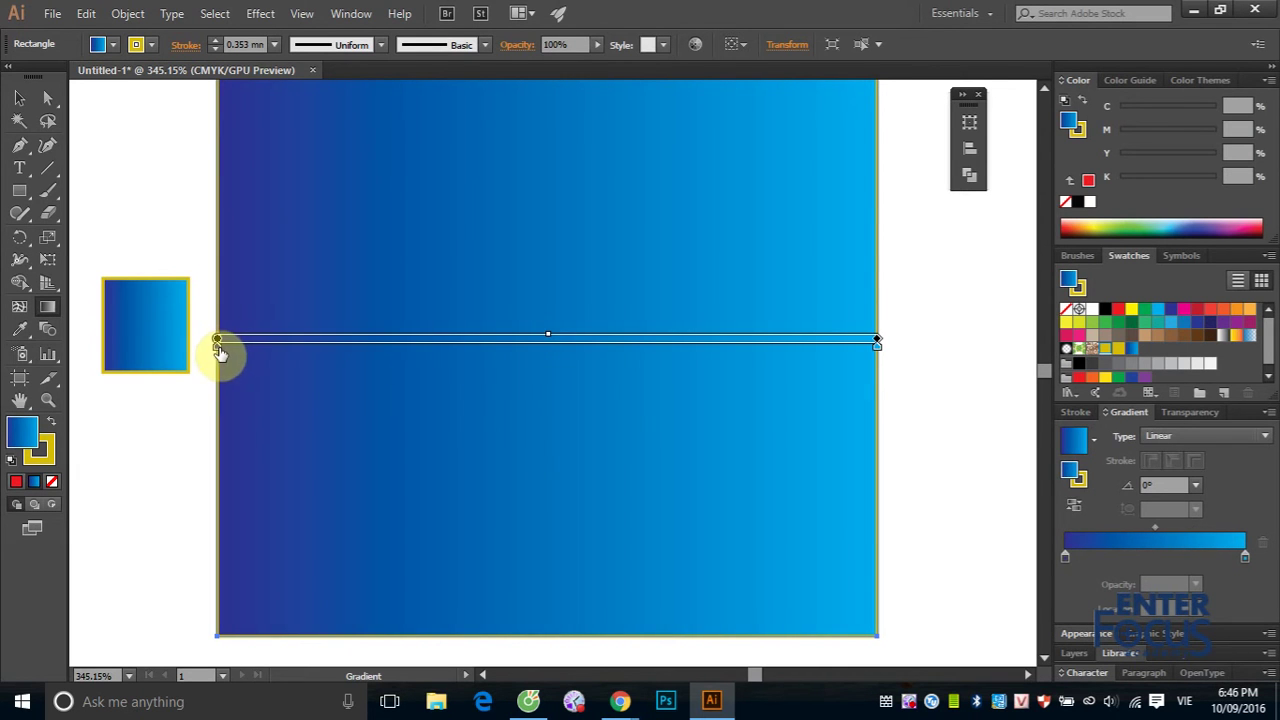
{"action": "mouse_move", "coordinate": [345, 364]}
{"action": "left_mouse_down"}
{"action": "mouse_move", "coordinate": [391, 357]}
{"action": "mouse_move", "coordinate": [222, 359]}
{"action": "left_mouse_up"}
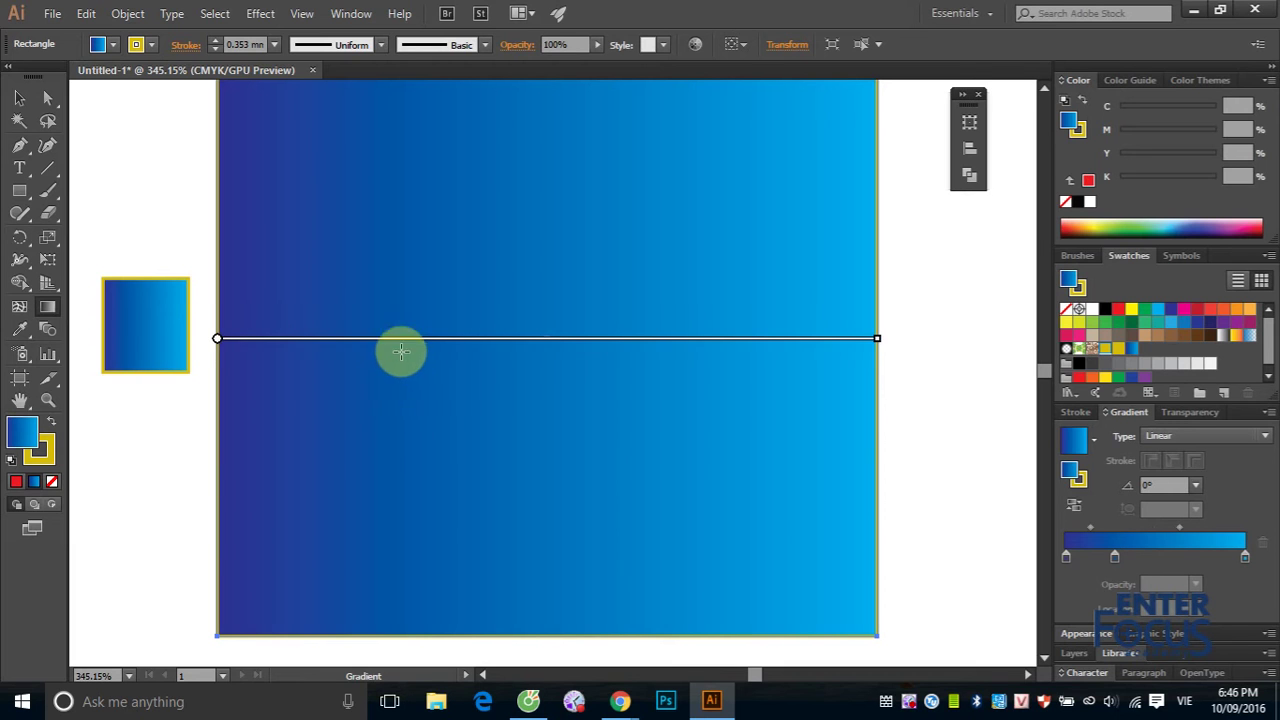
- Try an orange middle stop on the banner gradient, then undo it
{"action": "left_click", "coordinate": [399, 350]}
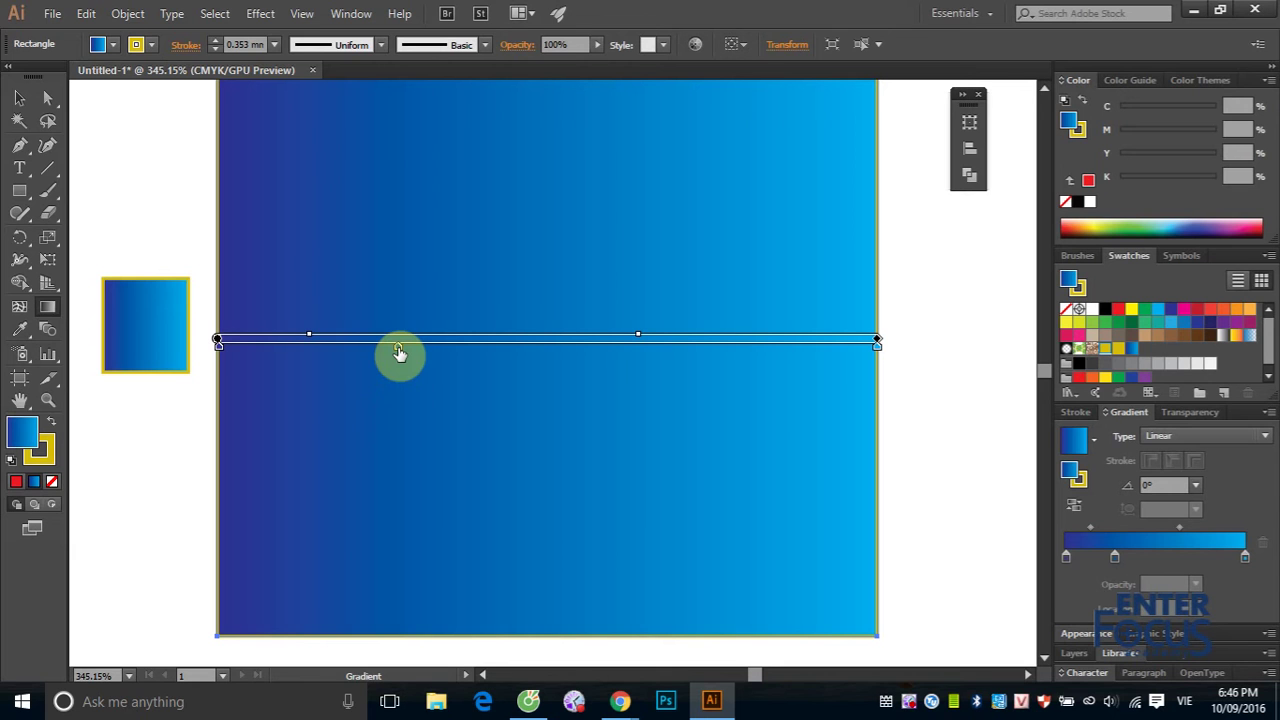
{"action": "double_click", "coordinate": [399, 350]}
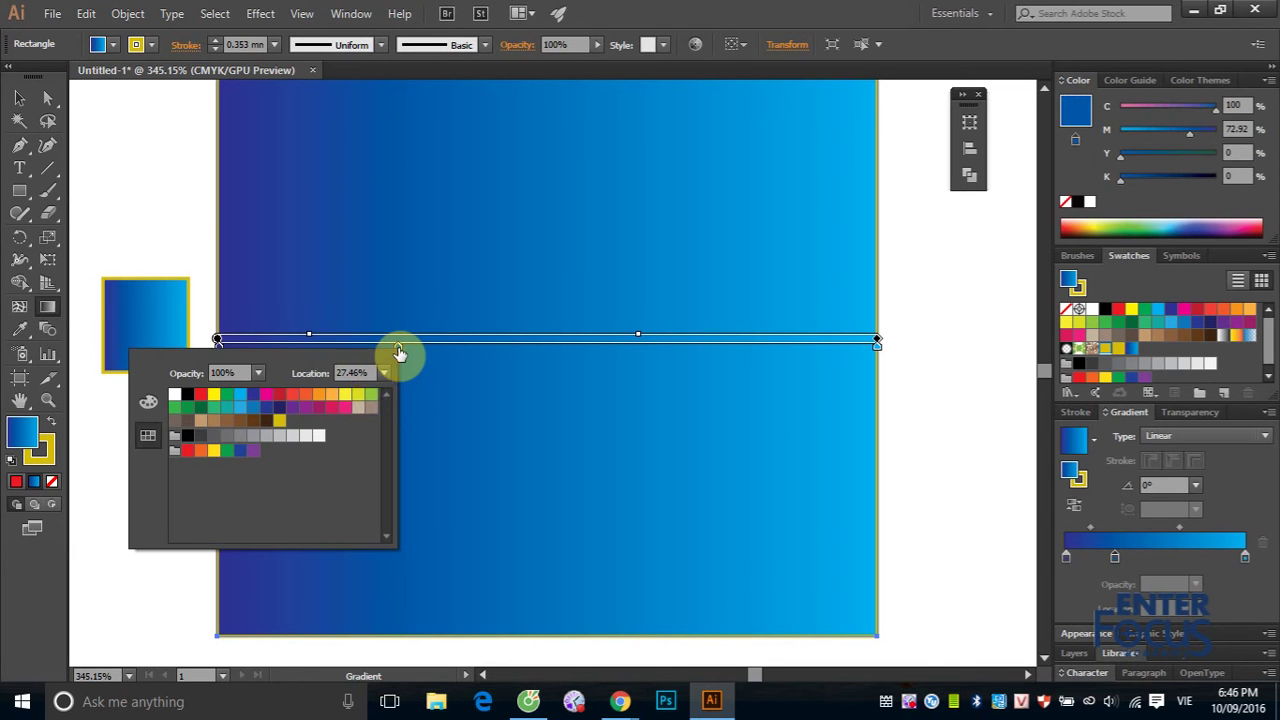
{"action": "left_click", "coordinate": [334, 396]}
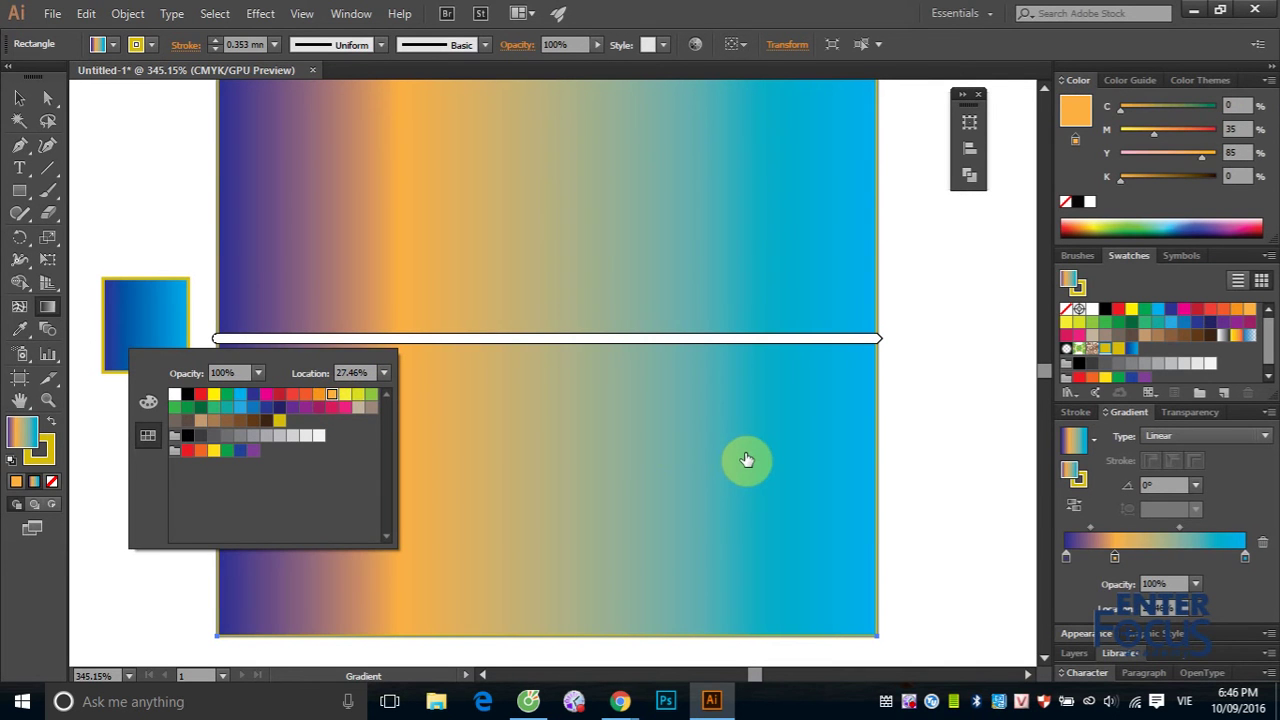
{"action": "left_click", "coordinate": [936, 374]}
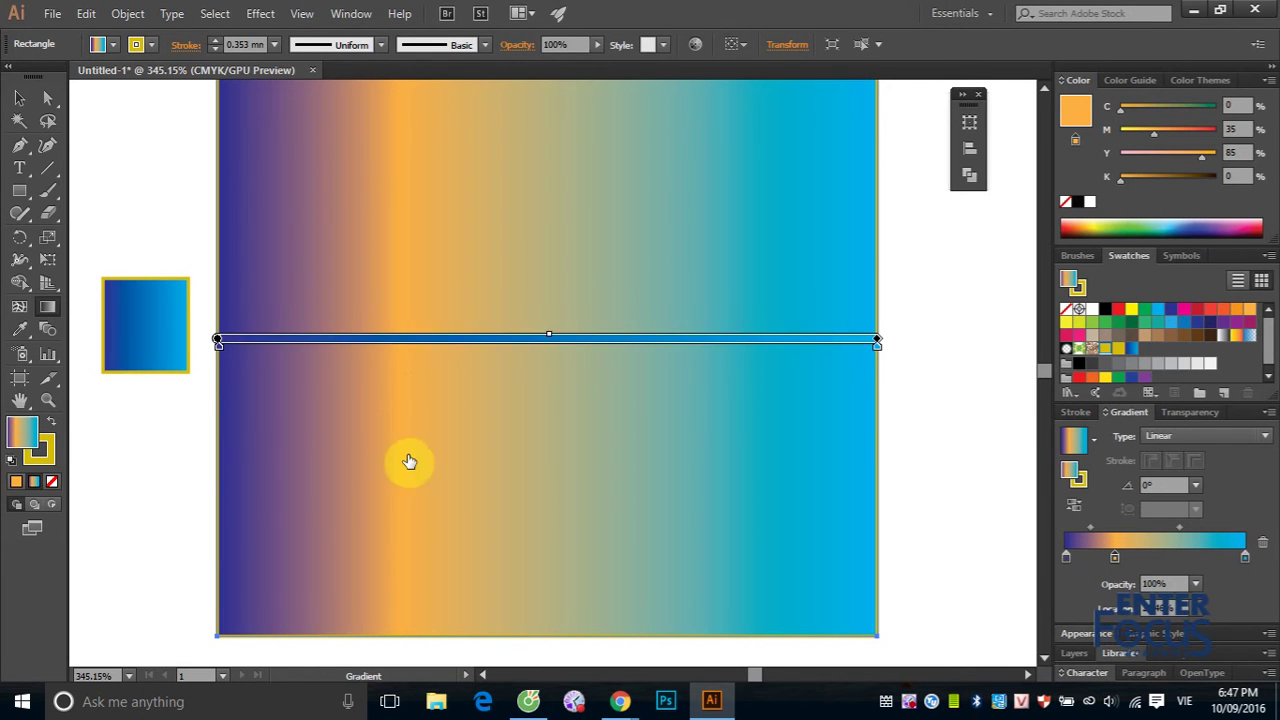
{"action": "key", "text": "ctrl+z"}
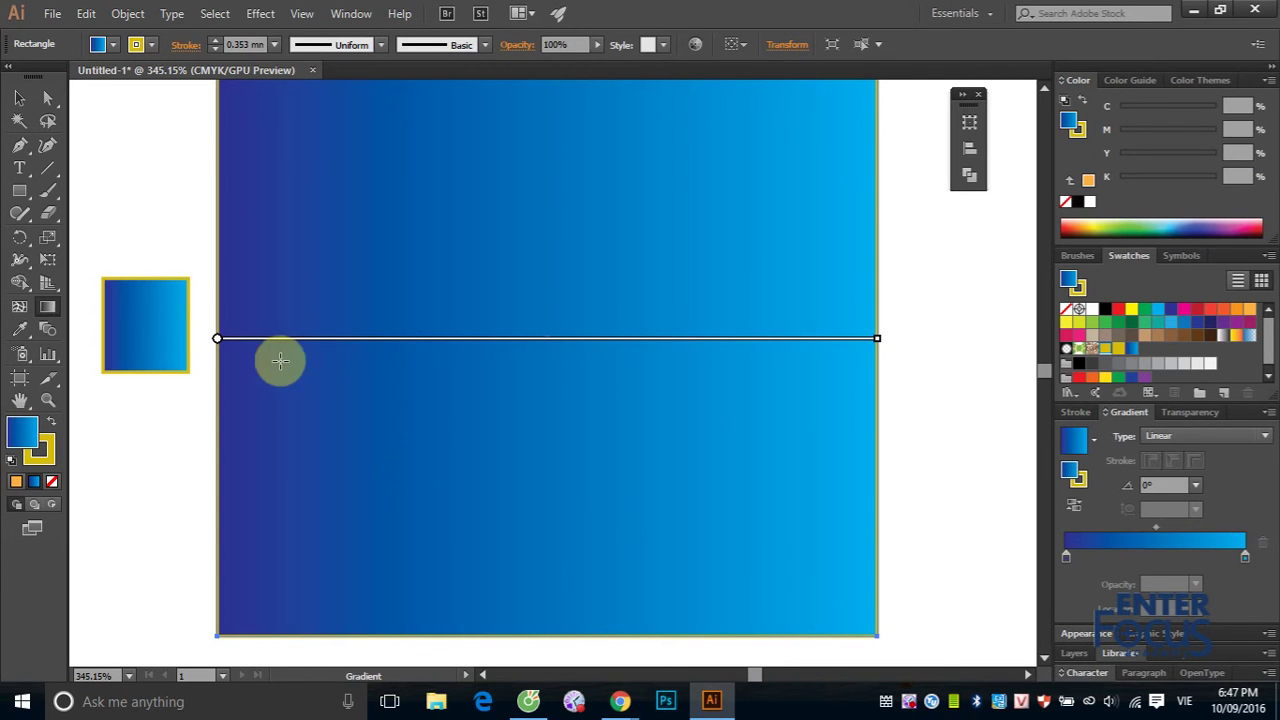
- Drag the gradient annotator's endpoints so it starts at the left edge and ends just inside the right edge
{"action": "left_click", "coordinate": [224, 350]}
{"action": "mouse_move", "coordinate": [876, 342]}
{"action": "left_mouse_down"}
{"action": "mouse_move", "coordinate": [620, 342]}
{"action": "mouse_move", "coordinate": [930, 340]}
{"action": "left_mouse_up"}
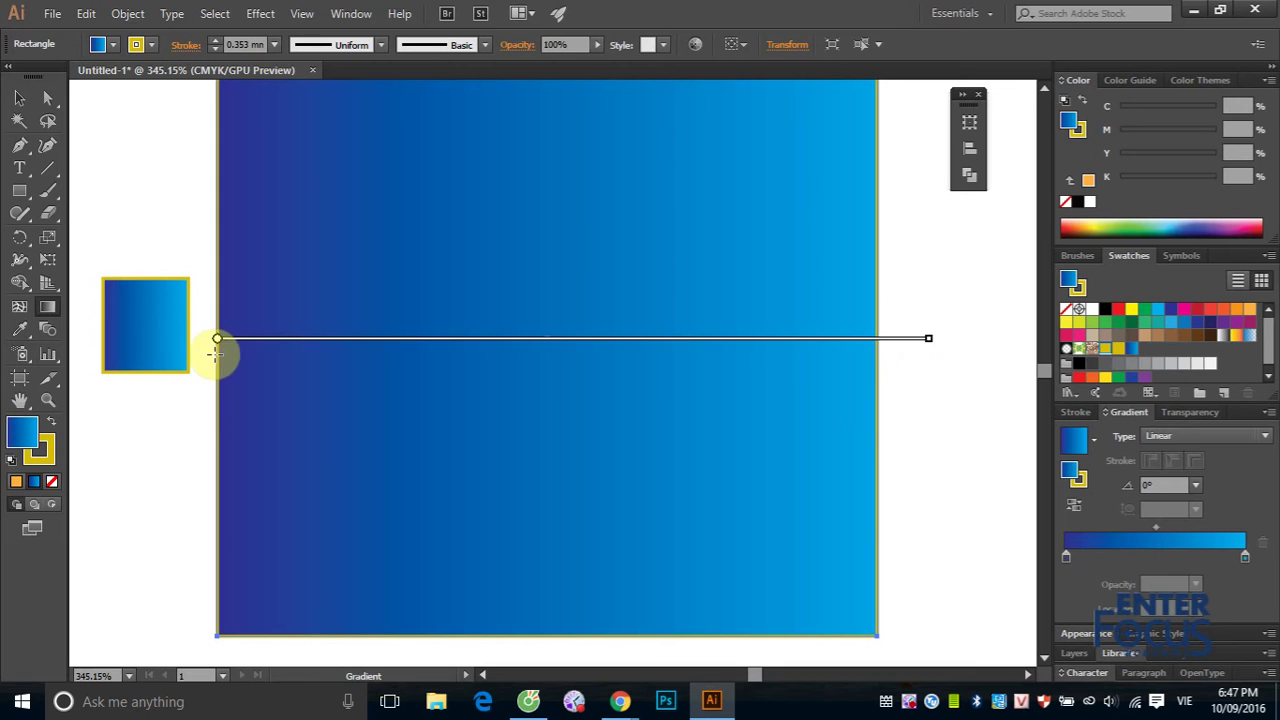
{"action": "left_click_drag", "start_coordinate": [218, 340], "coordinate": [456, 324]}
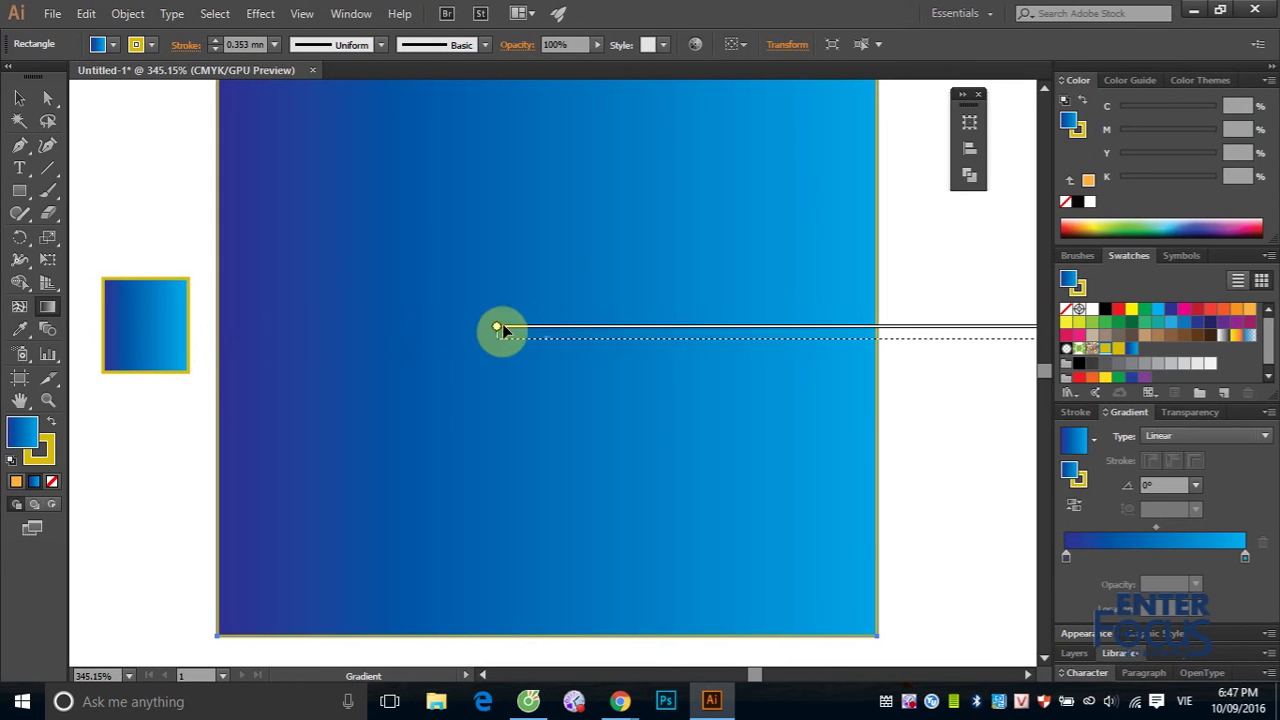
{"action": "left_click_drag", "start_coordinate": [364, 330], "coordinate": [215, 338]}
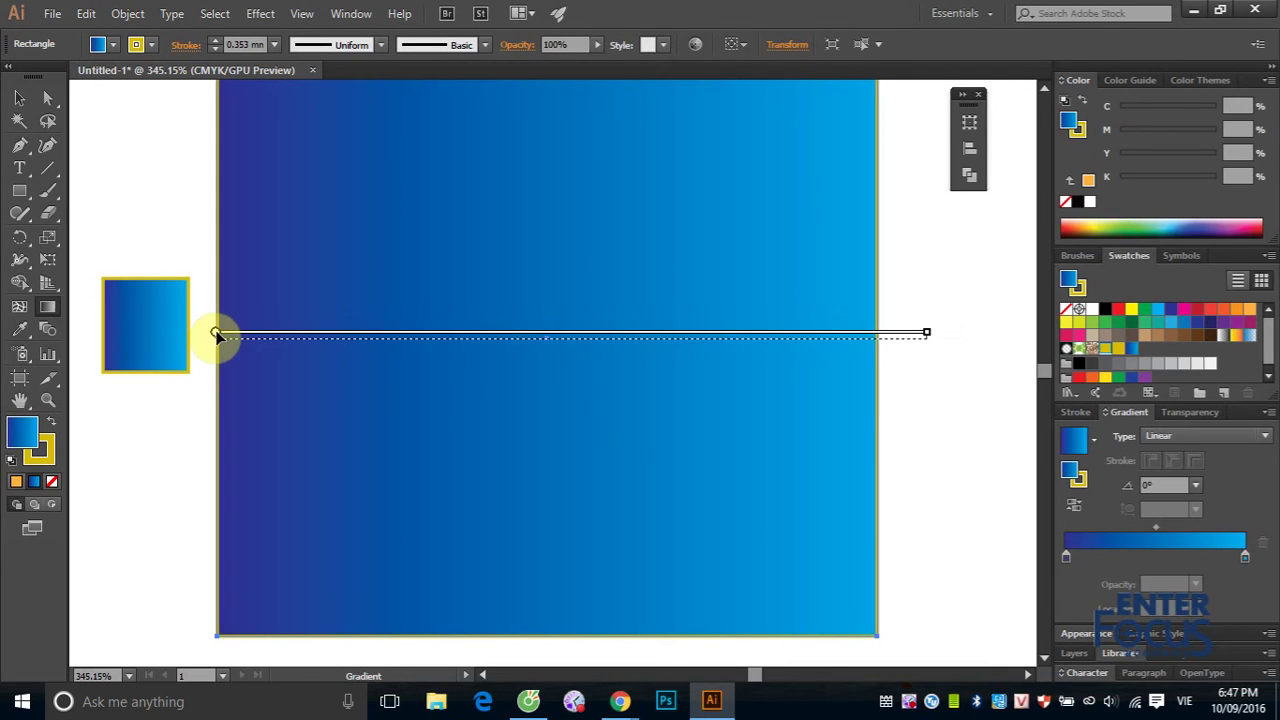
{"action": "left_click", "coordinate": [218, 342]}
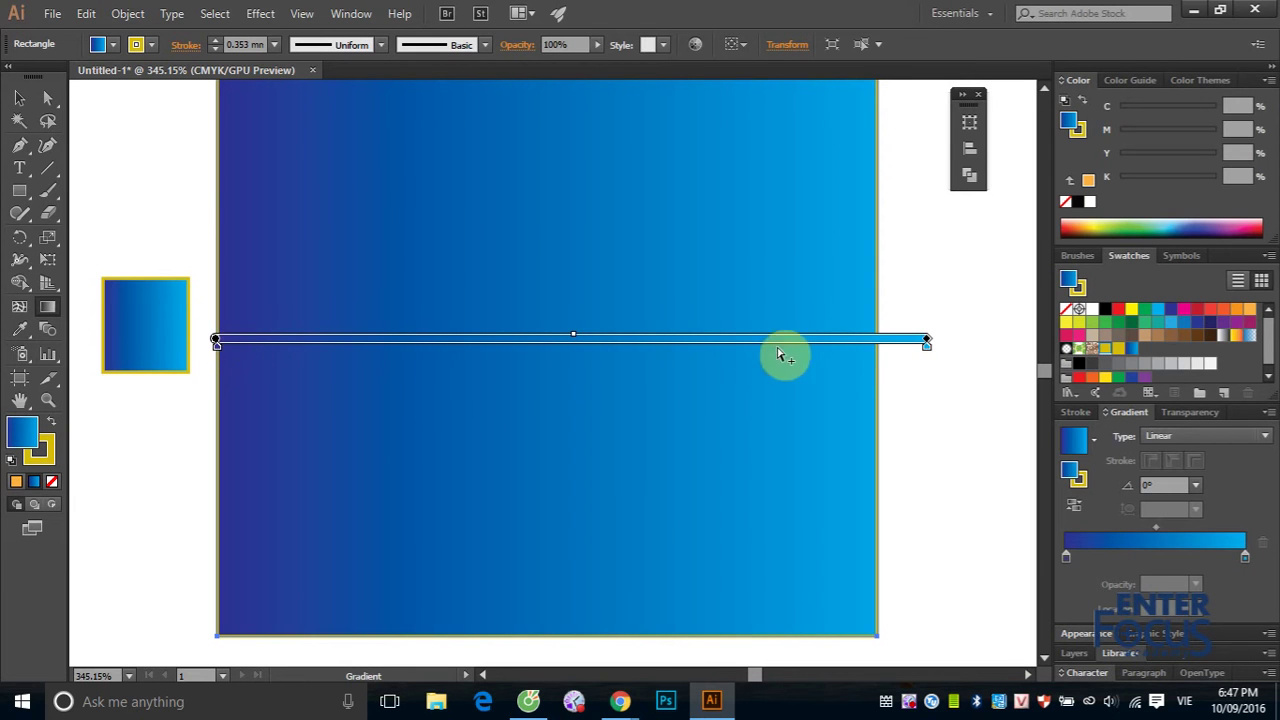
{"action": "left_click", "coordinate": [925, 347]}
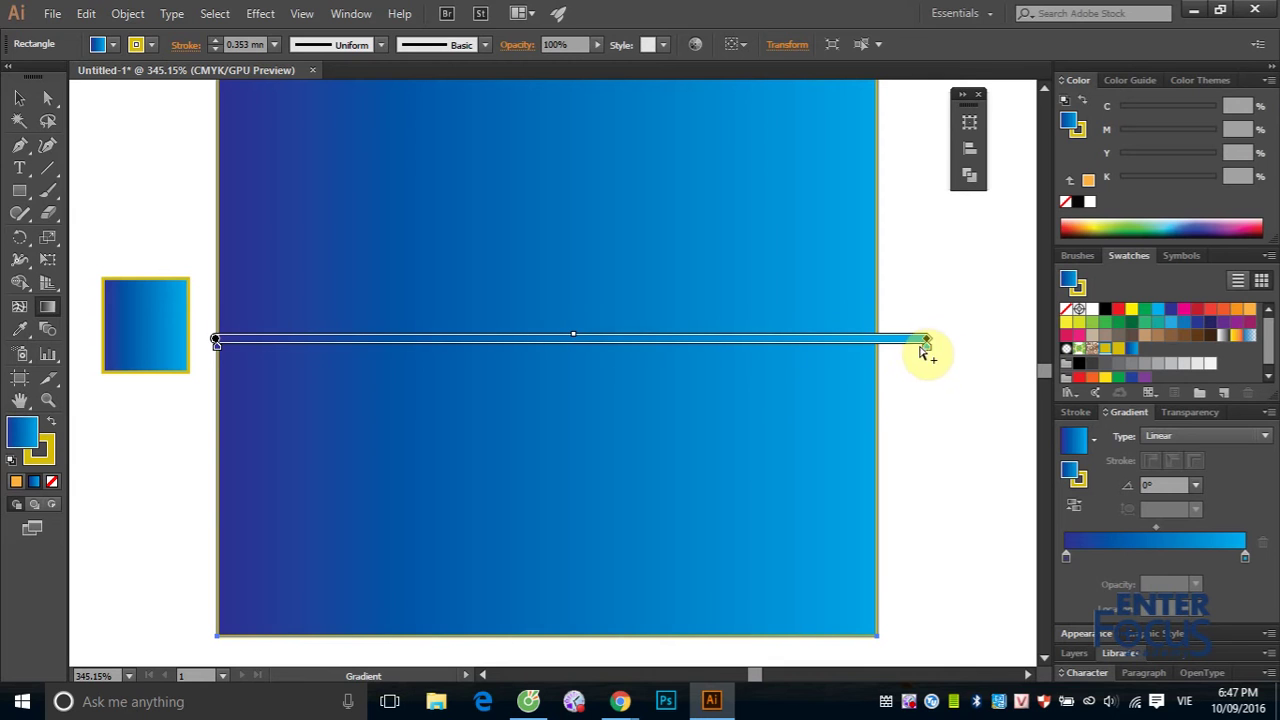
{"action": "mouse_move", "coordinate": [925, 347]}
{"action": "left_mouse_down"}
{"action": "mouse_move", "coordinate": [712, 350]}
{"action": "mouse_move", "coordinate": [835, 356]}
{"action": "left_mouse_up"}
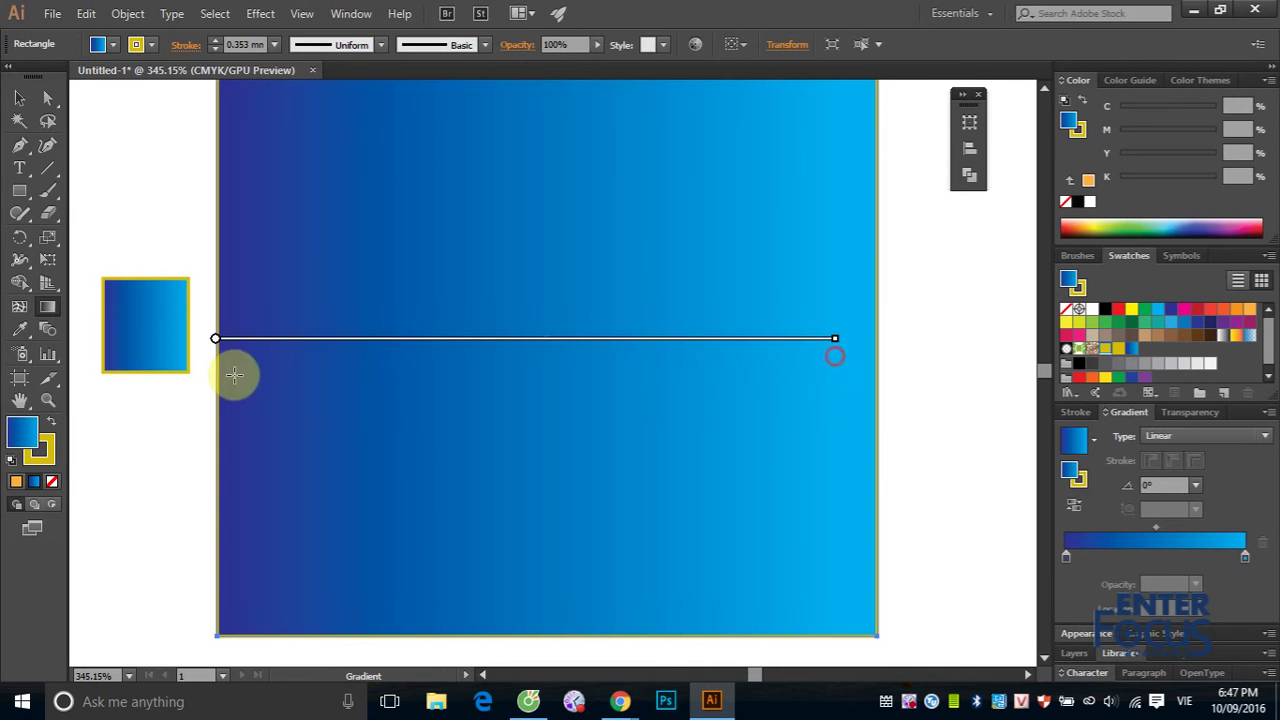
{"action": "mouse_move", "coordinate": [215, 338]}
{"action": "left_mouse_down"}
{"action": "mouse_move", "coordinate": [461, 346]}
{"action": "mouse_move", "coordinate": [591, 376]}
{"action": "mouse_move", "coordinate": [591, 360]}
{"action": "left_mouse_up"}
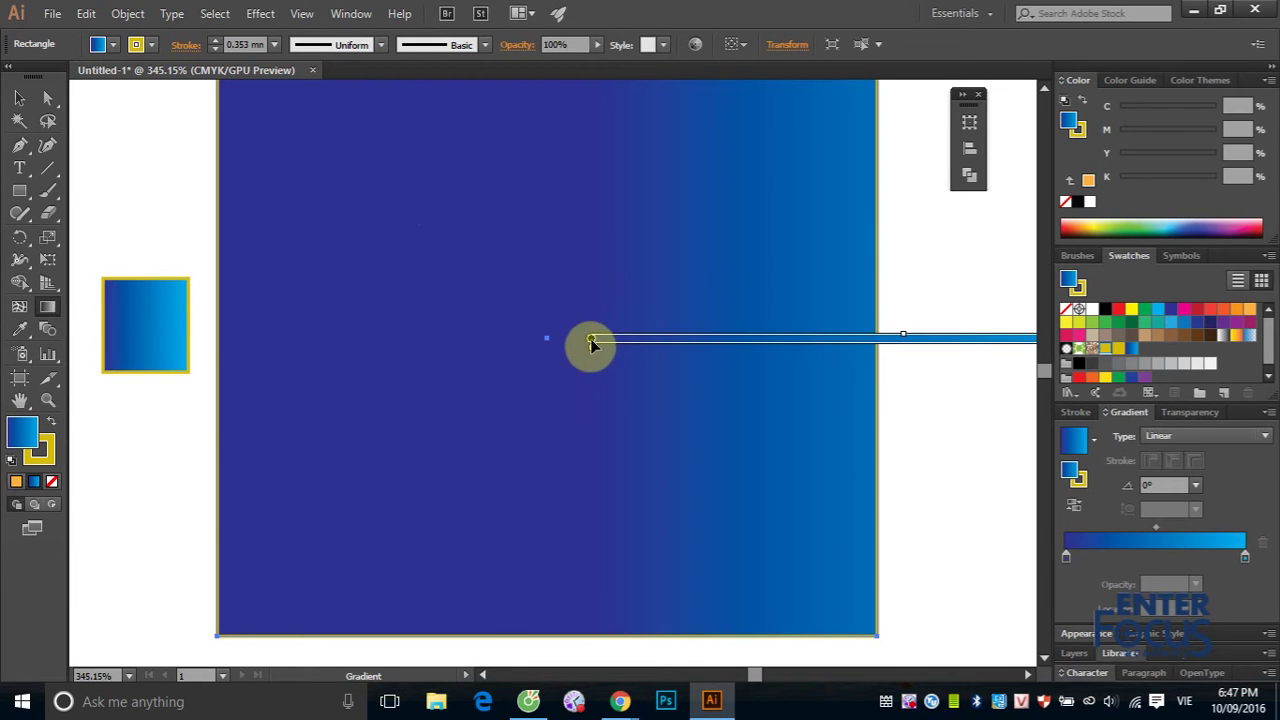
{"action": "left_click_drag", "start_coordinate": [591, 343], "coordinate": [228, 358]}
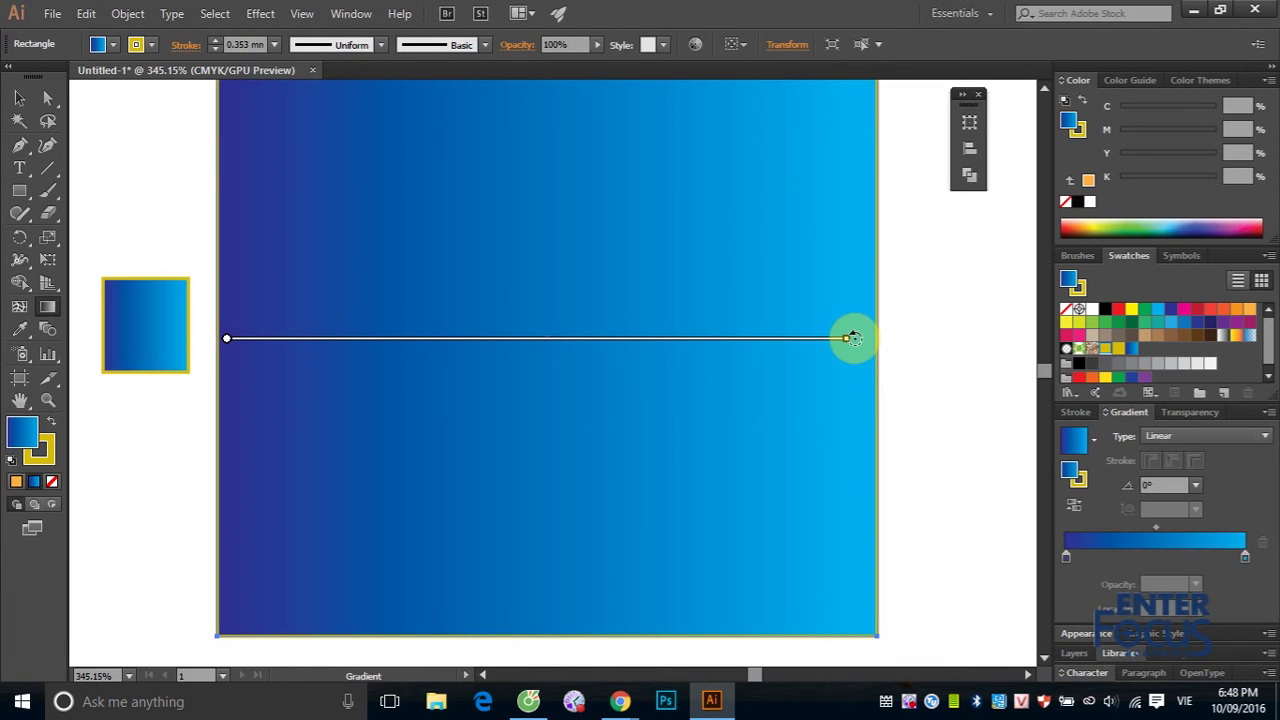
- Rotate the banner gradient to 17.1°, purple-blue lower left to cyan upper right
{"action": "left_click_drag", "start_coordinate": [851, 338], "coordinate": [578, 614]}
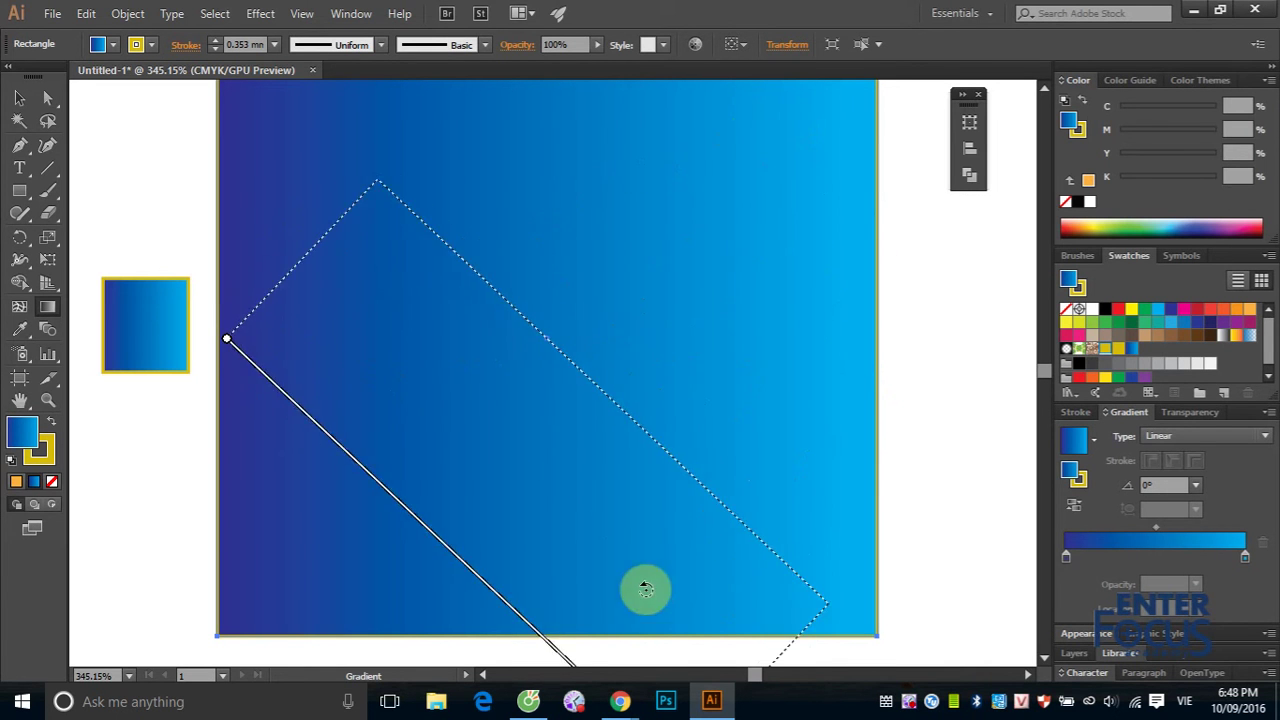
{"action": "left_click_drag", "start_coordinate": [578, 614], "coordinate": [740, 180]}
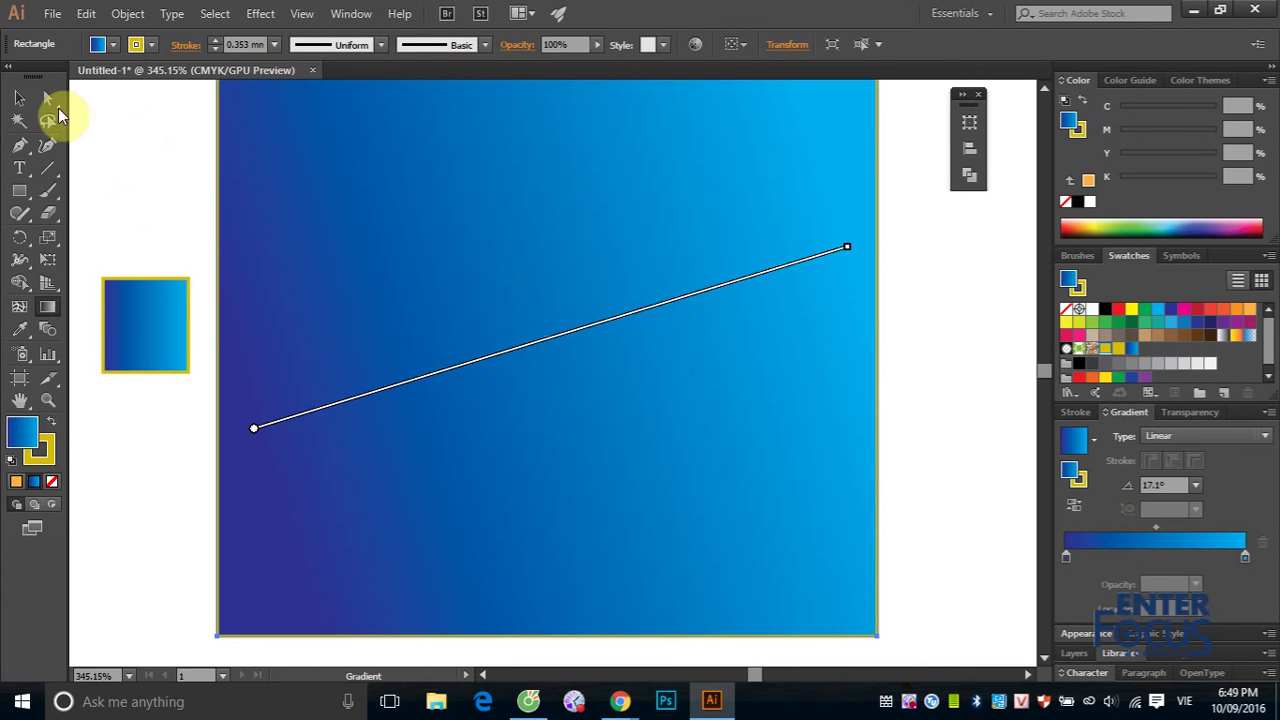
- Remove the small gradient swatch square and shift the 17.1° gradient rectangle down-right
{"action": "left_click", "coordinate": [19, 97]}
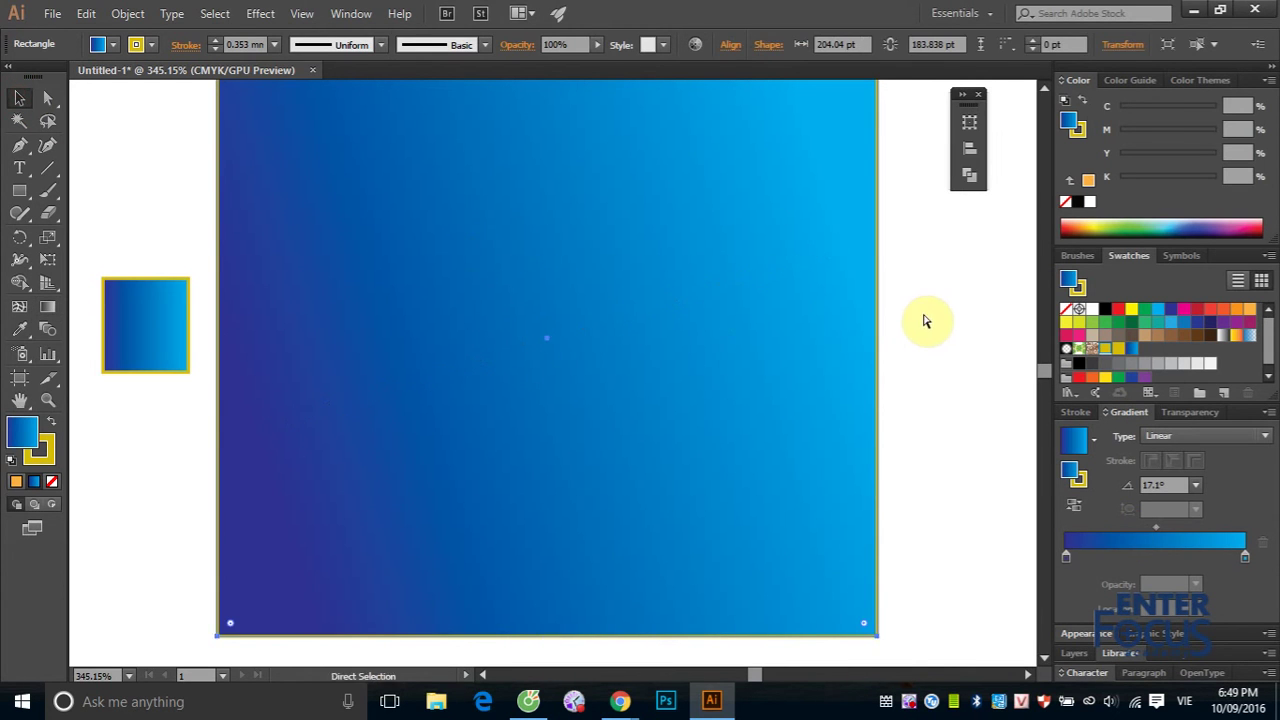
{"action": "key", "text": "ctrl+minus"}
{"action": "key", "text": "ctrl+minus"}
{"action": "key", "text": "ctrl+minus"}
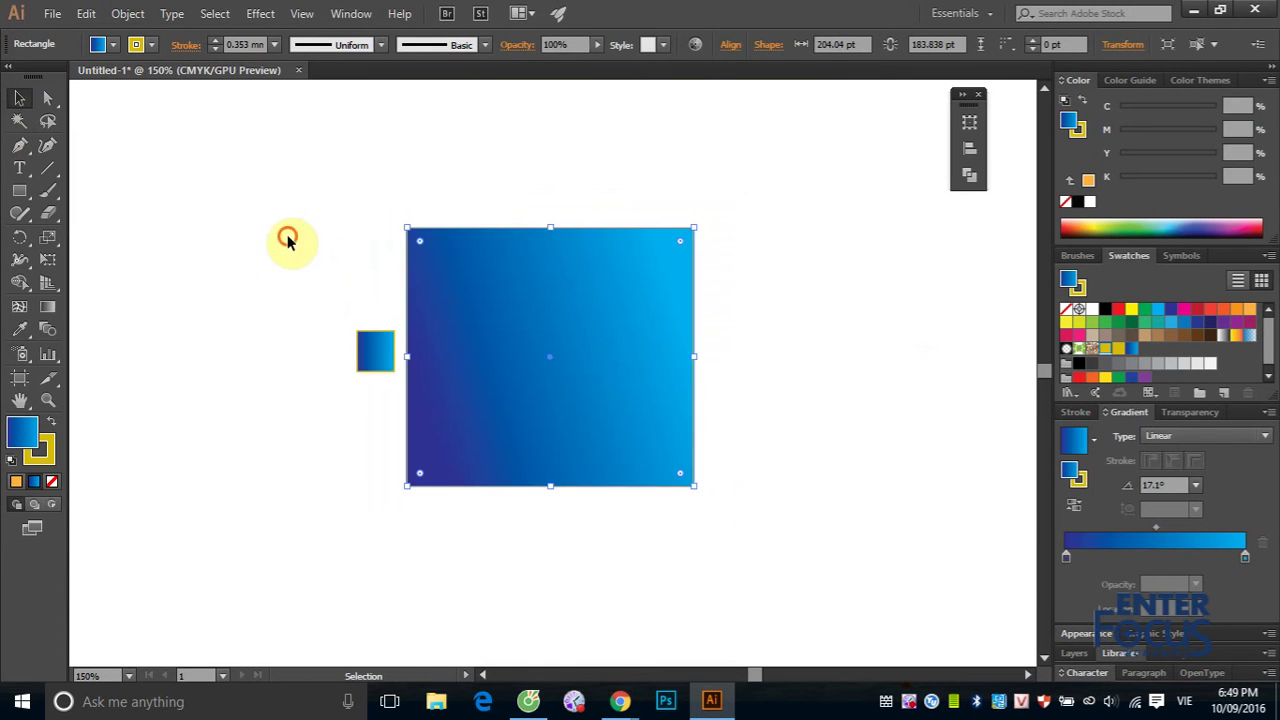
{"action": "left_click", "coordinate": [286, 237]}
{"action": "left_click", "coordinate": [366, 356]}
{"action": "key", "text": "Delete"}
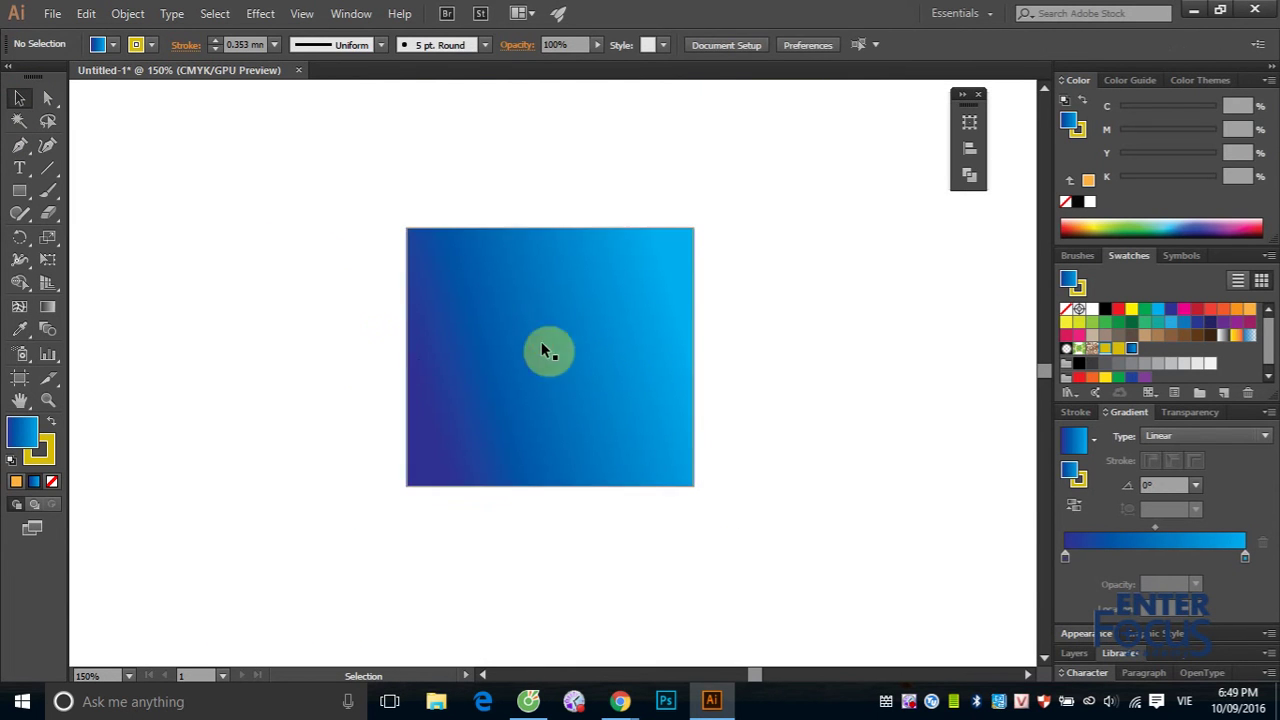
{"action": "left_click_drag", "start_coordinate": [546, 349], "coordinate": [858, 505]}
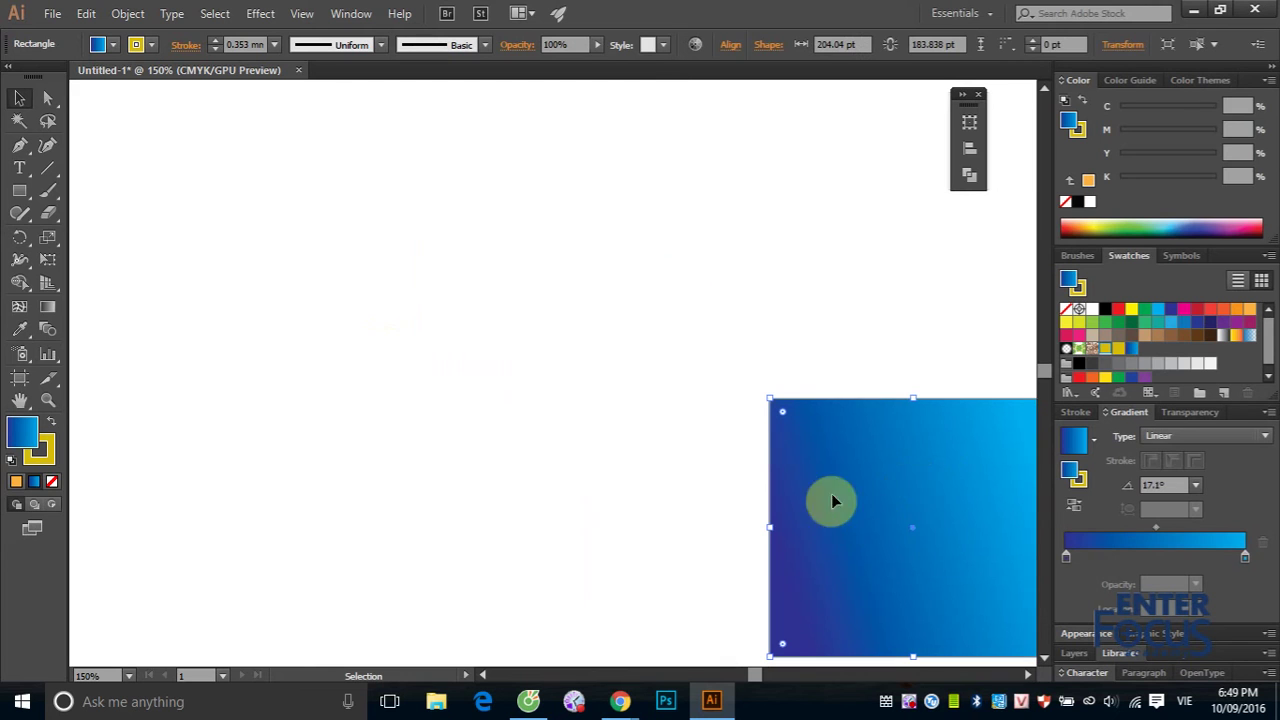
{"action": "left_click", "coordinate": [20, 168]}
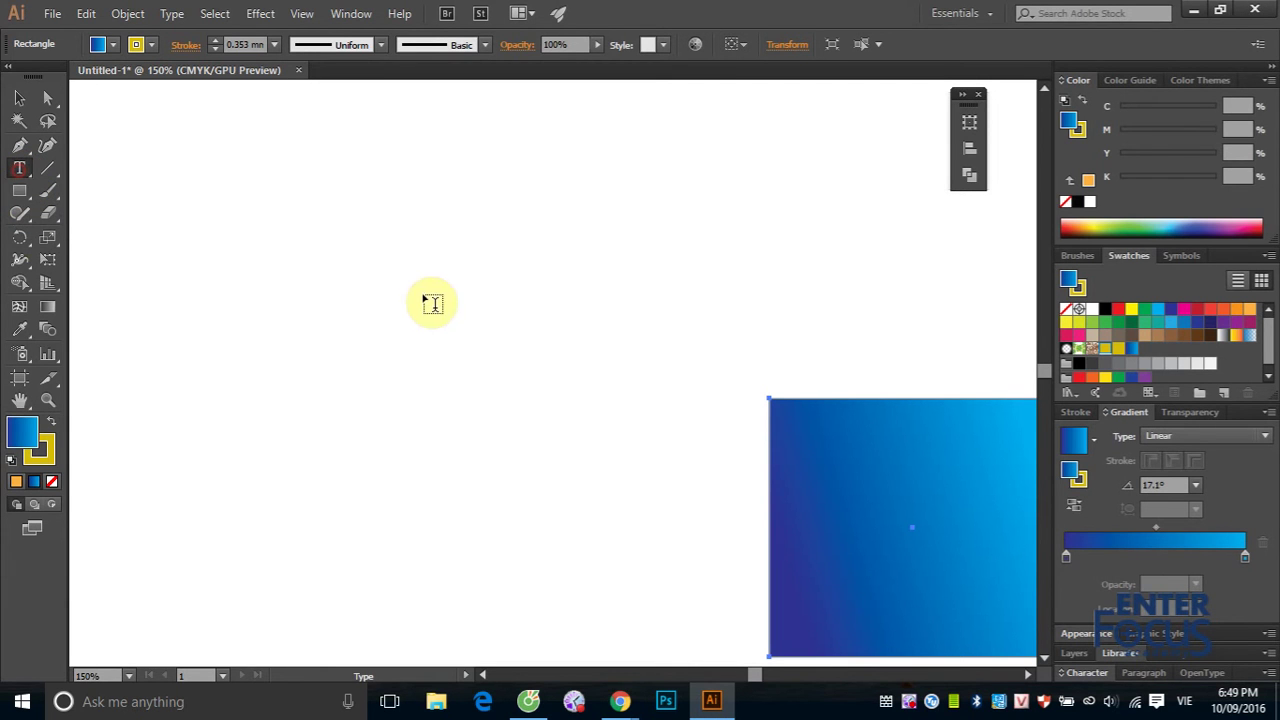
- Type placeholder text 'fsdhhfkjsdfsdfksd' above the banner and scale it to about 54 pt
{"action": "left_click", "coordinate": [344, 283]}
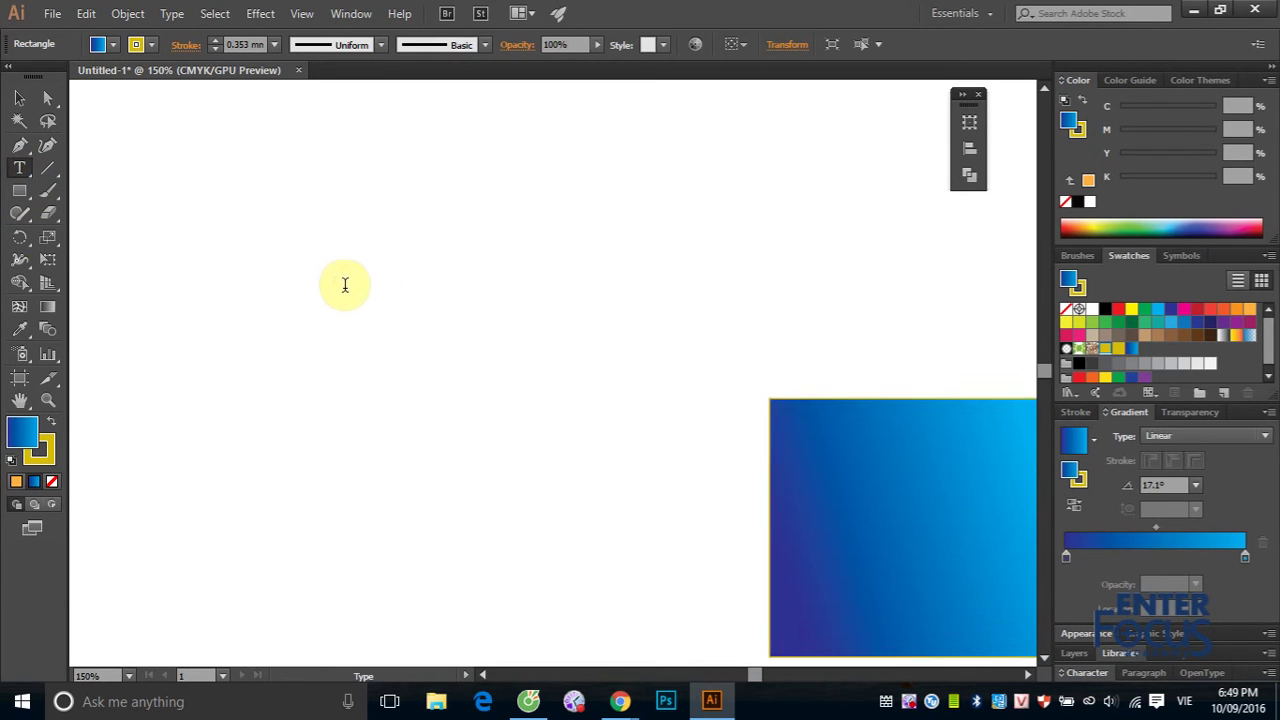
{"action": "left_click", "coordinate": [395, 298]}
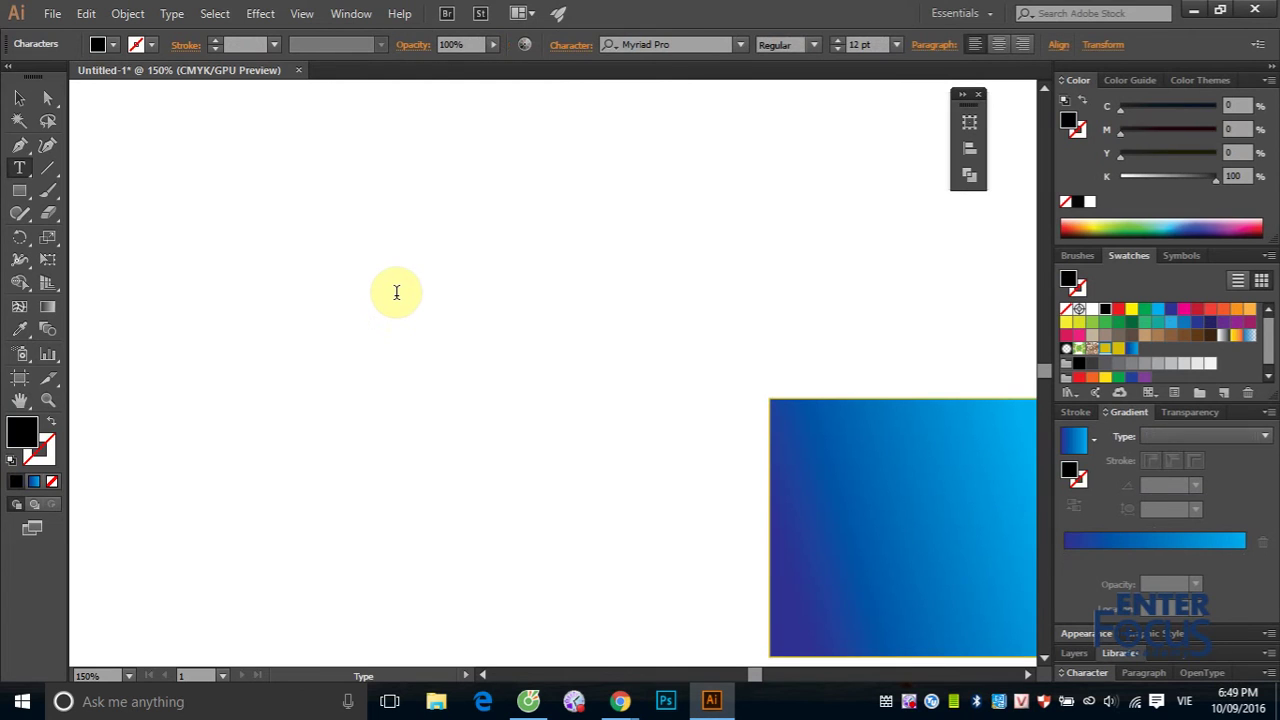
{"action": "type", "text": "fsdhhfkjsdfsdfksd"}
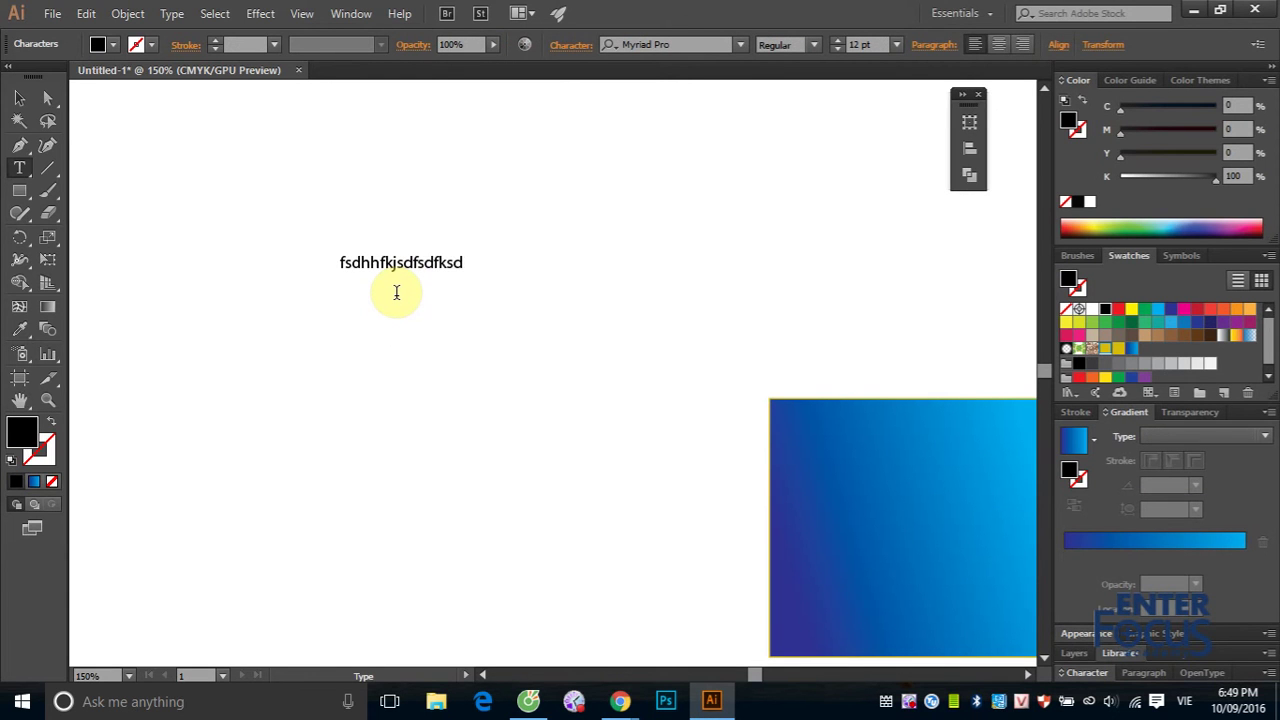
{"action": "left_click", "coordinate": [19, 97]}
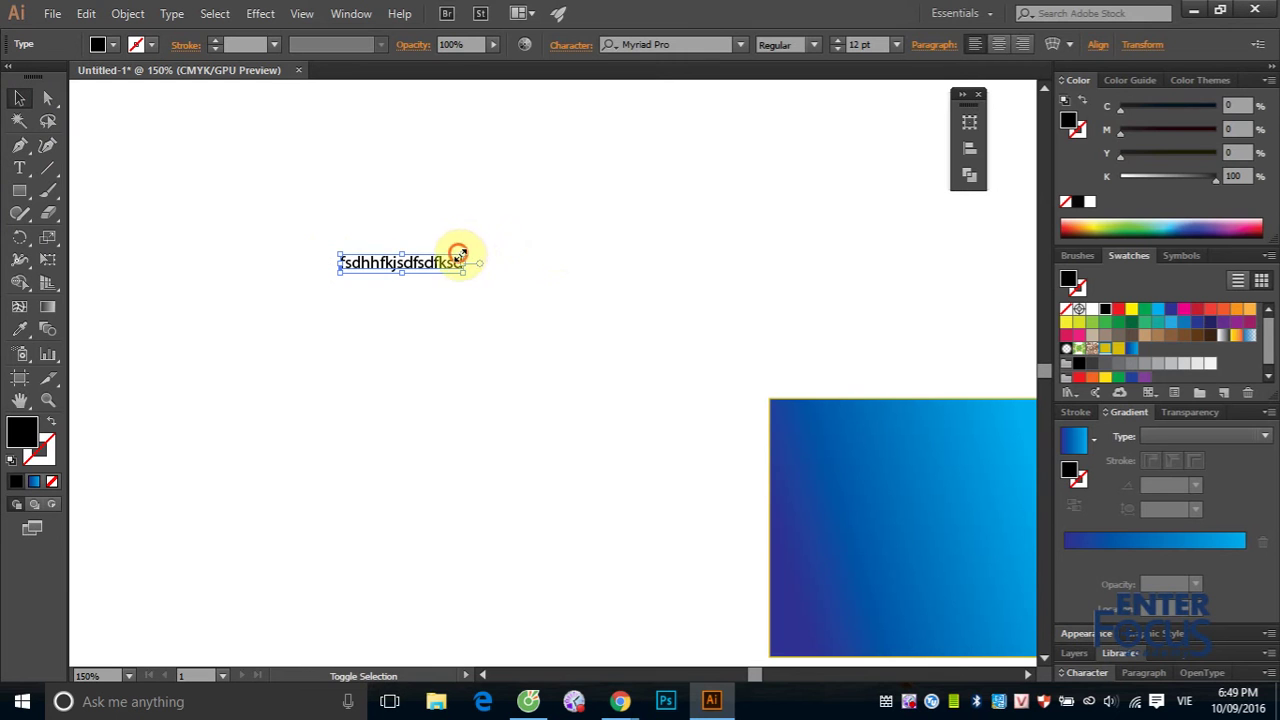
{"action": "left_click_drag", "start_coordinate": [463, 256], "coordinate": [894, 145]}
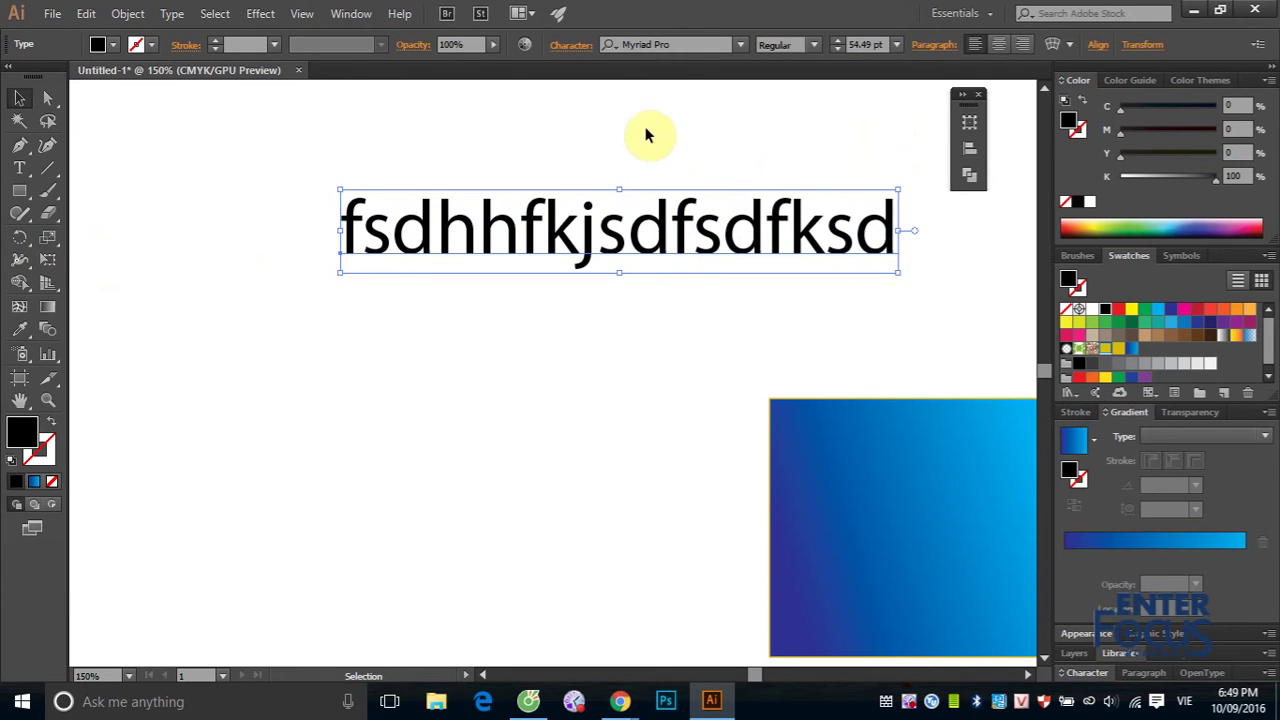
- Set the placeholder text's font to Impact
{"action": "left_click", "coordinate": [740, 46]}
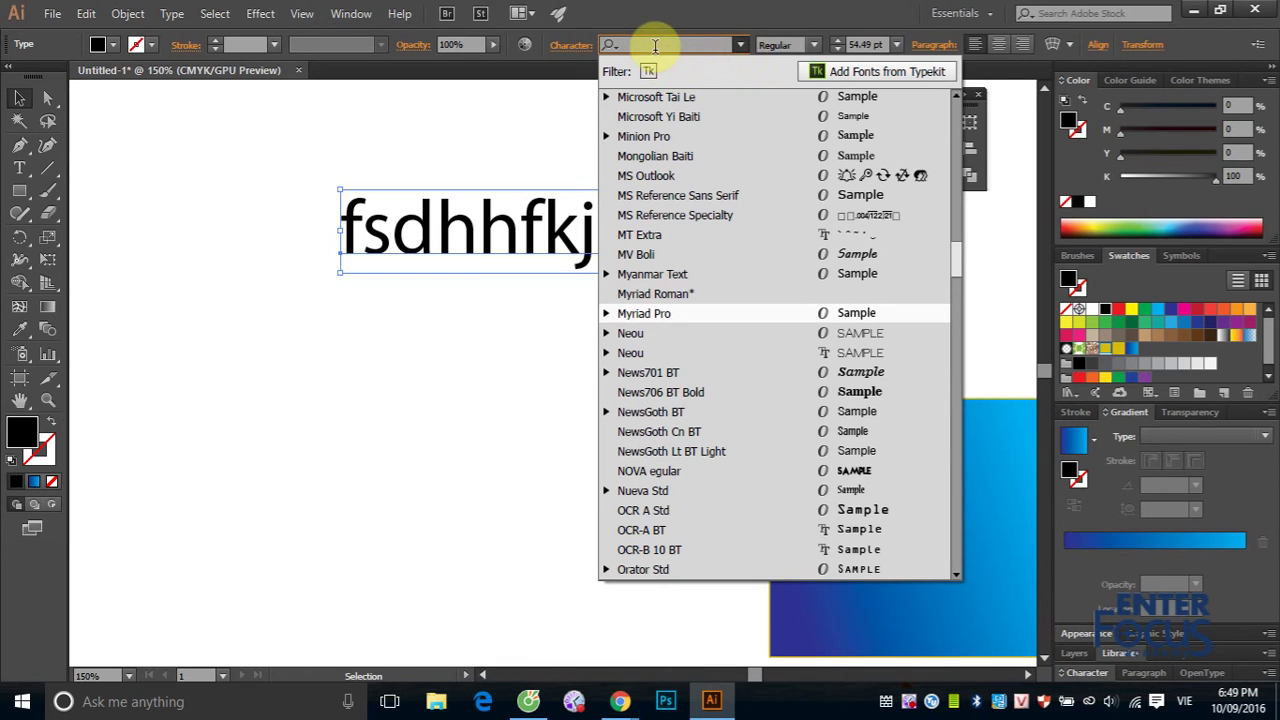
{"action": "type", "text": "im"}
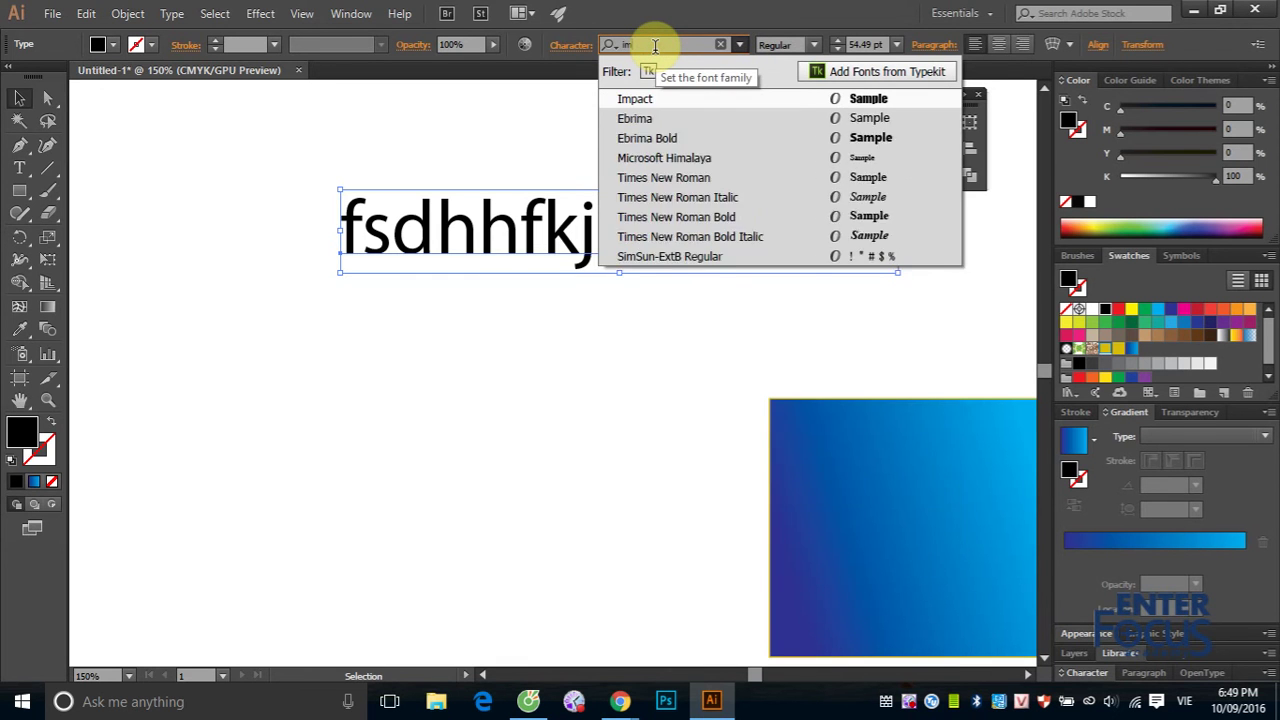
{"action": "type", "text": "pa"}
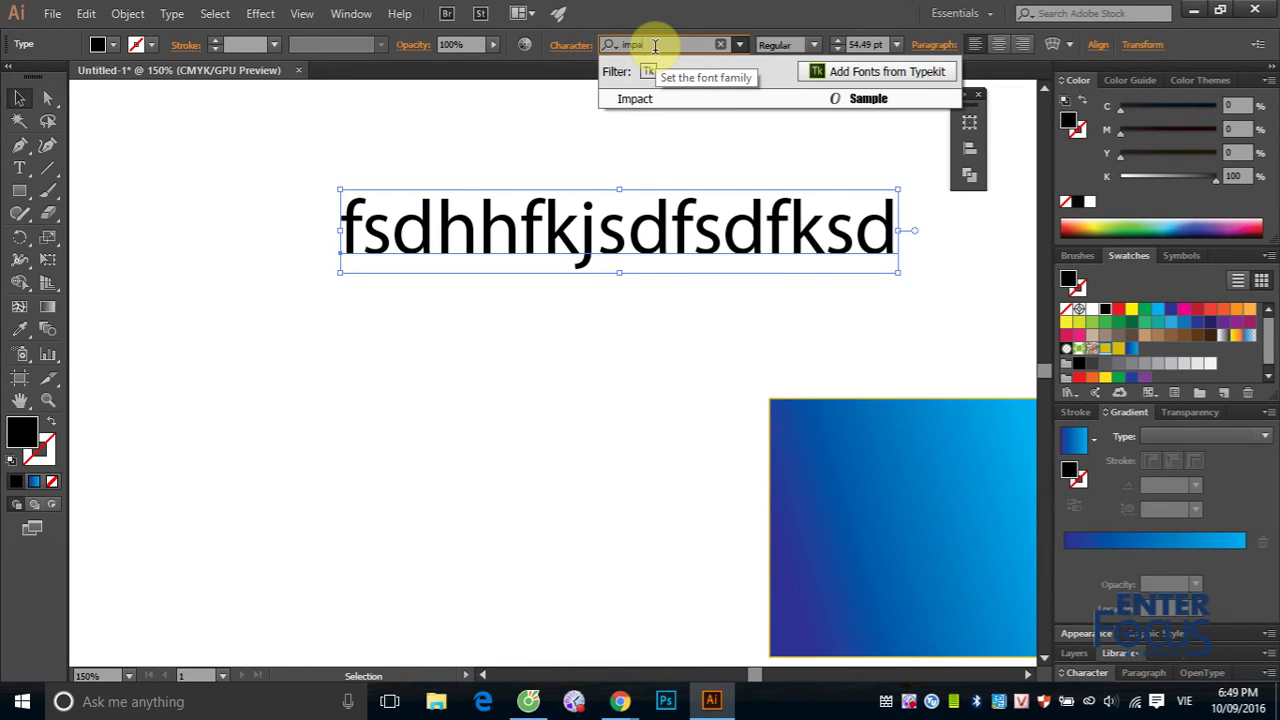
{"action": "type", "text": "c"}
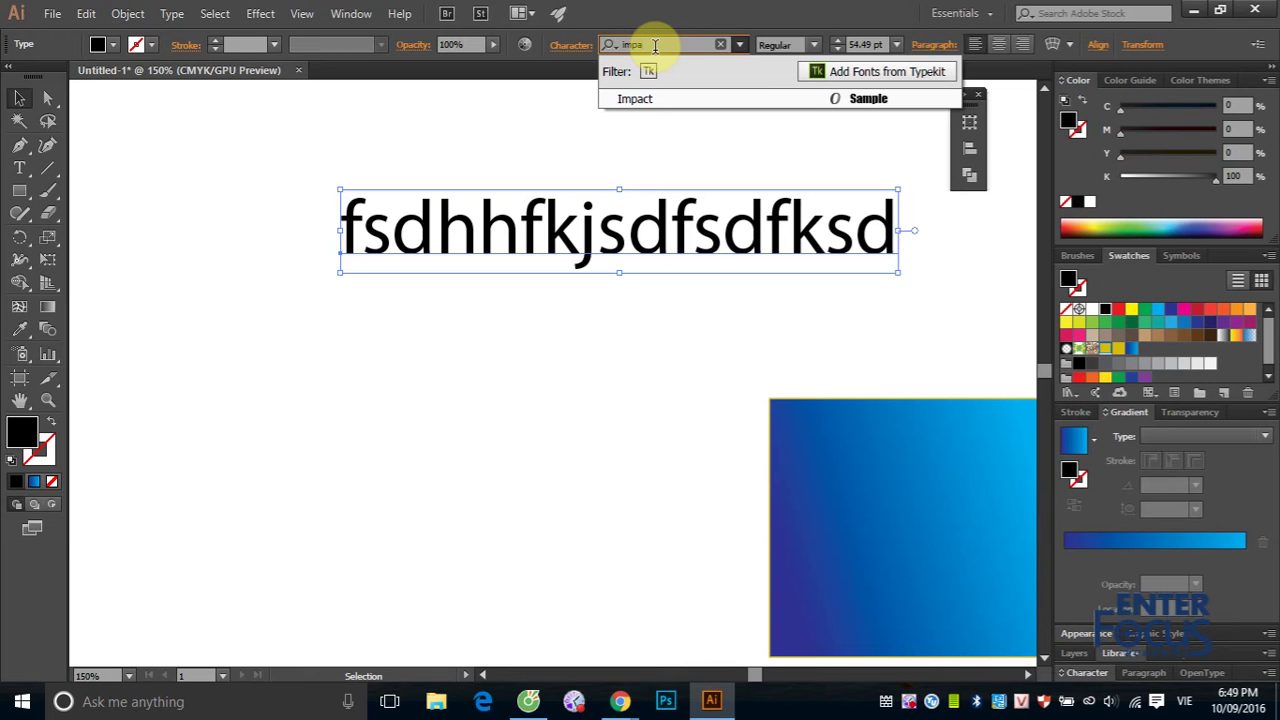
{"action": "key", "text": "Return"}
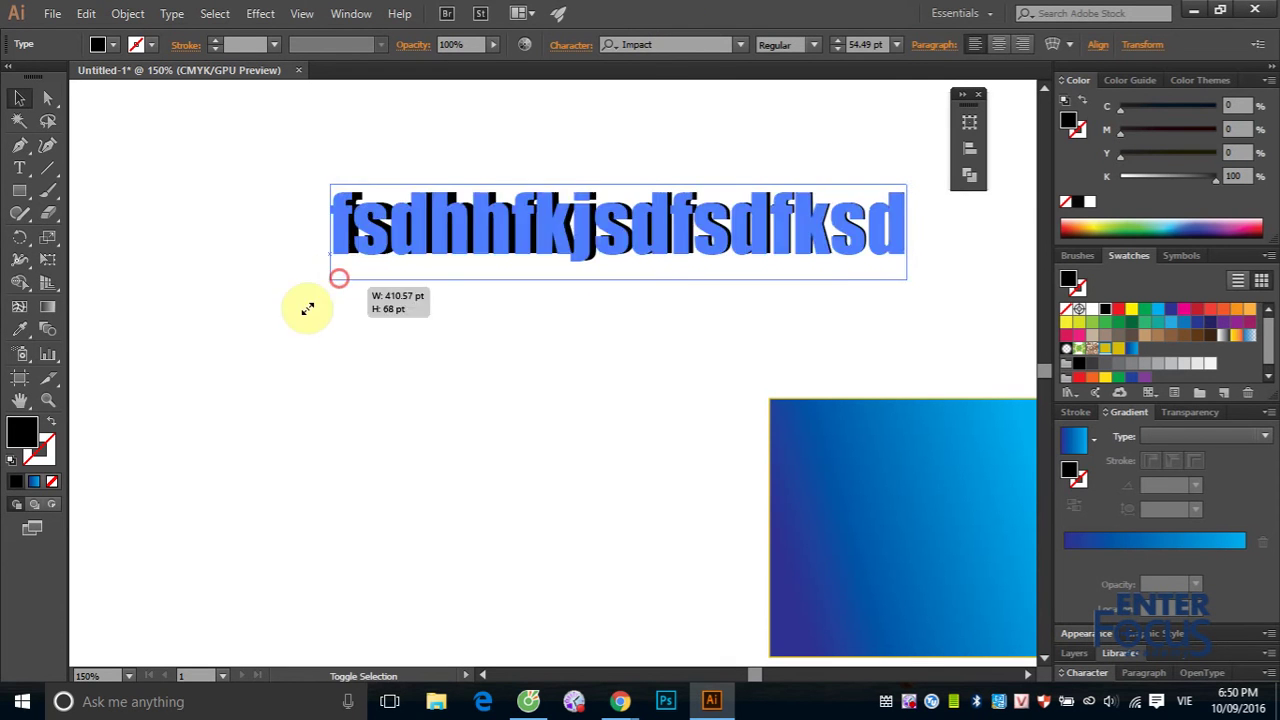
- Enlarge the text to about 69 pt and fill it with CMYK Blue
{"action": "left_click_drag", "start_coordinate": [341, 280], "coordinate": [186, 384]}
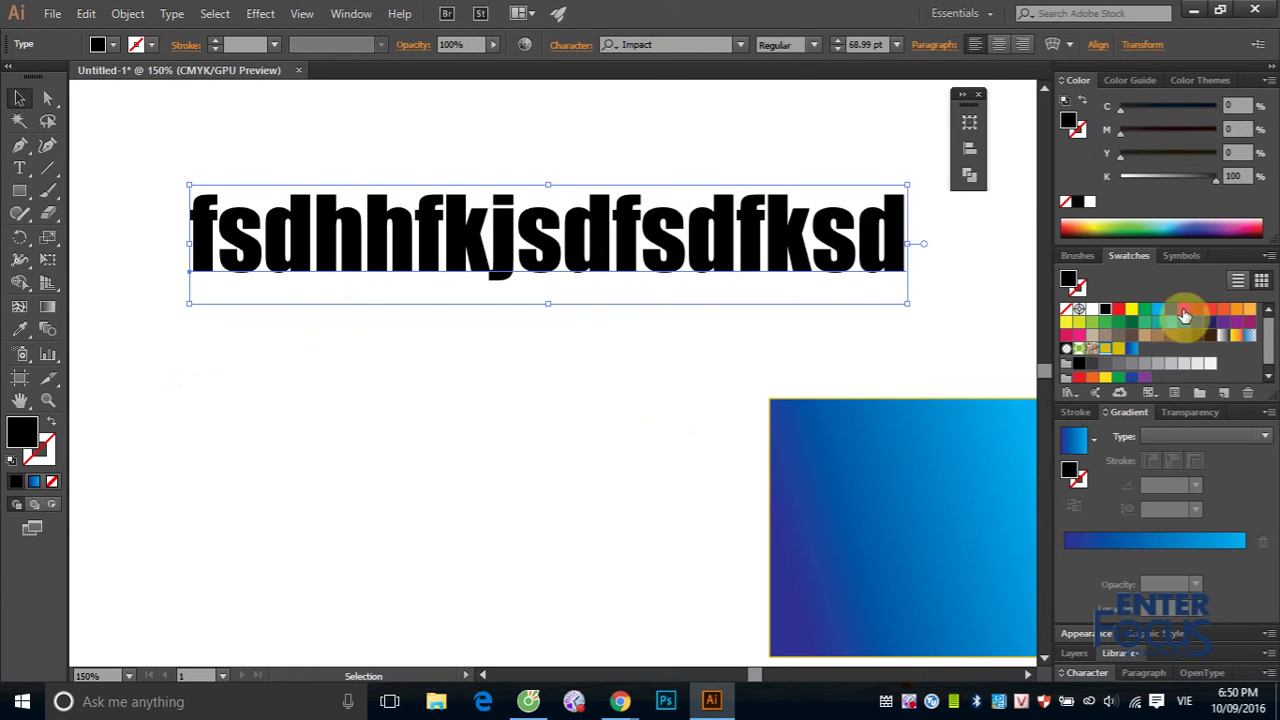
{"action": "left_click", "coordinate": [1119, 311]}
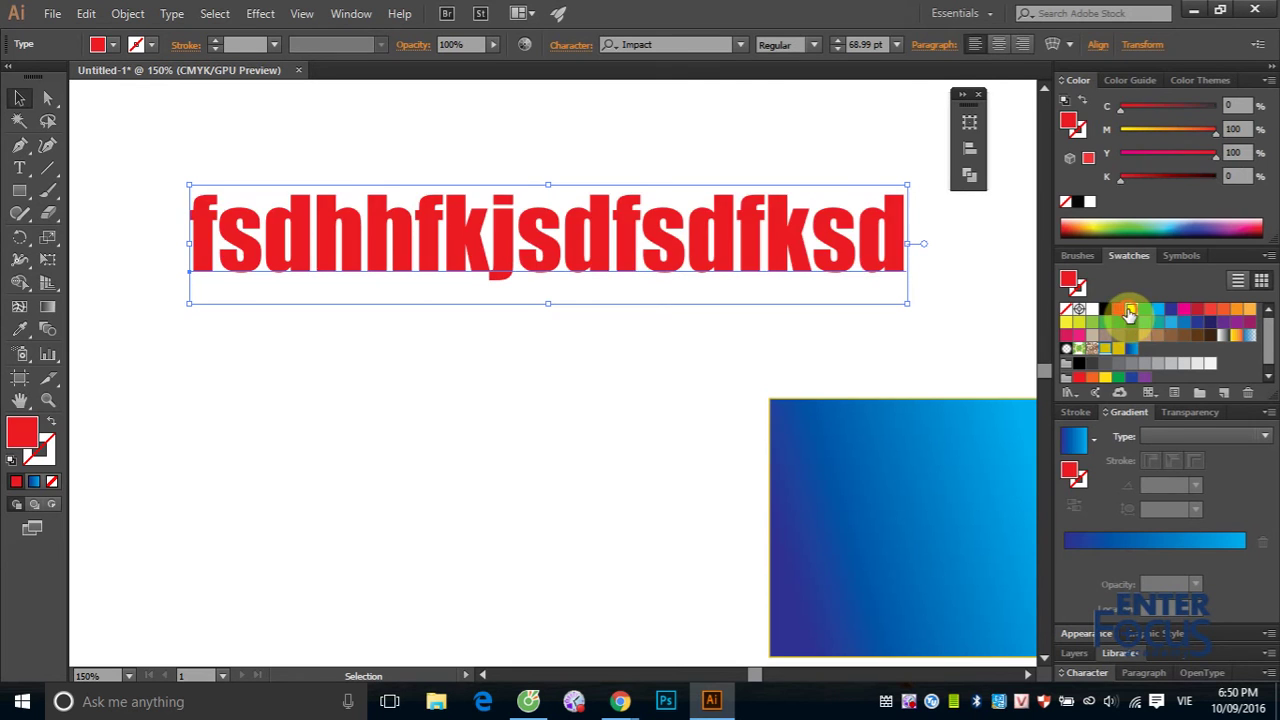
{"action": "left_click", "coordinate": [1131, 311]}
{"action": "left_click", "coordinate": [1171, 312]}
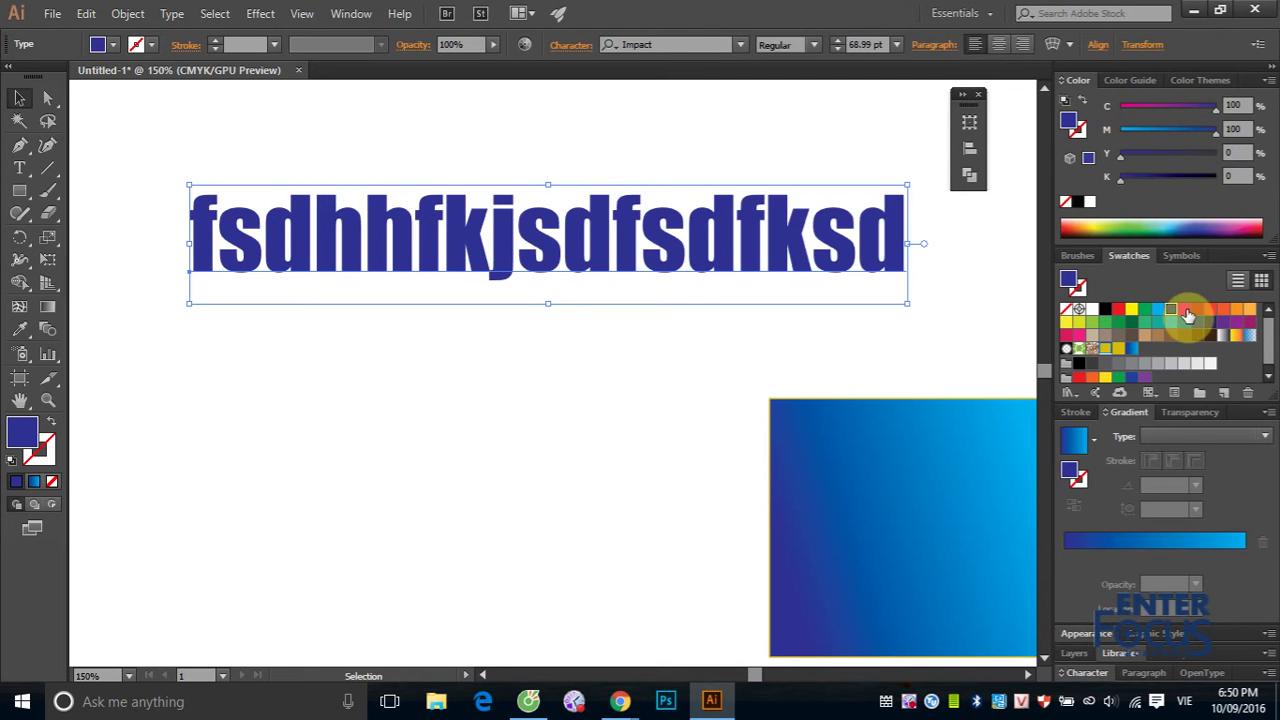
- Apply the blue linear gradient as the Impact type object's fill
{"action": "left_click", "coordinate": [34, 482]}
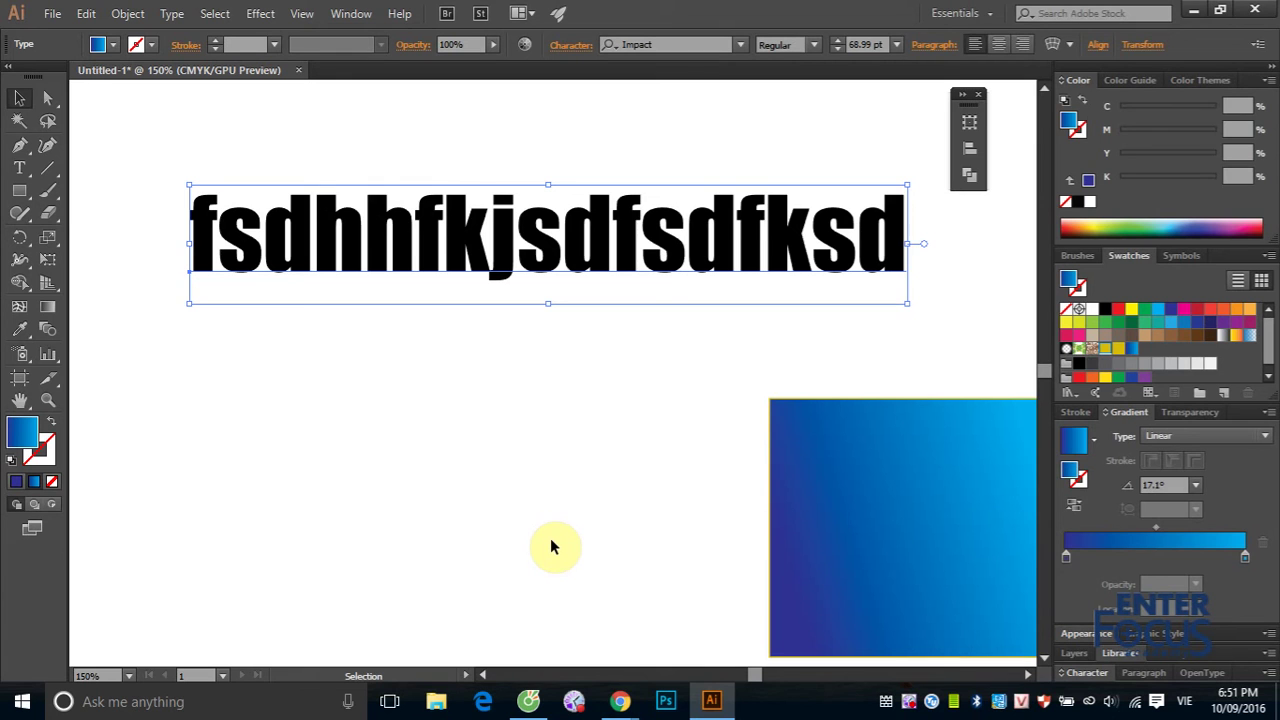
- Scale the Impact title text up to about 104 pt across the artboard
{"action": "key", "text": "ctrl+minus"}
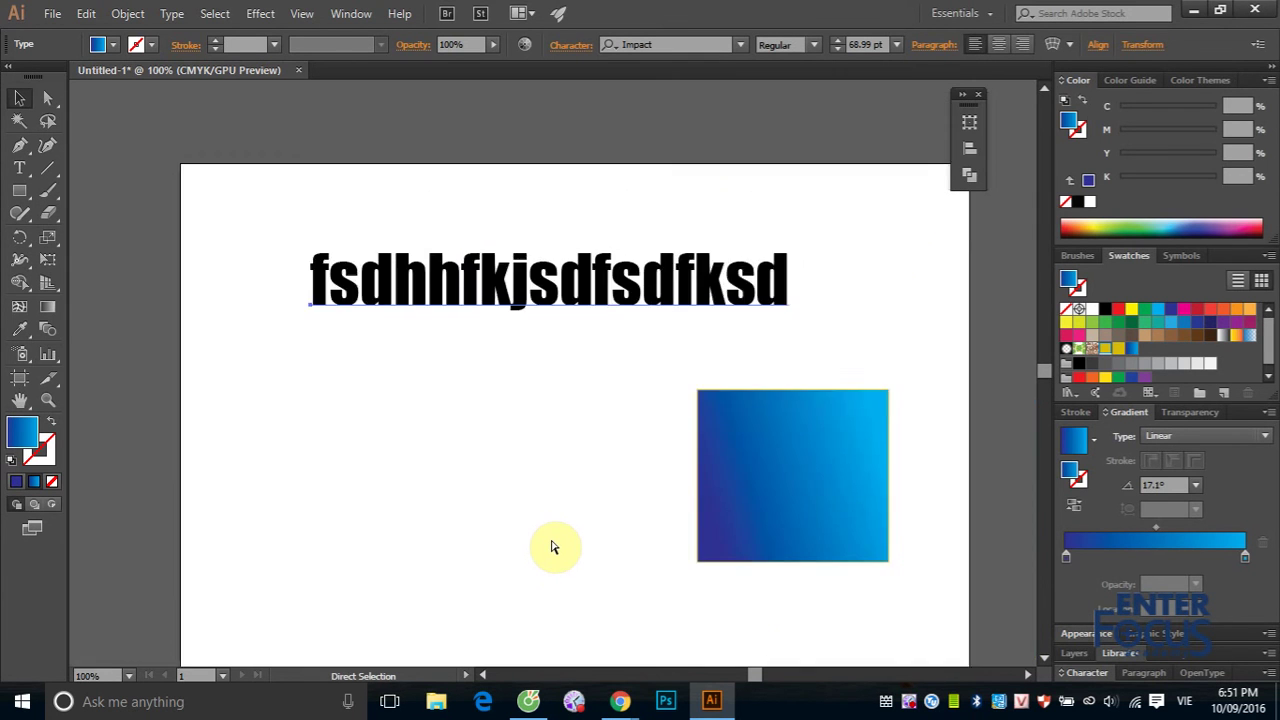
{"action": "key", "text": "ctrl+minus"}
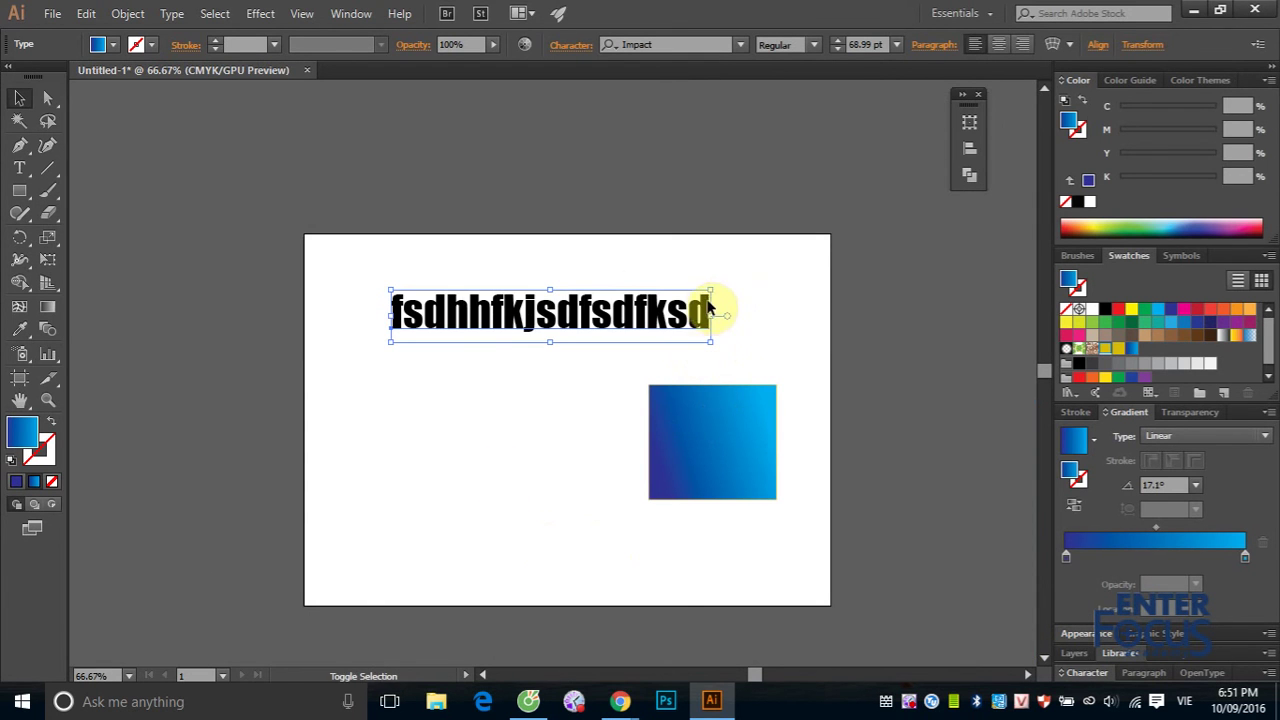
{"action": "left_click_drag", "start_coordinate": [710, 290], "coordinate": [814, 251]}
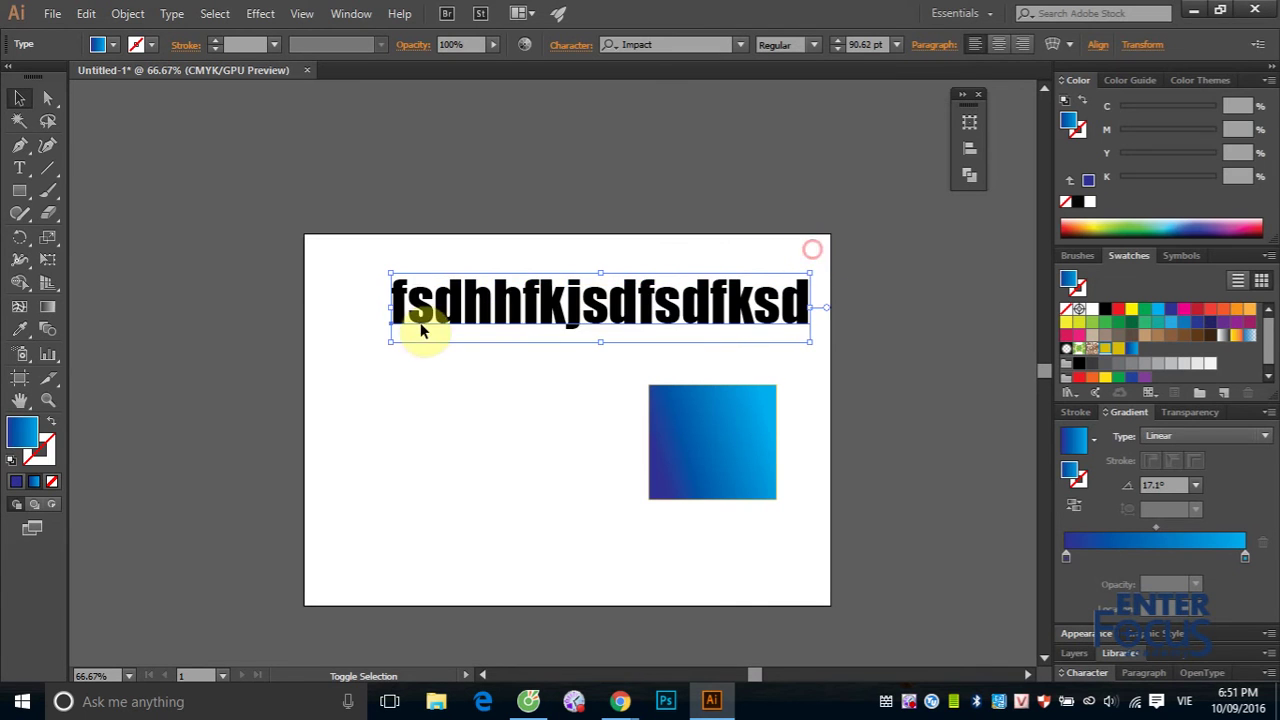
{"action": "left_click_drag", "start_coordinate": [389, 340], "coordinate": [329, 364]}
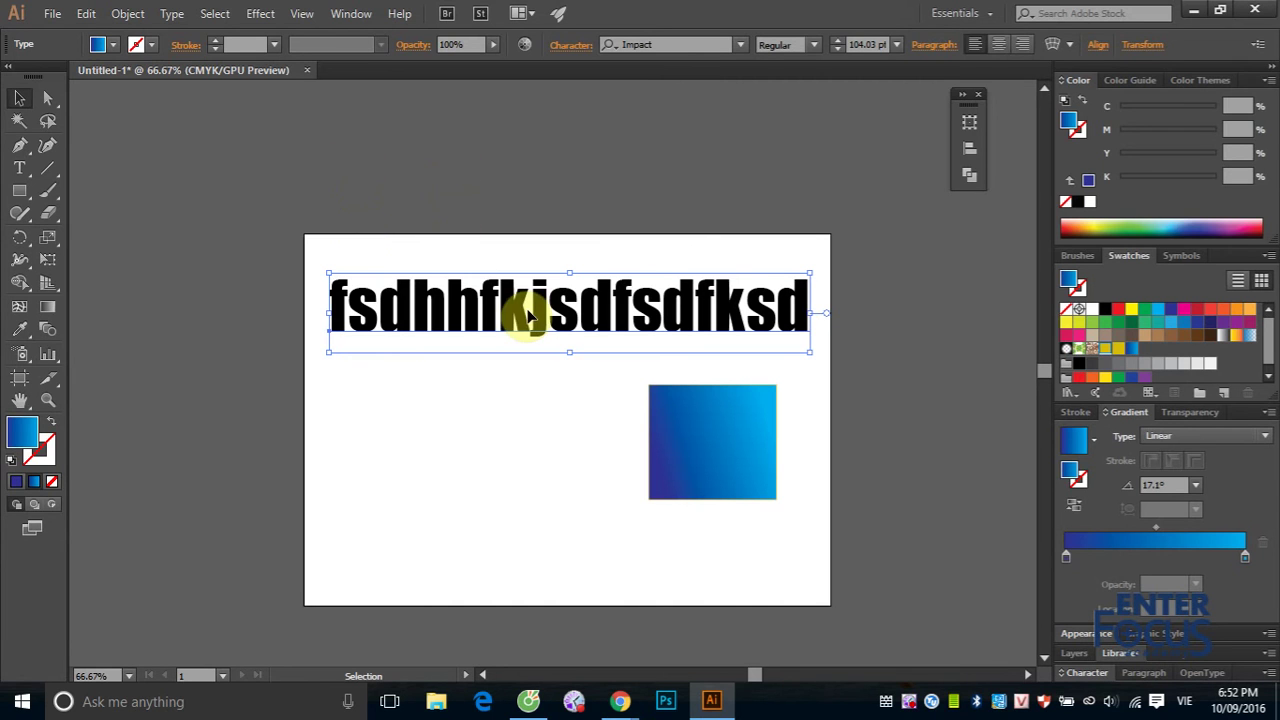
- Convert the title with Type > Create Outlines and fill the outlined letters with the blue gradient
{"action": "left_click", "coordinate": [172, 17]}
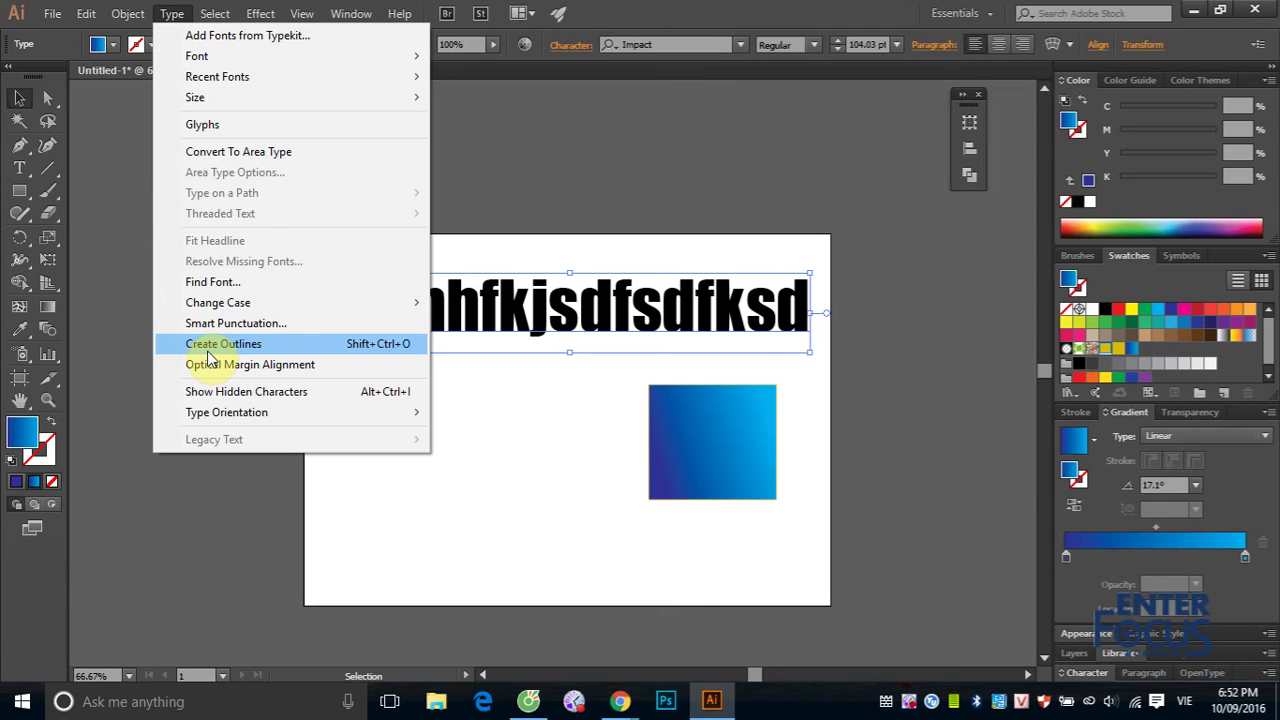
{"action": "left_click", "coordinate": [362, 345]}
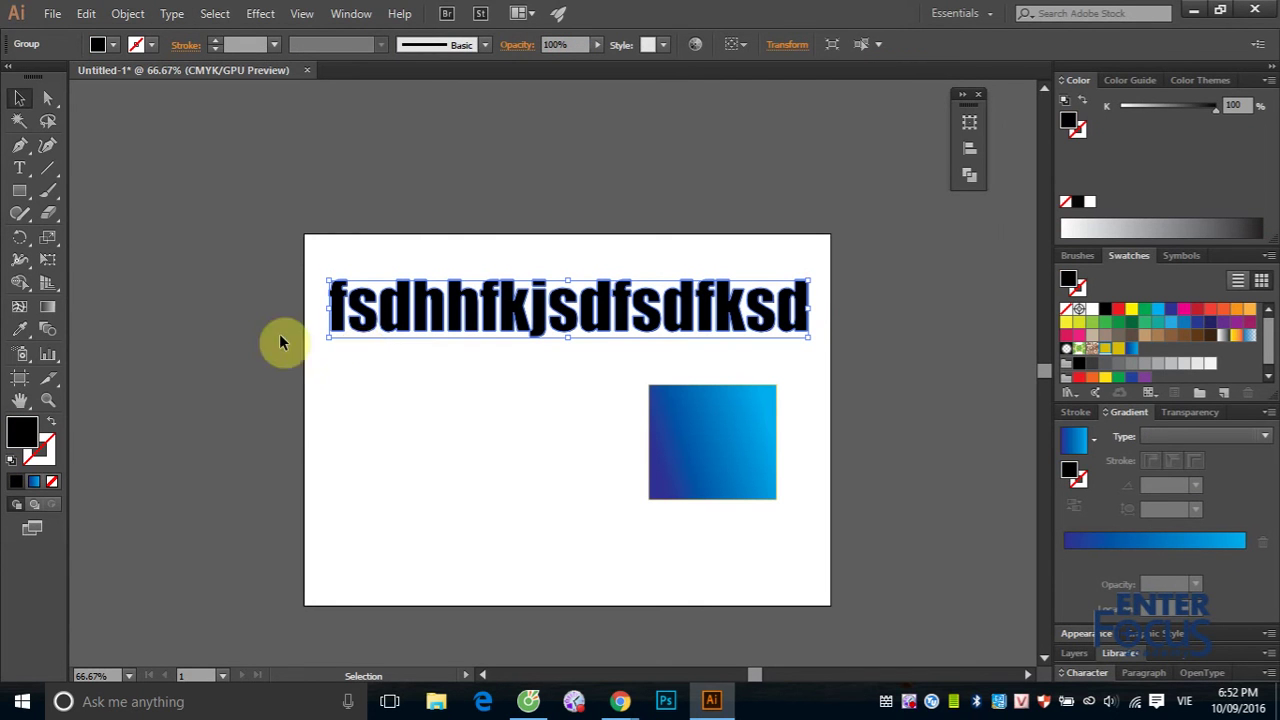
{"action": "left_click", "coordinate": [35, 483]}
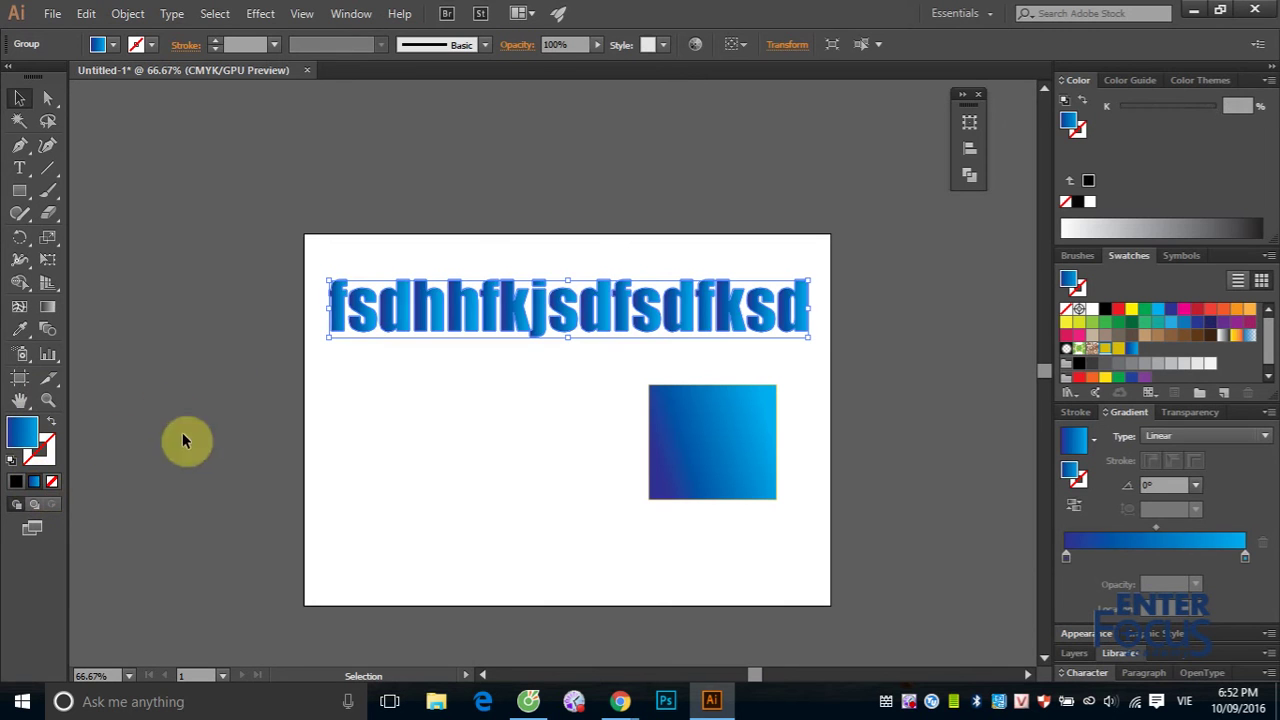
{"action": "left_click", "coordinate": [523, 434]}
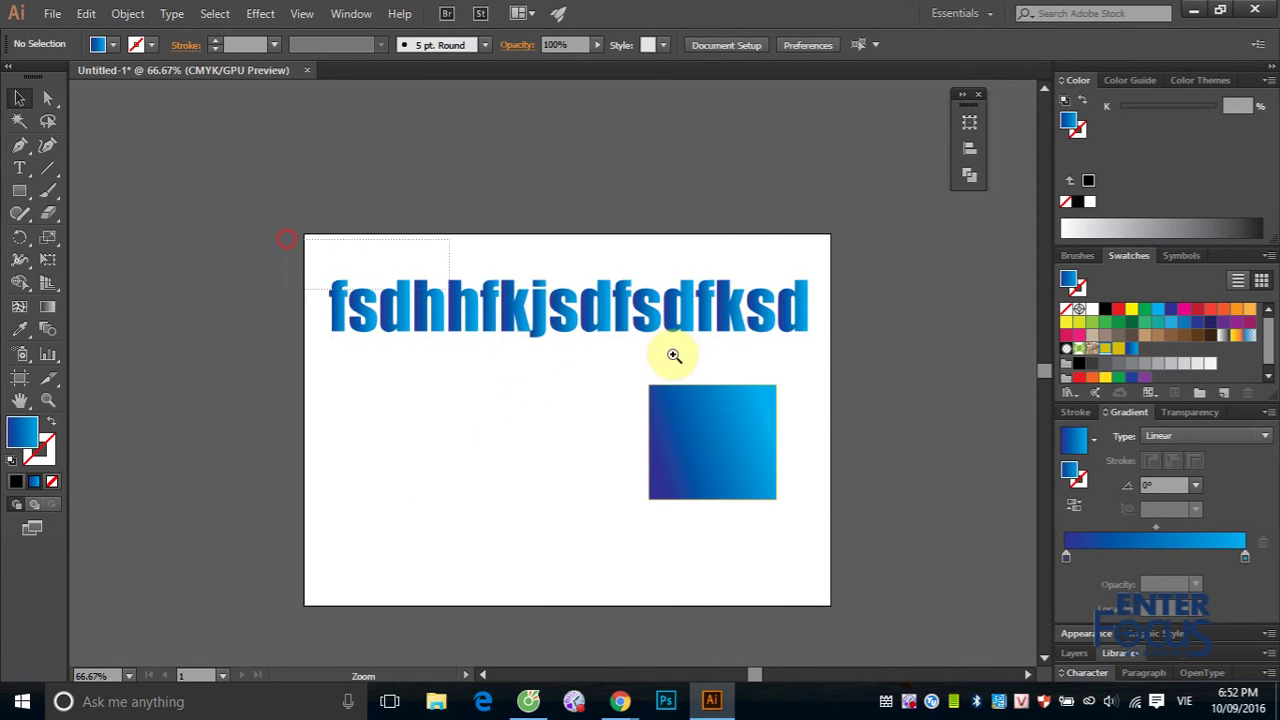
- Move the gradient rectangle beneath the title and stretch it to about 775 pt wide
{"action": "left_click_drag", "start_coordinate": [674, 354], "coordinate": [834, 380]}
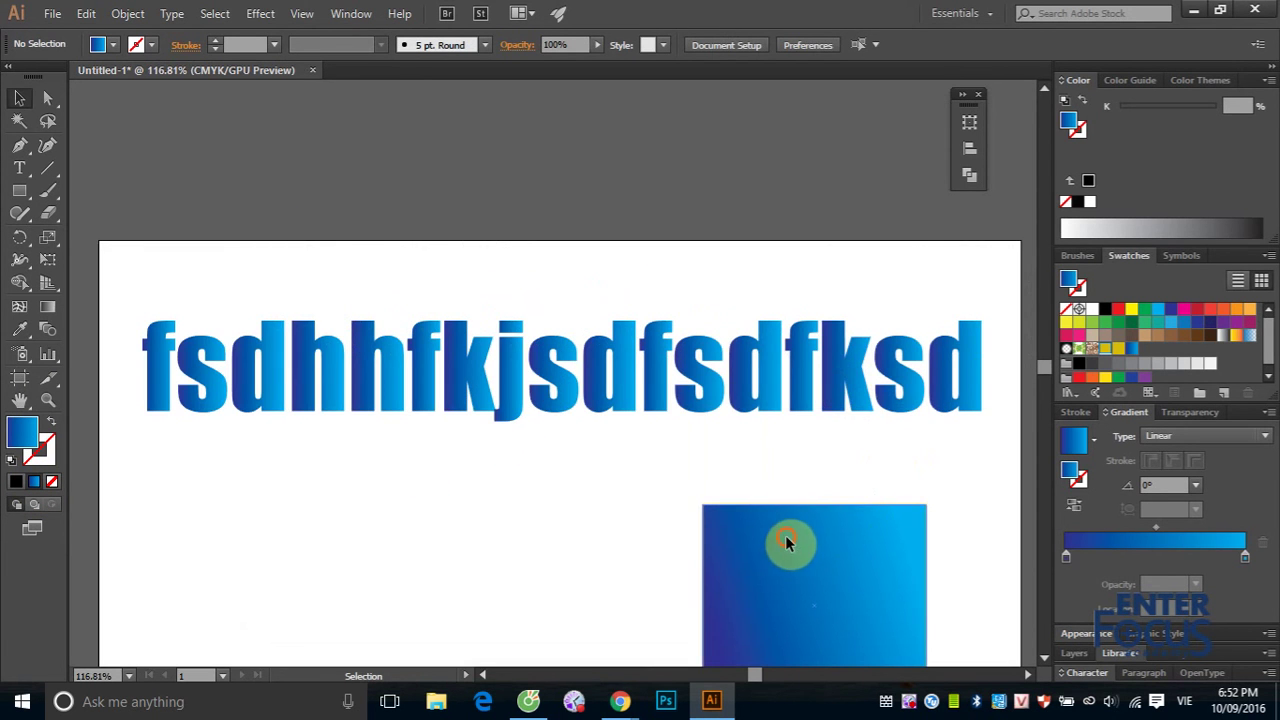
{"action": "left_click_drag", "start_coordinate": [788, 546], "coordinate": [222, 476]}
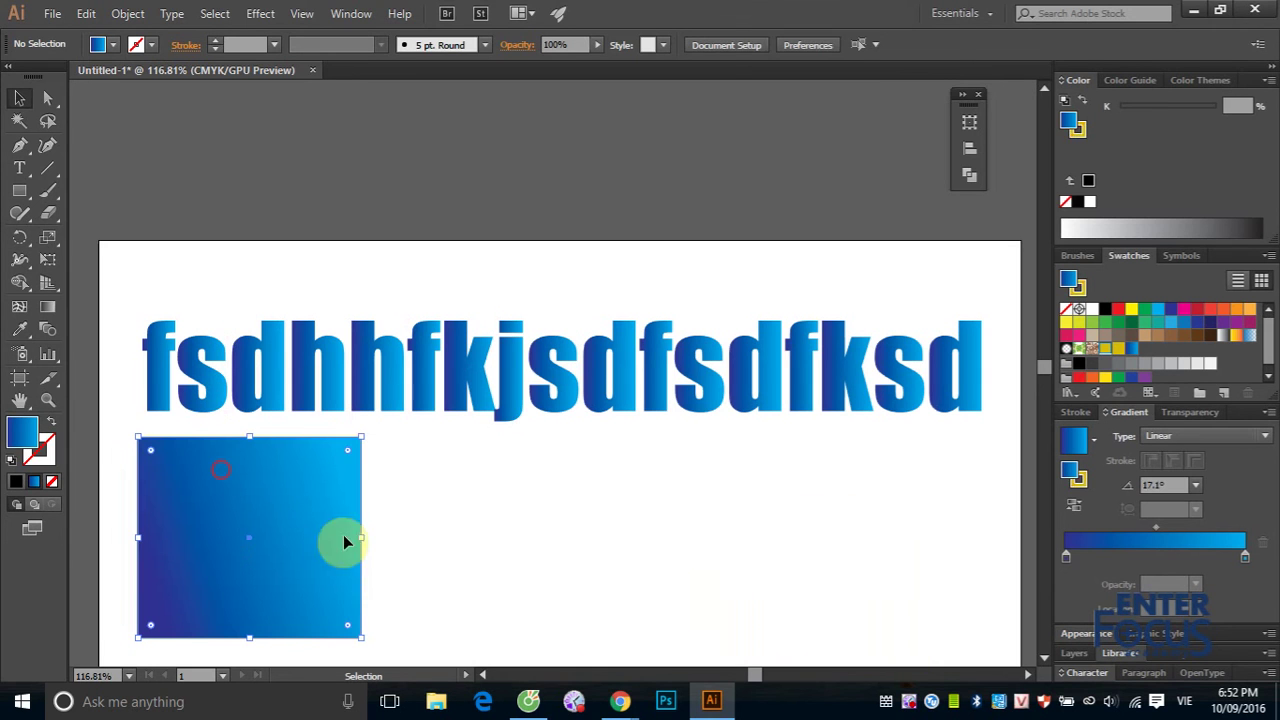
{"action": "left_click_drag", "start_coordinate": [360, 537], "coordinate": [987, 537]}
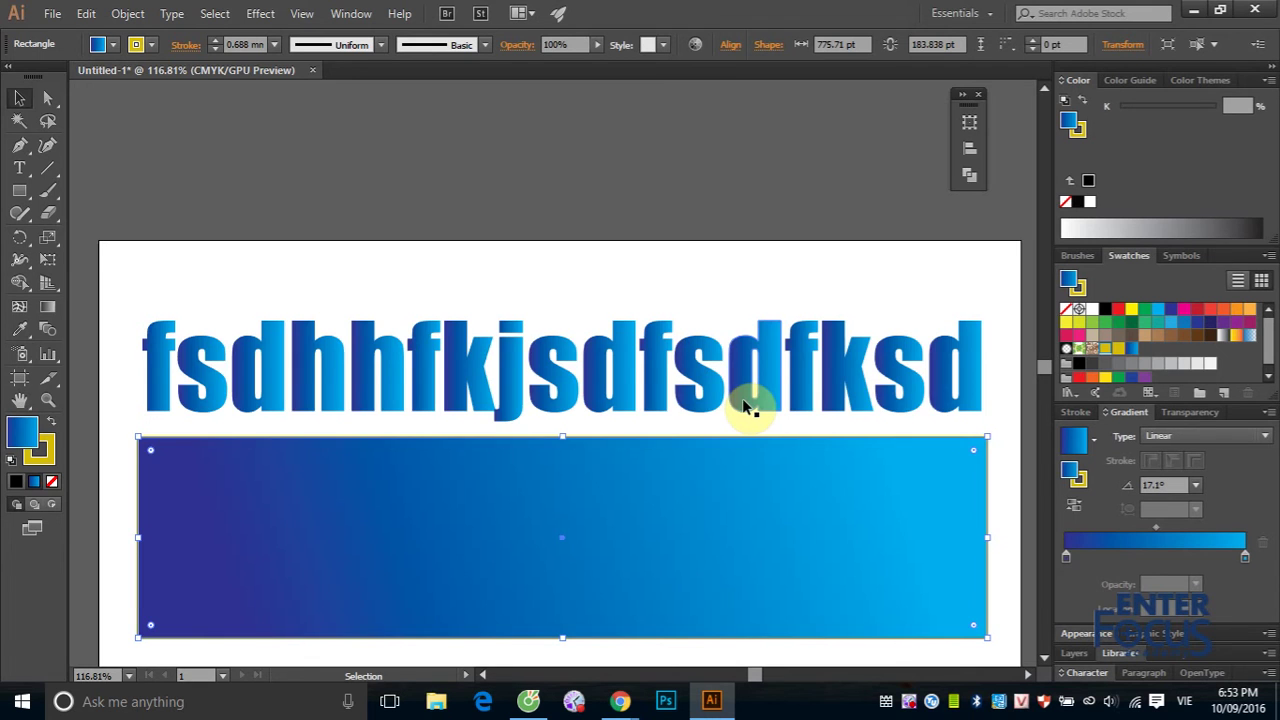
{"action": "key", "text": "ctrl+minus"}
{"action": "key", "text": "ctrl+minus"}
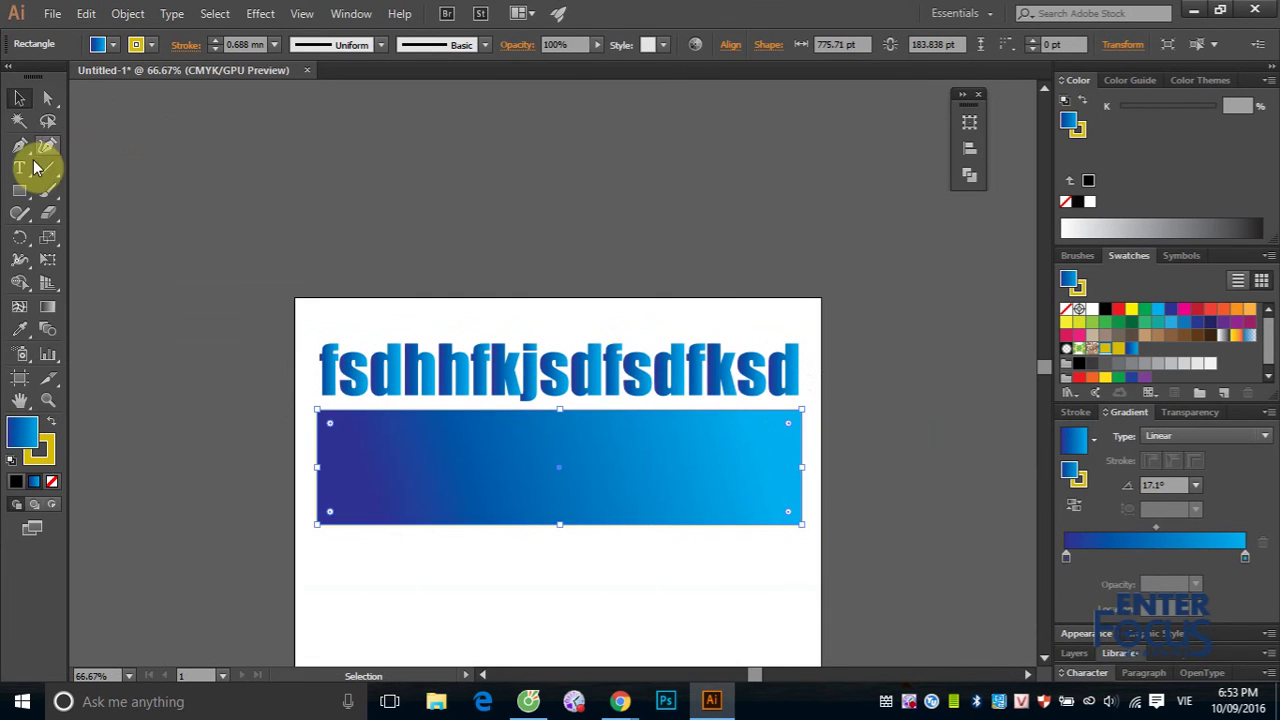
- Type the line 'TO MAU CHUYEN CHO TEXT TRONG ILLUSTRATOR' below the banner
{"action": "left_click", "coordinate": [20, 168]}
{"action": "left_click", "coordinate": [337, 615]}
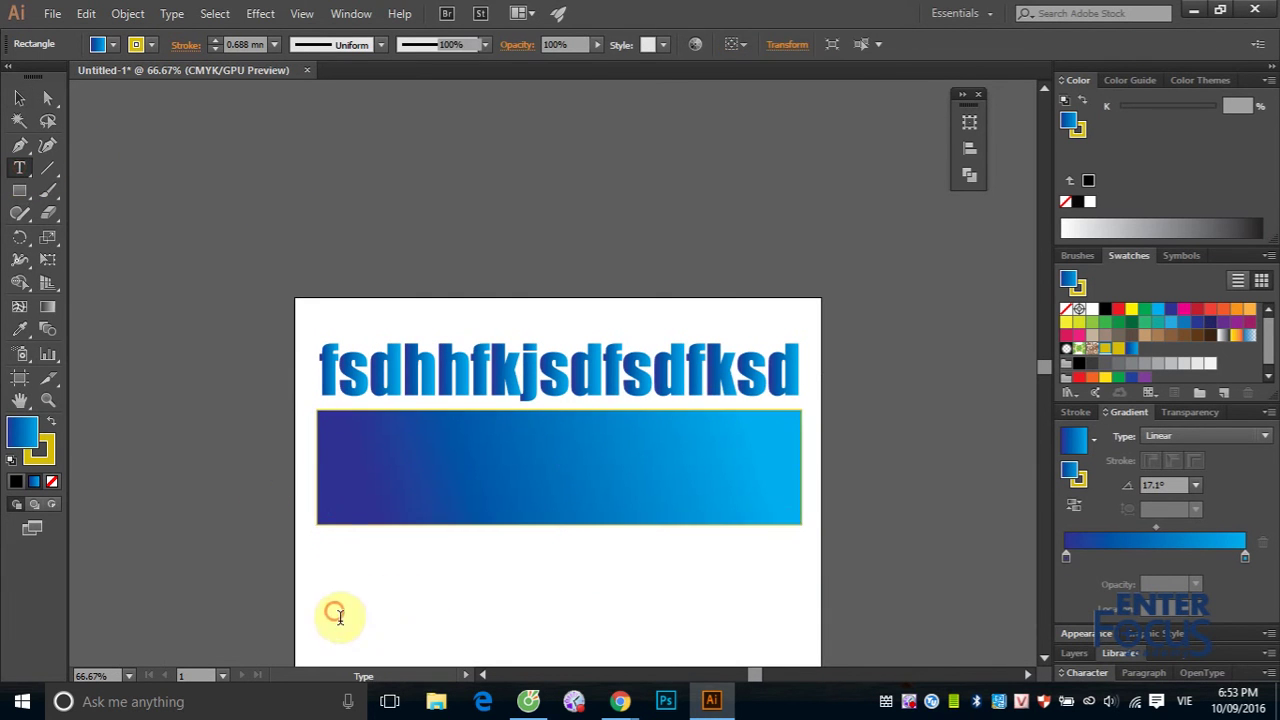
{"action": "type", "text": "1"}
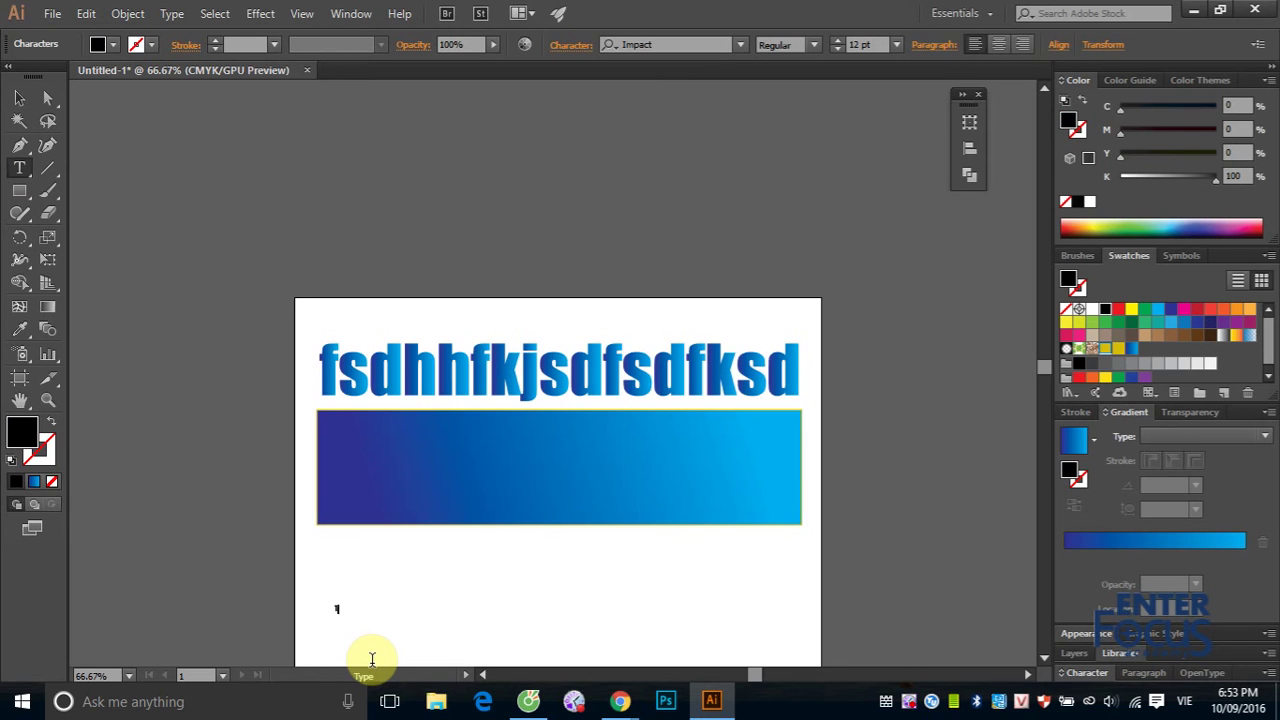
{"action": "type", "text": " M"}
{"action": "type", "text": "AU CHUYEN"}
{"action": "type", "text": " CHO"}
{"action": "type", "text": " TEXT TRO"}
{"action": "type", "text": "NG ILL"}
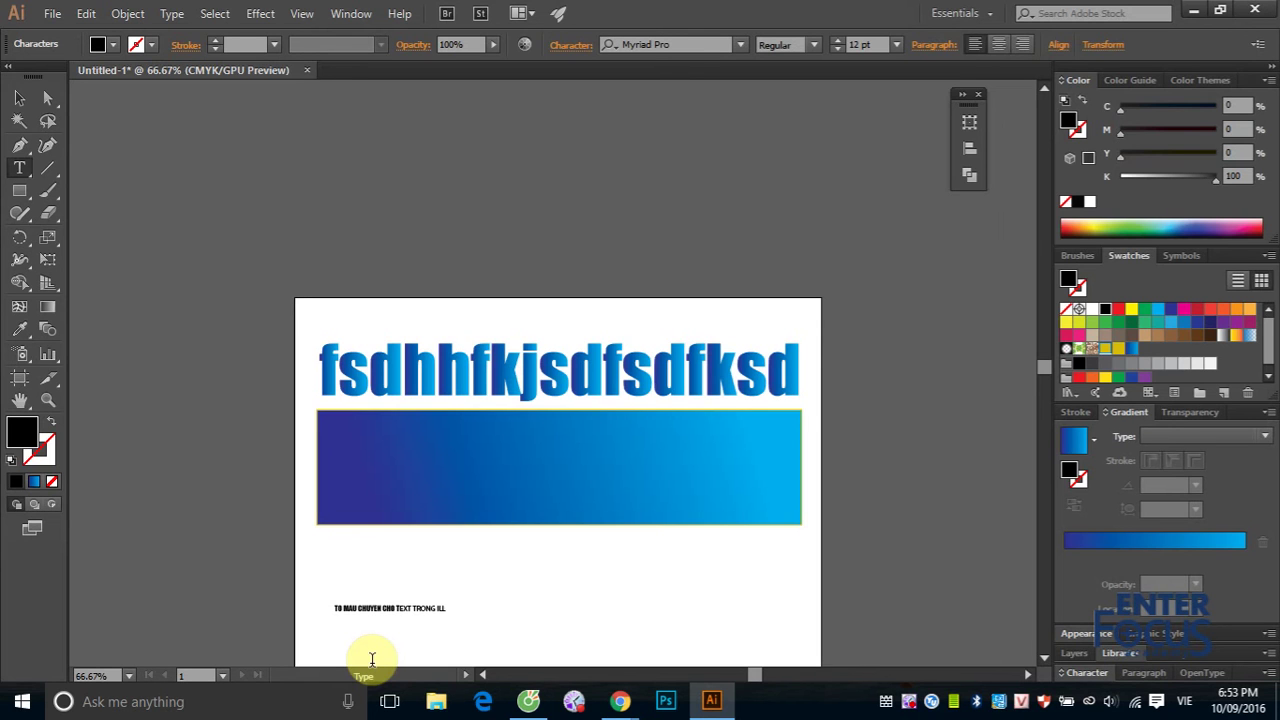
{"action": "type", "text": "USTRATOR"}
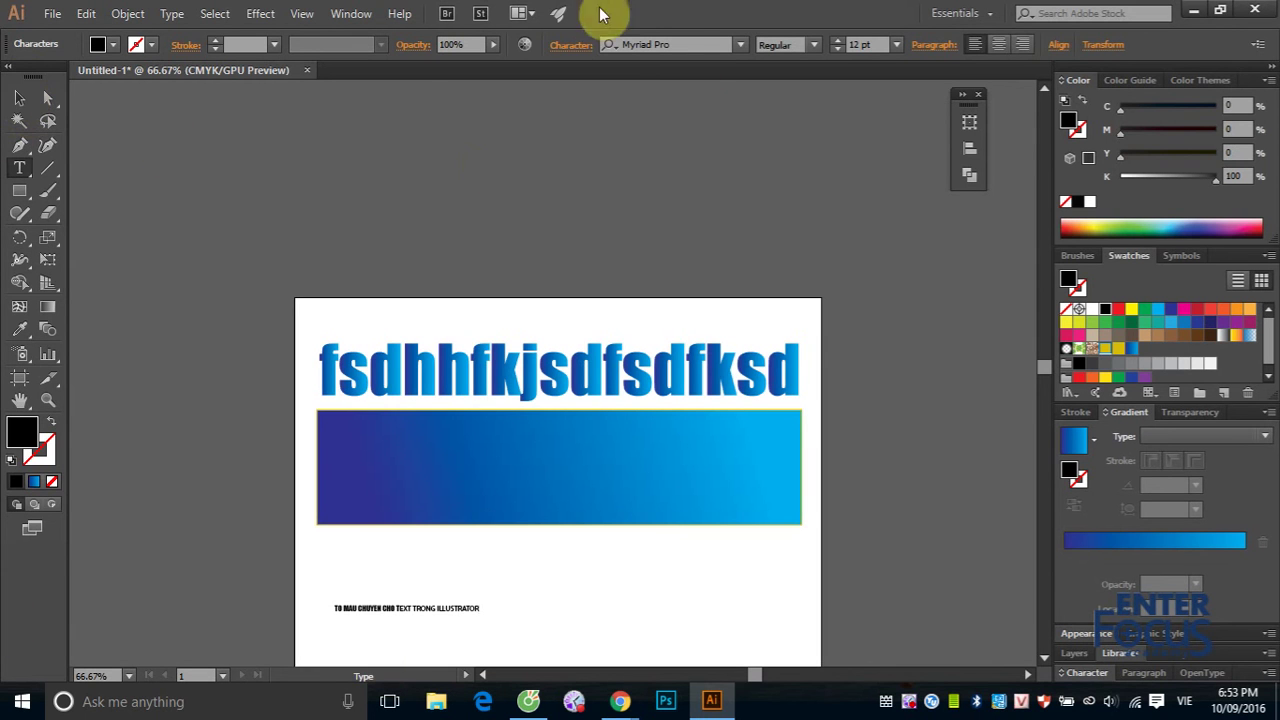
- Set the new line to Impact via Recent Fonts and scale it up to span the width
{"action": "left_click", "coordinate": [172, 14]}
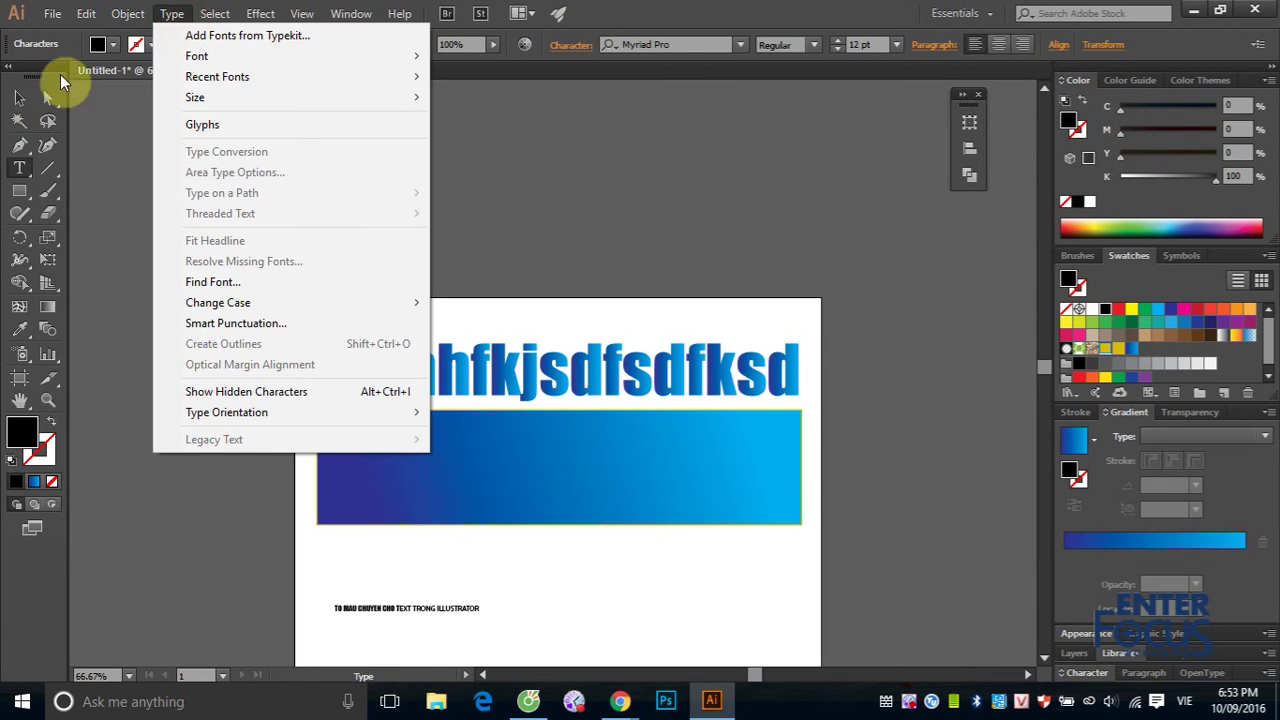
{"action": "left_click", "coordinate": [20, 100]}
{"action": "left_click", "coordinate": [171, 14]}
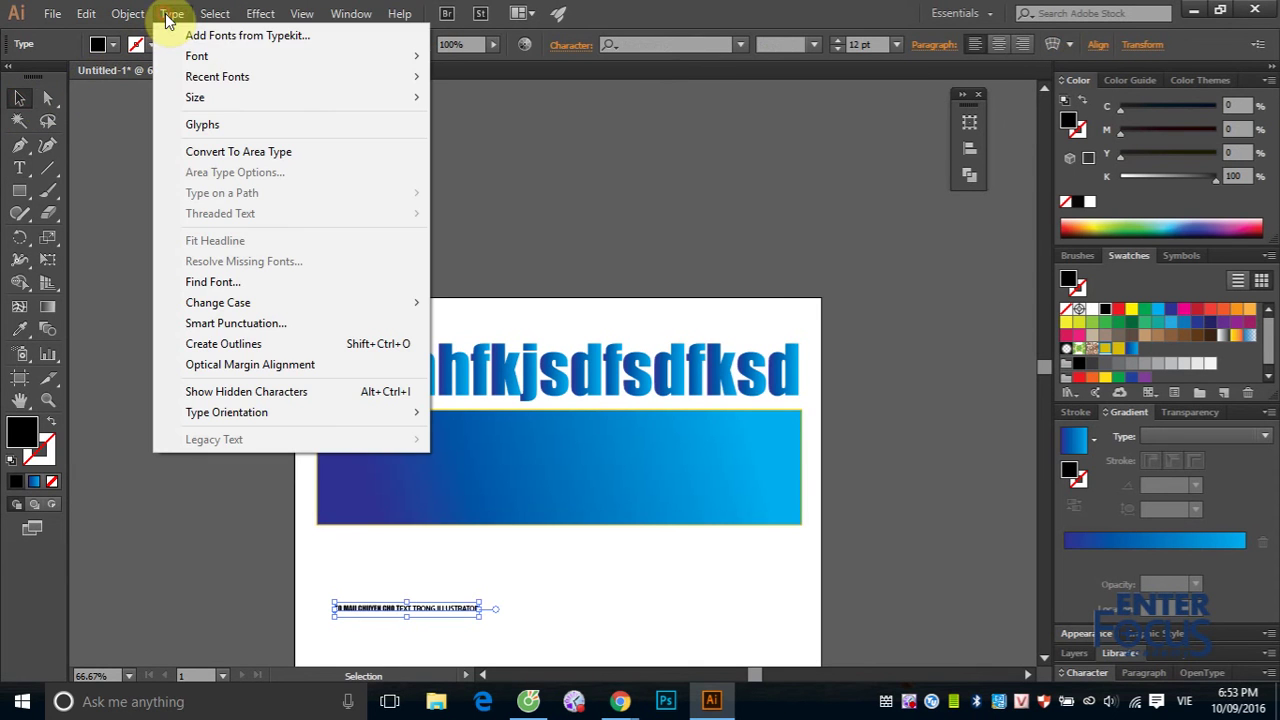
{"action": "mouse_move", "coordinate": [217, 77]}
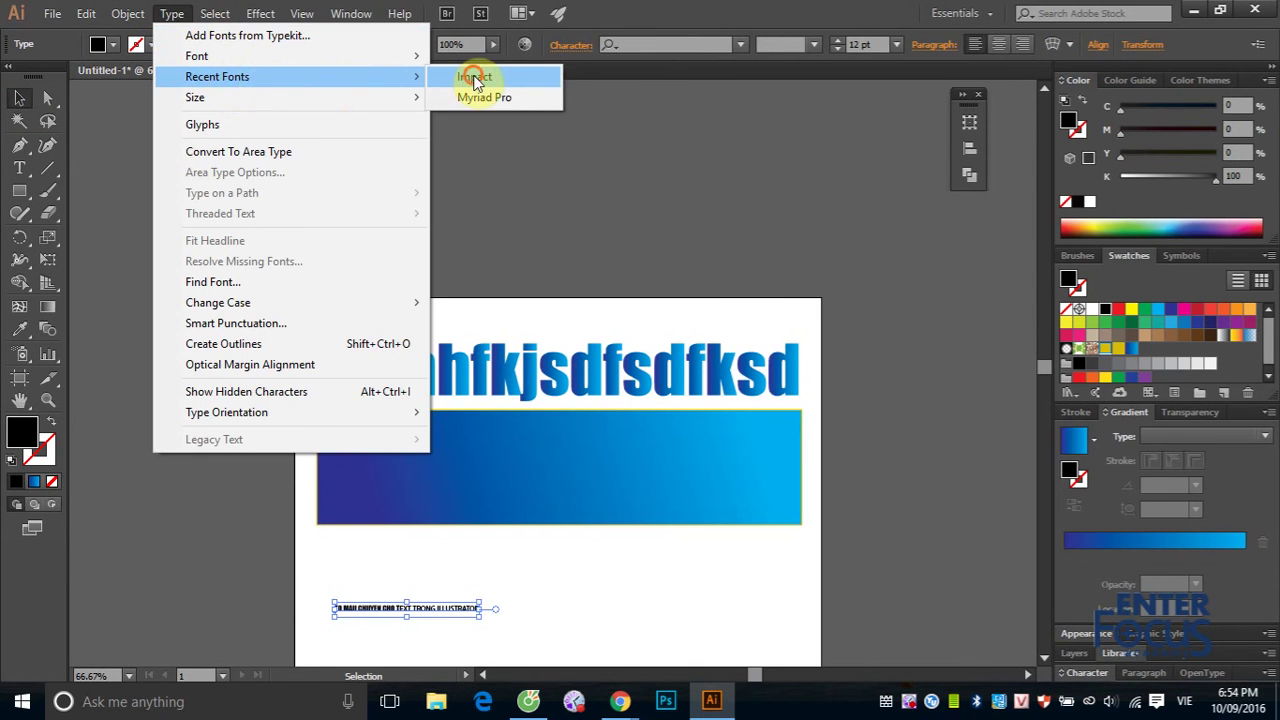
{"action": "left_click", "coordinate": [470, 77]}
{"action": "left_click_drag", "start_coordinate": [468, 603], "coordinate": [791, 514]}
- Zoom in and drag the text line up-left so it sits just beneath the banner
{"action": "left_click", "coordinate": [548, 642]}
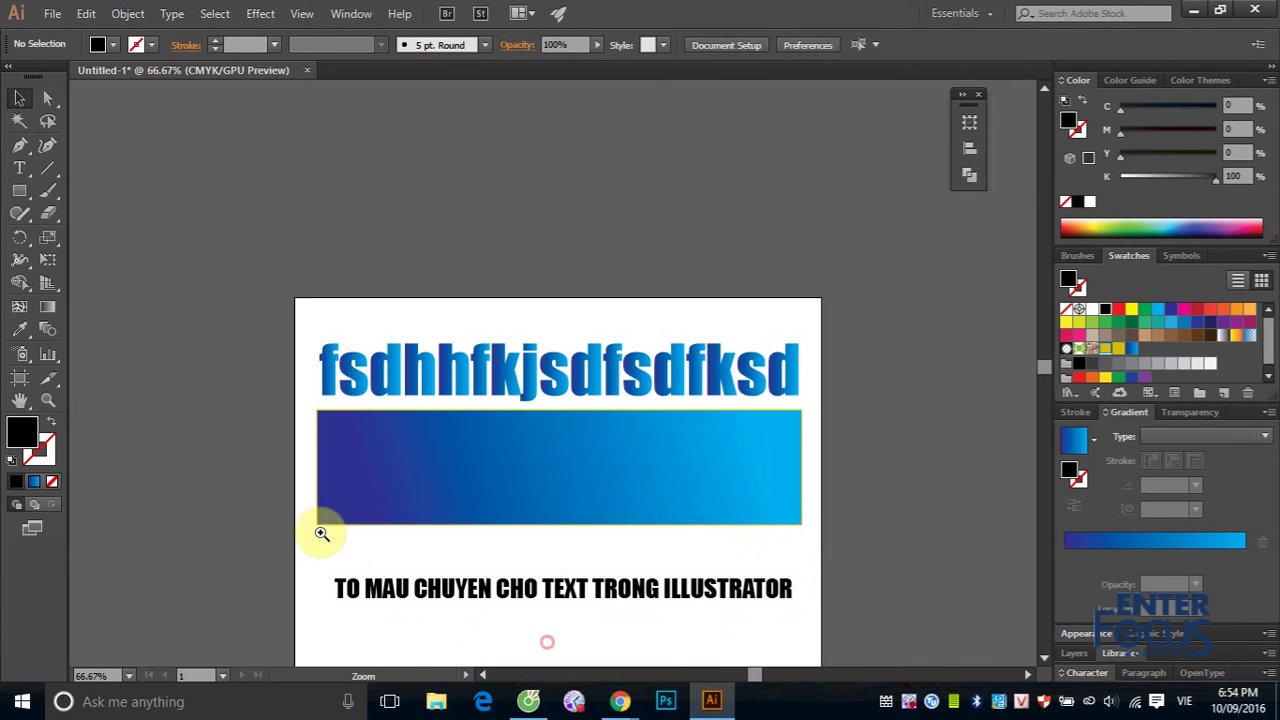
{"action": "mouse_move", "coordinate": [306, 527]}
{"action": "left_mouse_down"}
{"action": "mouse_move", "coordinate": [718, 616]}
{"action": "mouse_move", "coordinate": [814, 623]}
{"action": "left_mouse_up"}
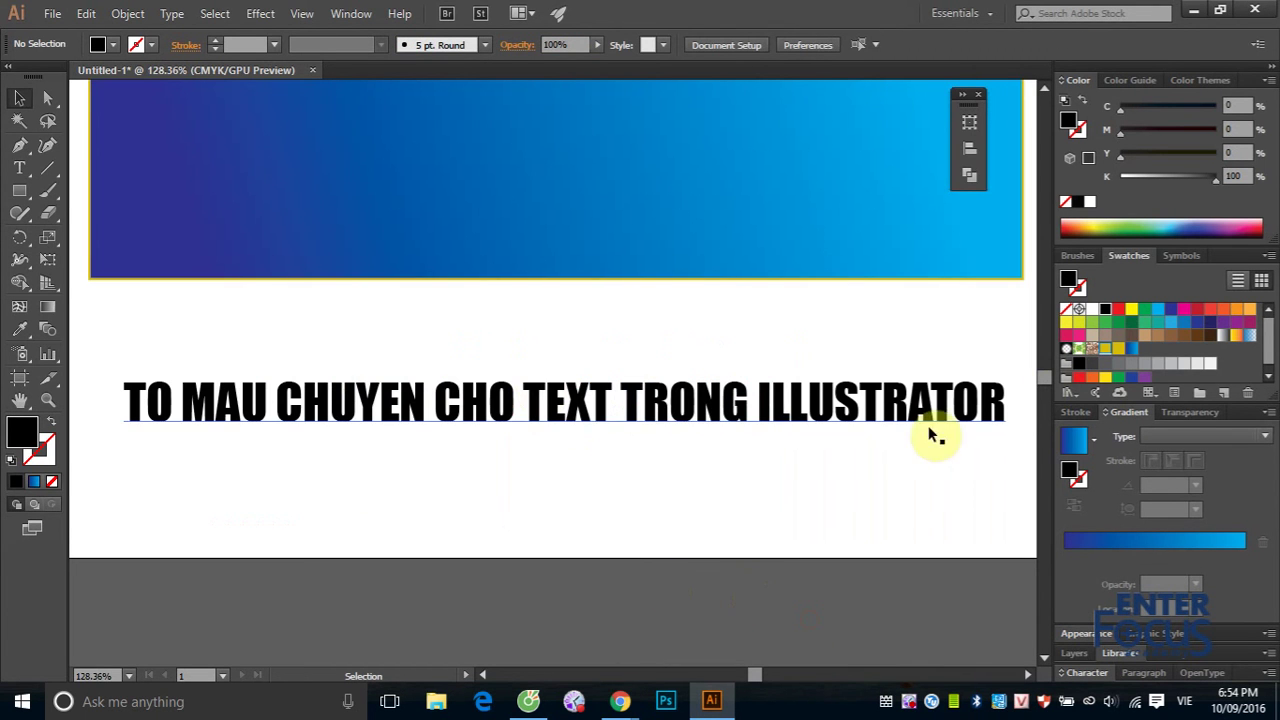
{"action": "left_click_drag", "start_coordinate": [666, 419], "coordinate": [640, 392]}
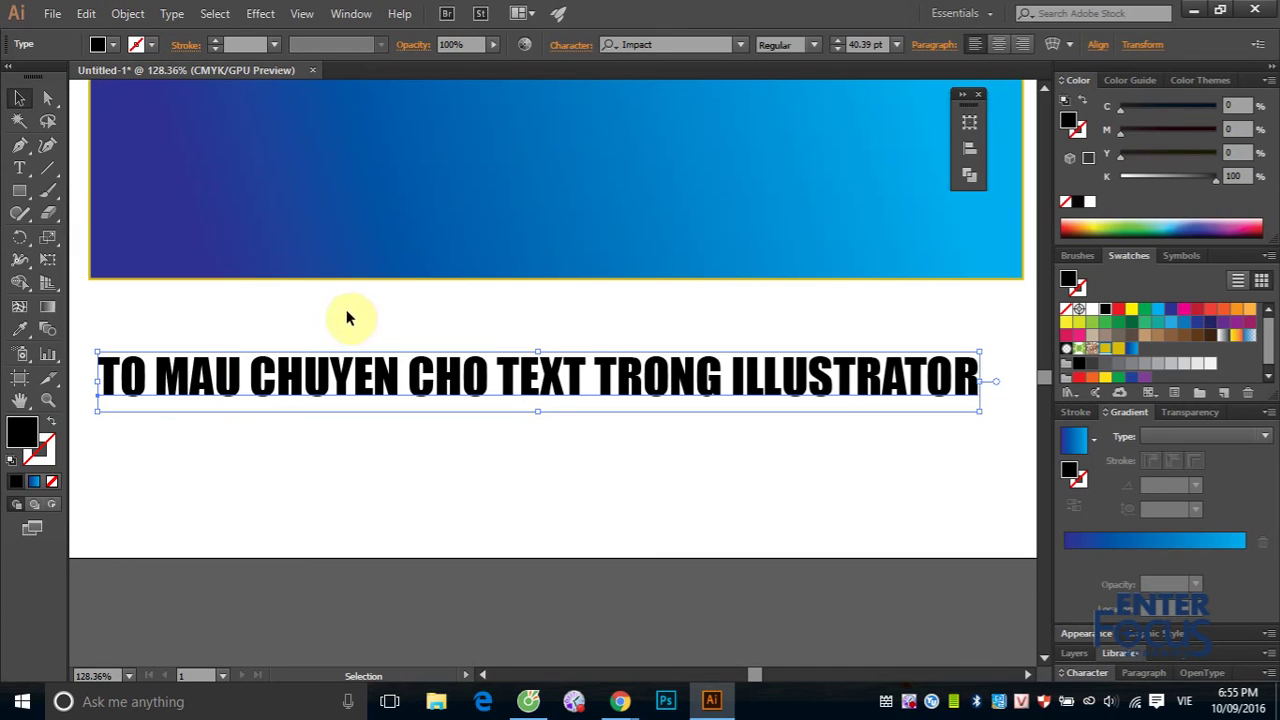
- Collapse the panel dock to icons and open the Appearance panel for the text line
{"action": "left_click", "coordinate": [1270, 67]}
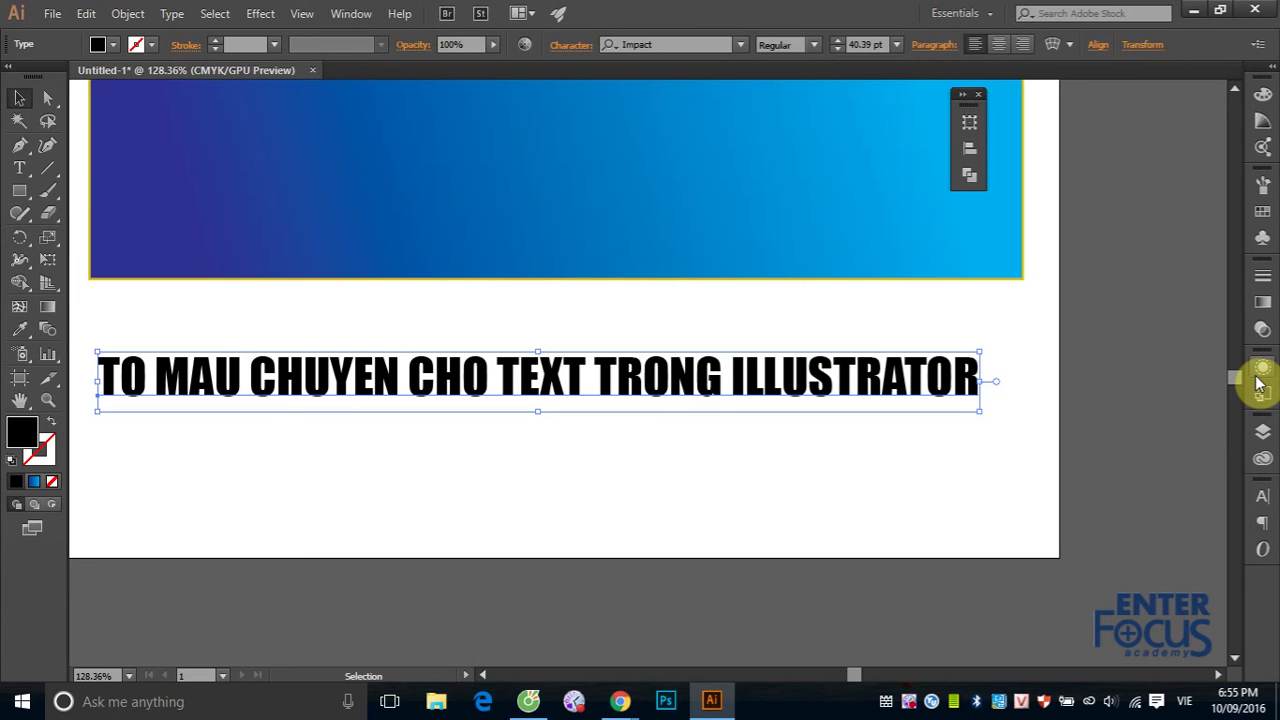
{"action": "left_click", "coordinate": [1262, 371]}
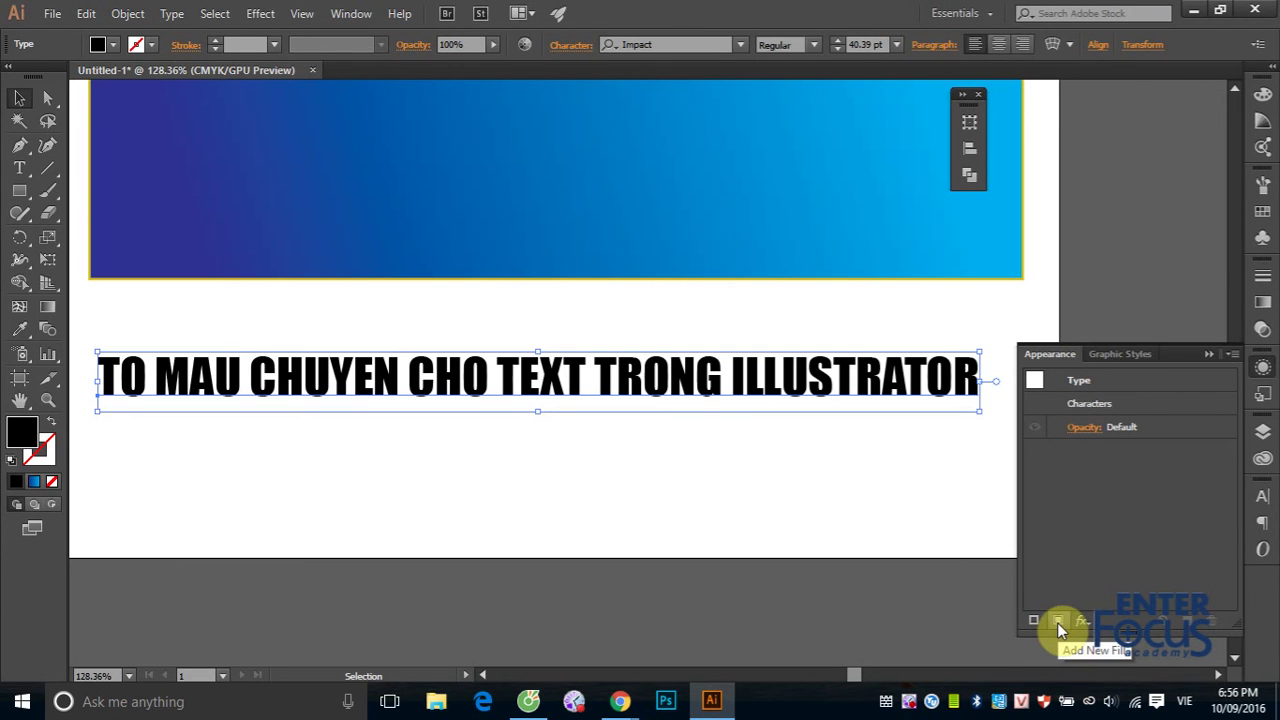
- Add a new black object-level fill to the Impact title text in the Appearance panel
{"action": "left_click", "coordinate": [1057, 622]}
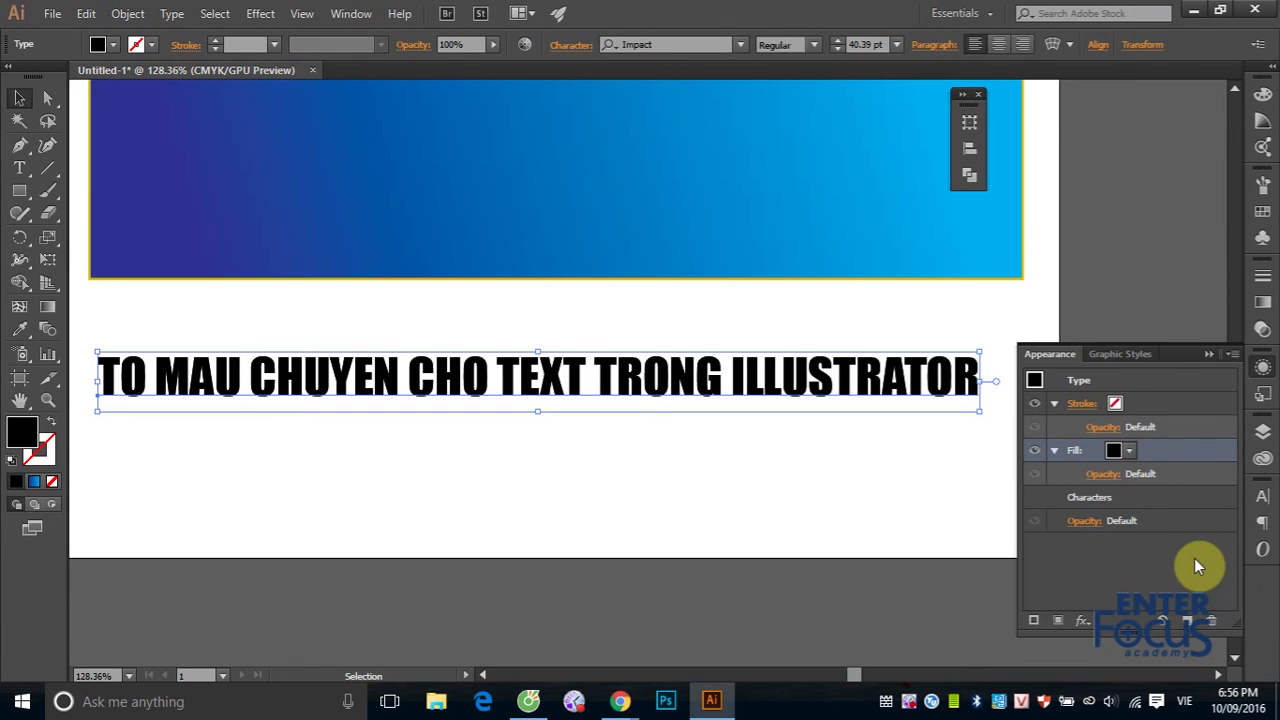
- Fill the title with the dark-blue to cyan linear gradient and highlight most of its letters
{"action": "left_click", "coordinate": [35, 483]}
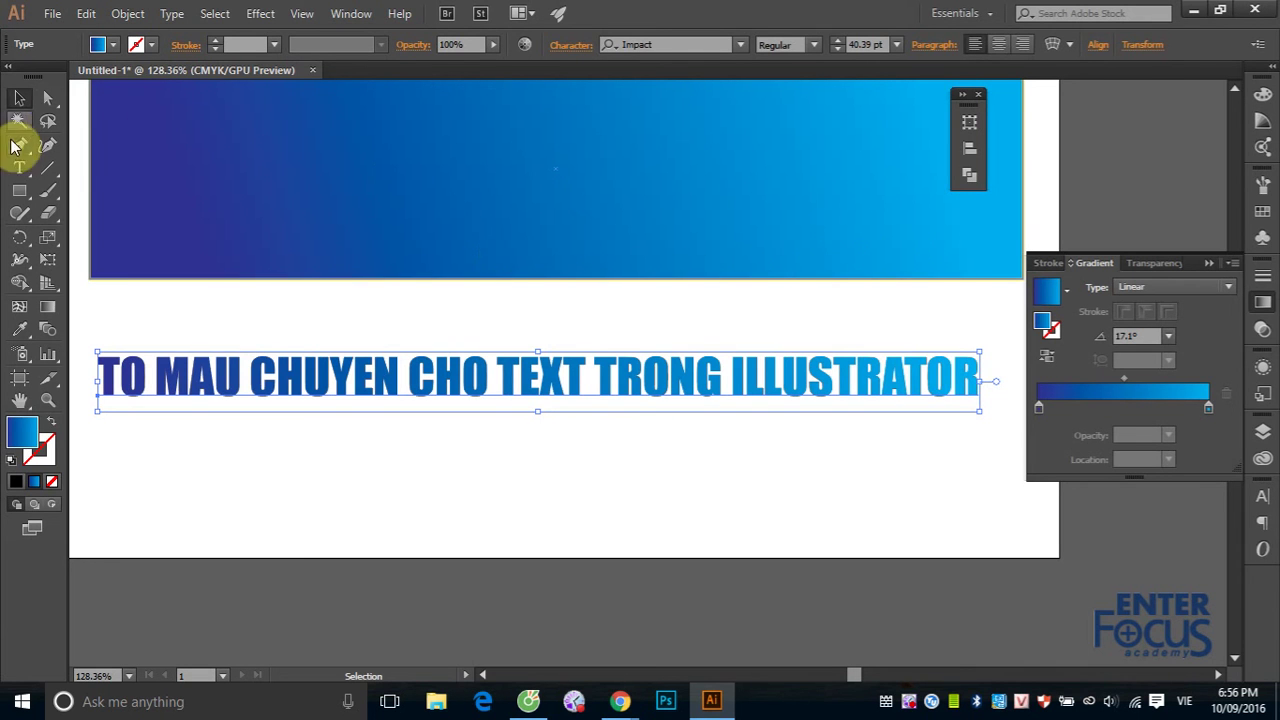
{"action": "left_click", "coordinate": [19, 168]}
{"action": "left_click_drag", "start_coordinate": [155, 378], "coordinate": [654, 373]}
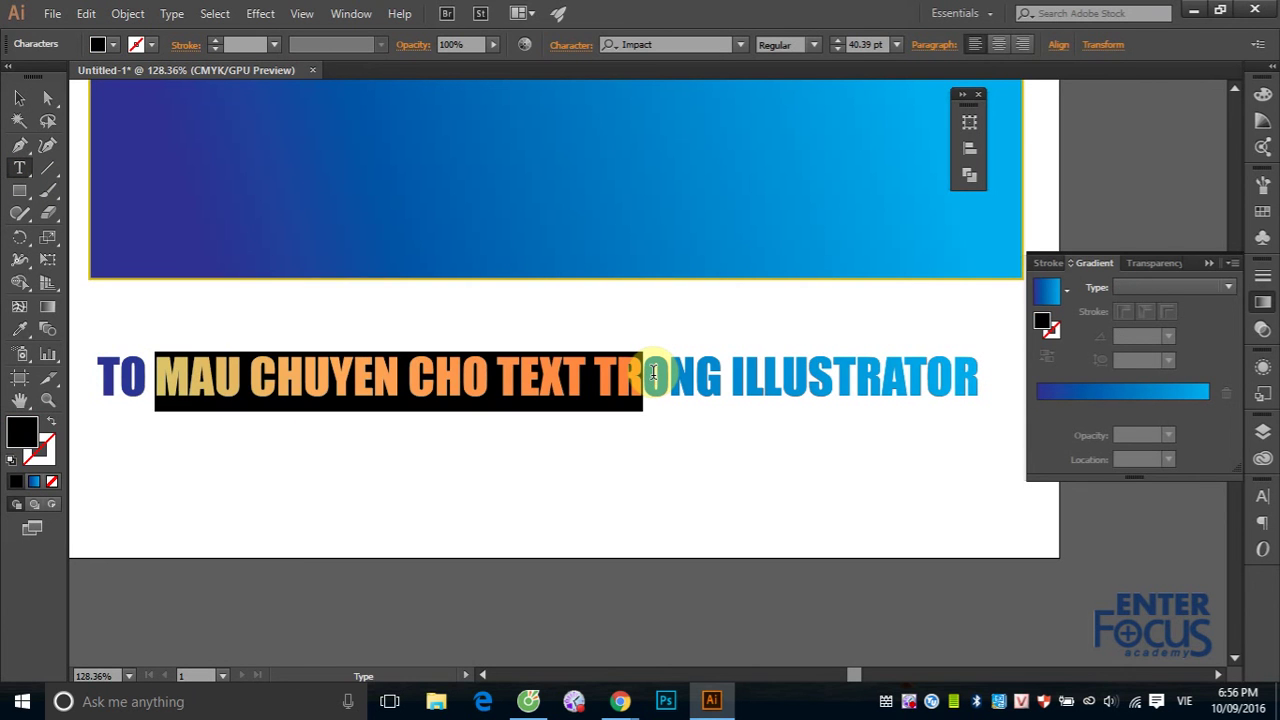
- Undo the stray 'hjj' typing so the gradient title reads TO MAU CHUYEN CHO TEXT TRONG ILLUSTRATOR
{"action": "type", "text": "hjj"}
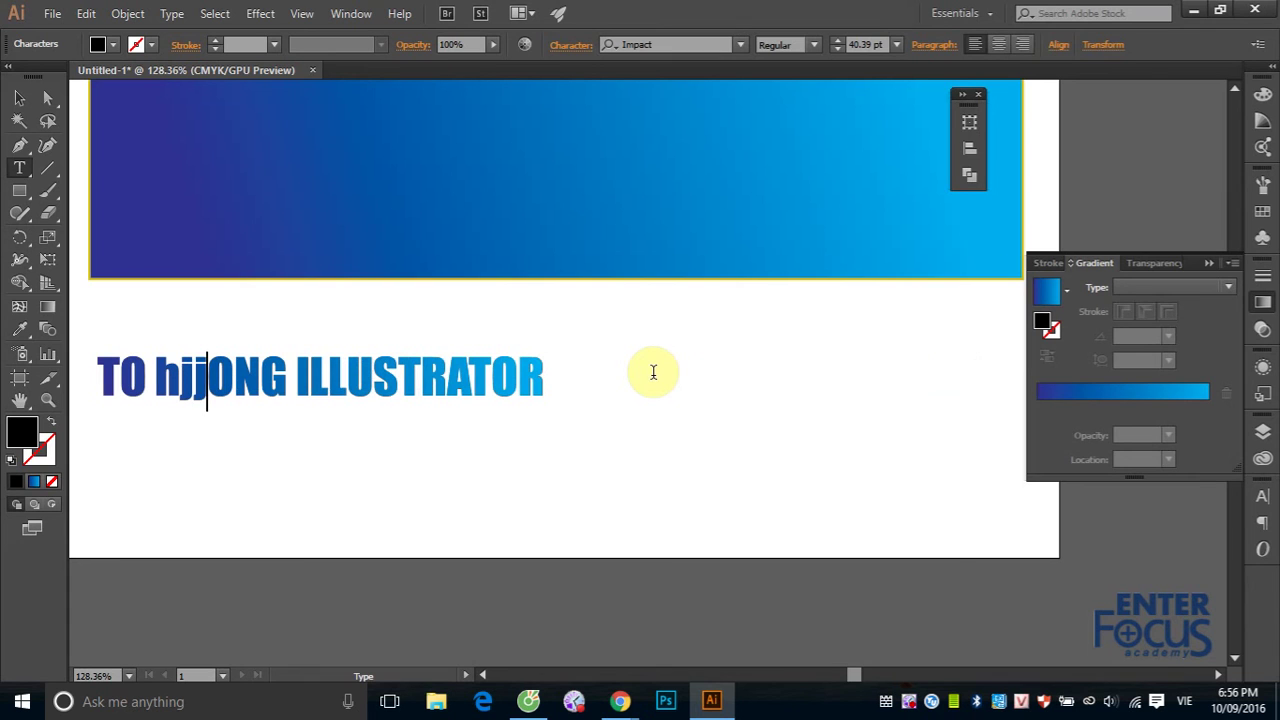
{"action": "key", "text": "BackSpace"}
{"action": "key", "text": "BackSpace"}
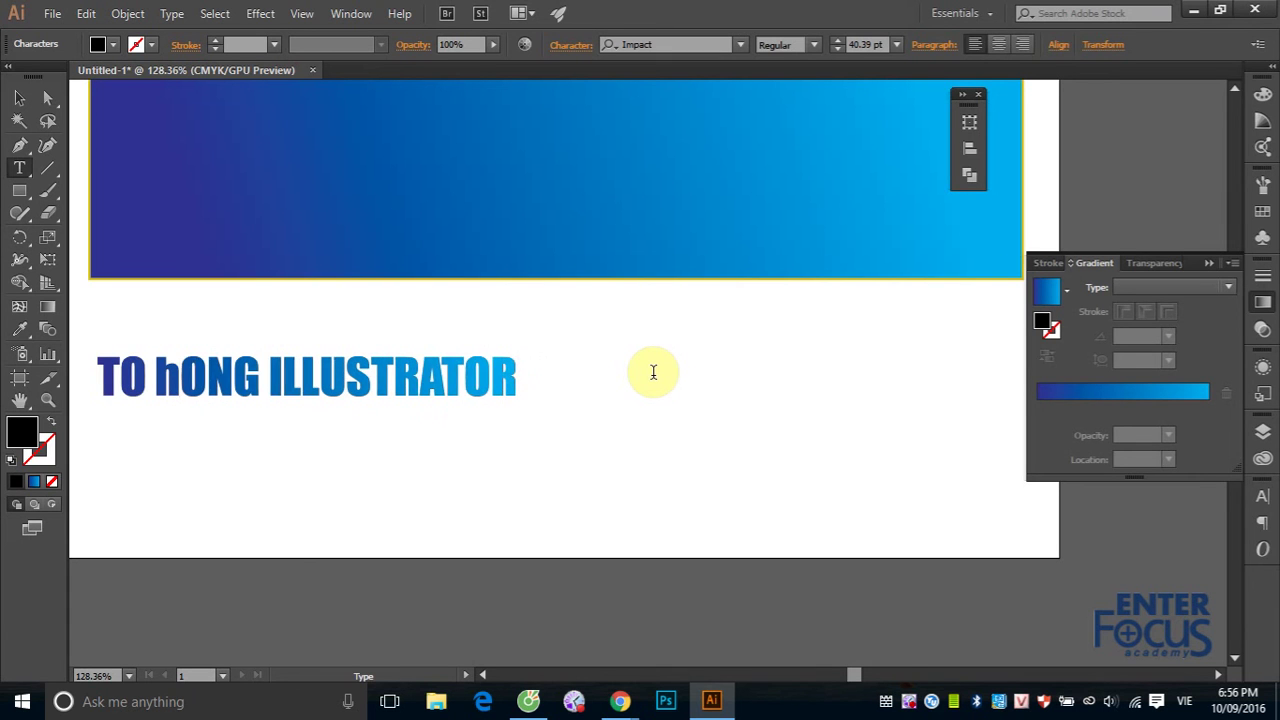
{"action": "key", "text": "BackSpace"}
{"action": "key", "text": "ctrl+z"}
{"action": "key", "text": "ctrl+z"}
{"action": "key", "text": "ctrl+z"}
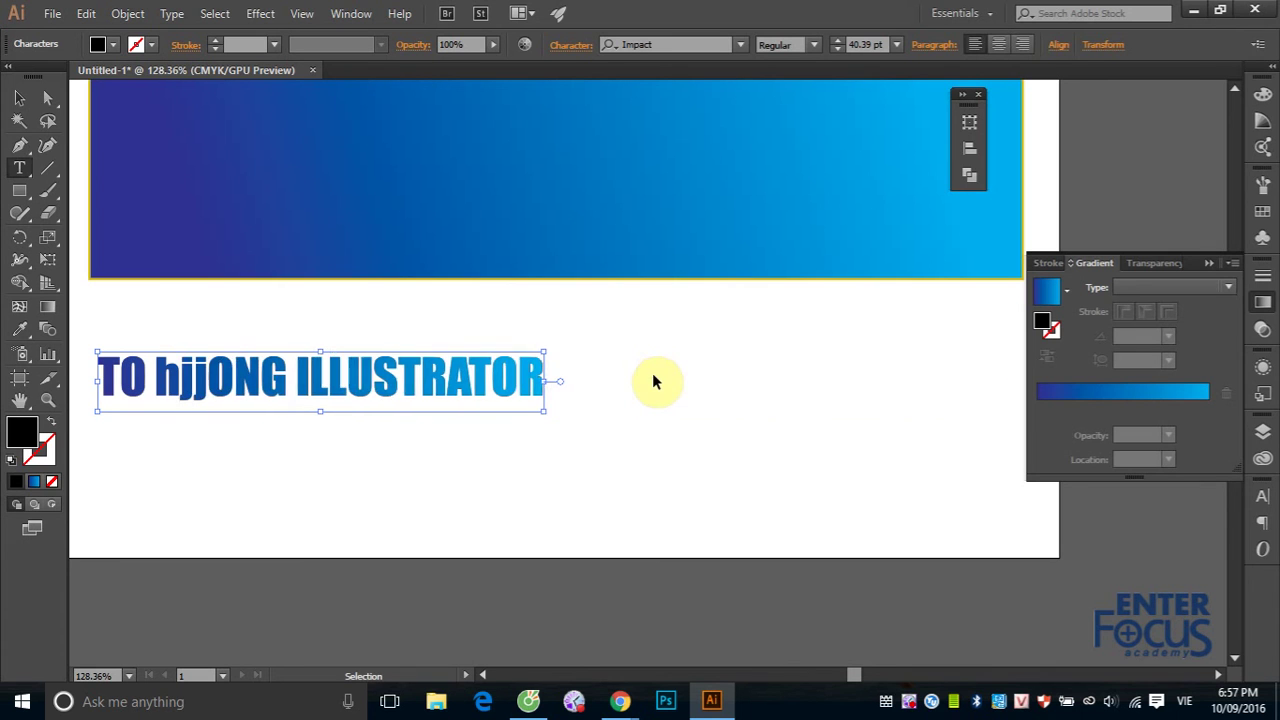
{"action": "key", "text": "ctrl+z"}
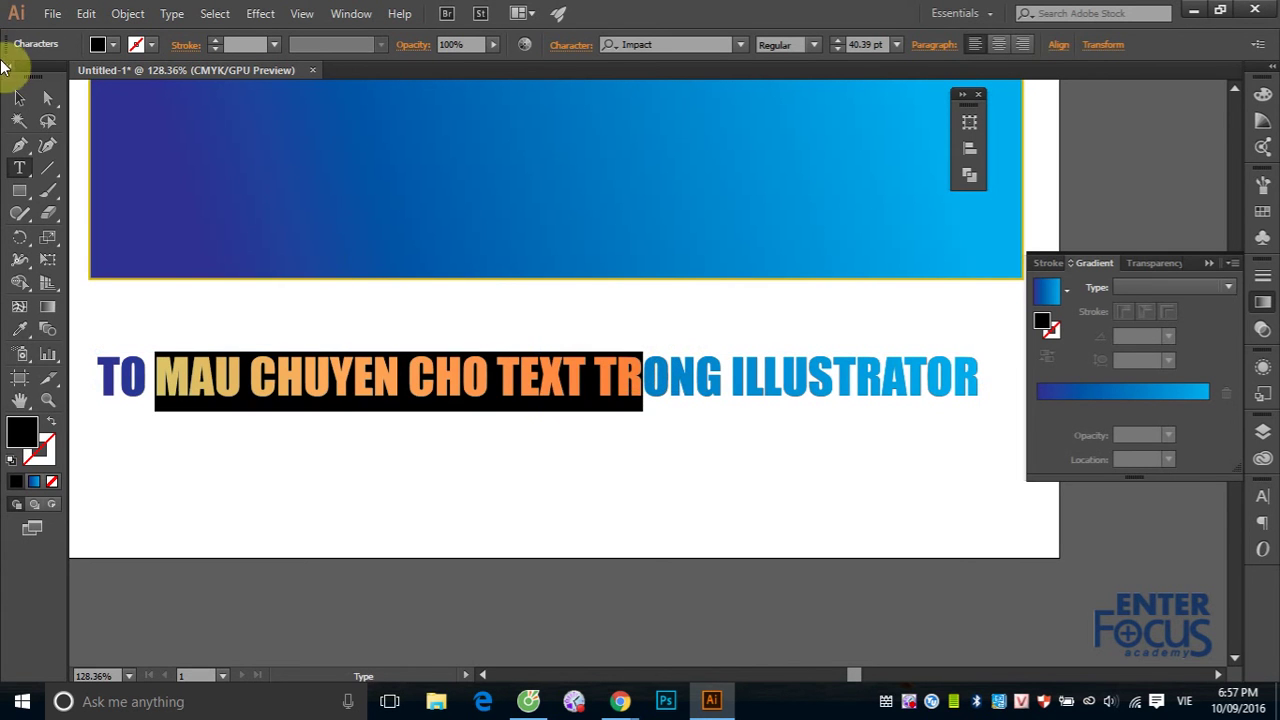
{"action": "left_click", "coordinate": [19, 97]}
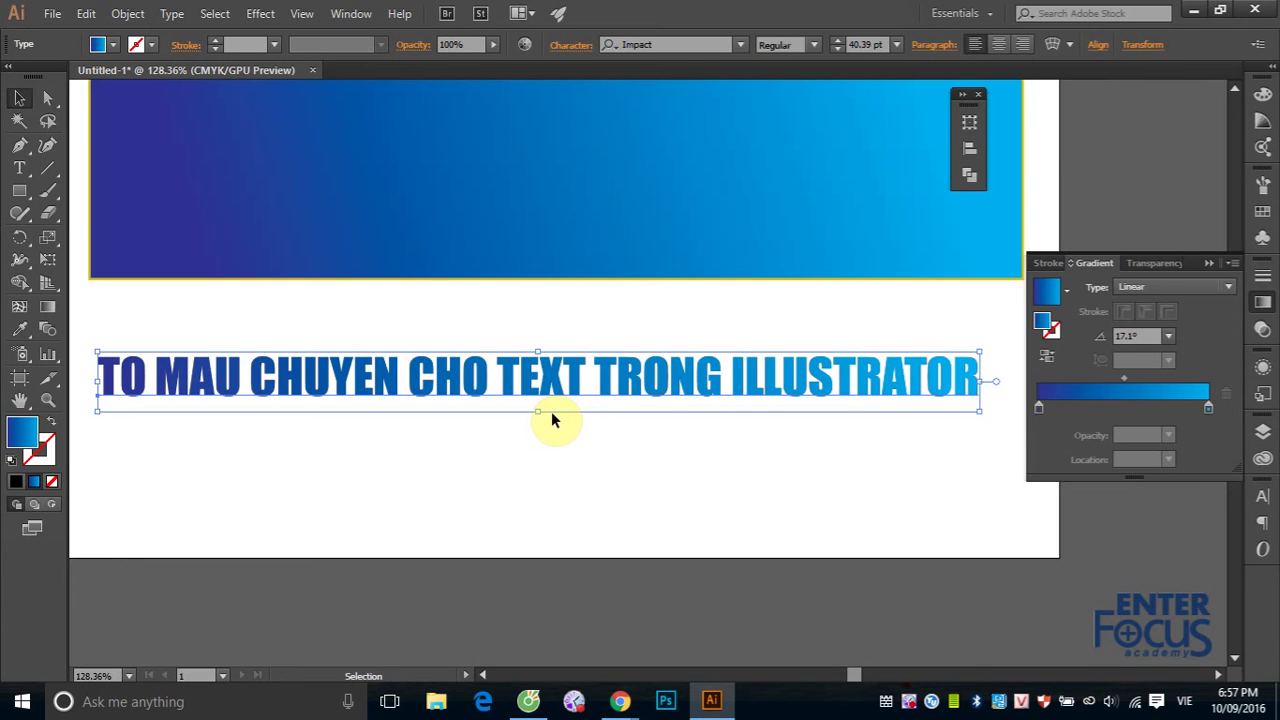
- Show the Appearance panel listing the title's blue gradient fill and empty stroke
{"action": "left_click", "coordinate": [1265, 369]}
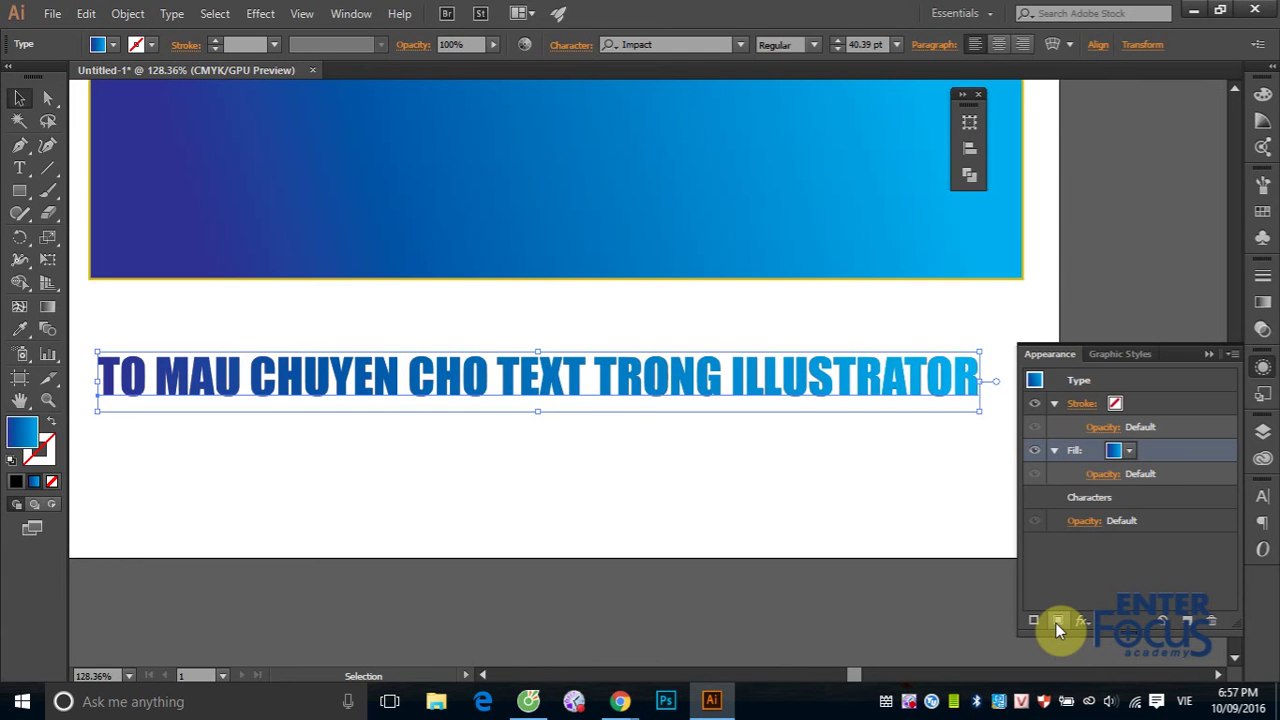
- Close the Appearance panel and pan to the large gradient text above the blue banner
{"action": "scroll", "coordinate": [611, 267], "scroll_direction": "up", "scroll_amount": 1}
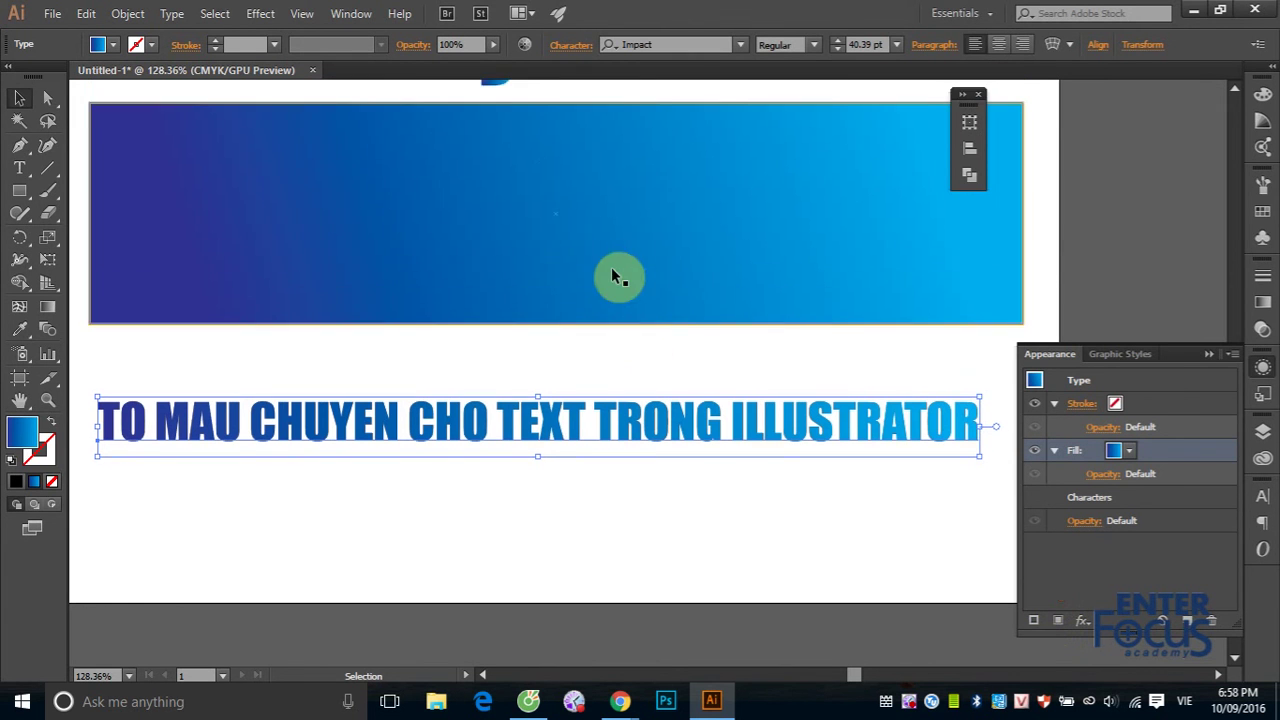
{"action": "scroll", "coordinate": [561, 259], "scroll_direction": "up", "scroll_amount": 4}
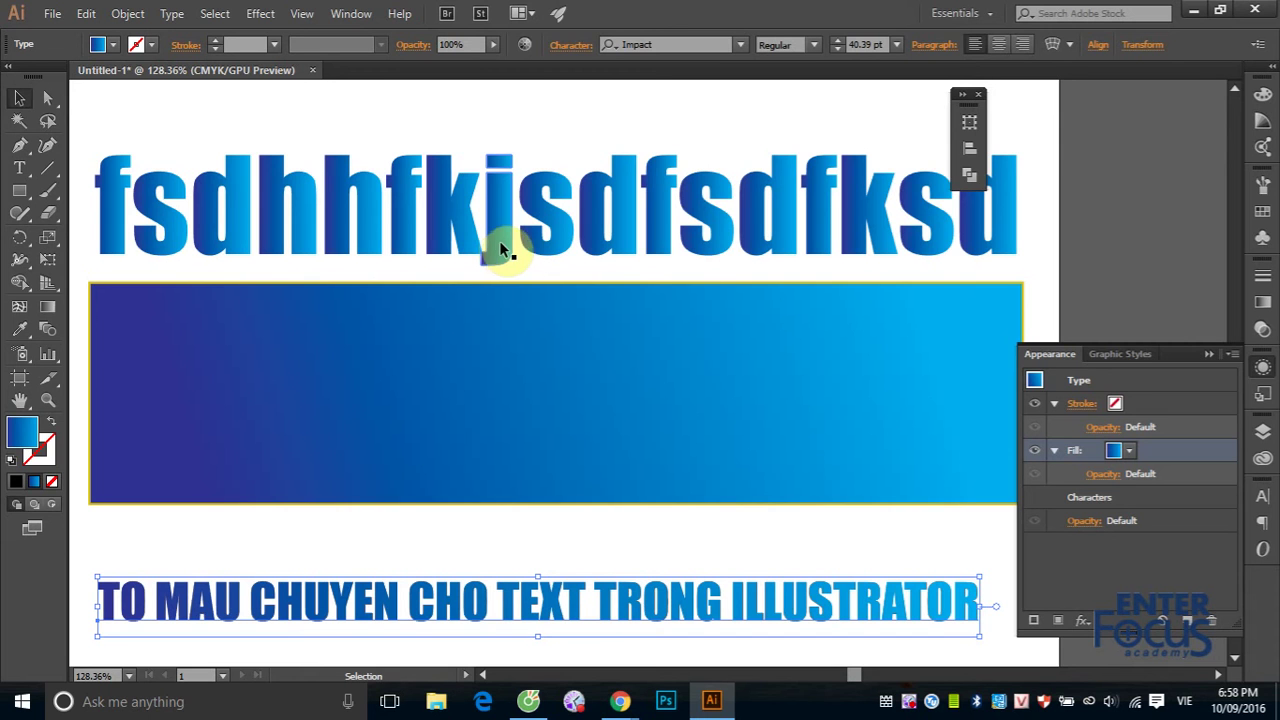
{"action": "scroll", "coordinate": [480, 269], "scroll_direction": "down", "scroll_amount": 2}
{"action": "scroll", "coordinate": [585, 288], "scroll_direction": "down", "scroll_amount": 3}
{"action": "scroll", "coordinate": [585, 288], "scroll_direction": "down", "scroll_amount": 2}
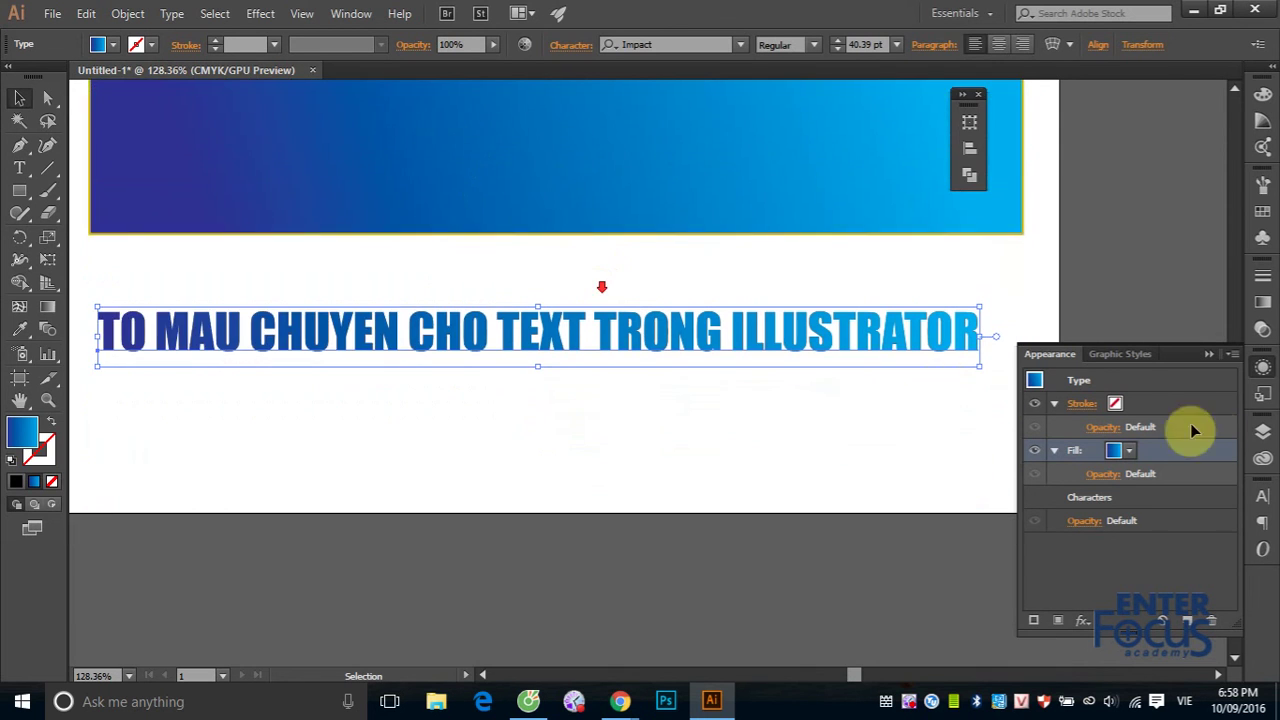
{"action": "left_click", "coordinate": [1207, 357]}
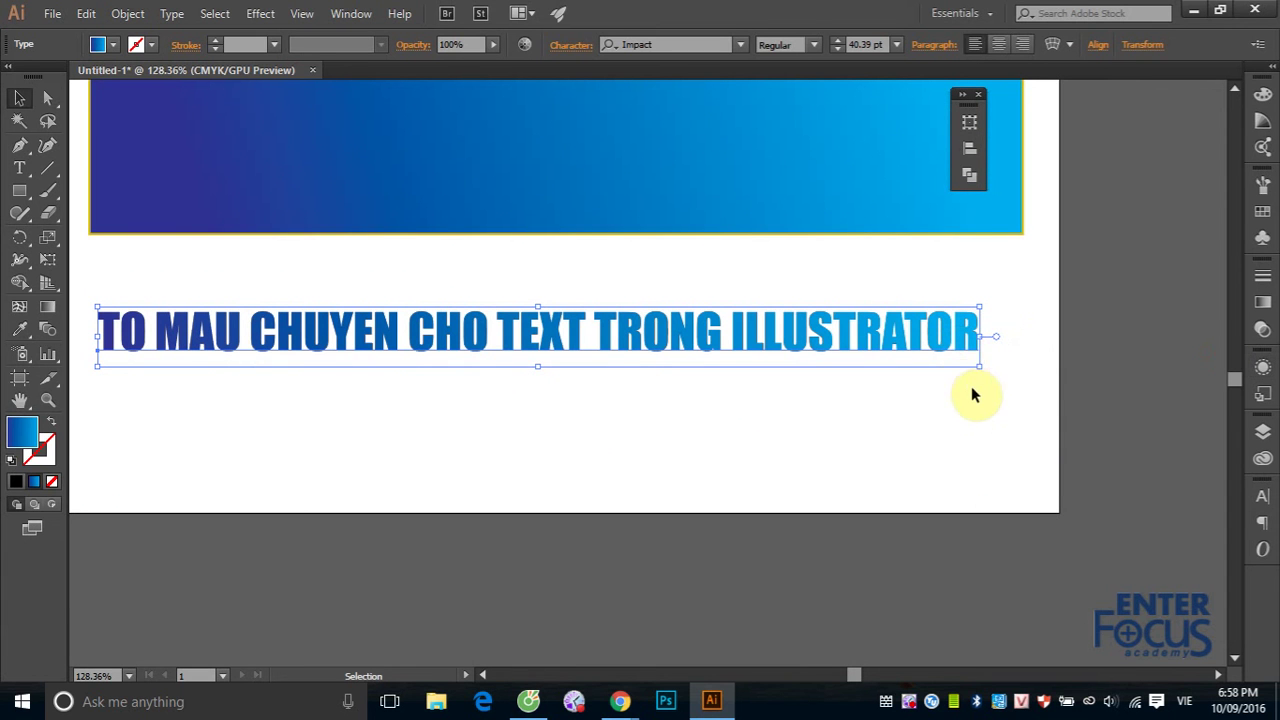
{"action": "left_click", "coordinate": [729, 294]}
{"action": "left_click_drag", "start_coordinate": [735, 364], "coordinate": [849, 692]}
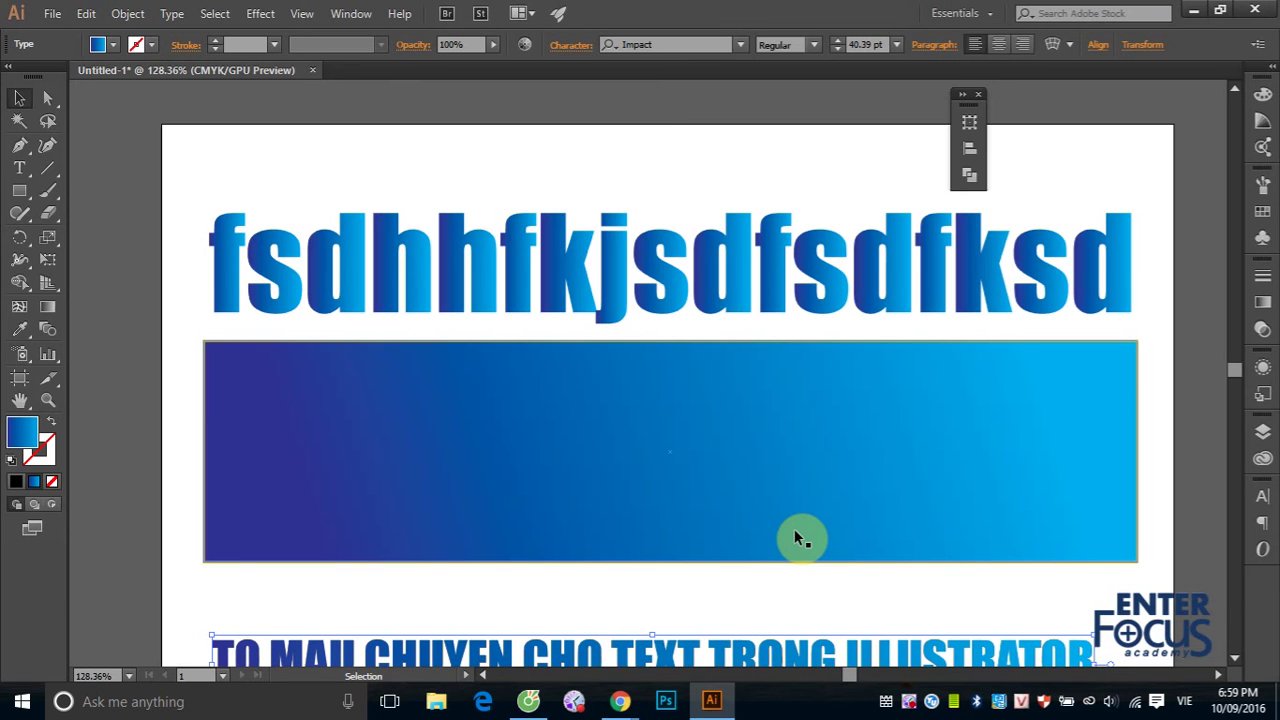
- Delete the large outlined sample text and type 'DUNG VAN BAN LAM MAT NA' above the banner
{"action": "left_click", "coordinate": [614, 295]}
{"action": "key", "text": "Delete"}
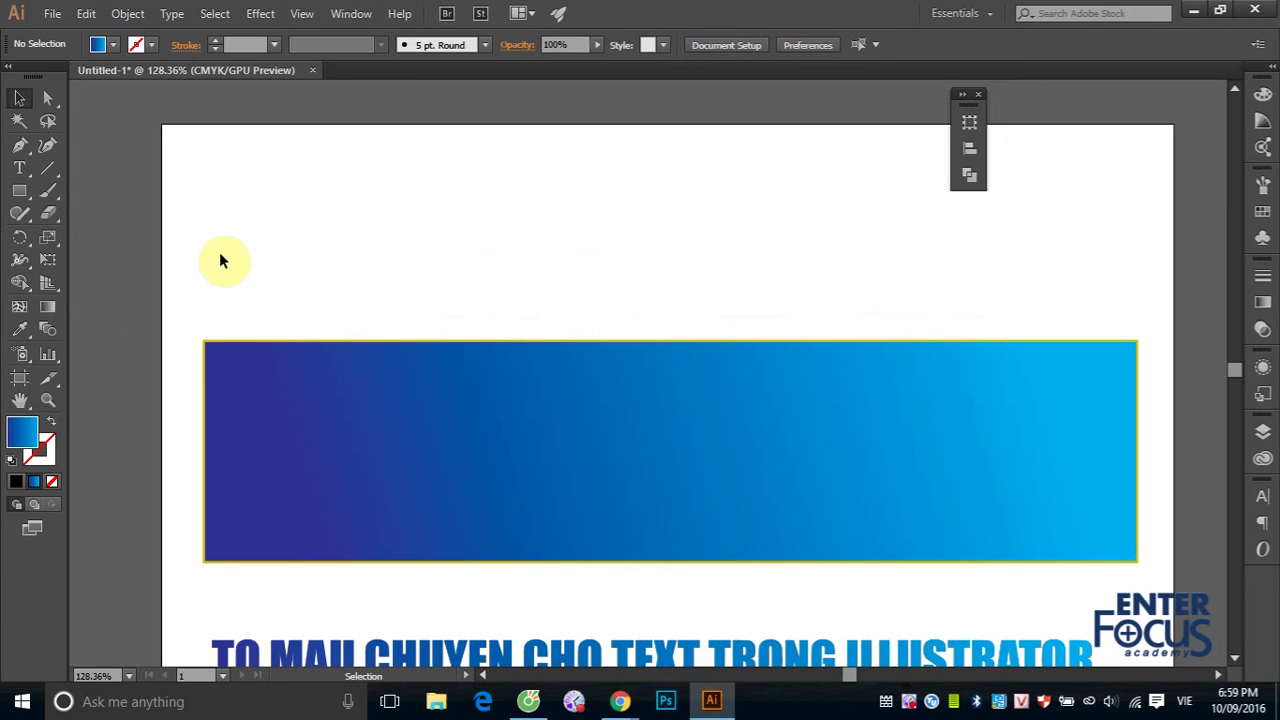
{"action": "left_click", "coordinate": [19, 168]}
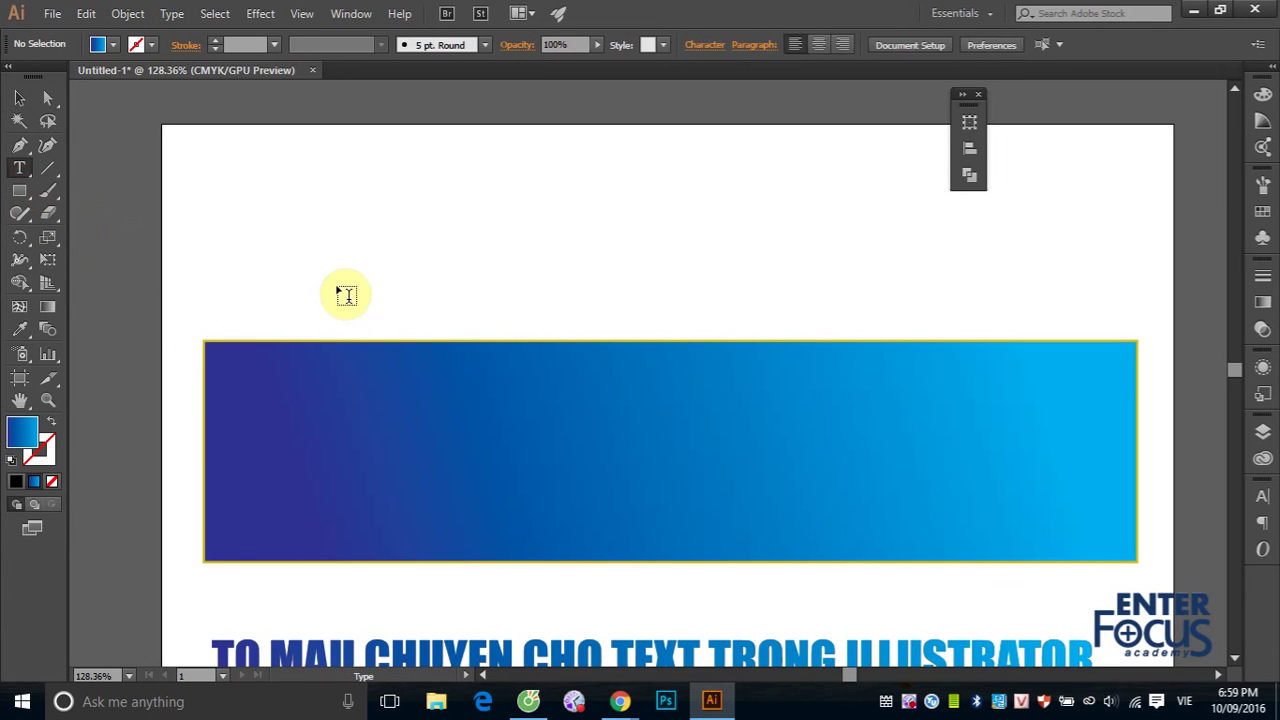
{"action": "left_click", "coordinate": [318, 274]}
{"action": "type", "text": "D"}
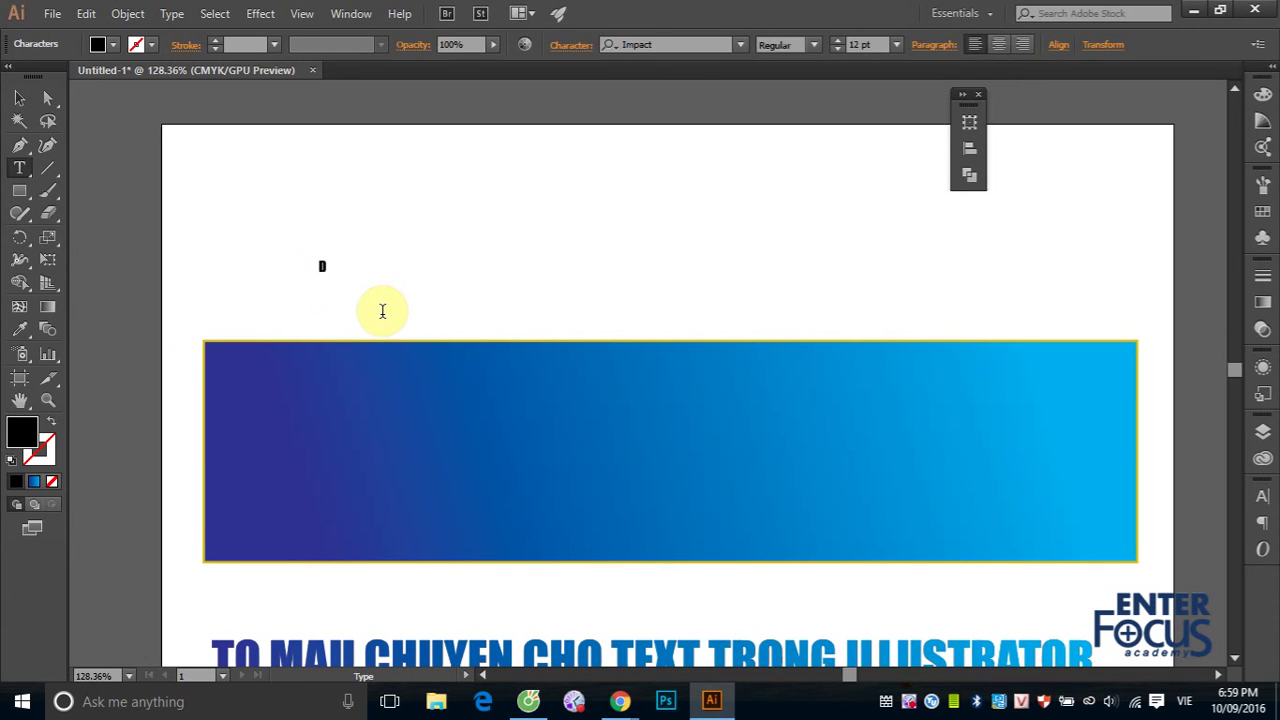
{"action": "type", "text": "UNG"}
{"action": "type", "text": " CH"}
{"action": "type", "text": "U"}
{"action": "key", "text": "BackSpace"}
{"action": "key", "text": "BackSpace"}
{"action": "key", "text": "BackSpace"}
{"action": "key", "text": "BackSpace"}
{"action": "type", "text": "VAN BAN LAM"}
{"action": "type", "text": " MAT"}
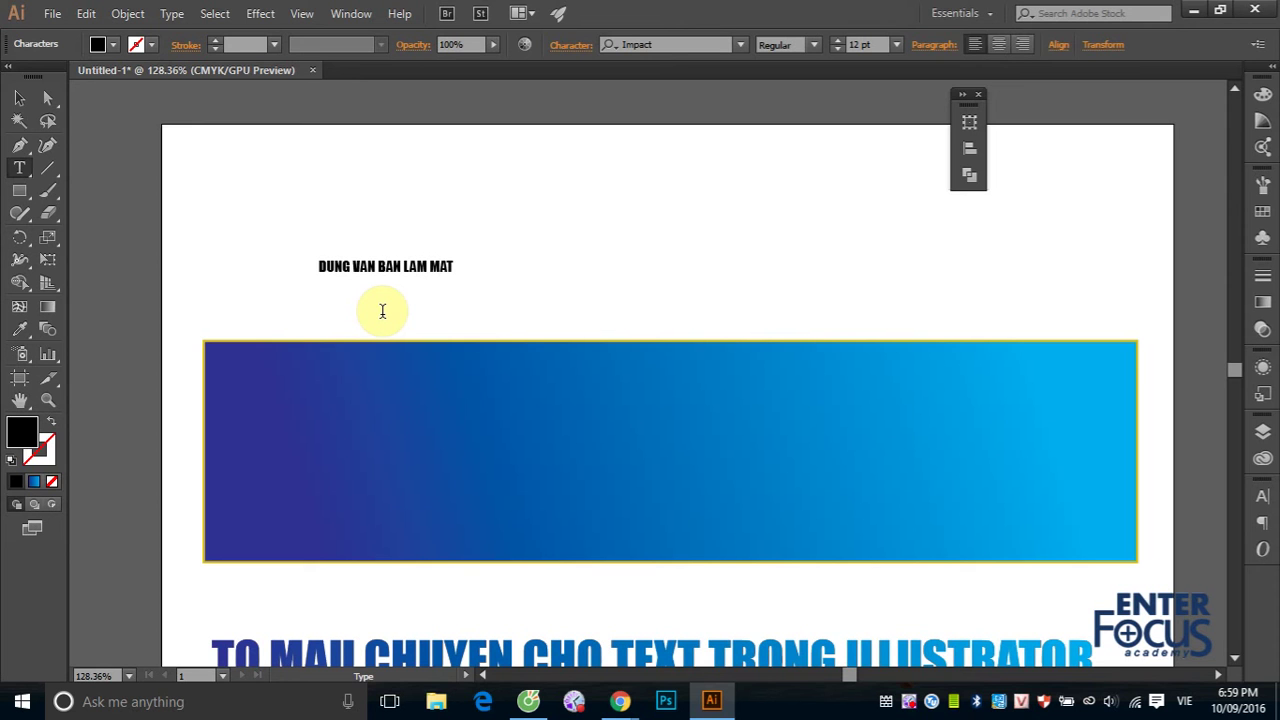
{"action": "type", "text": " NA"}
- Scale the black Impact line to about 61.7 pt and move it across the gradient banner
{"action": "left_click", "coordinate": [19, 97]}
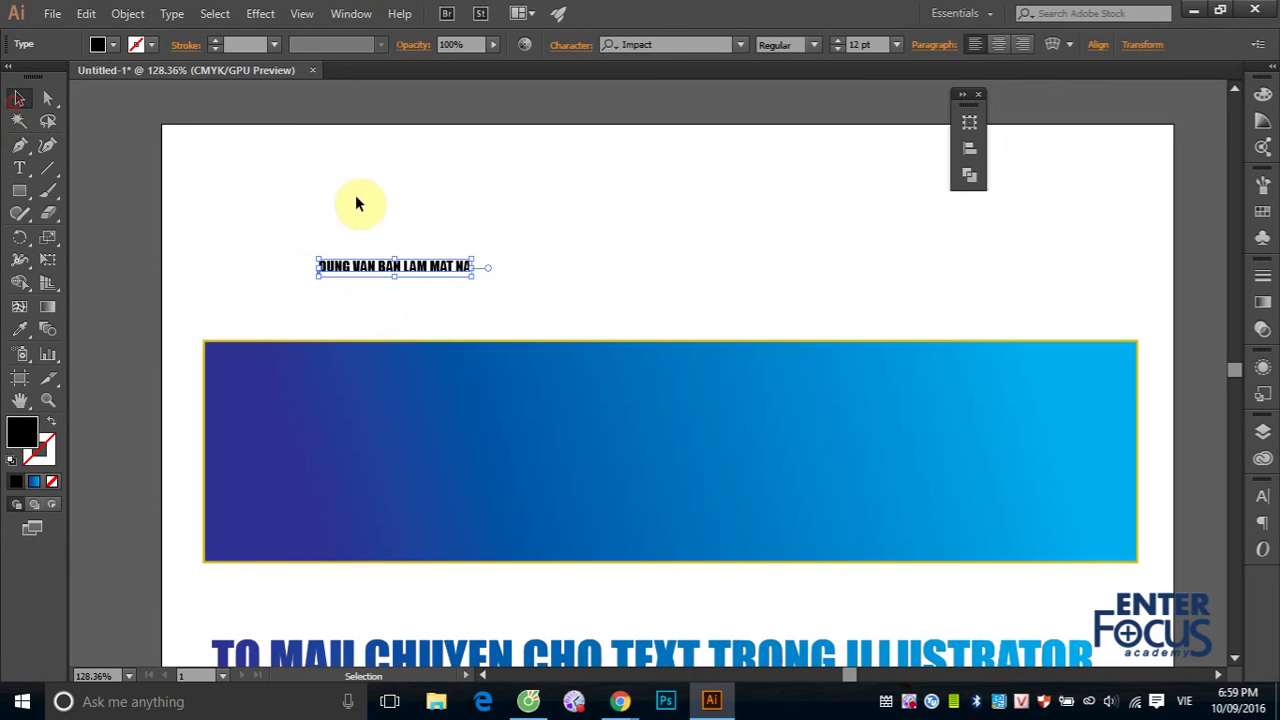
{"action": "left_click_drag", "start_coordinate": [472, 259], "coordinate": [1100, 157]}
{"action": "mouse_move", "coordinate": [601, 240]}
{"action": "left_mouse_down"}
{"action": "mouse_move", "coordinate": [600, 271]}
{"action": "mouse_move", "coordinate": [553, 273]}
{"action": "left_mouse_up"}
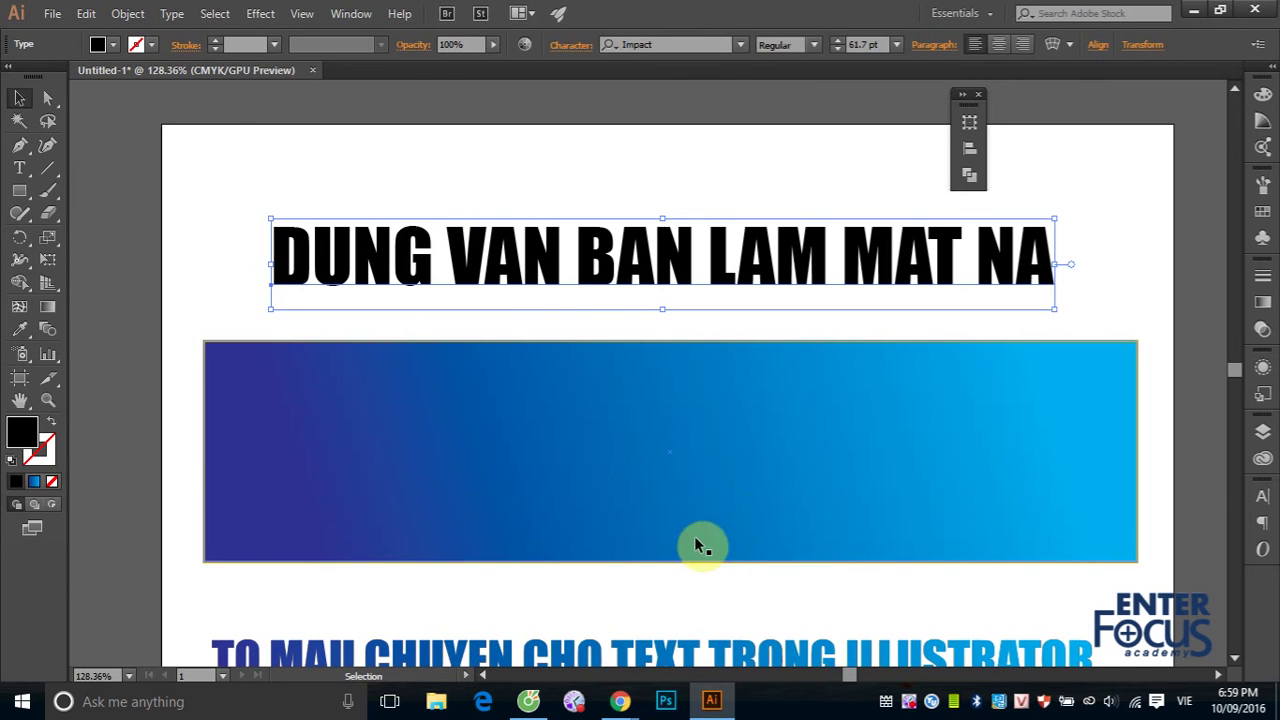
{"action": "mouse_move", "coordinate": [546, 299]}
{"action": "left_mouse_down"}
{"action": "mouse_move", "coordinate": [554, 477]}
{"action": "mouse_move", "coordinate": [545, 458]}
{"action": "left_mouse_up"}
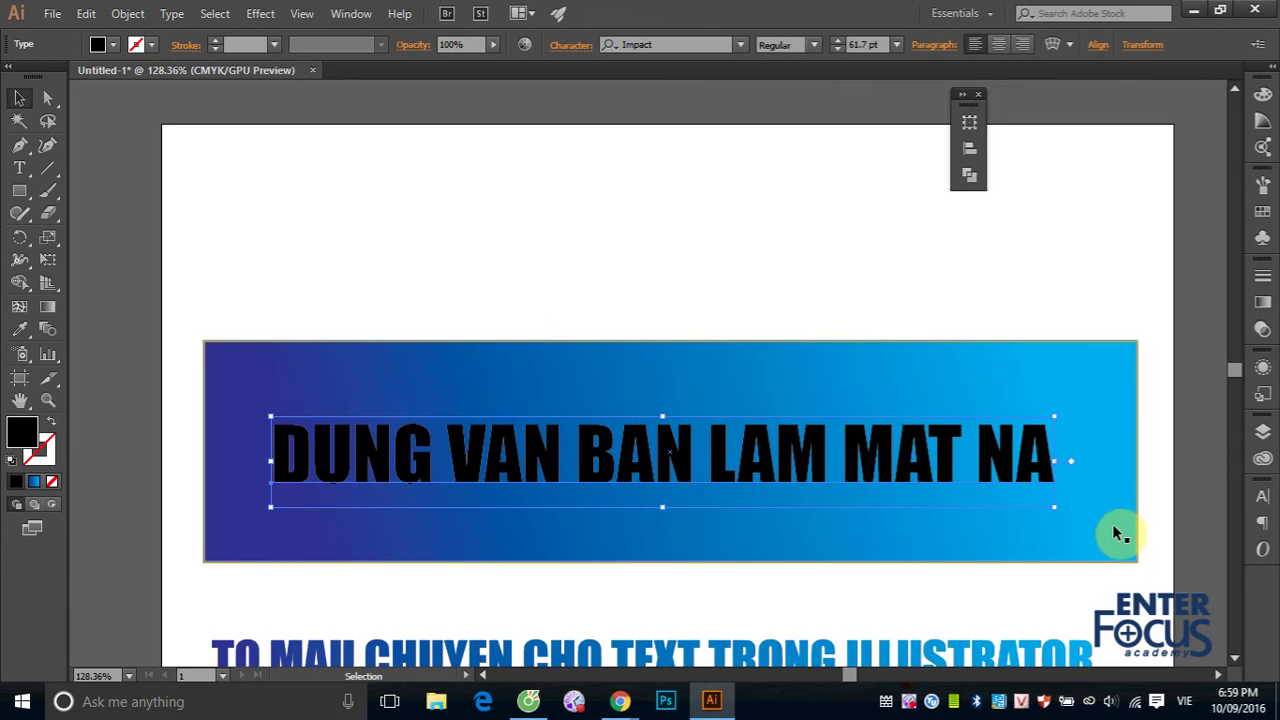
{"action": "left_click_drag", "start_coordinate": [808, 530], "coordinate": [1114, 540]}
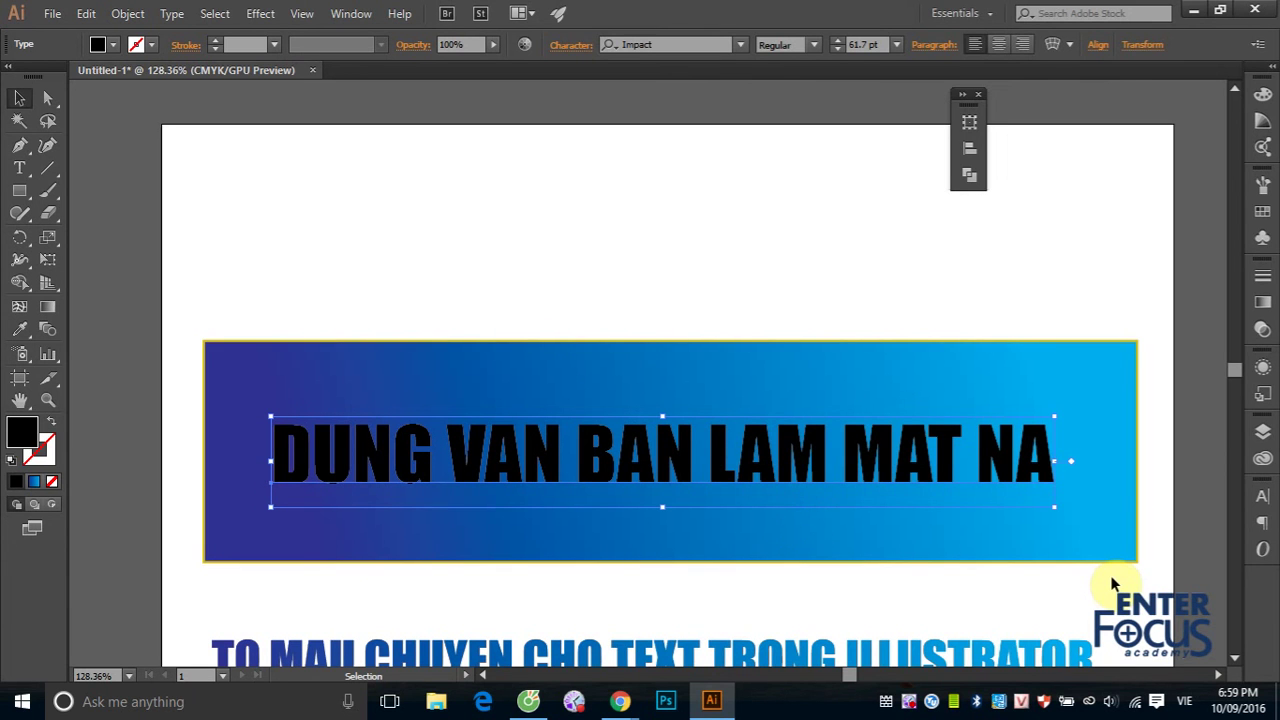
{"action": "left_click", "coordinate": [757, 480]}
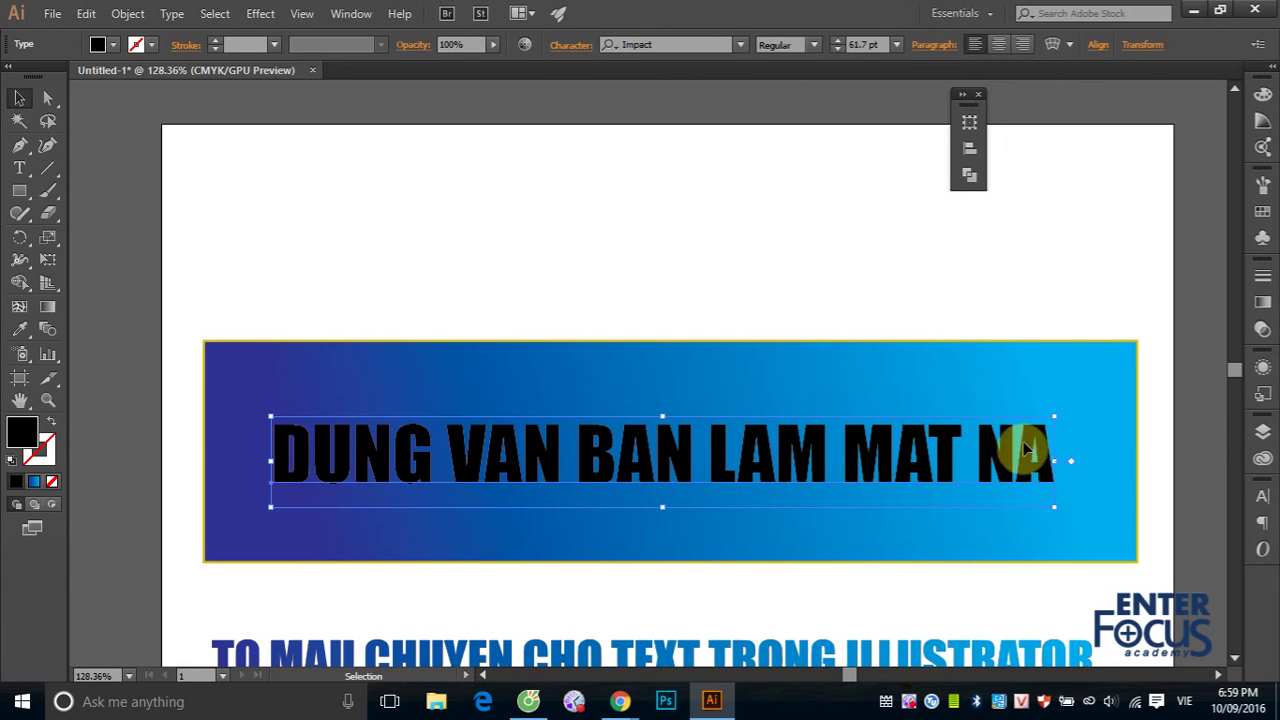
- Select the text and banner together and apply Object > Clipping Mask > Make
{"action": "left_click", "coordinate": [529, 262]}
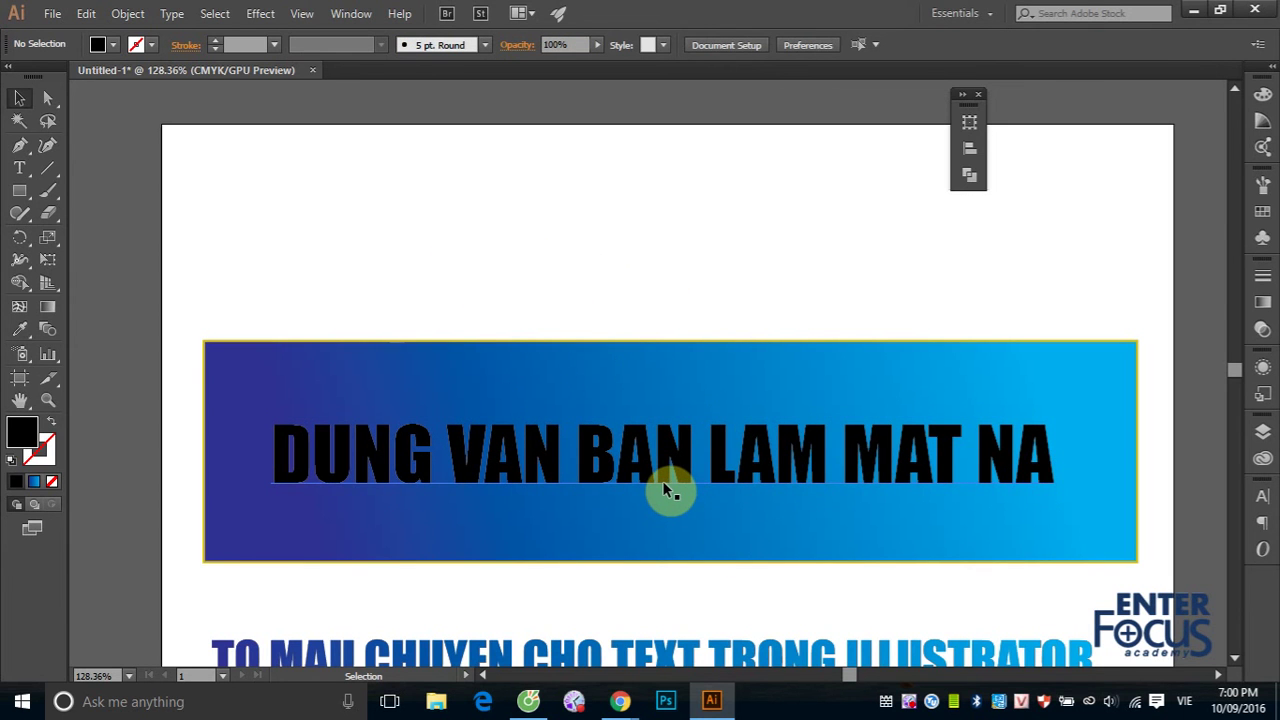
{"action": "left_click_drag", "start_coordinate": [591, 241], "coordinate": [698, 508]}
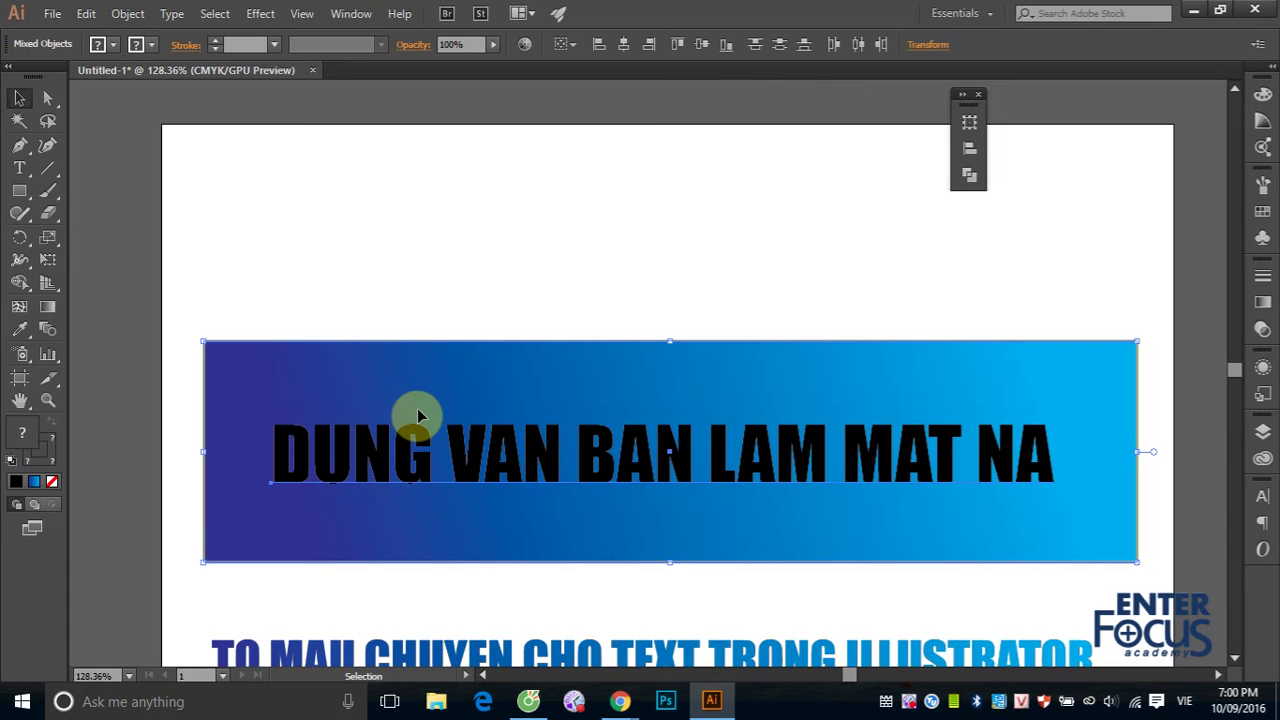
{"action": "left_click", "coordinate": [128, 14]}
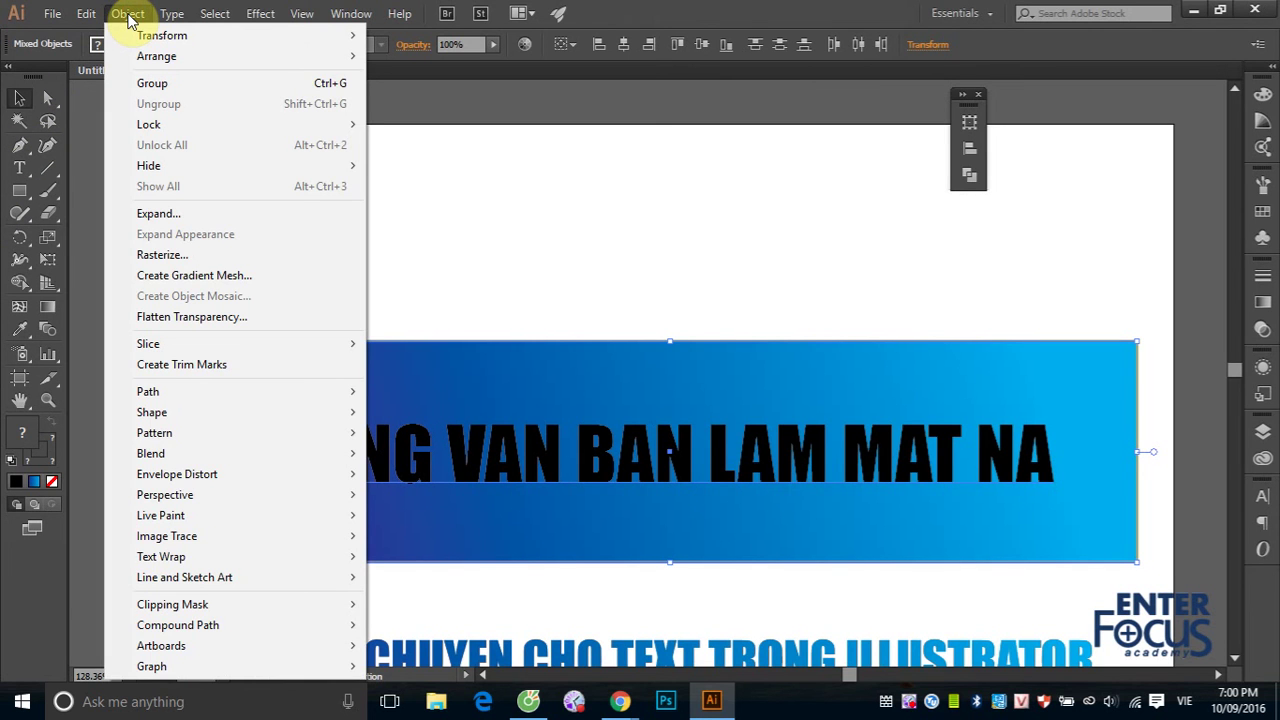
{"action": "mouse_move", "coordinate": [172, 604]}
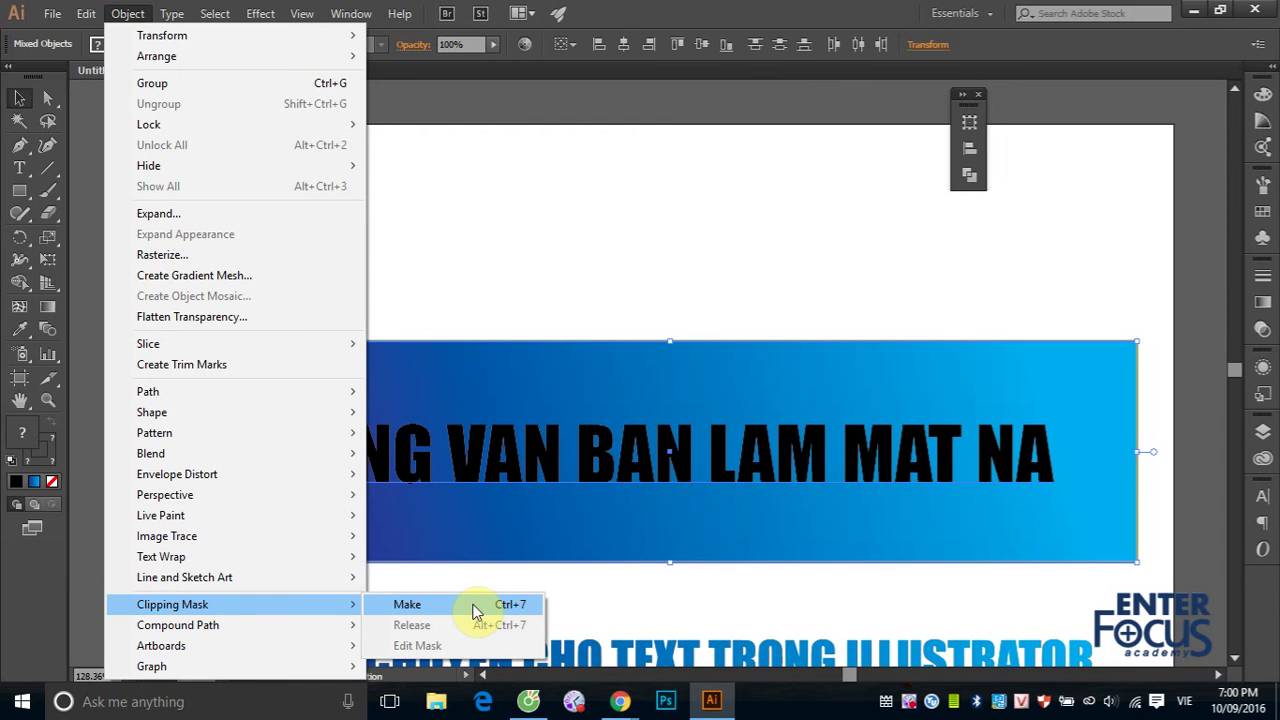
{"action": "left_click", "coordinate": [476, 612]}
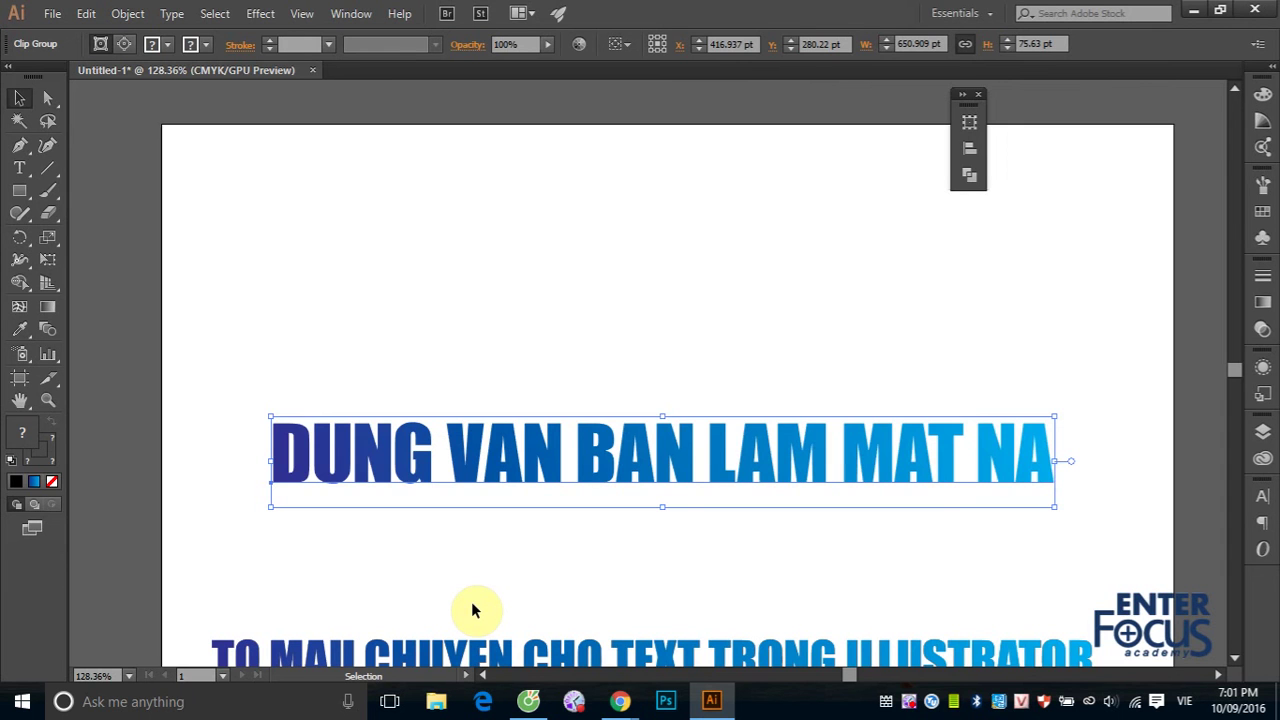
- Zoom to 100% and open the Object menu's clipping mask commands
{"action": "key", "text": "ctrl+1"}
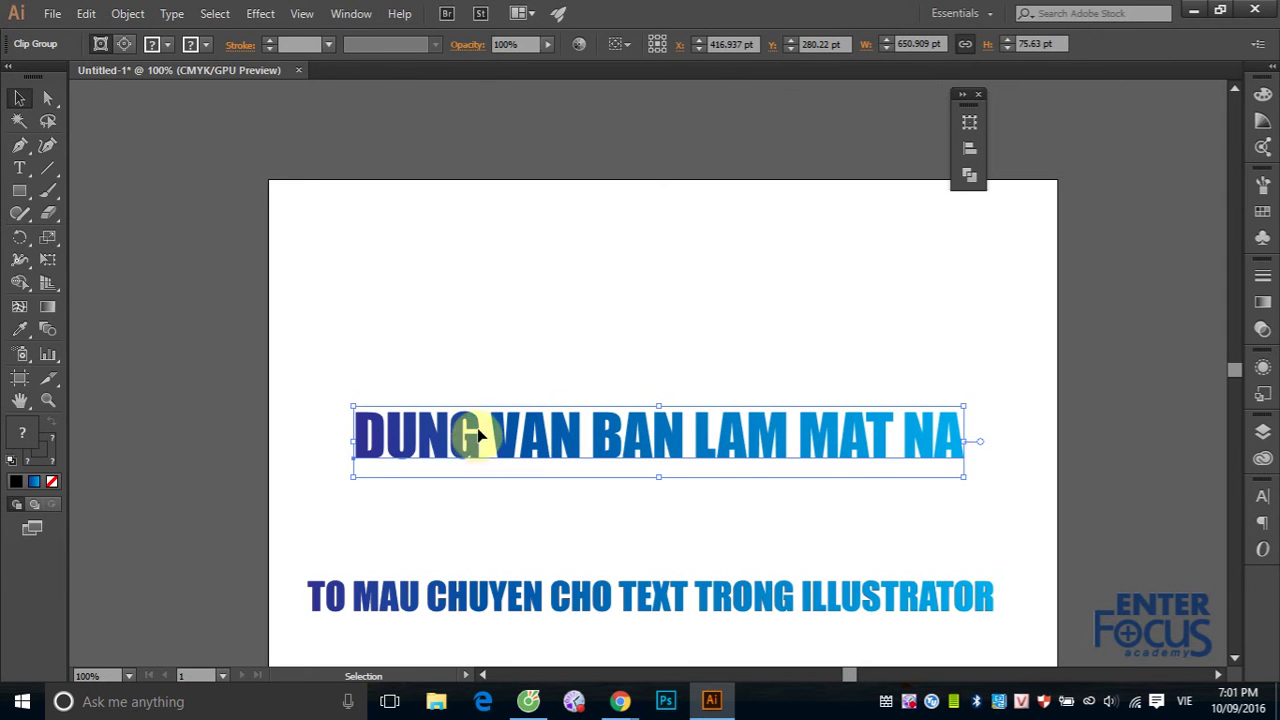
{"action": "left_click", "coordinate": [138, 16]}
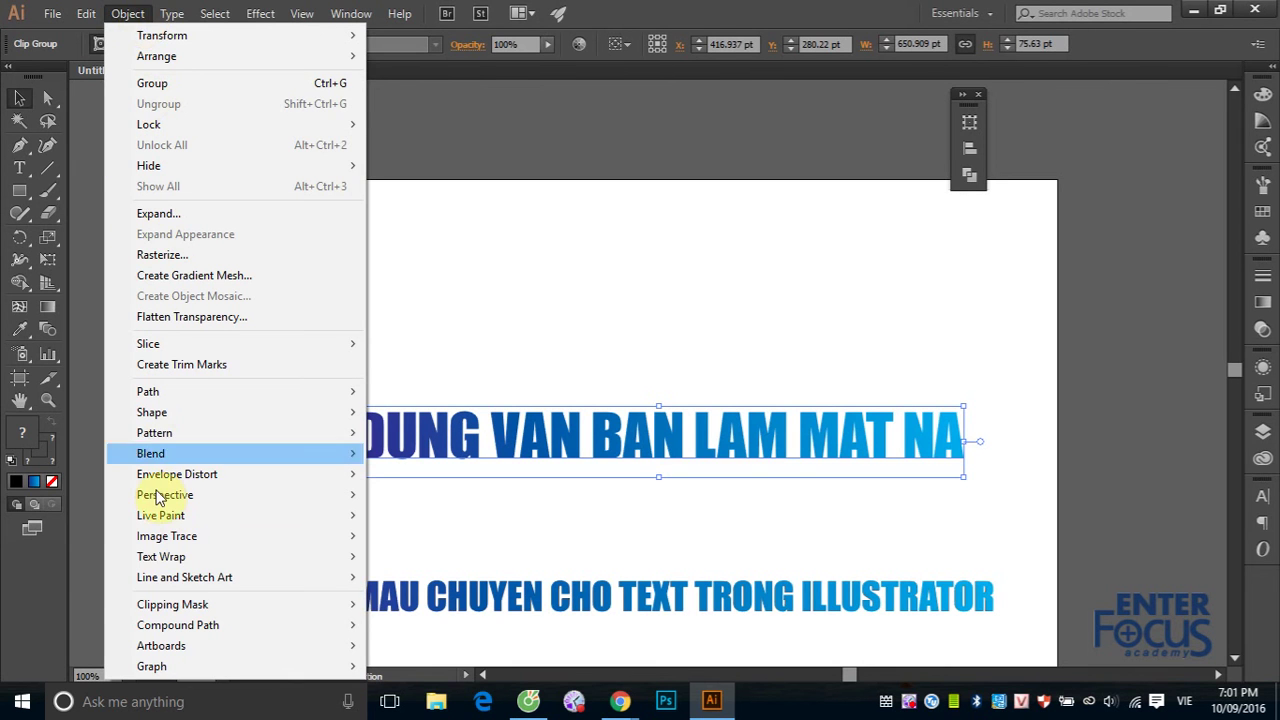
{"action": "mouse_move", "coordinate": [172, 604]}
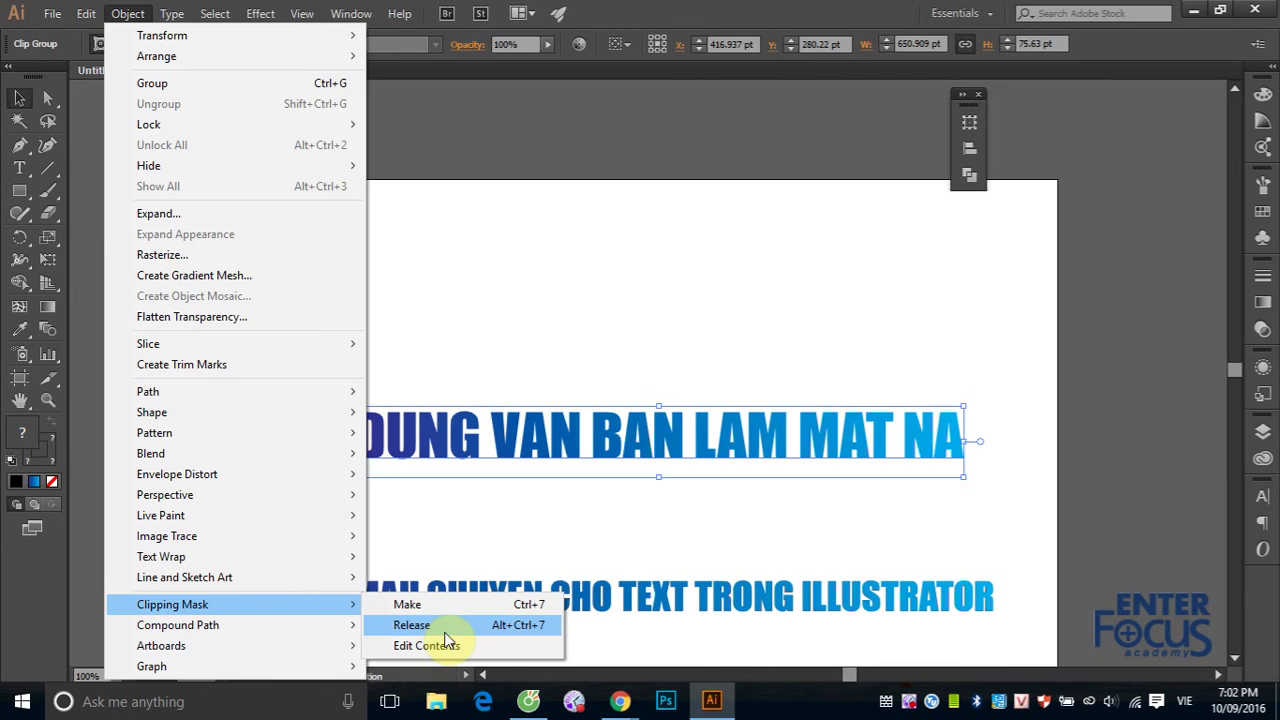
- Release the clipping mask, reposition the black text on the banner, and reselect both
{"action": "left_click", "coordinate": [446, 630]}
{"action": "left_click", "coordinate": [571, 240]}
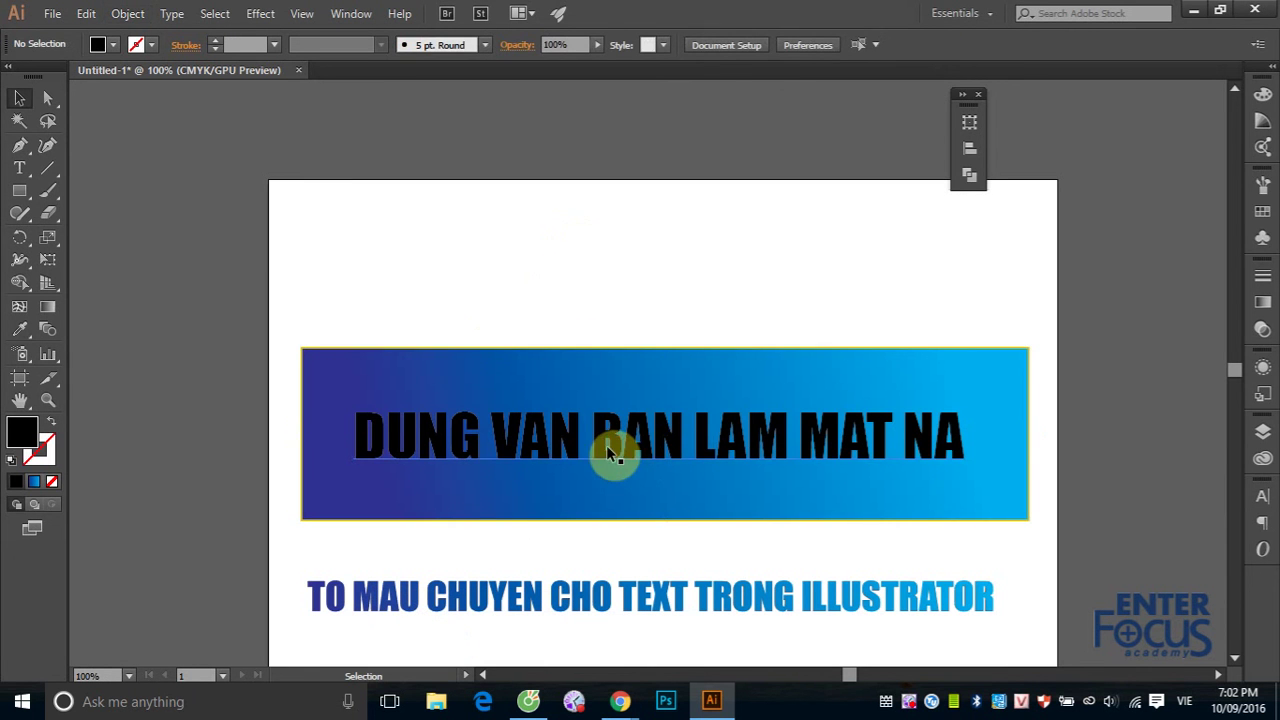
{"action": "left_click_drag", "start_coordinate": [607, 446], "coordinate": [606, 273]}
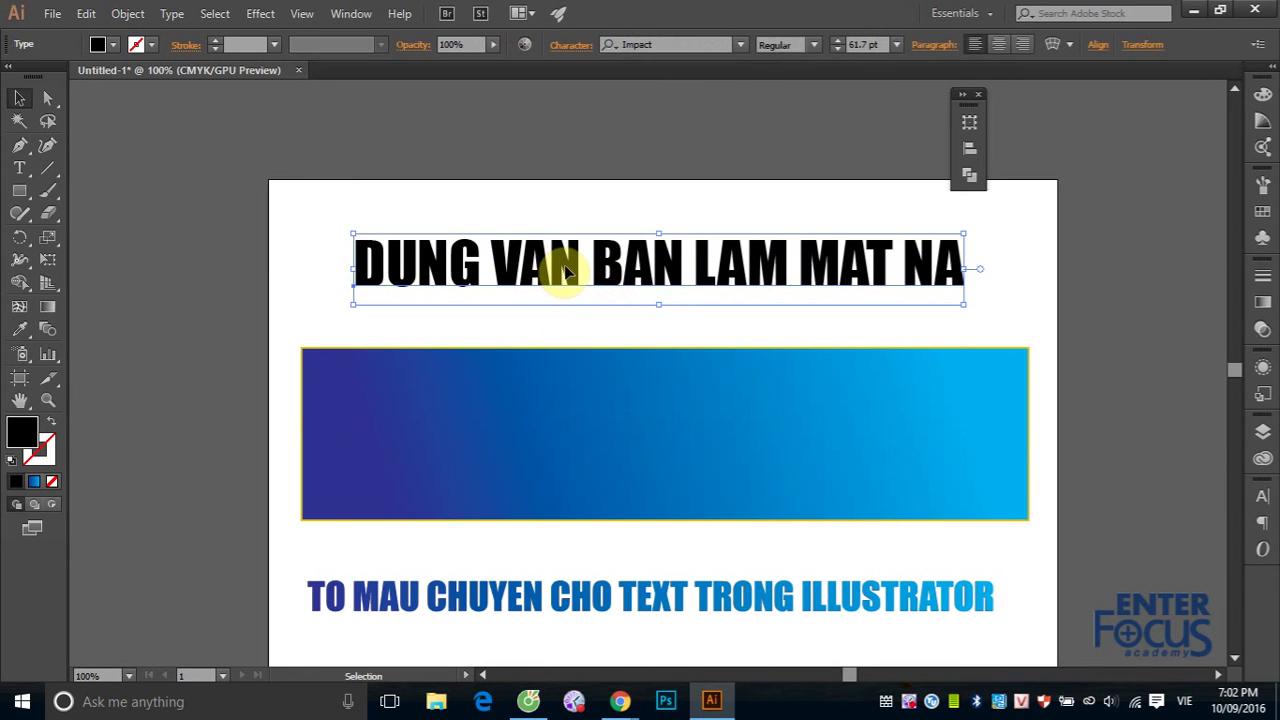
{"action": "left_click_drag", "start_coordinate": [534, 420], "coordinate": [530, 455]}
{"action": "mouse_move", "coordinate": [563, 268]}
{"action": "left_mouse_down"}
{"action": "mouse_move", "coordinate": [565, 440]}
{"action": "mouse_move", "coordinate": [517, 457]}
{"action": "left_mouse_up"}
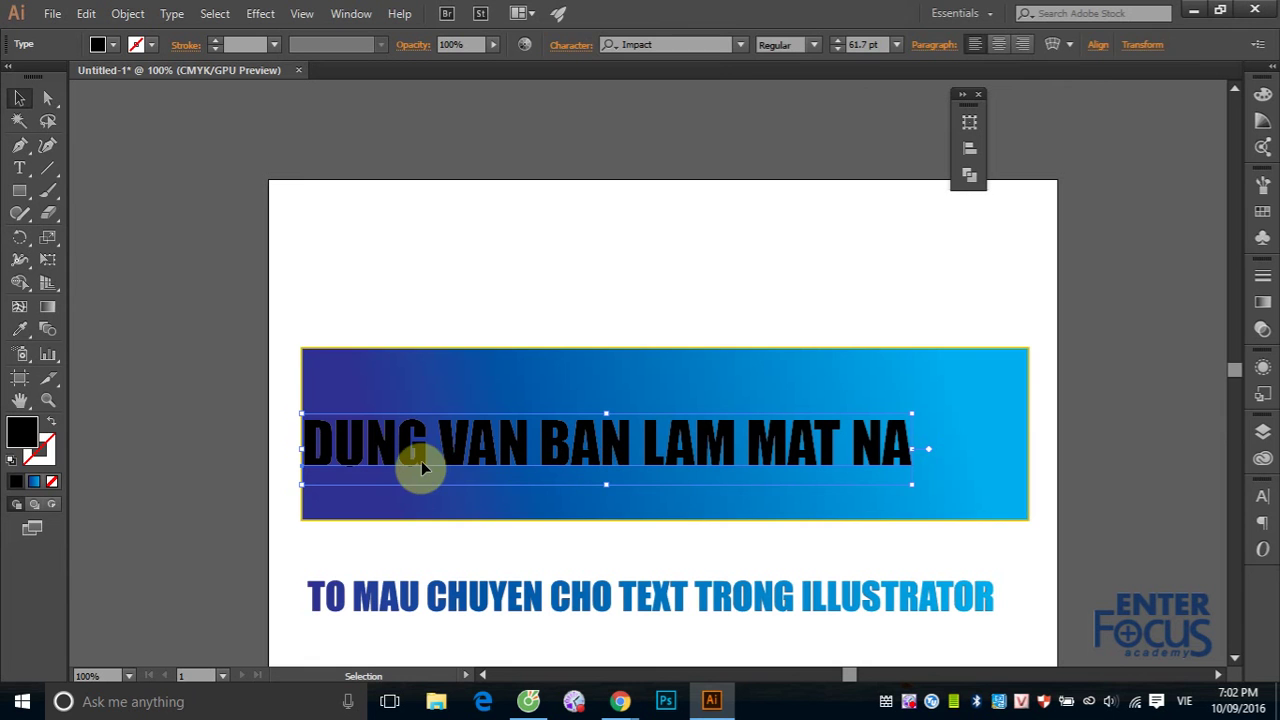
{"action": "left_click_drag", "start_coordinate": [309, 274], "coordinate": [571, 520]}
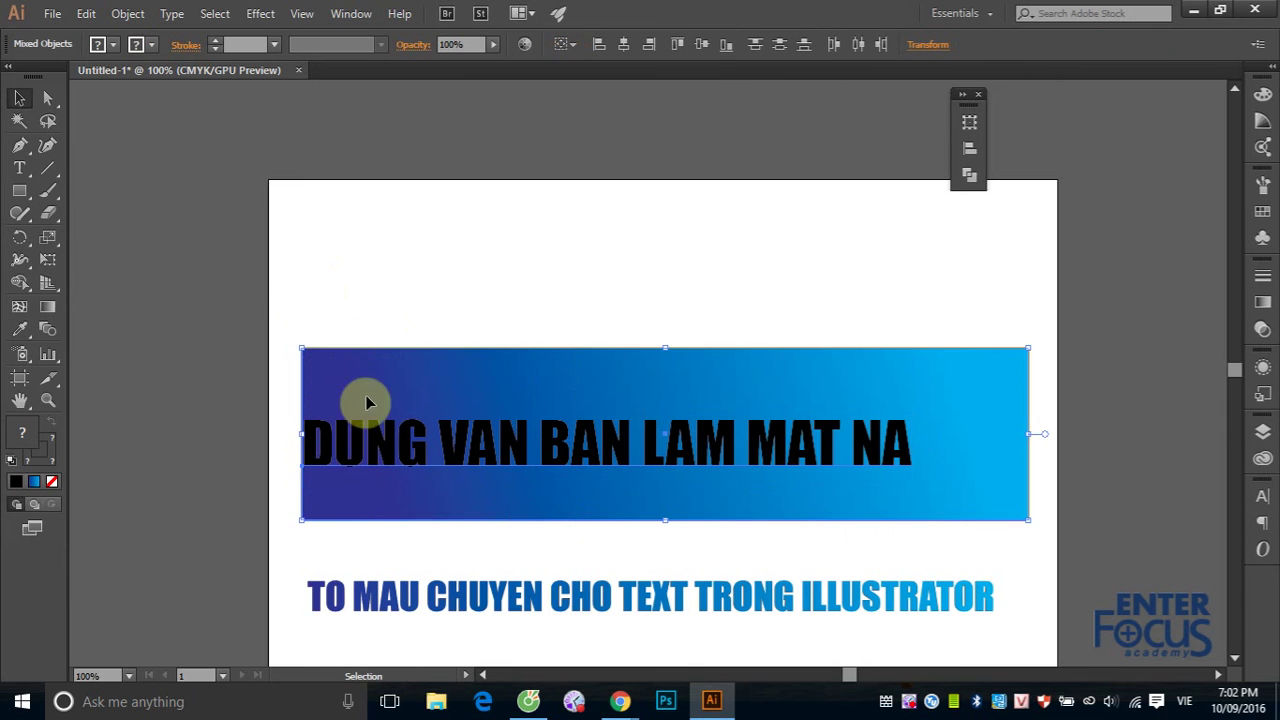
{"action": "left_click", "coordinate": [128, 14]}
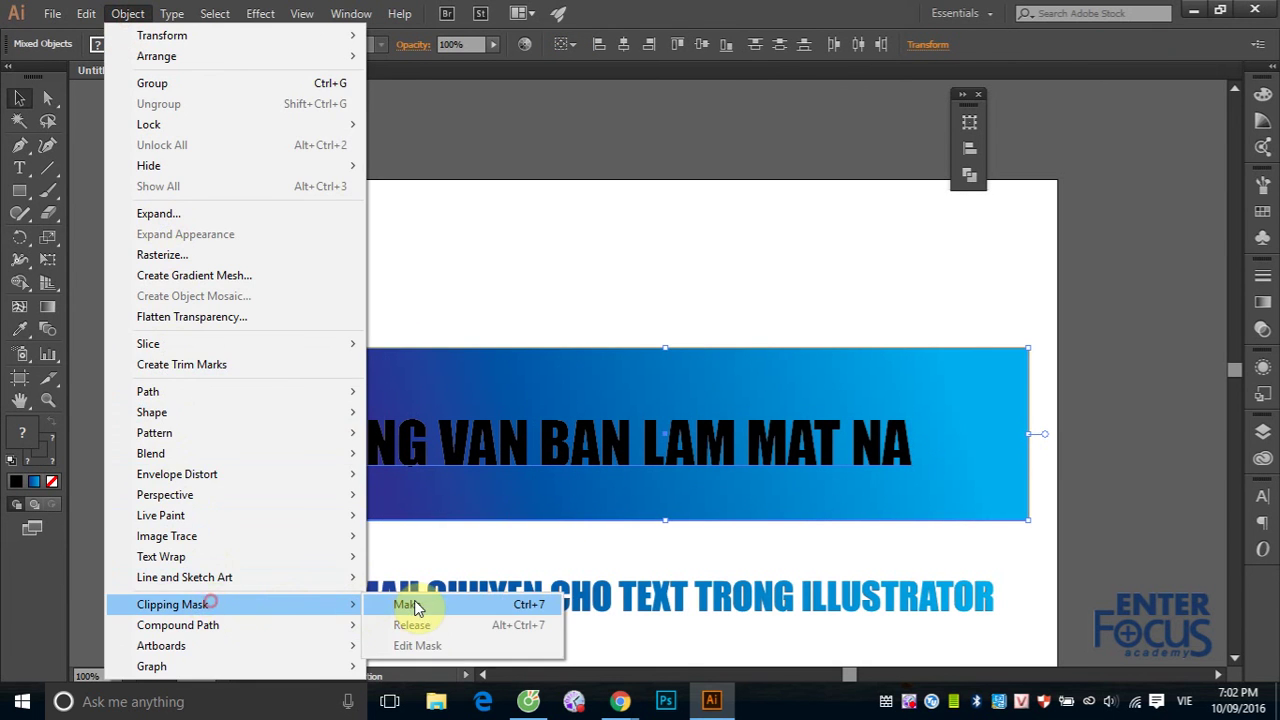
- Clip the gradient banner to the heading text, then check the text inside the clip group
{"action": "left_click", "coordinate": [405, 604]}
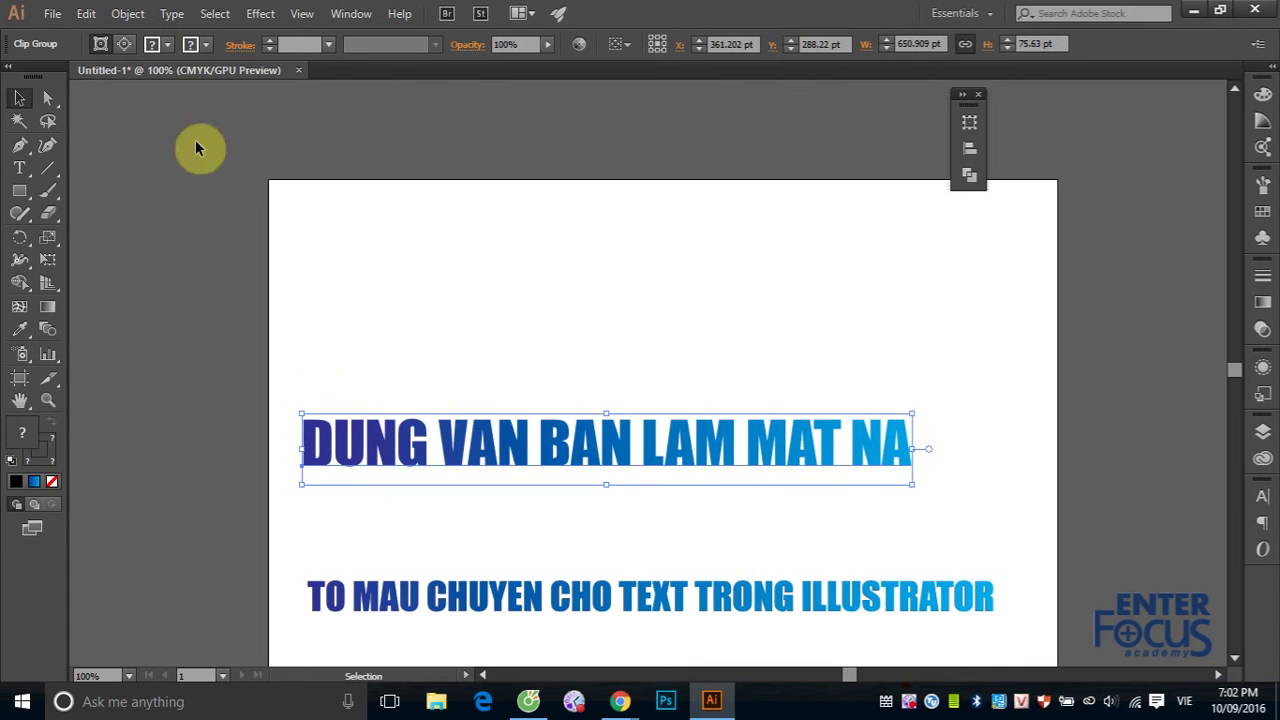
{"action": "double_click", "coordinate": [482, 435]}
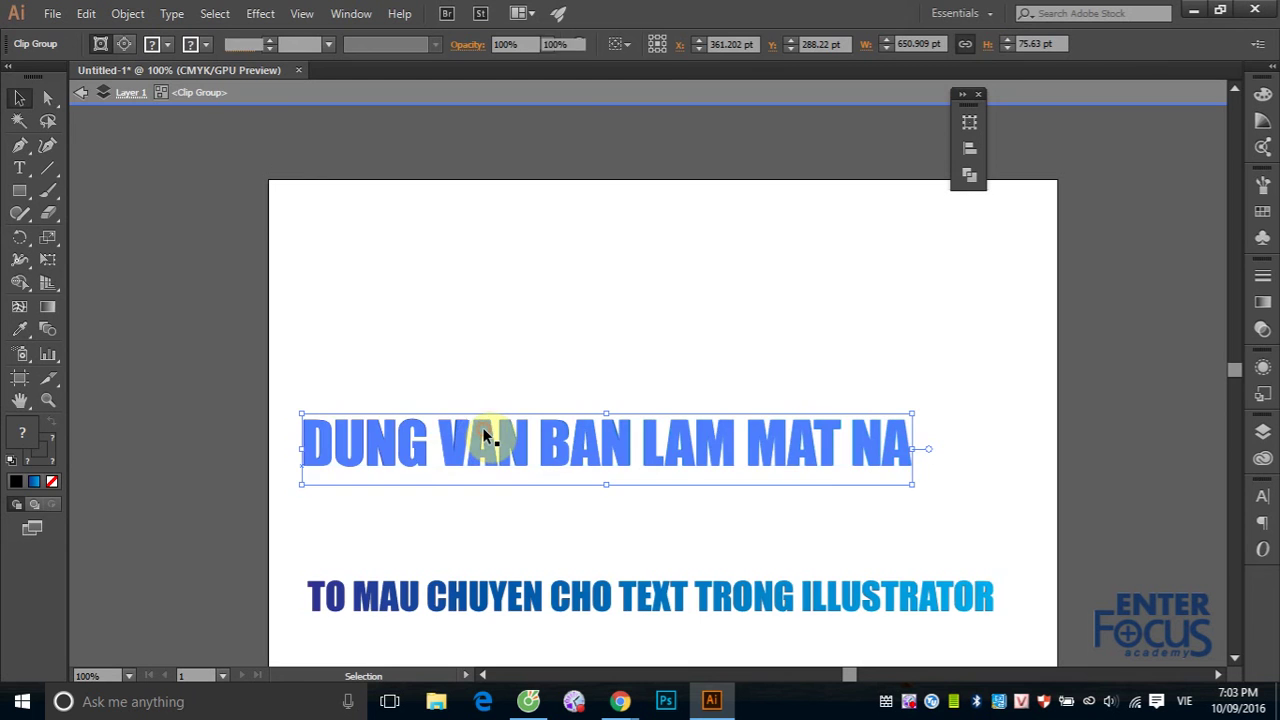
{"action": "double_click", "coordinate": [482, 427]}
{"action": "key", "text": "ctrl+a"}
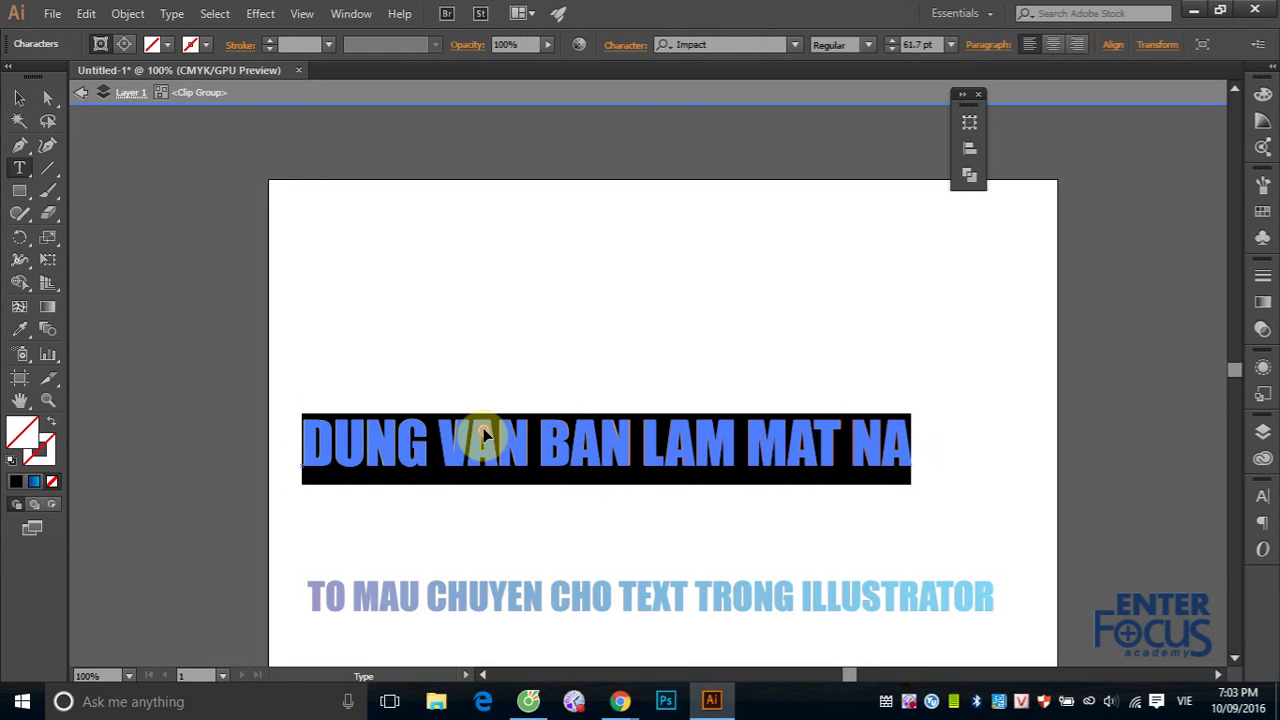
{"action": "left_click", "coordinate": [80, 93]}
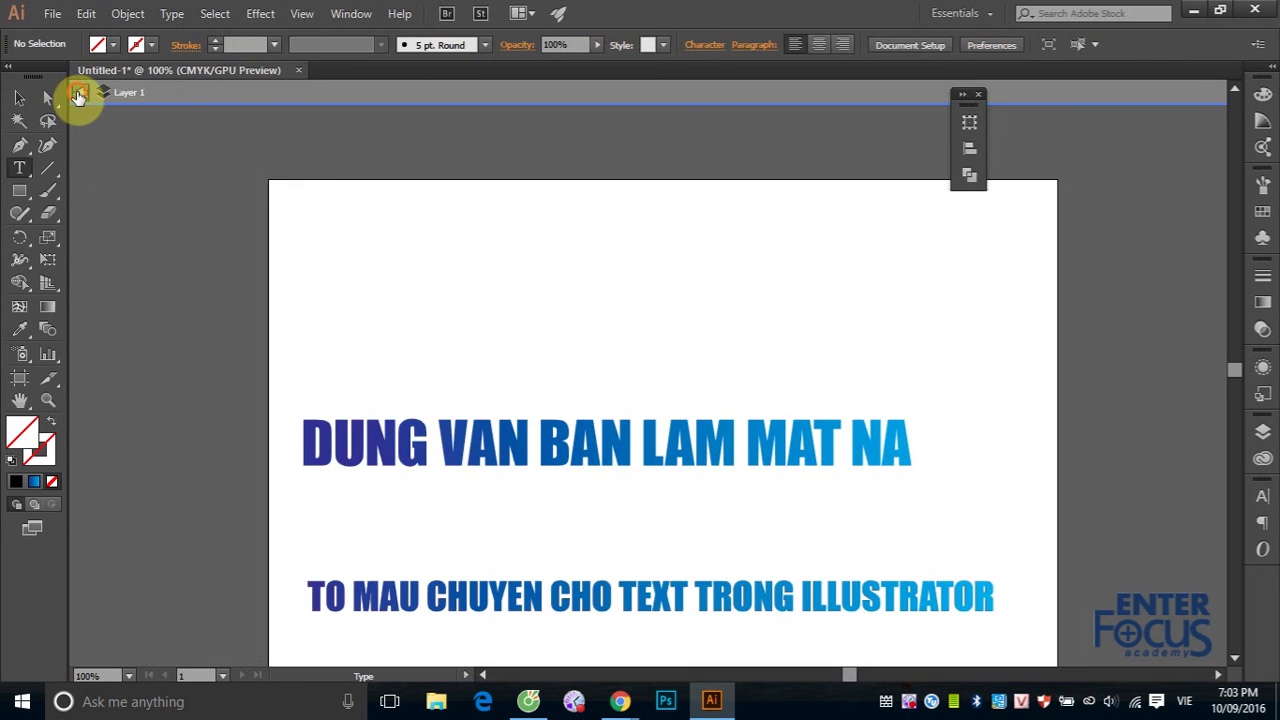
{"action": "left_click", "coordinate": [80, 93]}
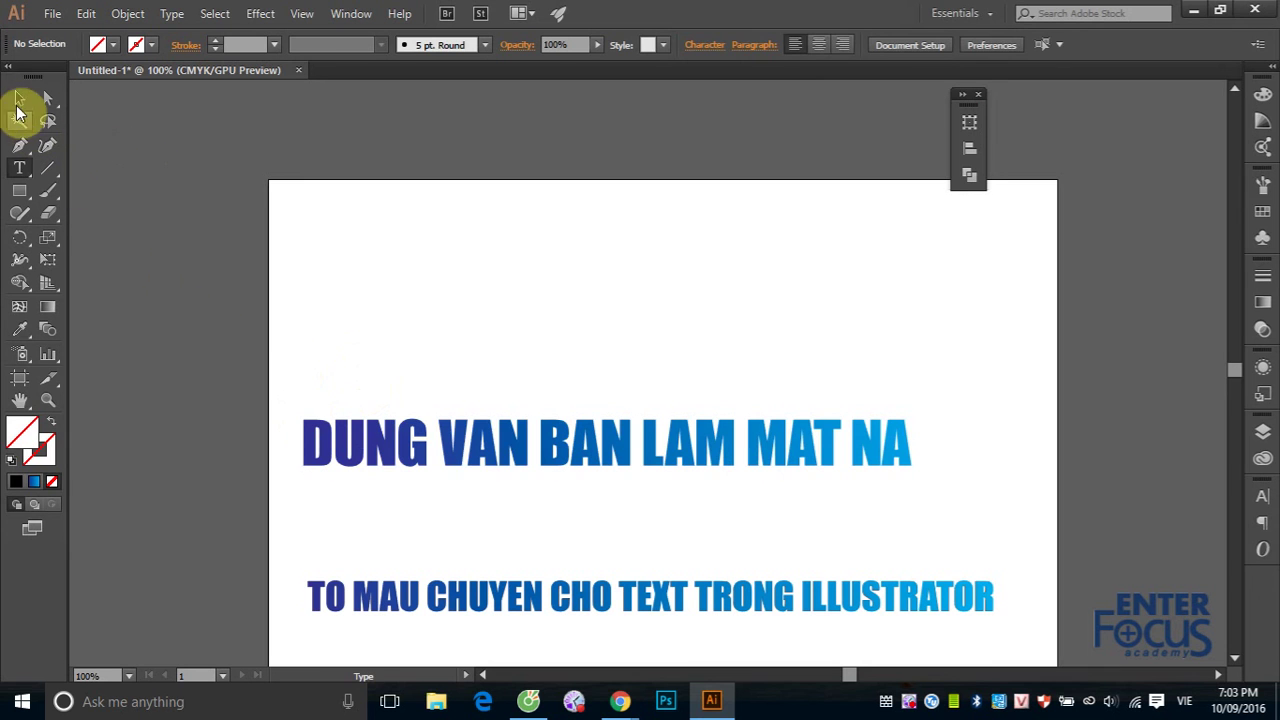
{"action": "left_click", "coordinate": [18, 99]}
- Shift the clipping group's gradient rectangle about 80 pt left behind the letters
{"action": "left_click", "coordinate": [447, 449]}
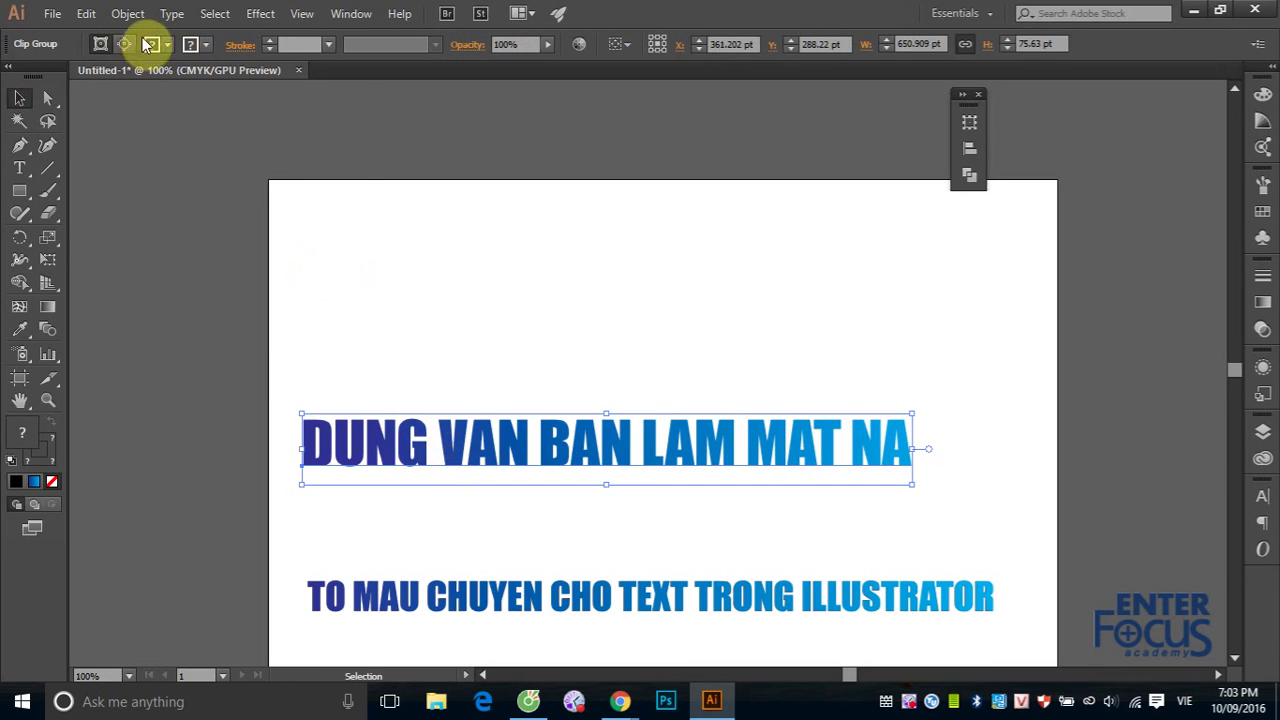
{"action": "left_click", "coordinate": [122, 14]}
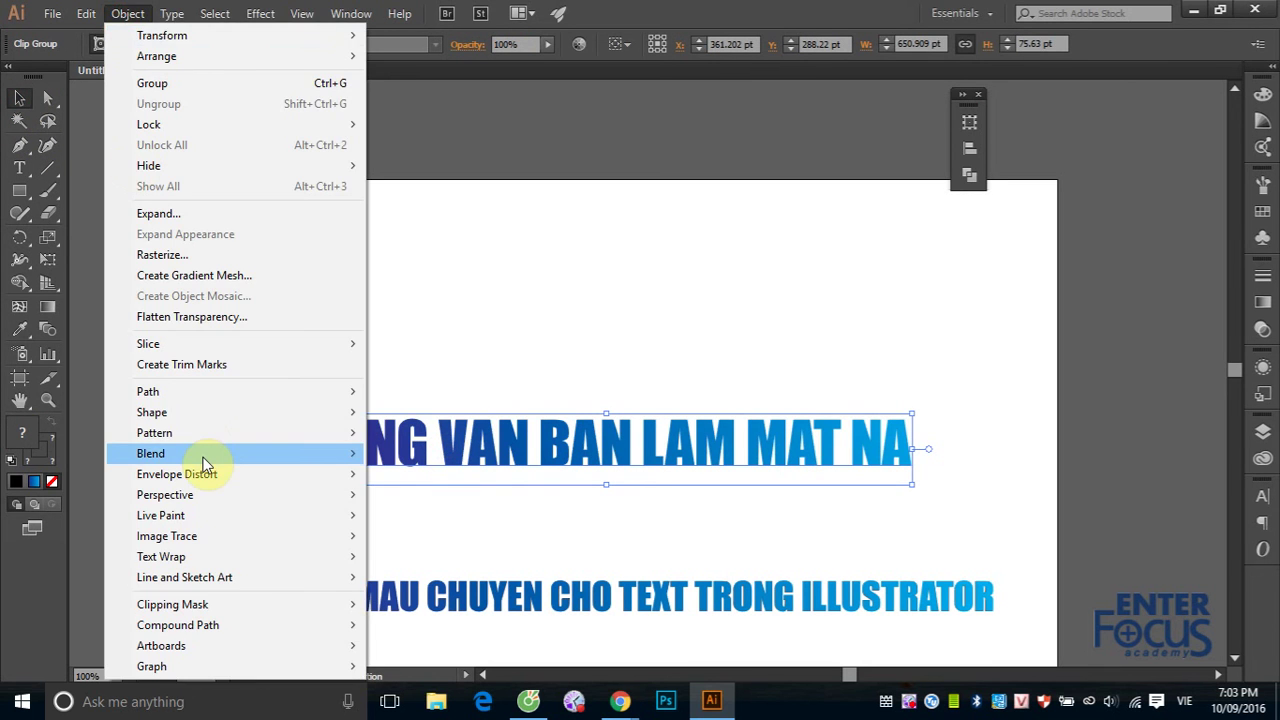
{"action": "left_click", "coordinate": [489, 117]}
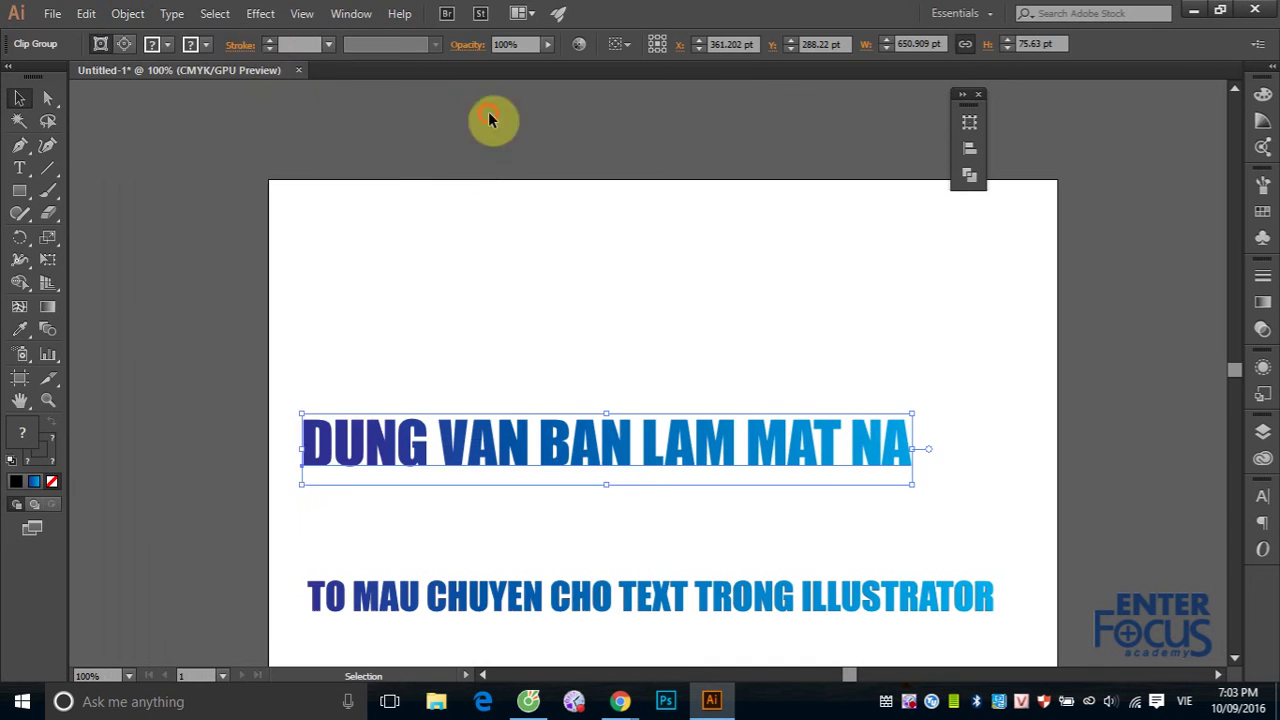
{"action": "left_click", "coordinate": [528, 447]}
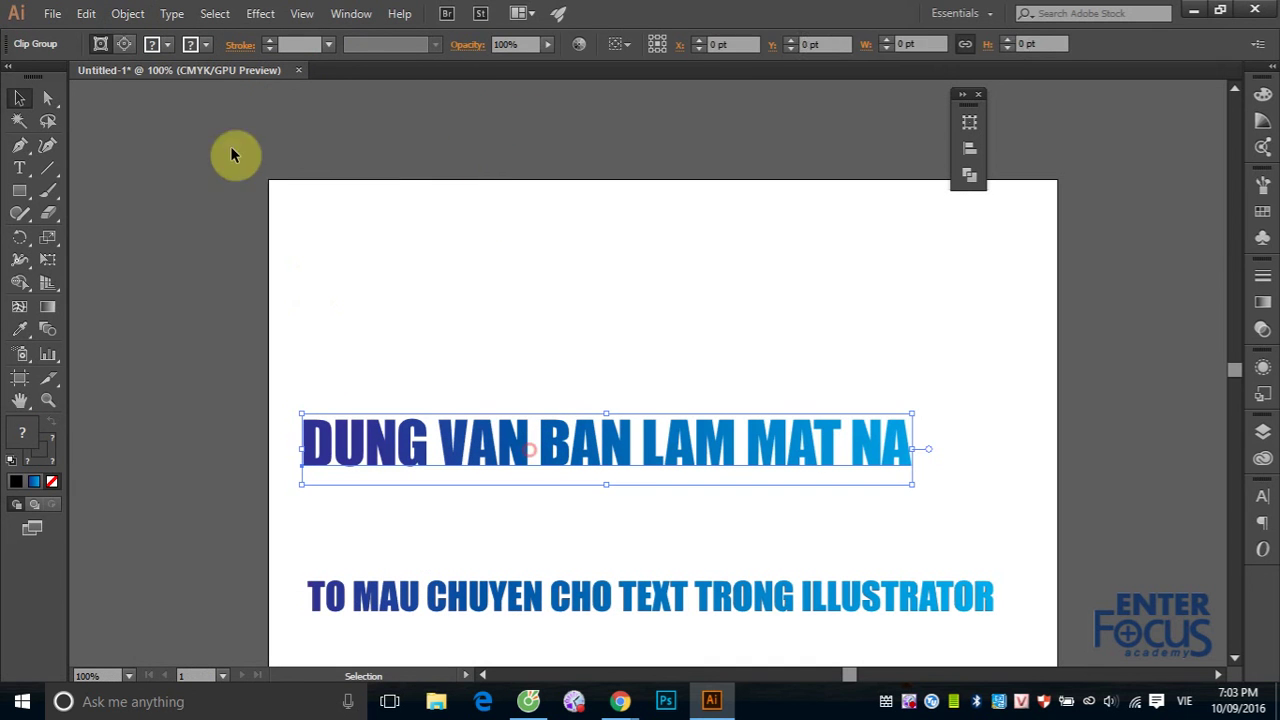
{"action": "left_click", "coordinate": [122, 44]}
{"action": "left_click_drag", "start_coordinate": [970, 389], "coordinate": [866, 380]}
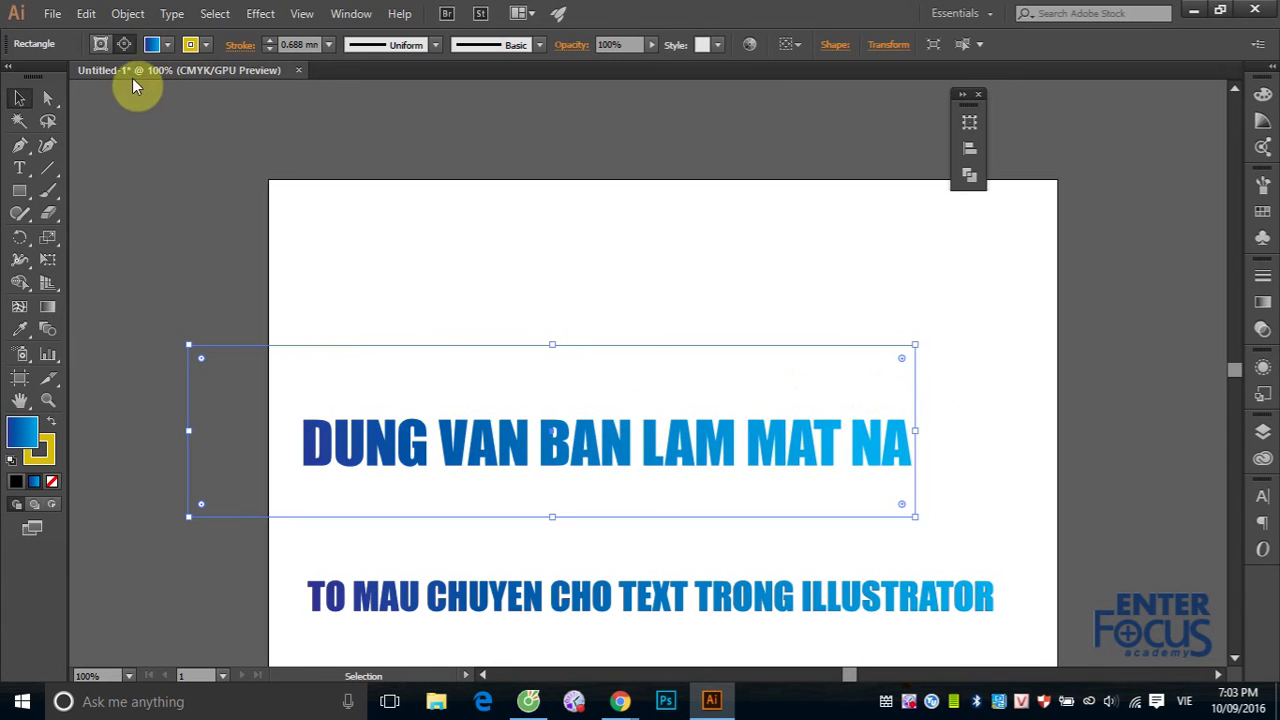
- Type test letters 'guuhgiudh' into the clipped heading to confirm it is live text, then undo
{"action": "left_click", "coordinate": [106, 157]}
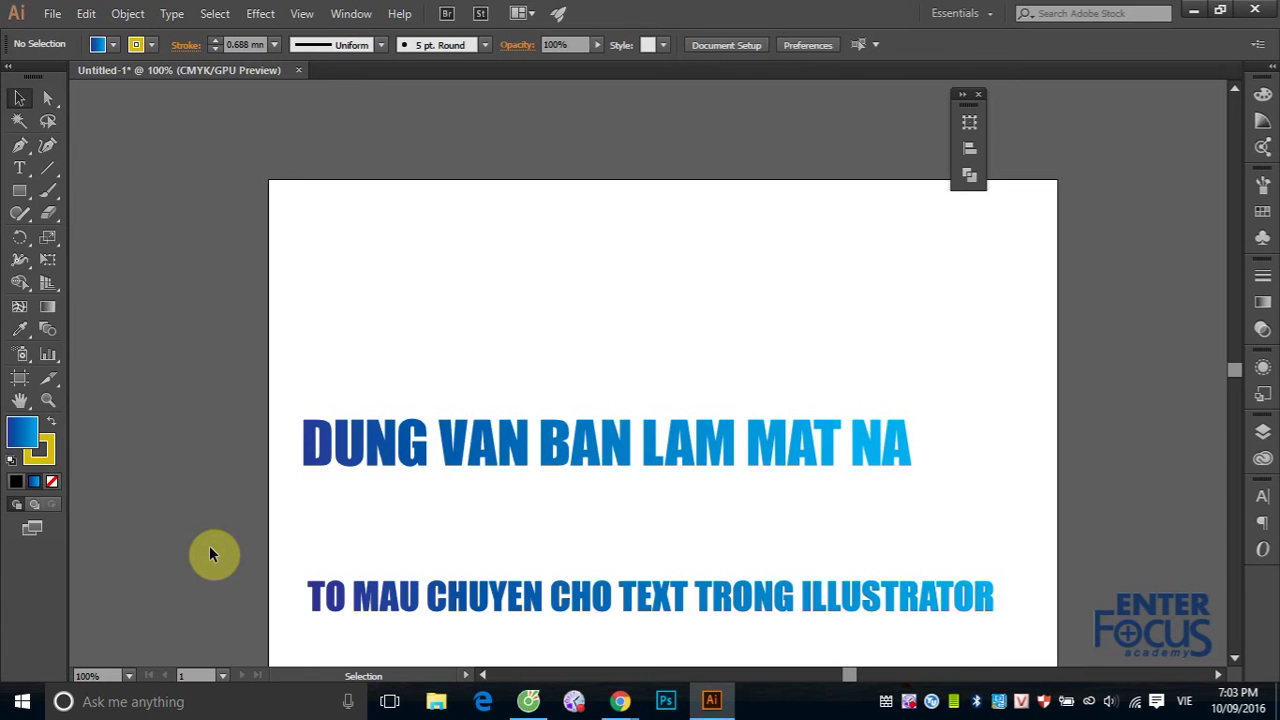
{"action": "left_click", "coordinate": [19, 168]}
{"action": "triple_click", "coordinate": [912, 440]}
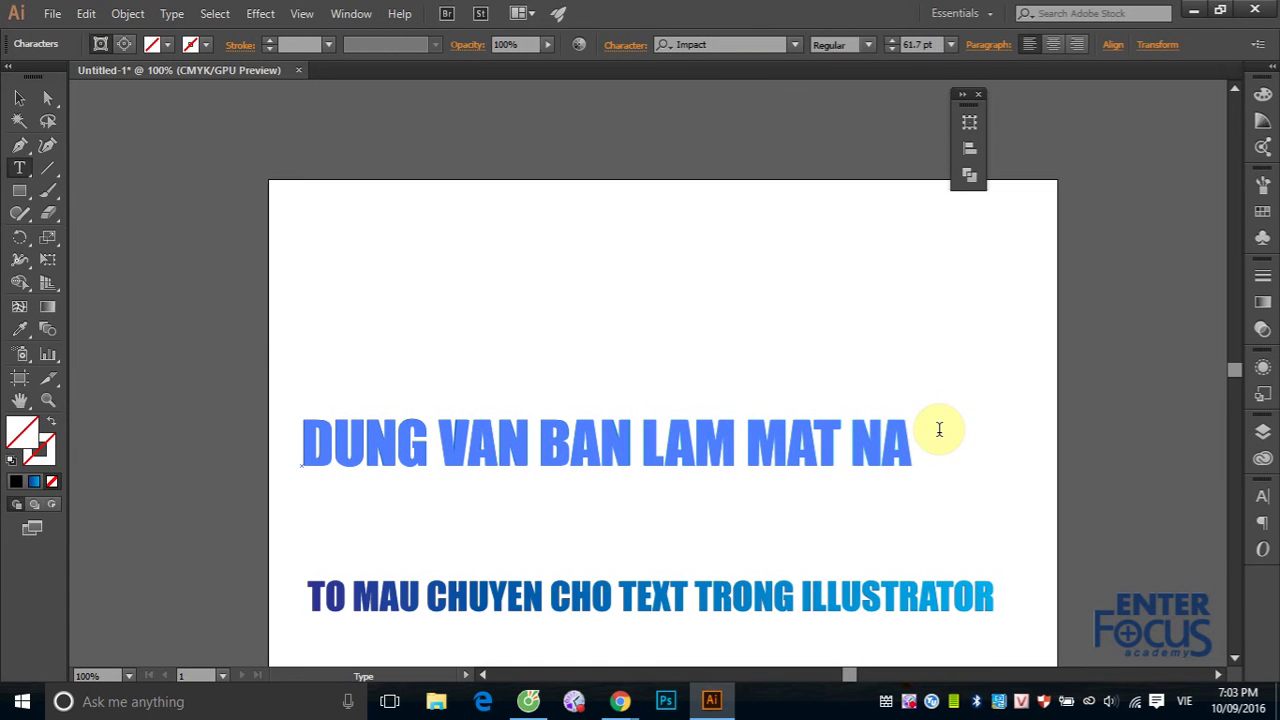
{"action": "type", "text": "guuhgi"}
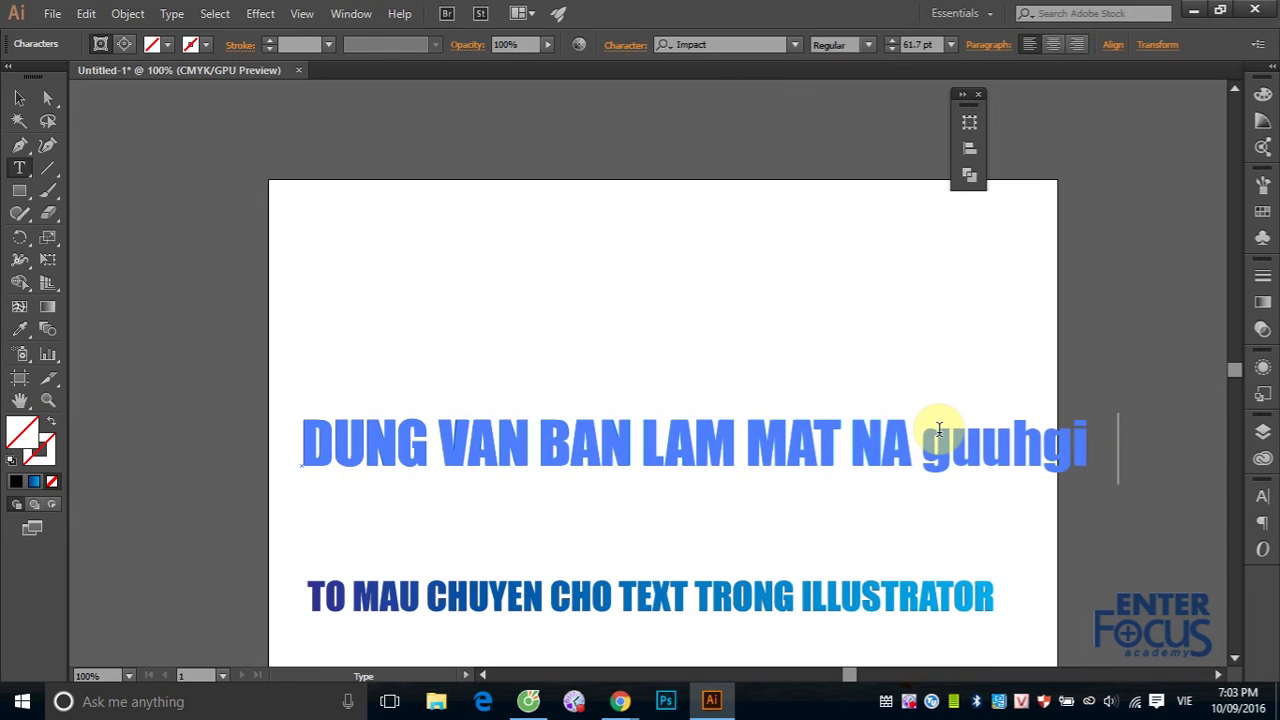
{"action": "type", "text": "udh"}
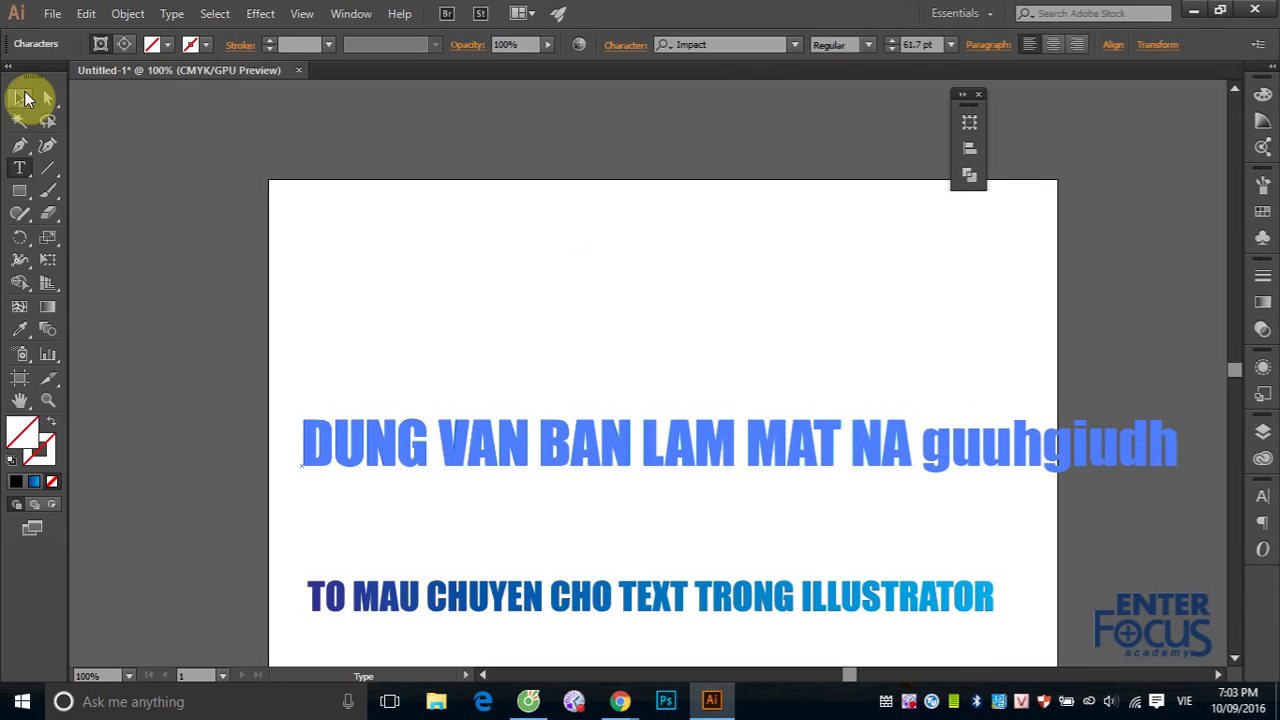
{"action": "key", "text": "ctrl+z"}
- Deselect the heading and drag it up and to the left
{"action": "left_click", "coordinate": [19, 97]}
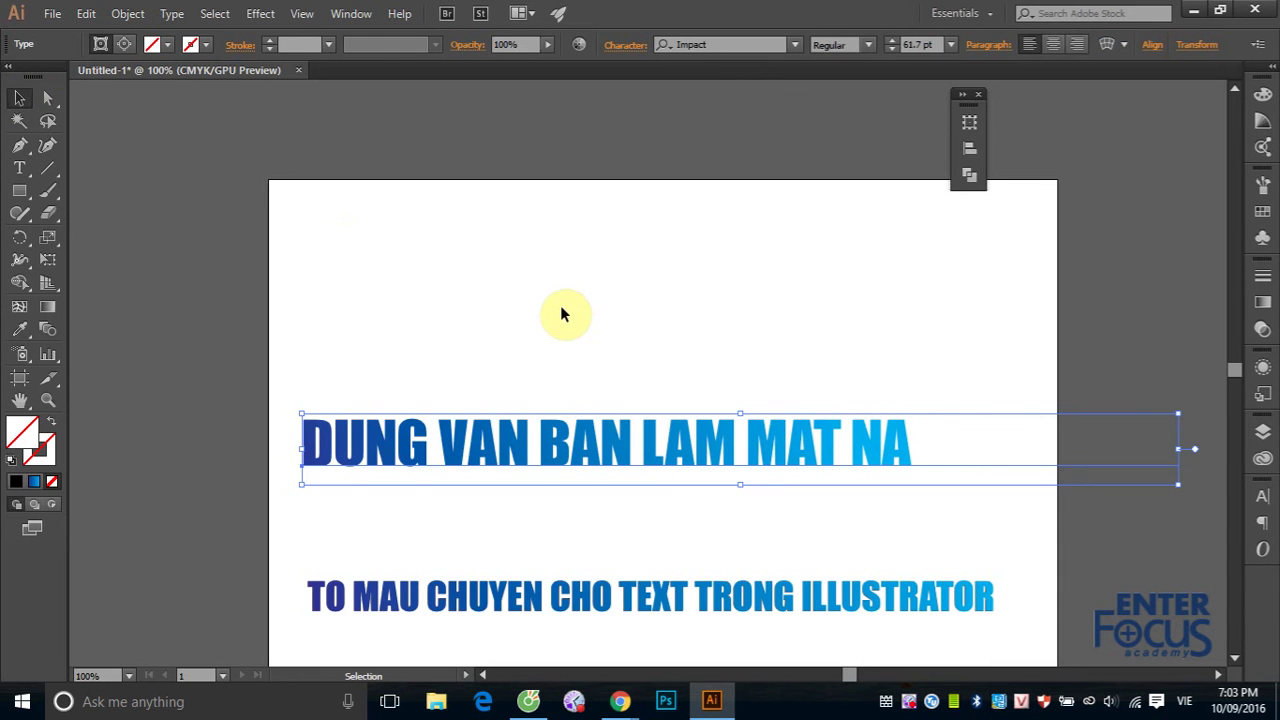
{"action": "left_click", "coordinate": [734, 334]}
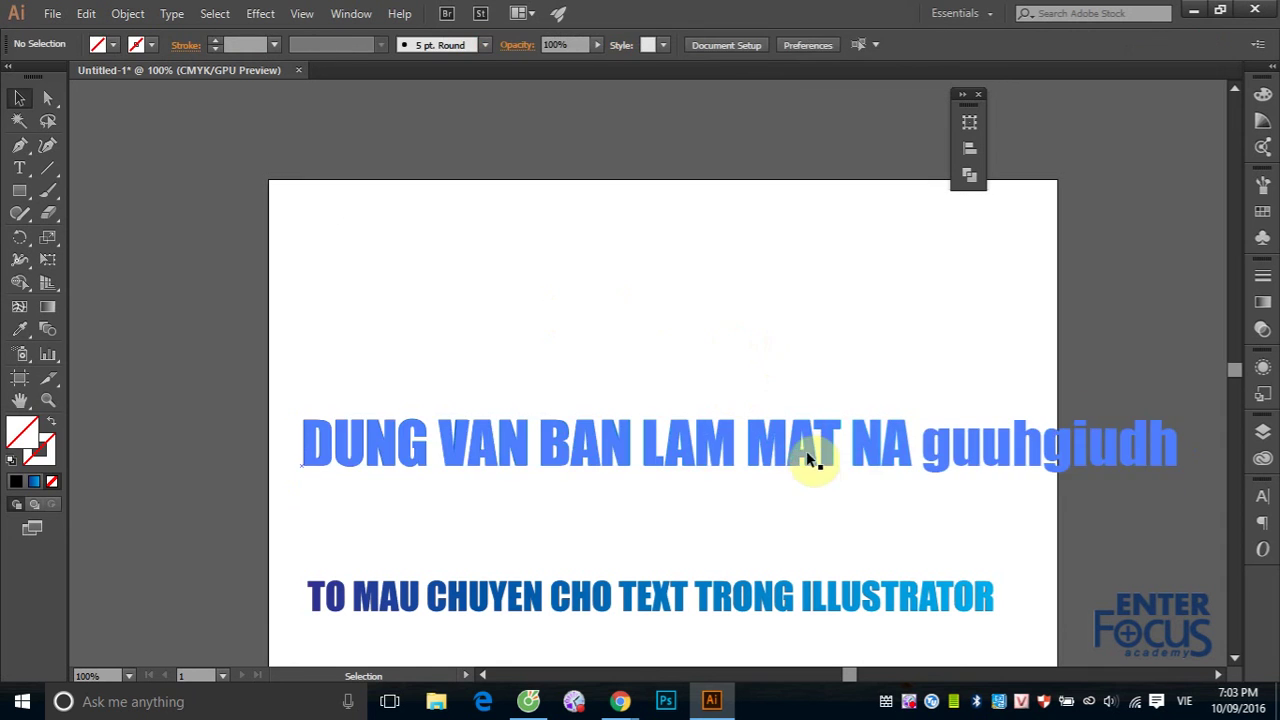
{"action": "left_click_drag", "start_coordinate": [814, 457], "coordinate": [665, 395]}
- Reapply the clip with Ctrl+7 and paste the 'TO MAU CHUYEN…' title text again after ILLUSTRATOR
{"action": "key", "text": "ctrl+7"}
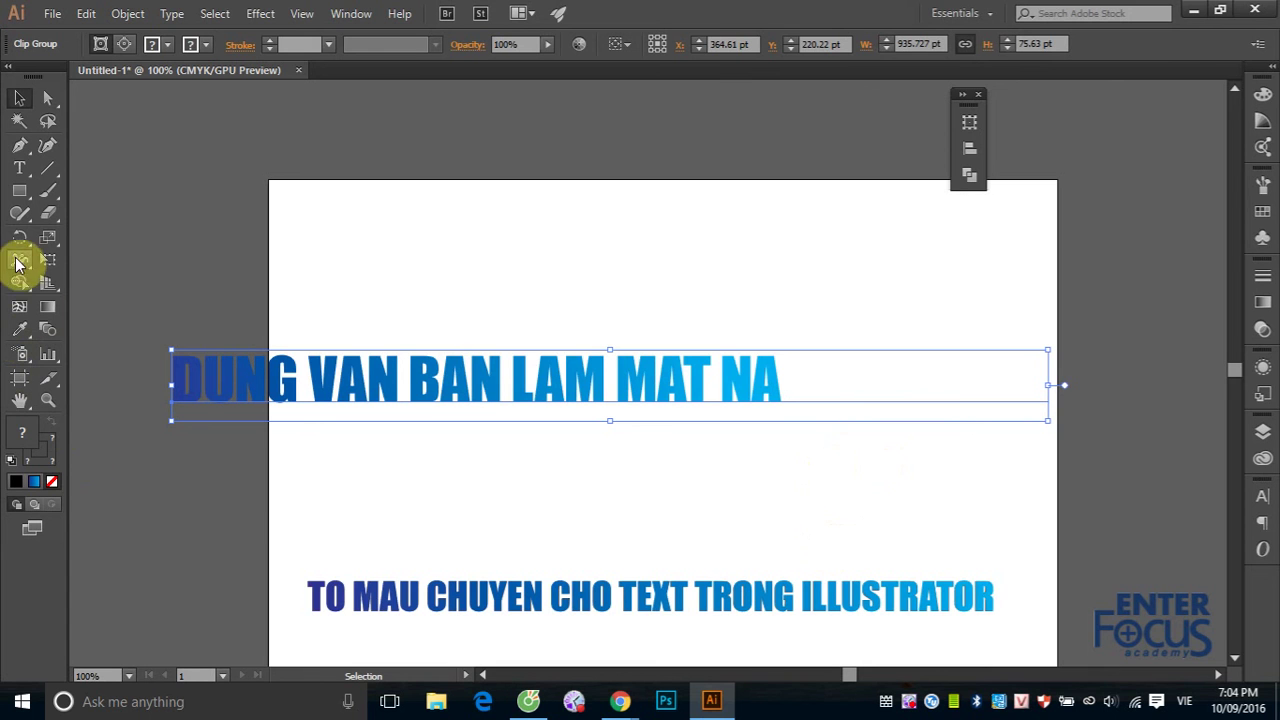
{"action": "left_click", "coordinate": [20, 168]}
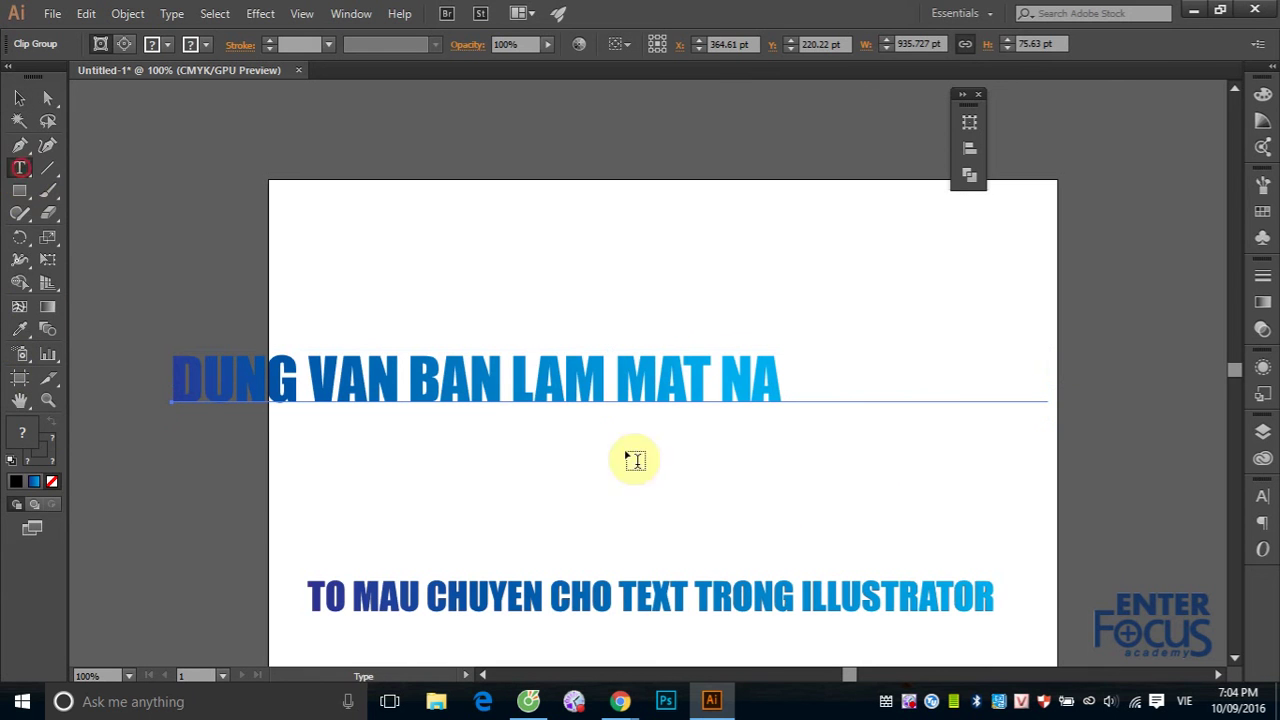
{"action": "left_click", "coordinate": [990, 597]}
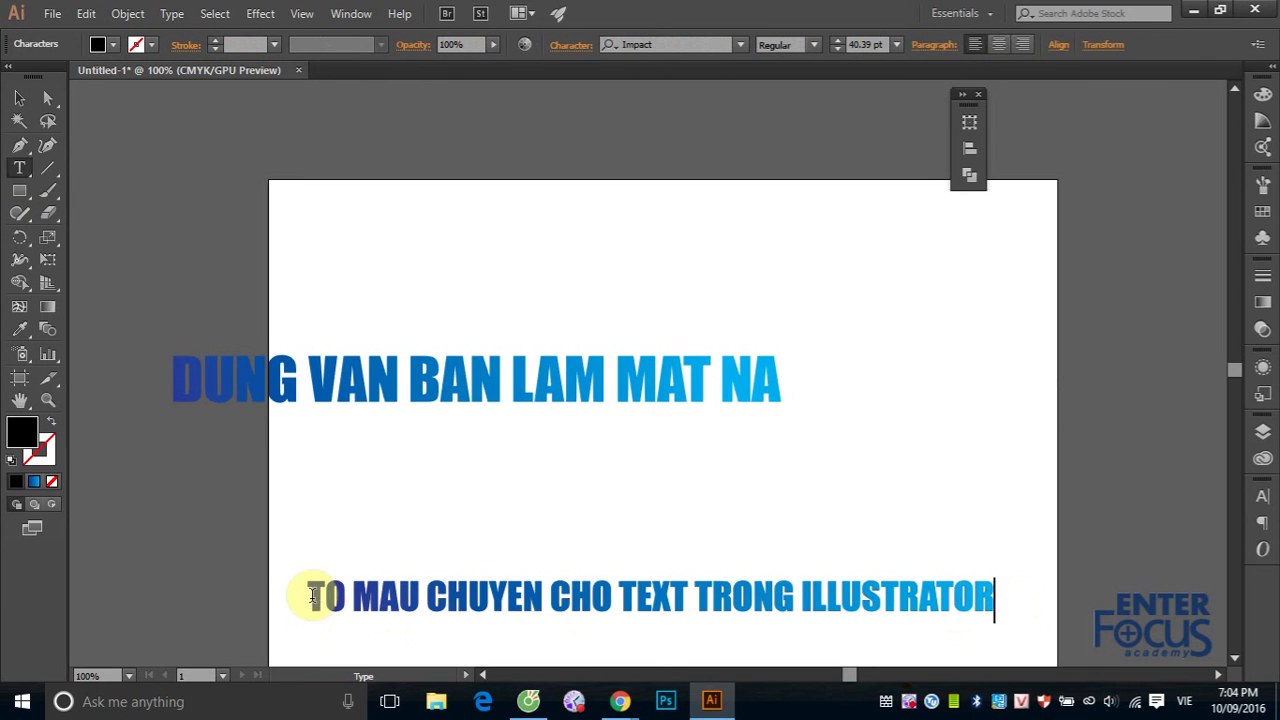
{"action": "left_click_drag", "start_coordinate": [308, 597], "coordinate": [993, 597]}
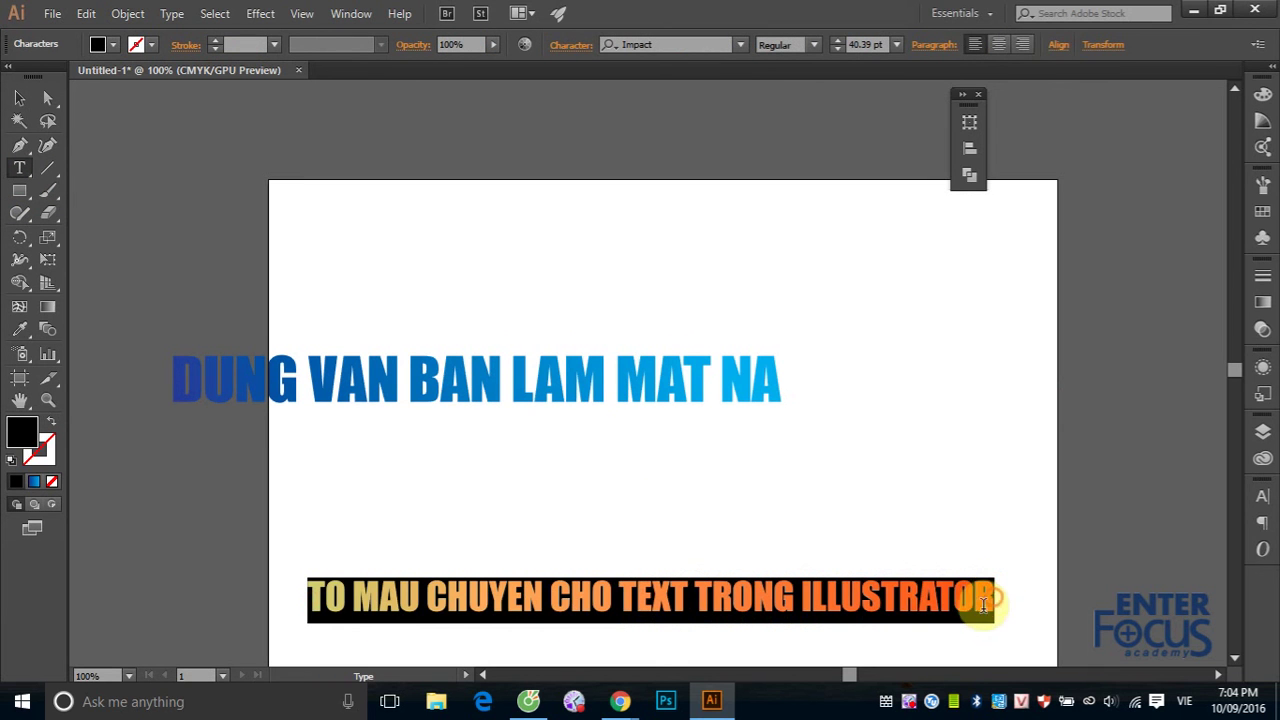
{"action": "key", "text": "Escape"}
{"action": "left_click", "coordinate": [996, 606]}
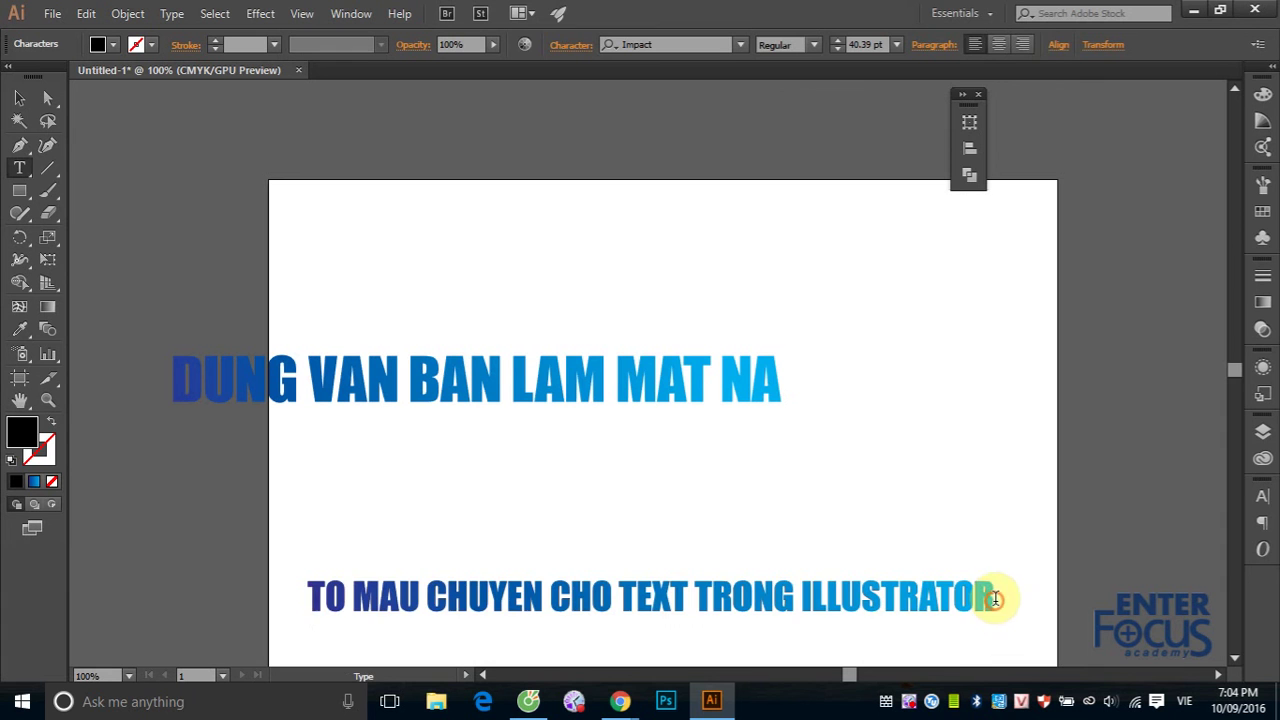
{"action": "key", "text": "ctrl+v"}
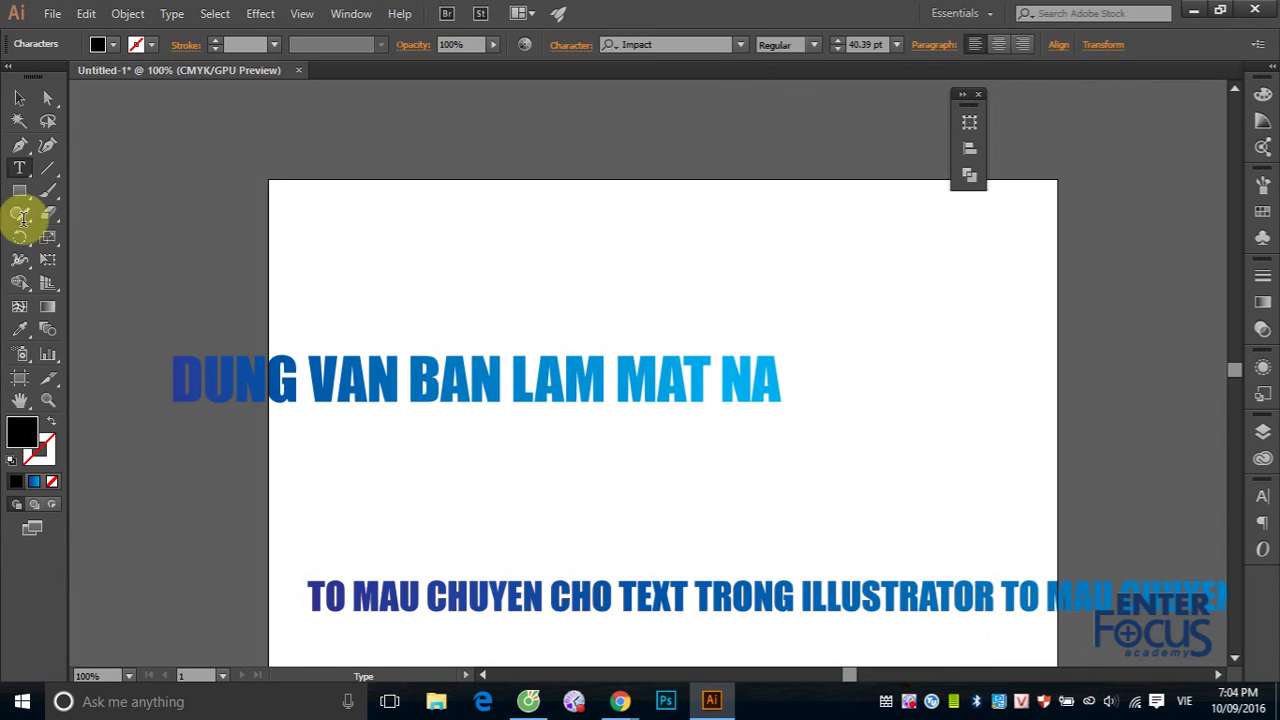
{"action": "left_click", "coordinate": [19, 97]}
- Move the doubled title line under the heading, past the artboard's left edge, and inspect its Appearance
{"action": "left_click_drag", "start_coordinate": [857, 600], "coordinate": [440, 518]}
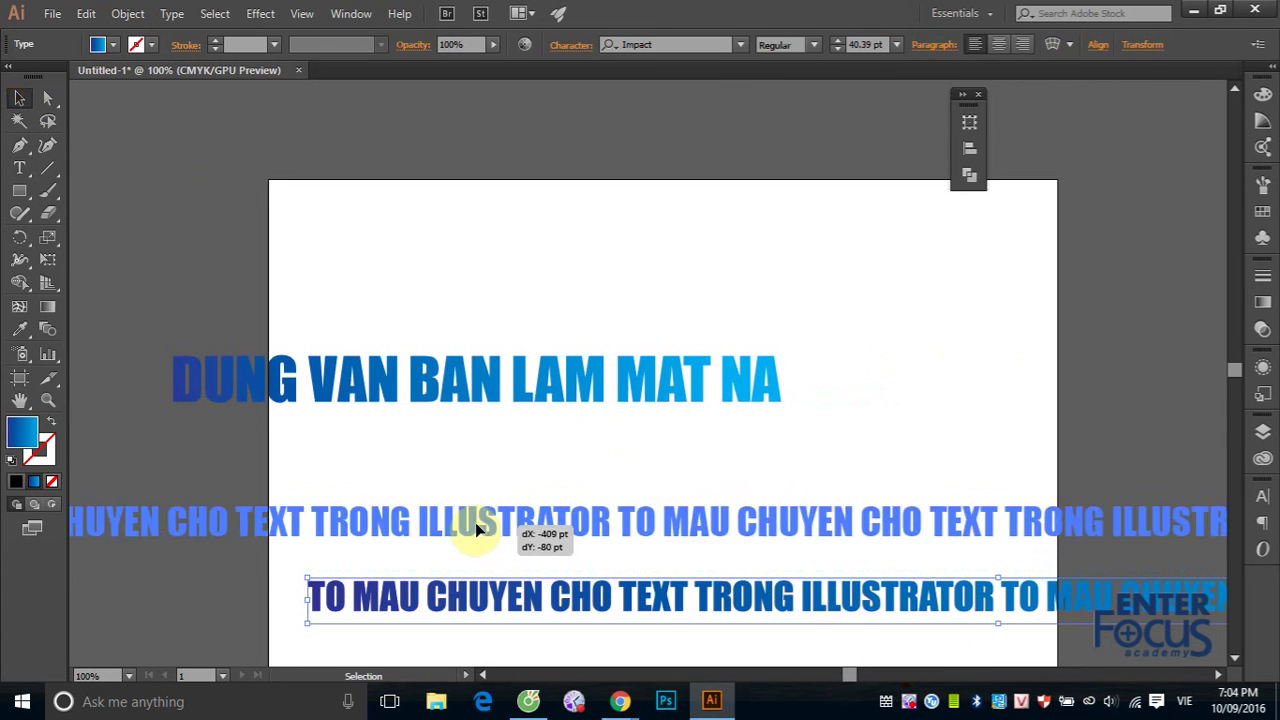
{"action": "left_click_drag", "start_coordinate": [980, 528], "coordinate": [772, 533]}
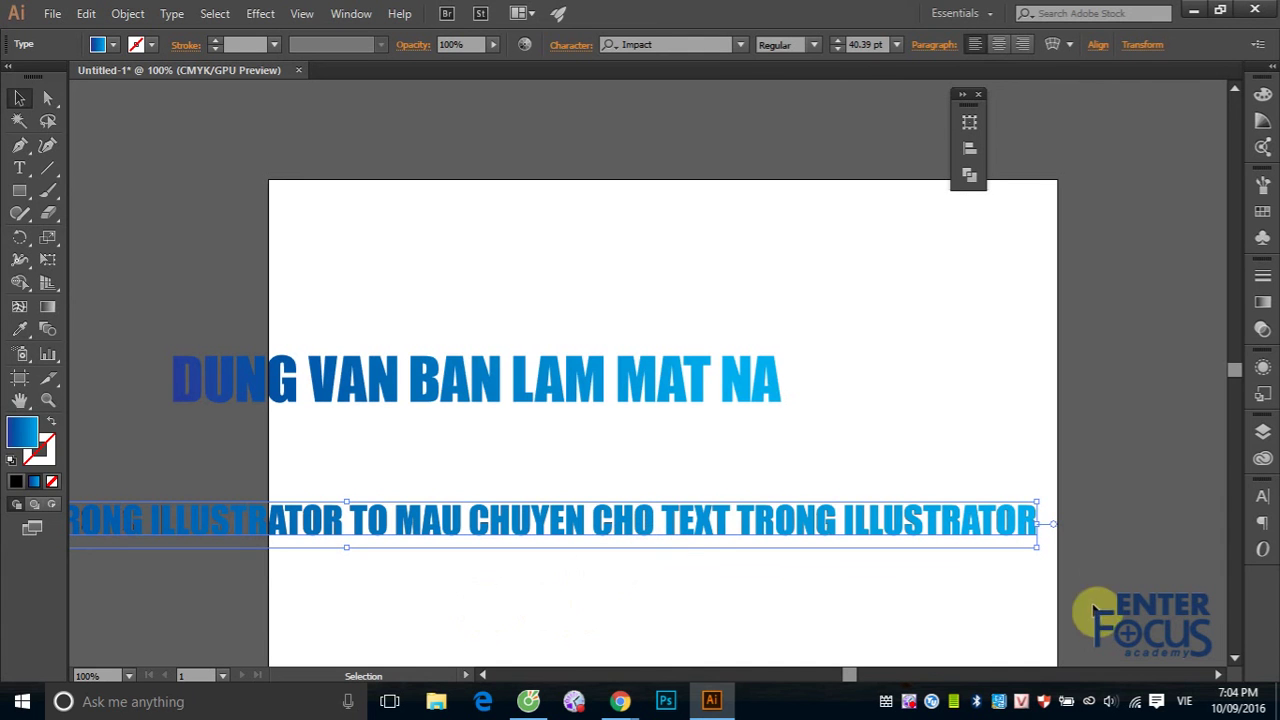
{"action": "left_click", "coordinate": [1262, 366]}
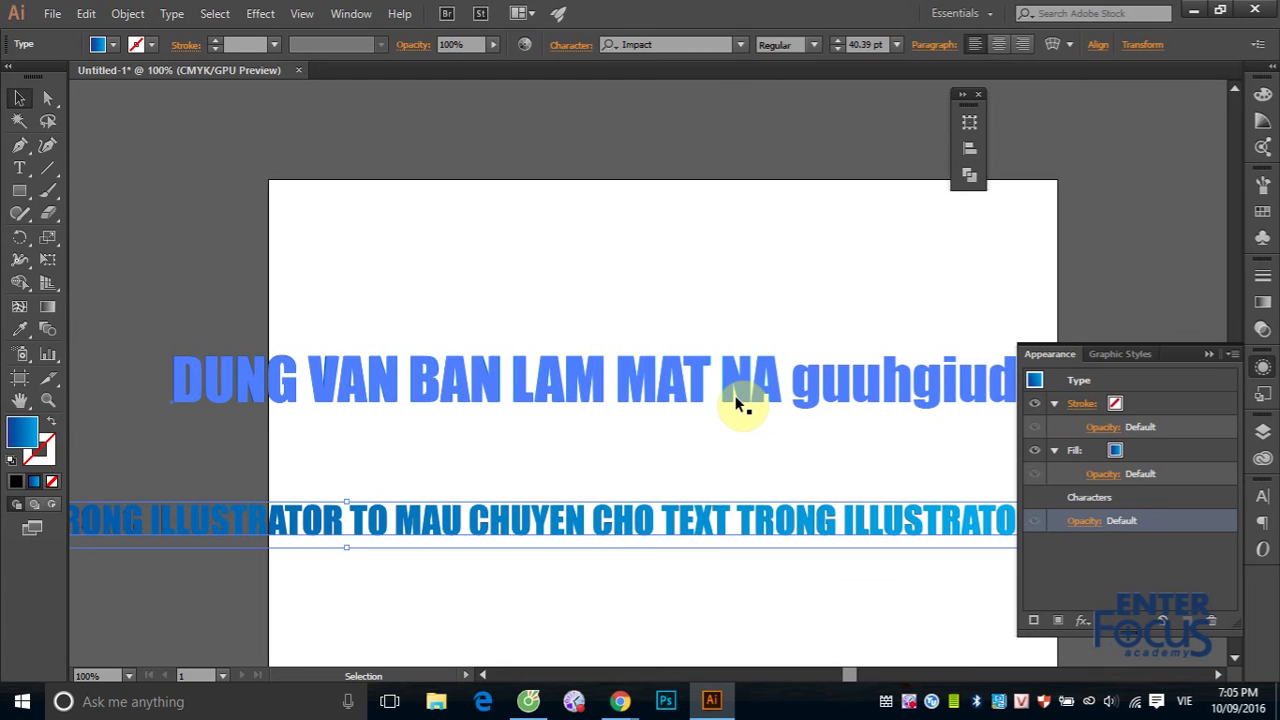
{"action": "key", "text": "ctrl+z"}
{"action": "left_click", "coordinate": [849, 299]}
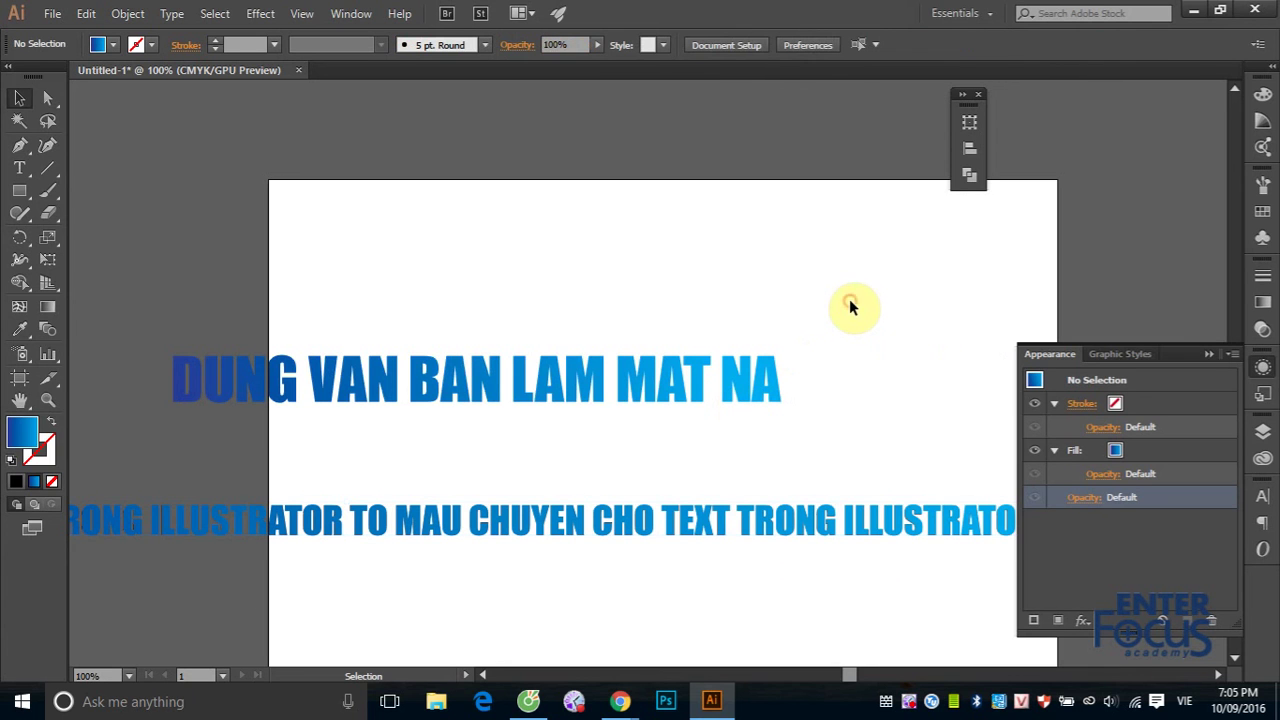
{"action": "left_click", "coordinate": [1206, 355]}
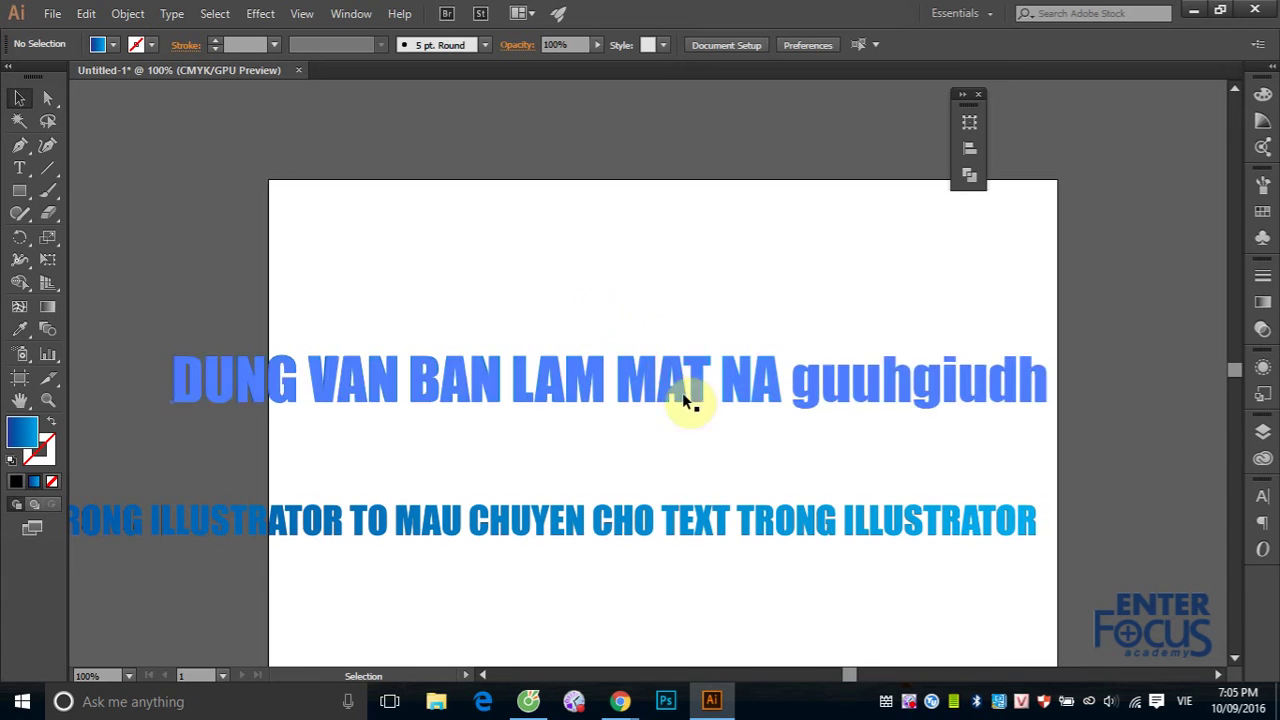
{"action": "right_click", "coordinate": [933, 704]}
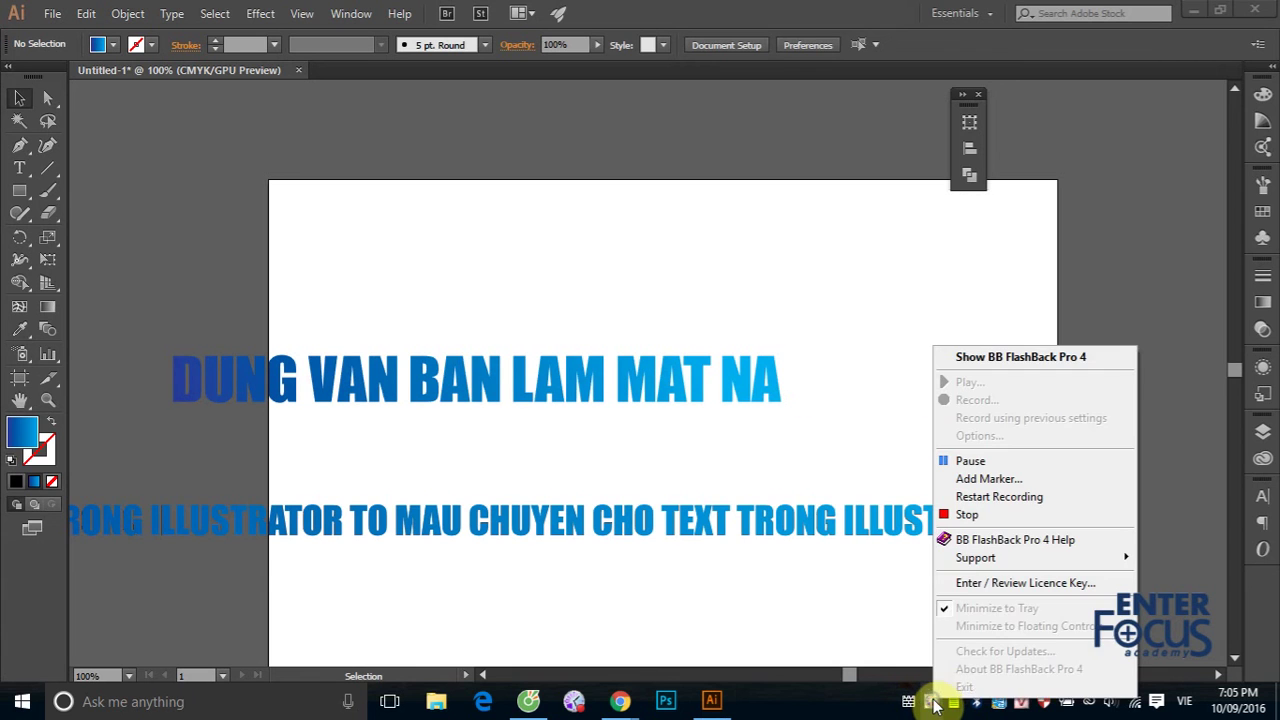